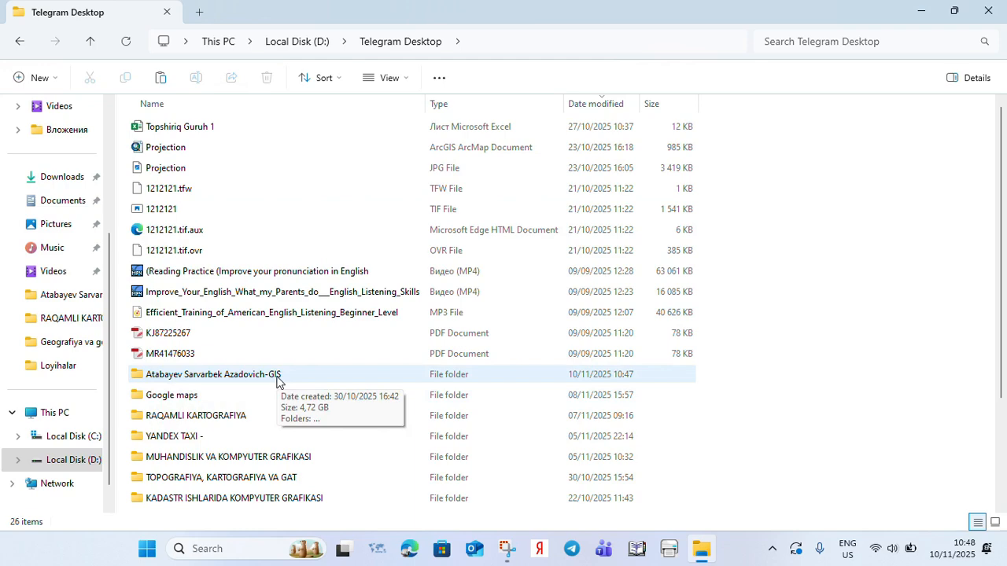
Open the GIS project folder in Telegram Desktop and look through the lesson videos in its Videolar subfolder.
double_click(277, 378)
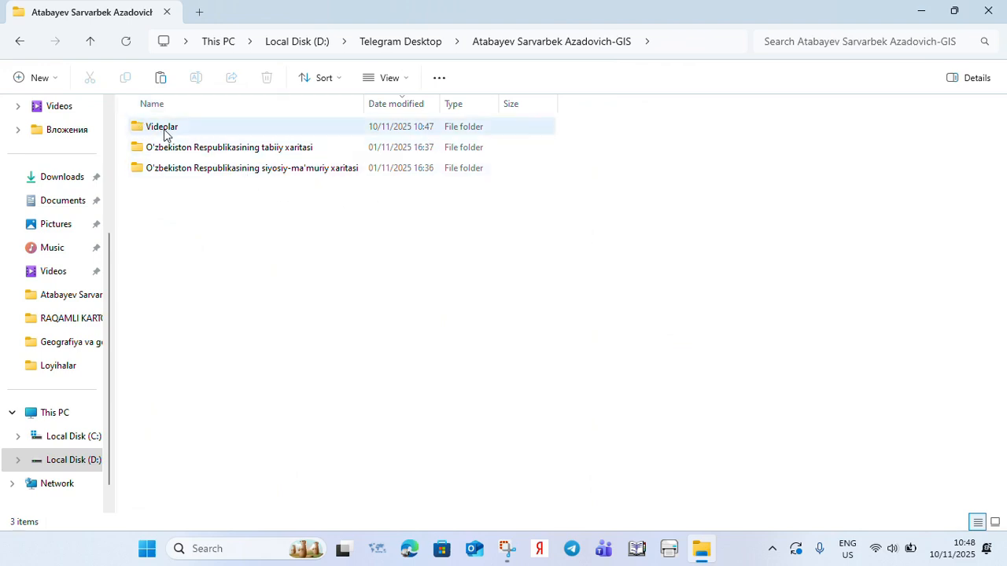
mouse_move(163, 129)
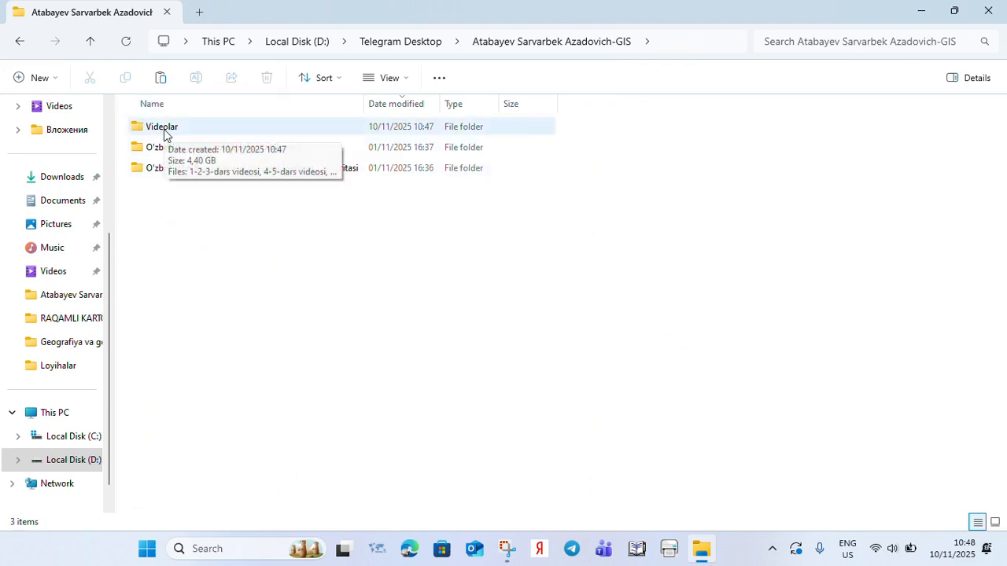
double_click(164, 129)
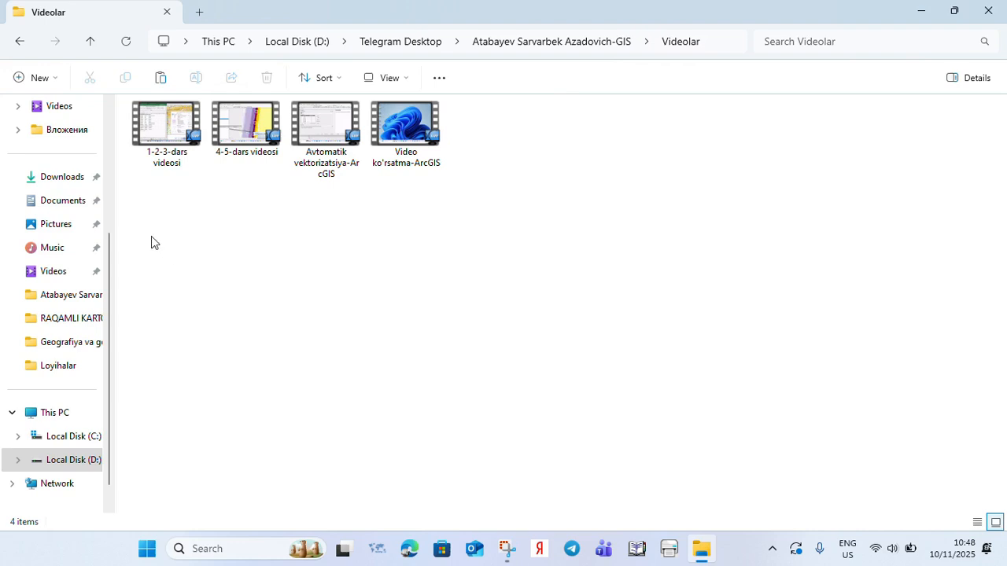
left_click_drag(149, 242, 407, 285)
left_click(410, 140)
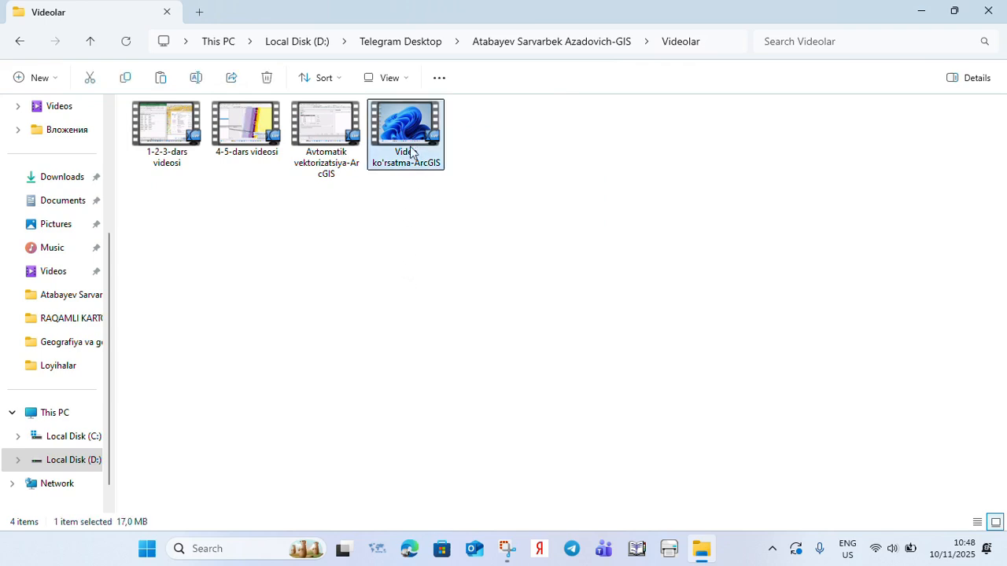
left_click(428, 244)
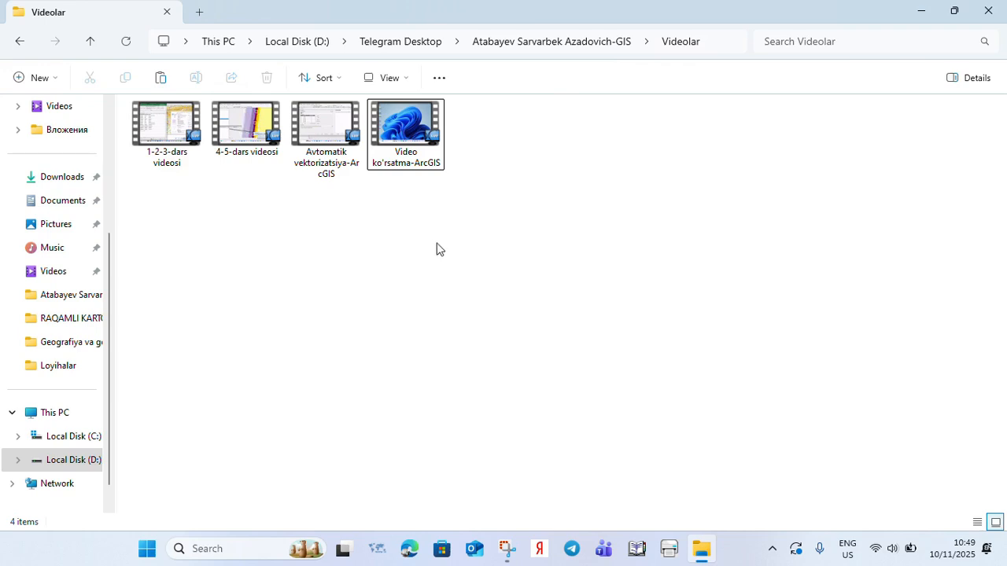
key("alt+Left")
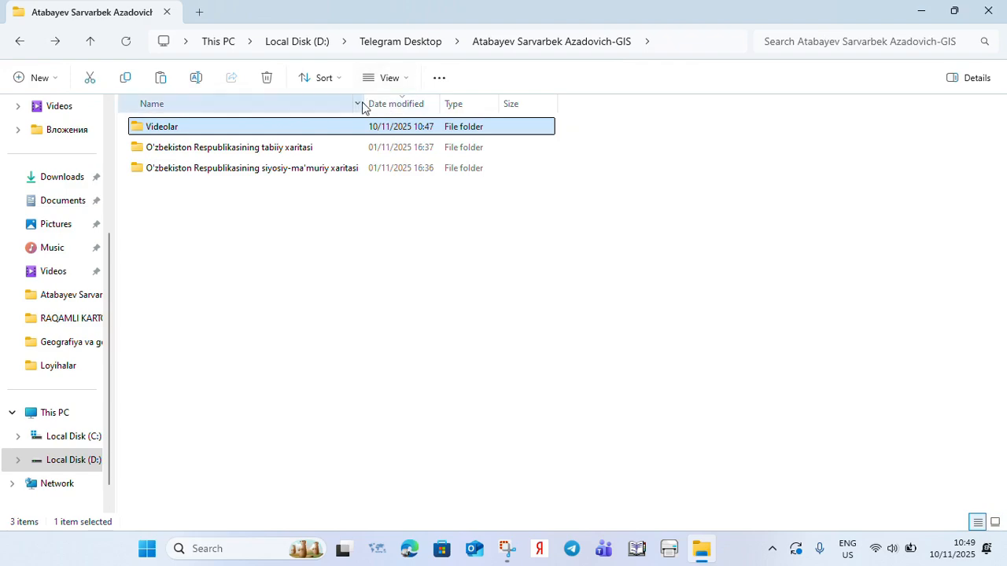
left_click(320, 406)
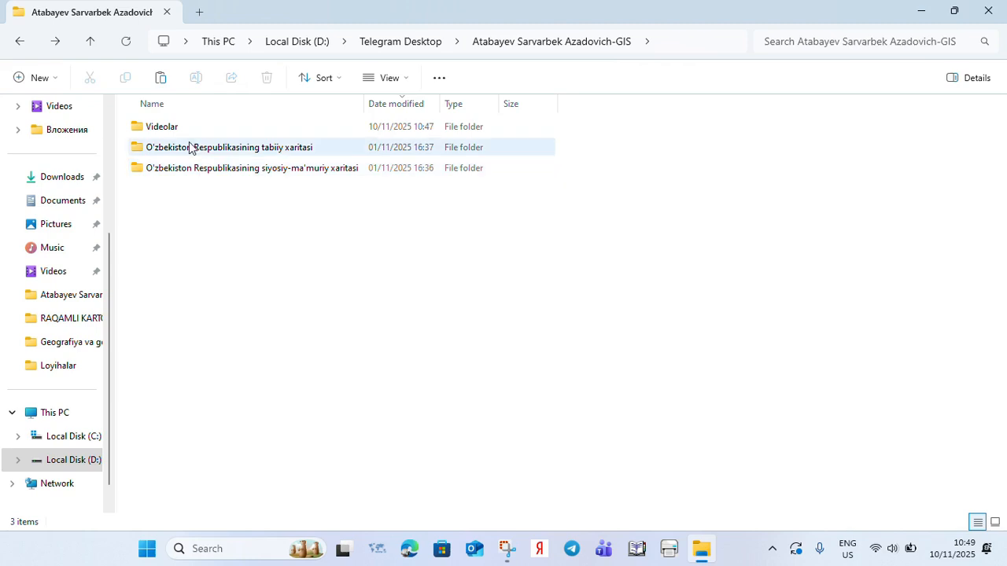
Open the GIS guruh workbook from the Jadvallar folder of O'zbekiston Respublikasining tabiiy xaritasi and review its sheet Лист2.
double_click(319, 151)
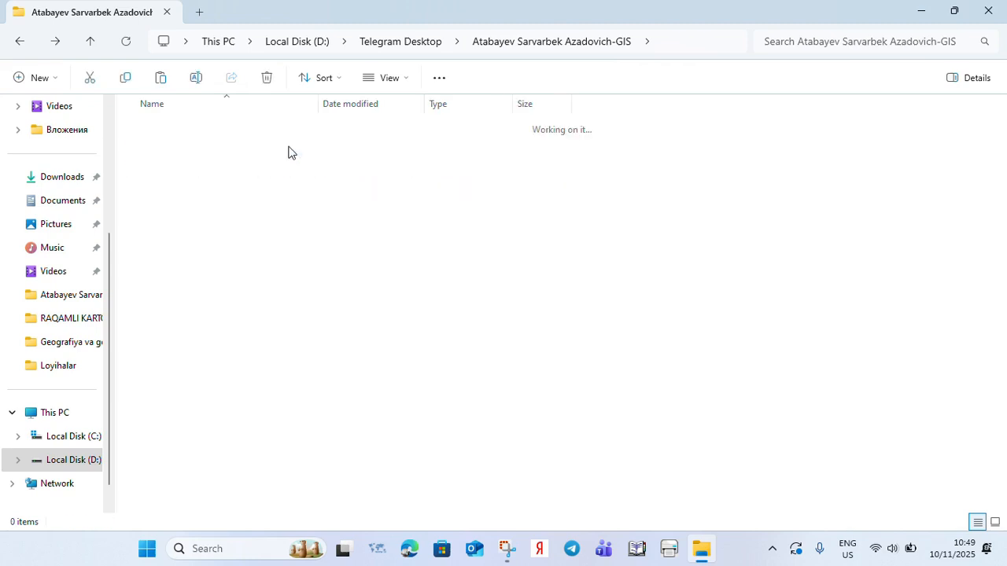
double_click(320, 103)
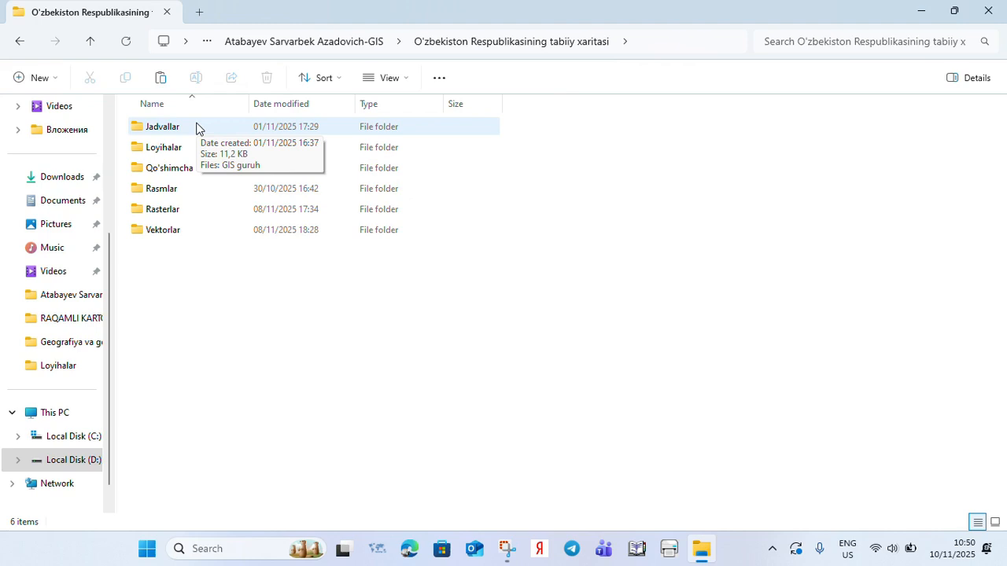
double_click(162, 127)
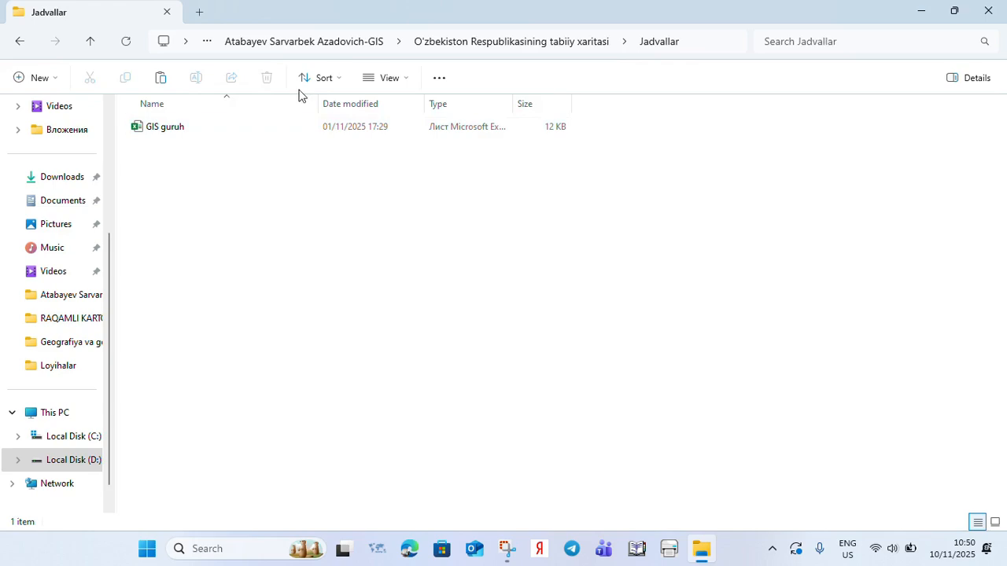
double_click(196, 137)
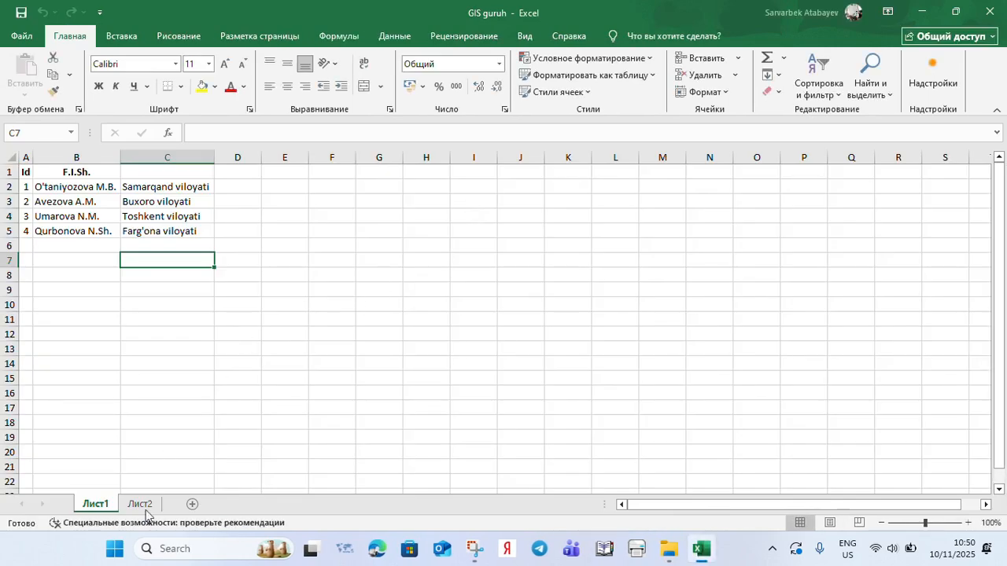
left_click(150, 505)
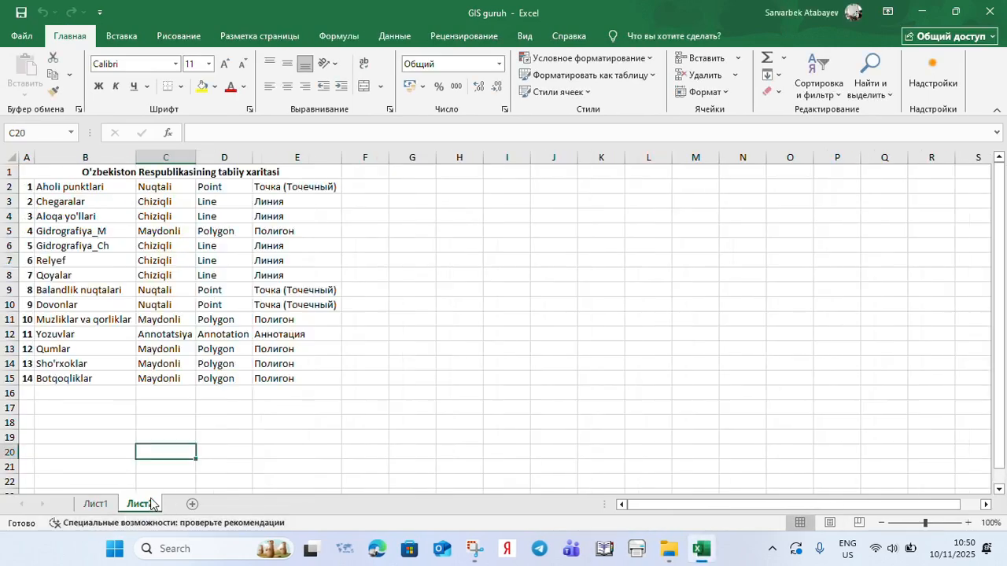
left_click(985, 12)
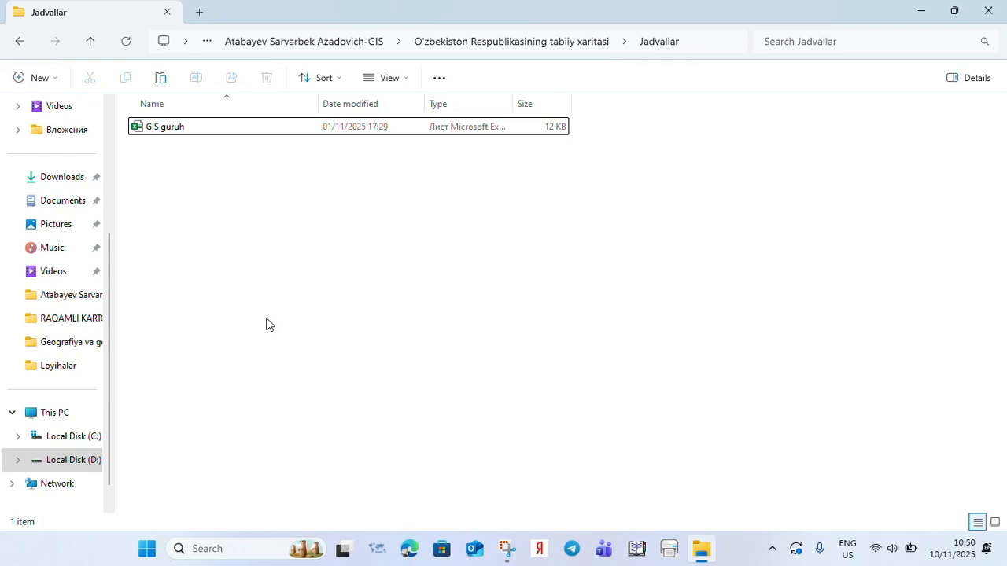
key("alt+Left")
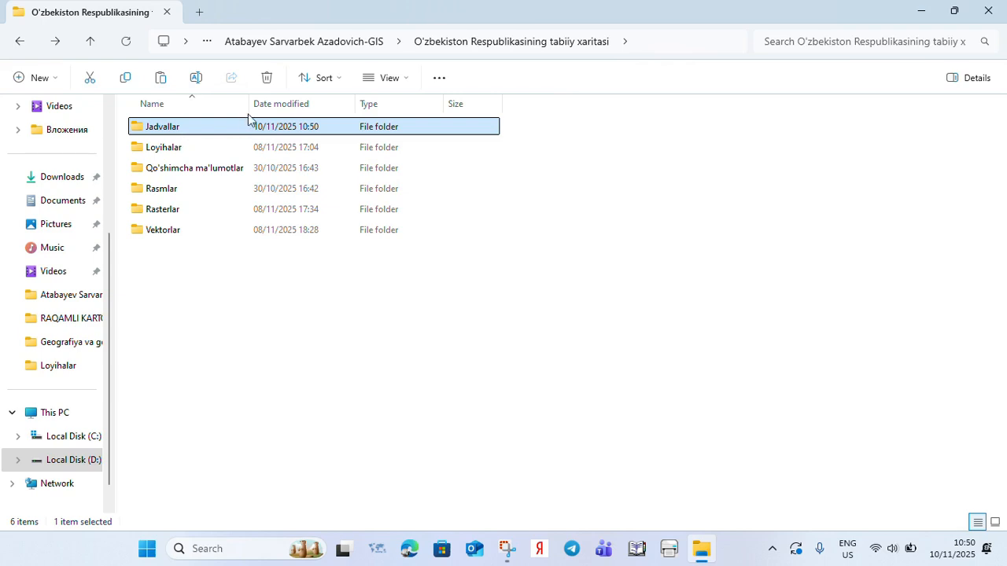
left_click(370, 342)
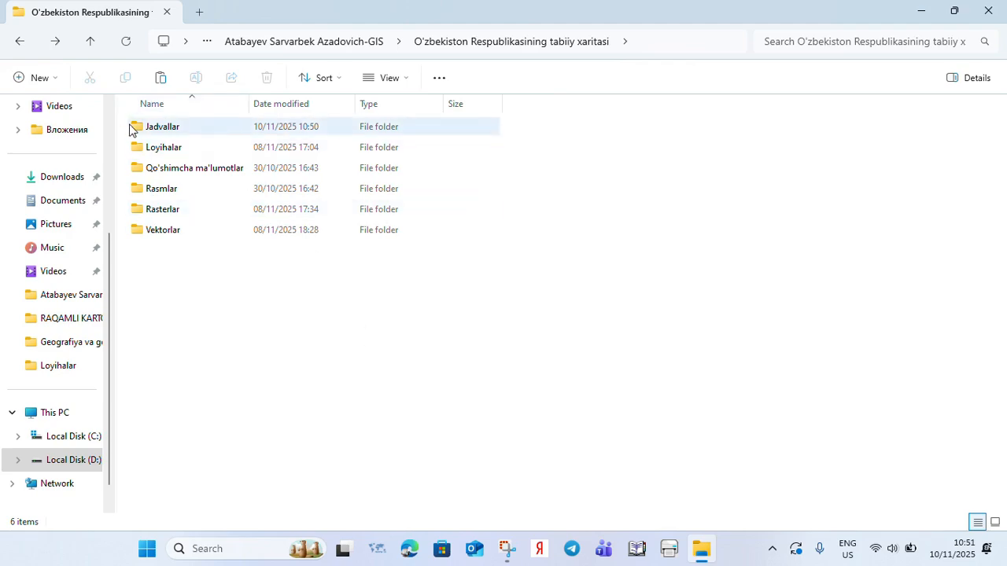
Look through the ArcGIS programs in the list of installed apps.
left_click(162, 156)
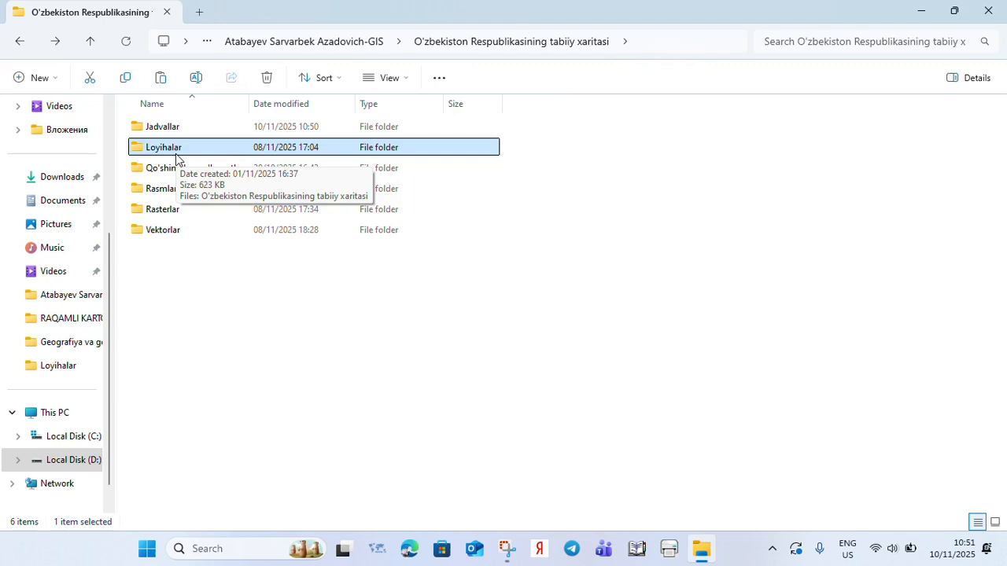
left_click(280, 328)
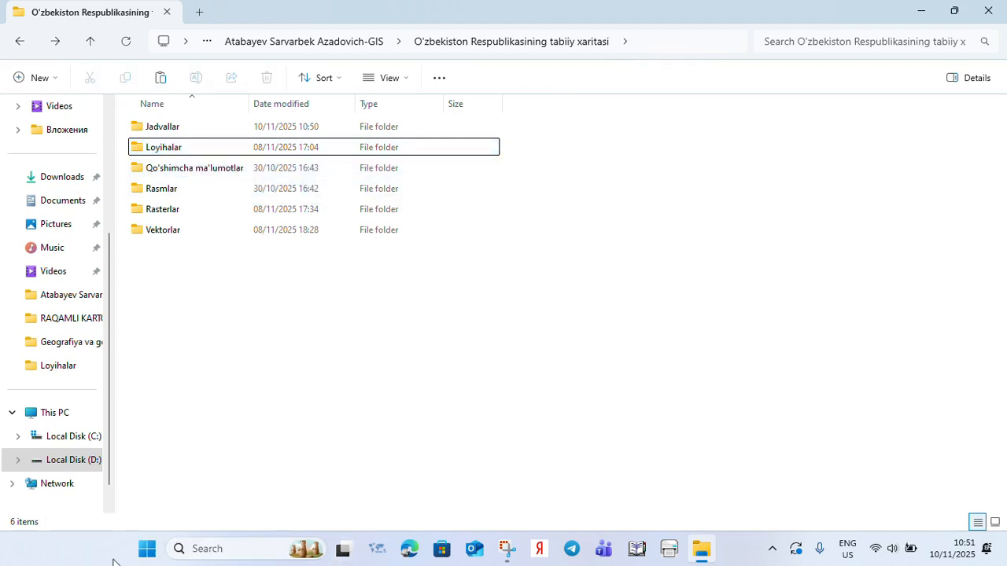
left_click(146, 552)
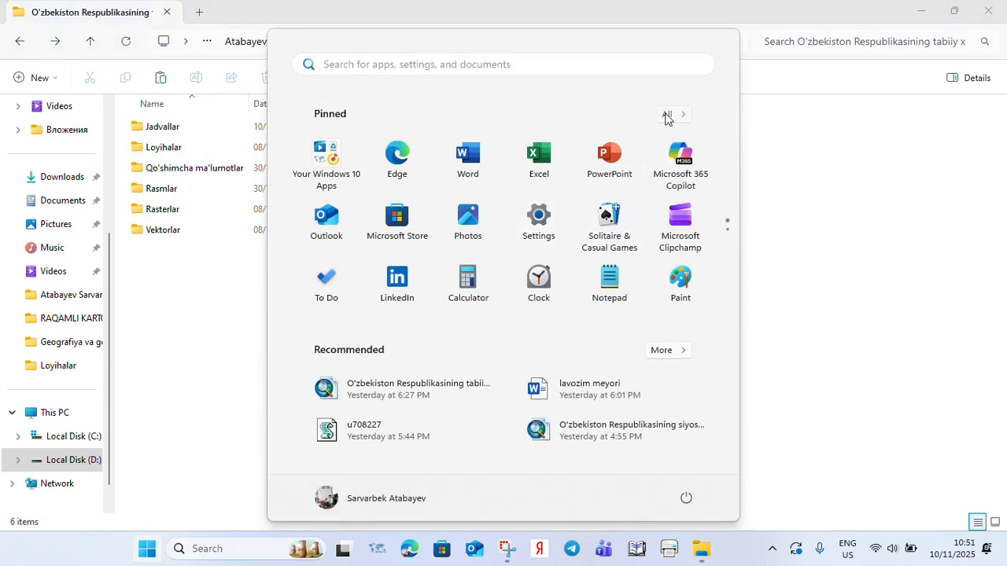
left_click(666, 114)
left_click(383, 444)
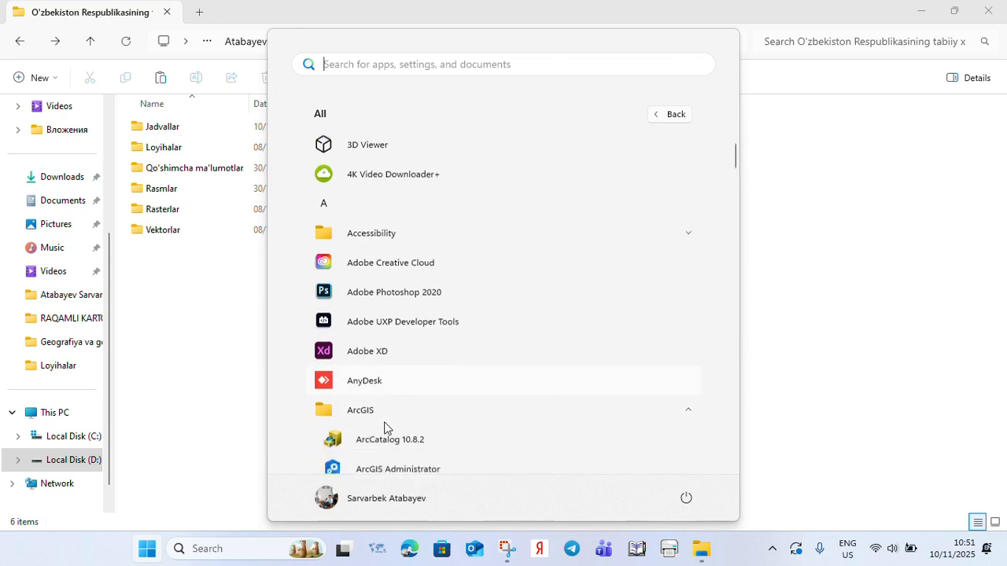
scroll(385, 428, "down", 2)
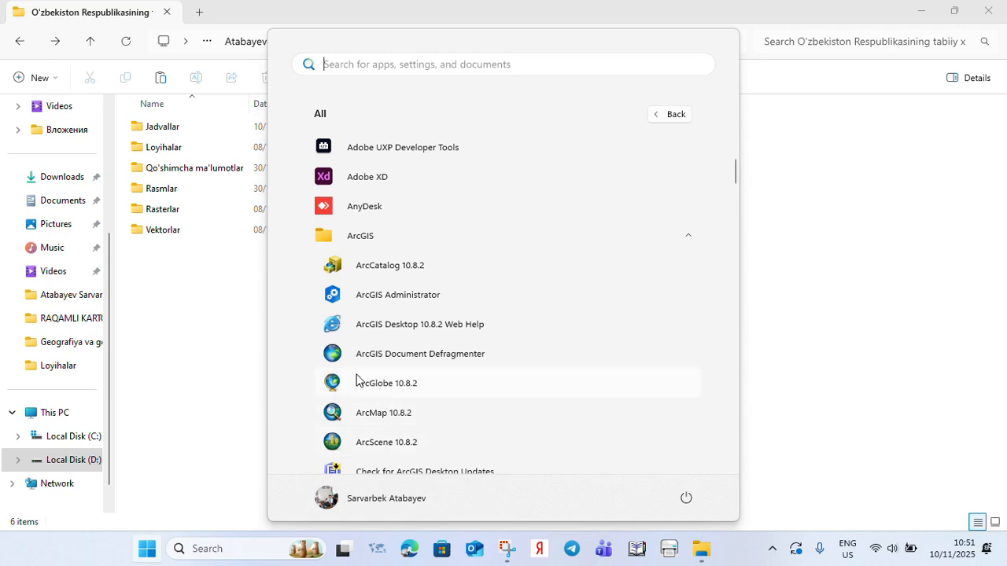
left_click(230, 335)
Inspect the contents of the Loyihalar, Qo'shimcha ma'lumotlar and Rasmlar folders.
double_click(178, 147)
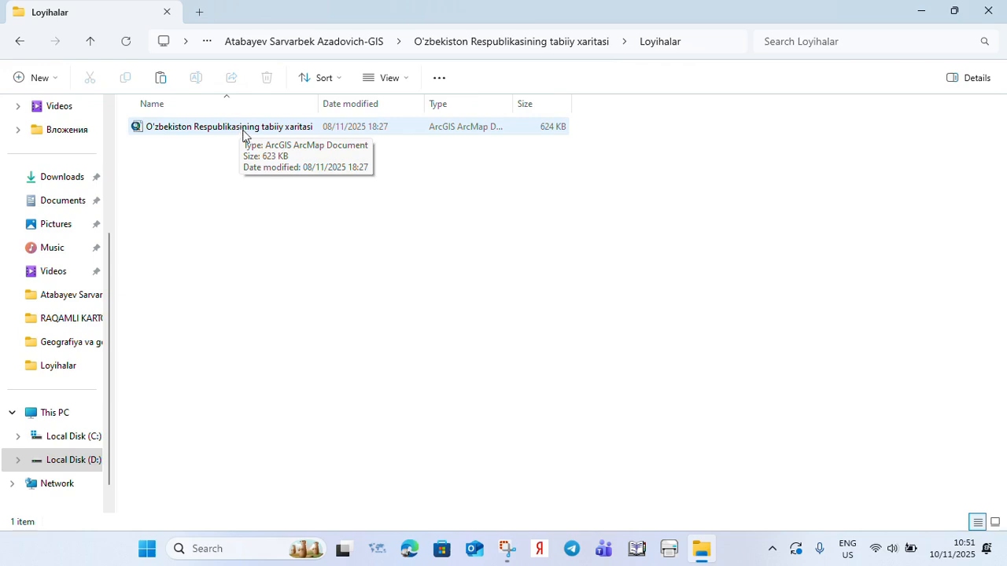
key("BackSpace")
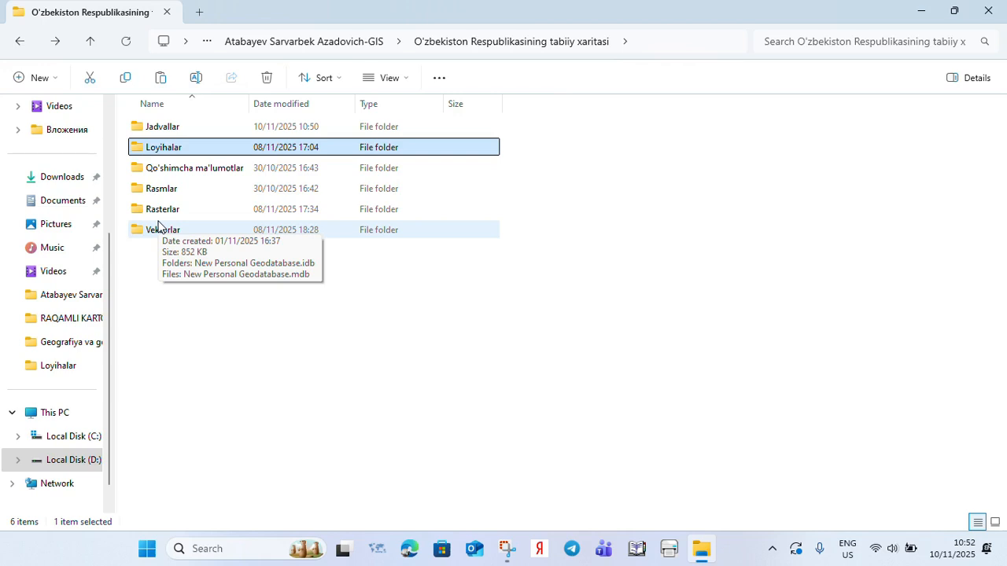
double_click(157, 168)
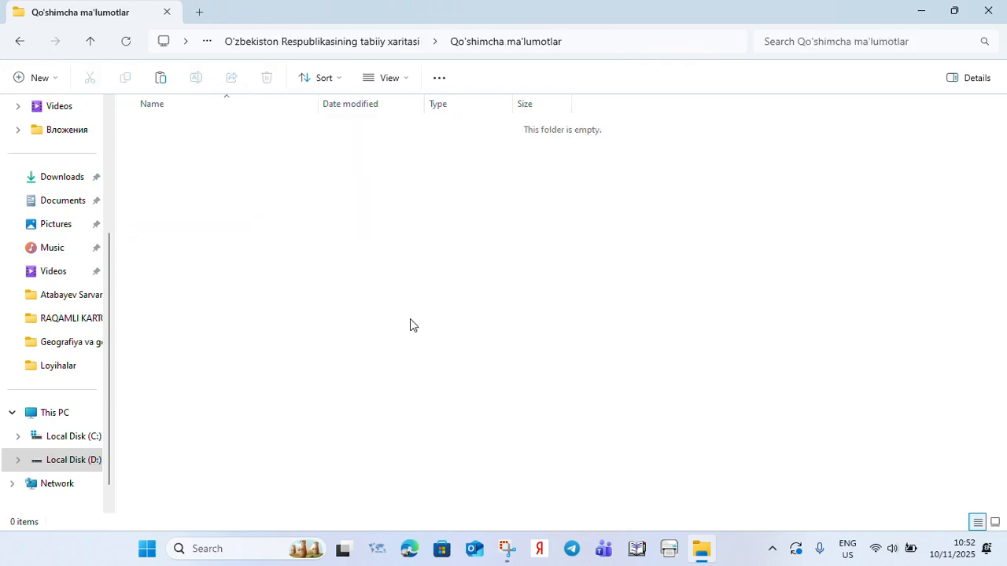
key("alt+Left")
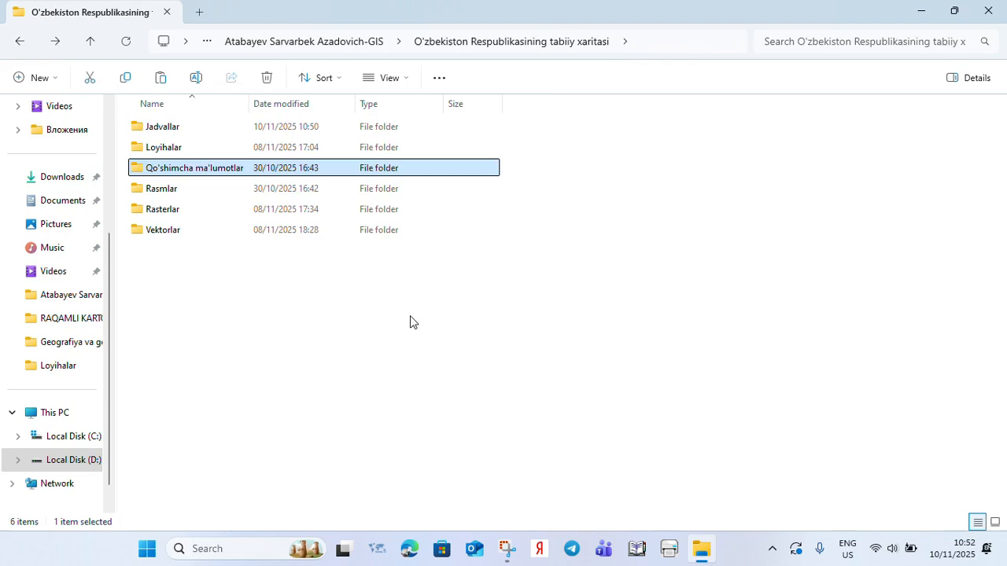
left_click(366, 327)
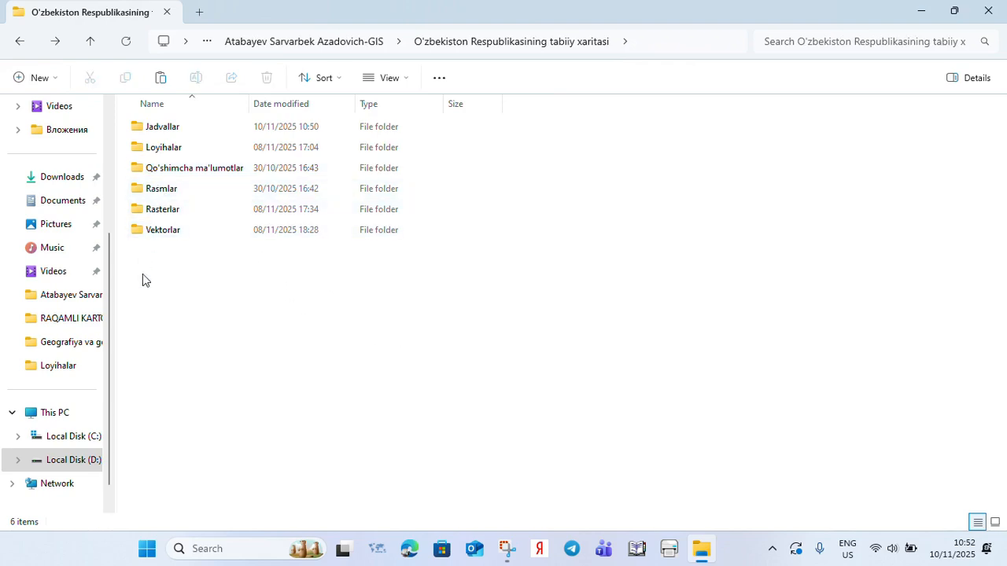
double_click(163, 192)
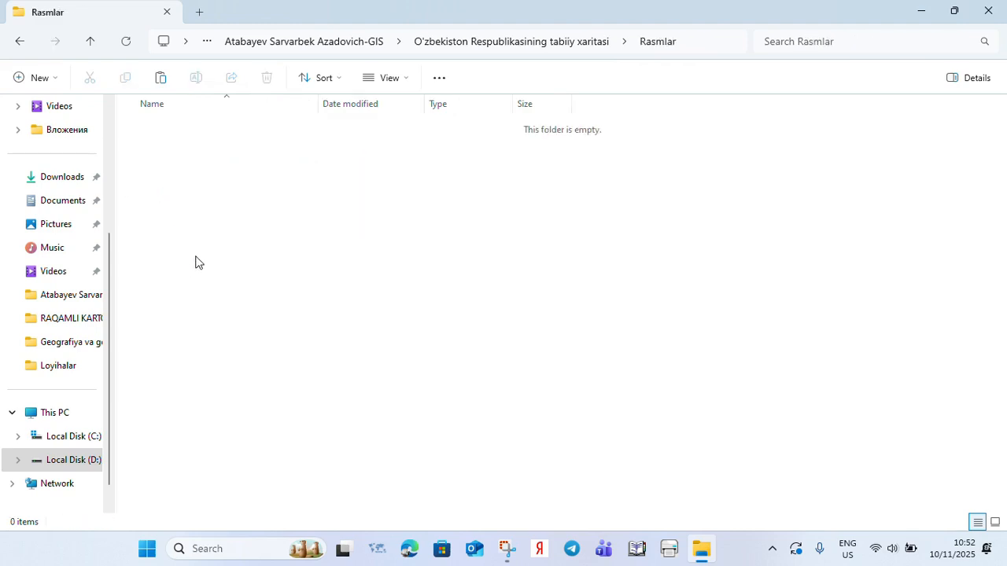
key("alt+Left")
left_click(276, 382)
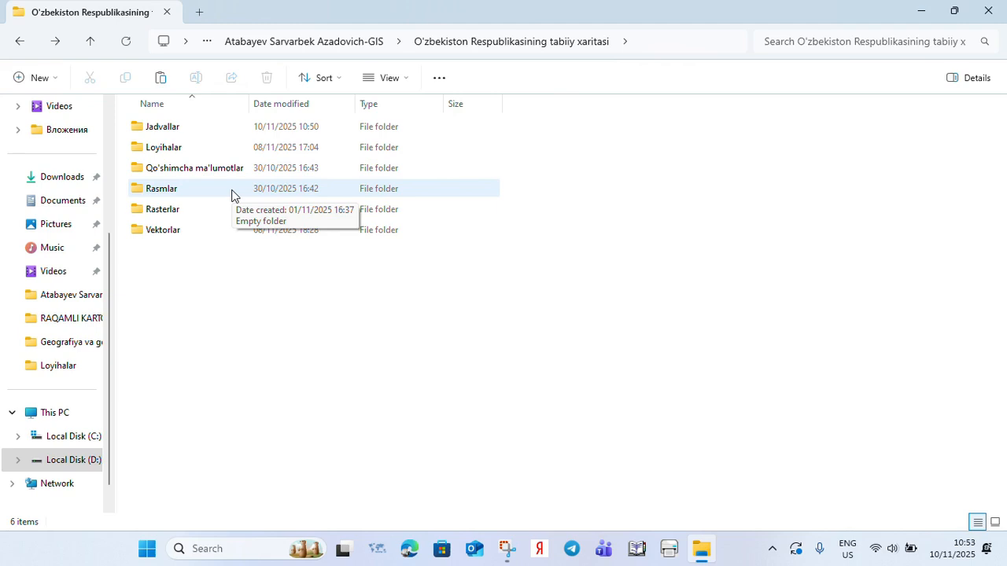
Check the raster files in the Rasterlar folder and return to the main GIS project folder.
left_click(218, 211)
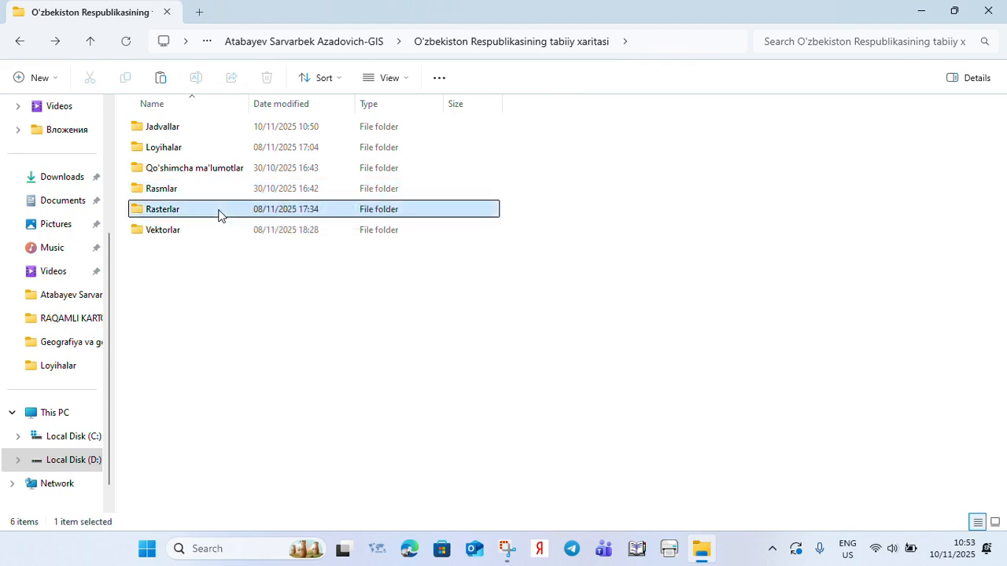
double_click(218, 212)
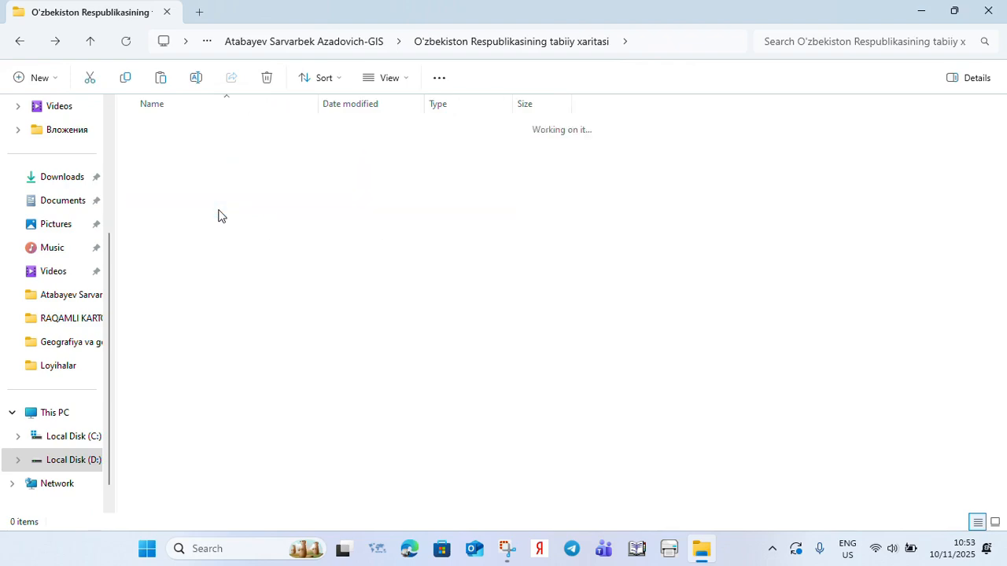
left_click(90, 41)
left_click(198, 310)
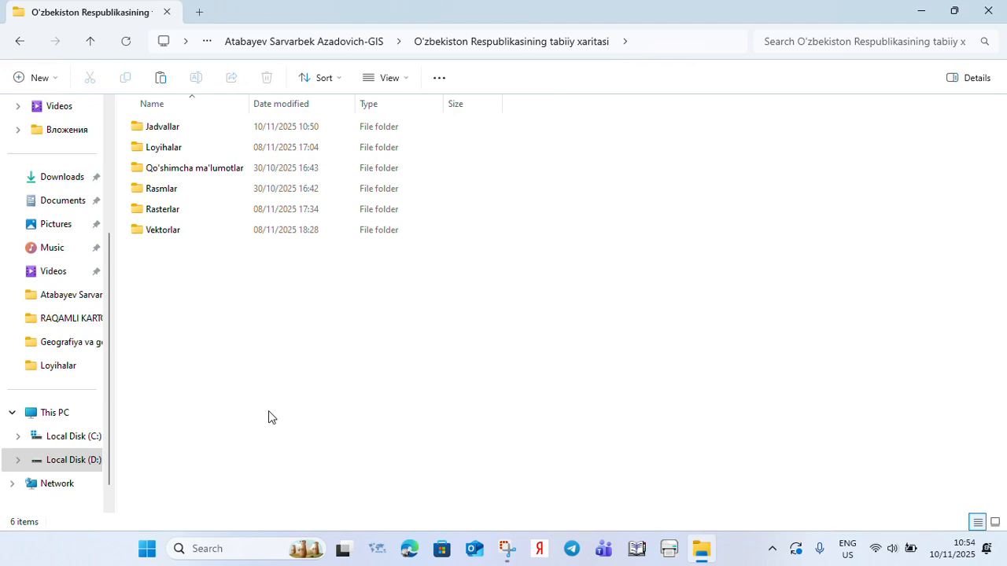
double_click(247, 209)
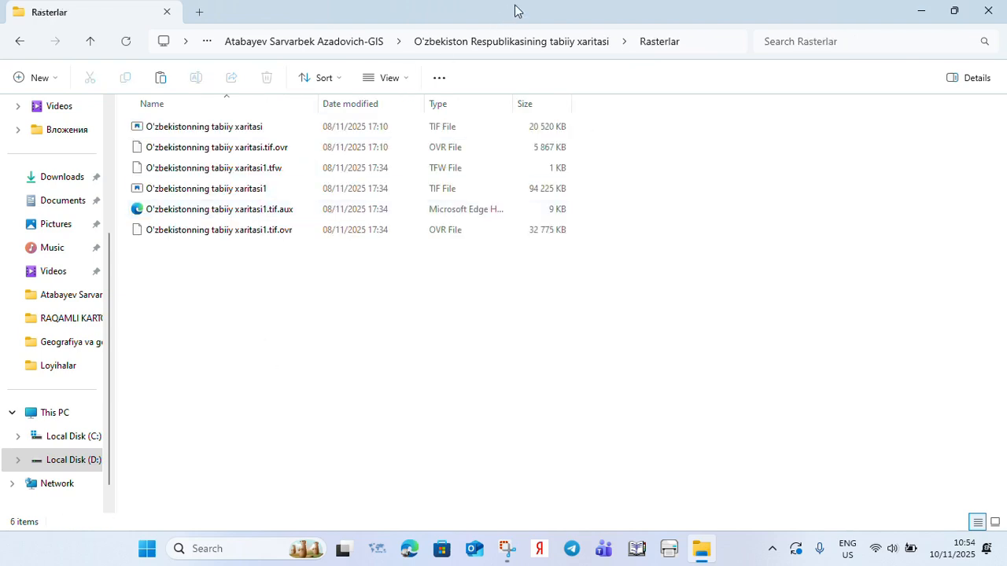
left_click(89, 41)
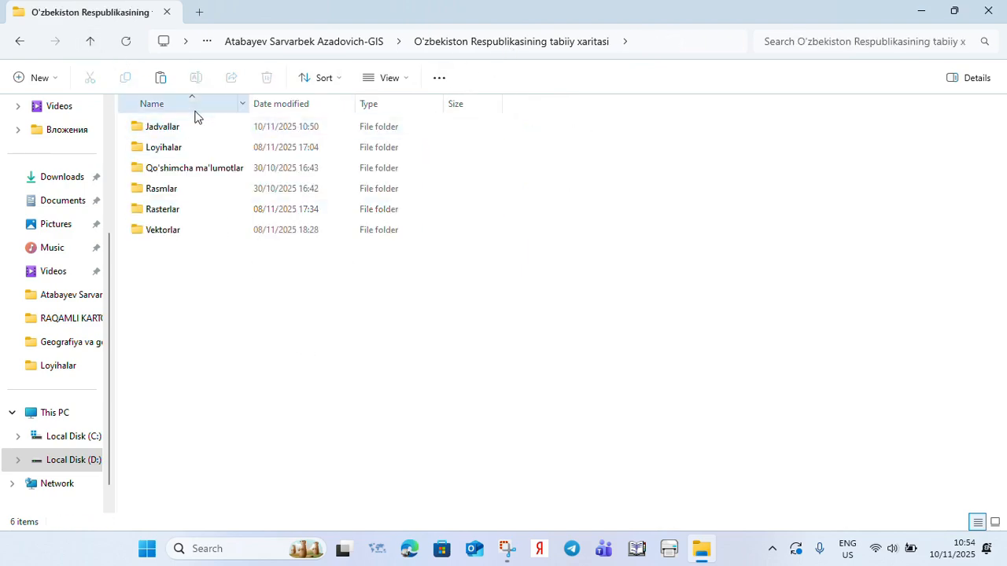
left_click(89, 41)
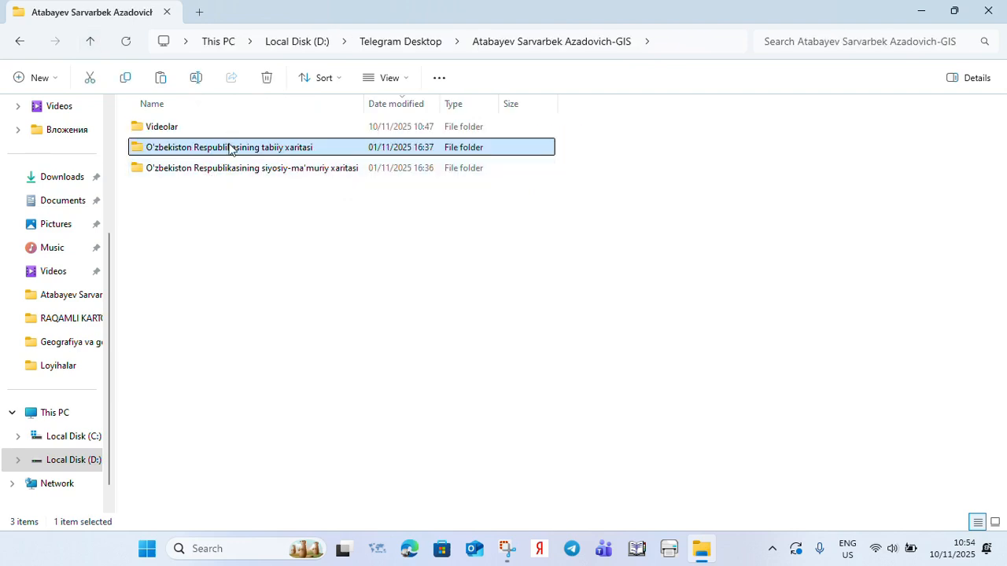
View the O'zbekistonning tabiiy xaritasi TIF image from the Rasterlar folder of O'zbekiston Respublikasining tabiiy xaritasi in Windows Photo Viewer.
double_click(231, 147)
double_click(192, 211)
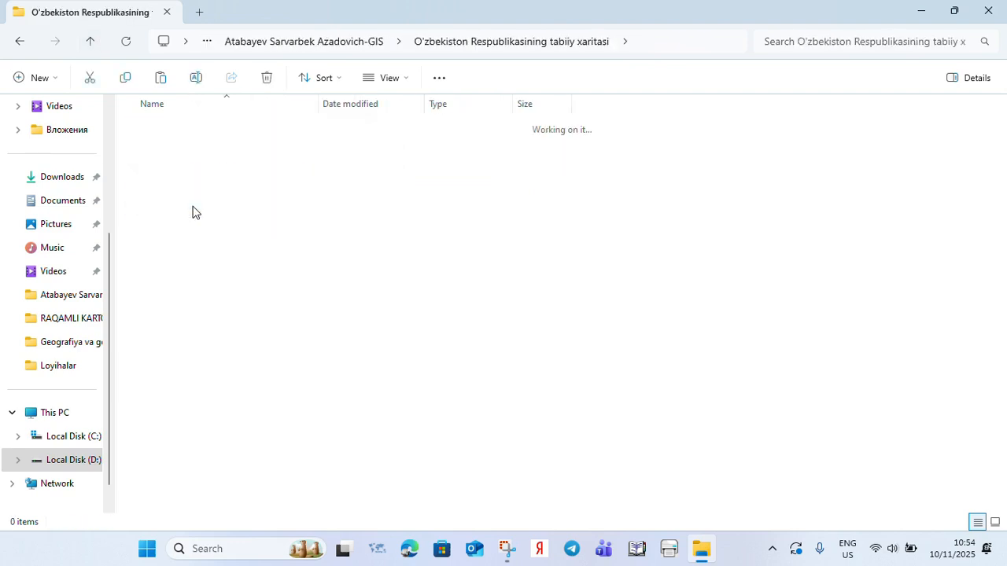
double_click(188, 126)
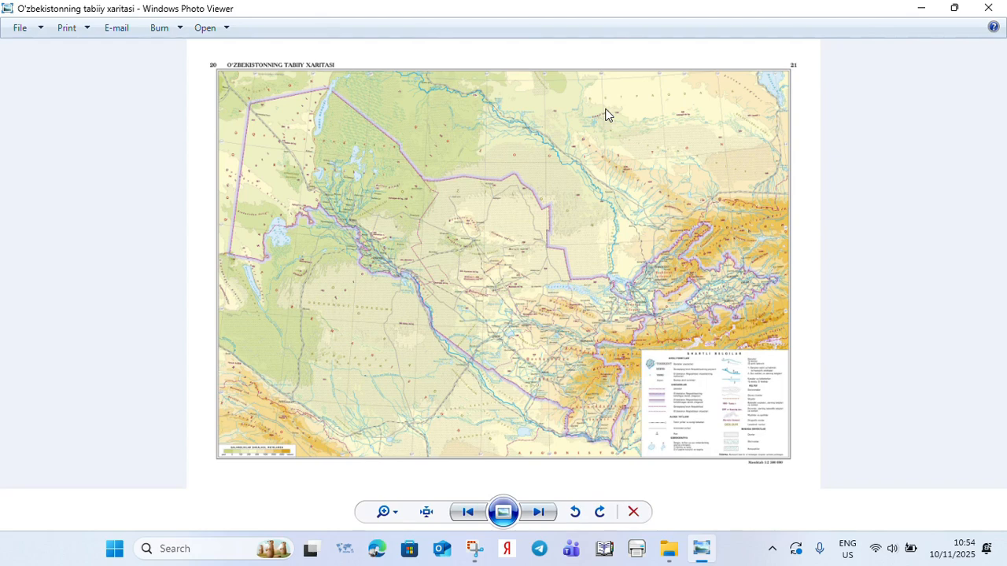
Close the map image and inspect the geodatabase files in the Vektorlar folder of O'zbekiston Respublikasining tabiiy xaritasi.
left_click(989, 8)
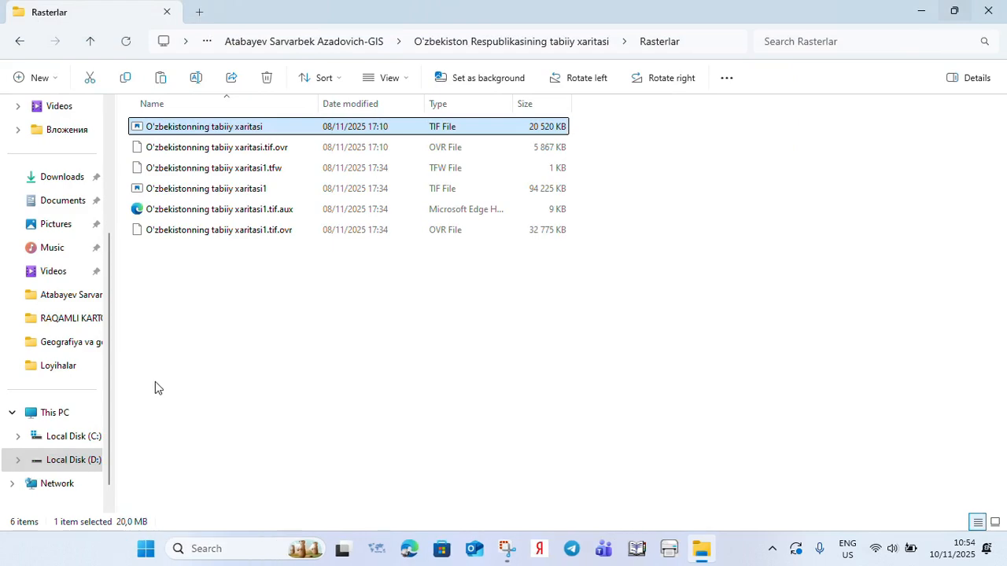
left_click(151, 230)
left_click(100, 43)
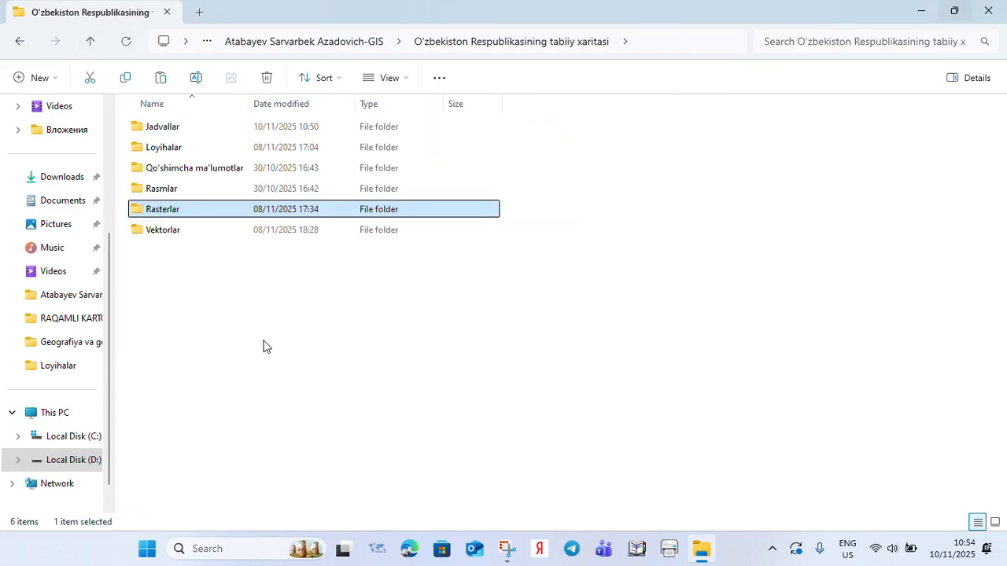
left_click(262, 344)
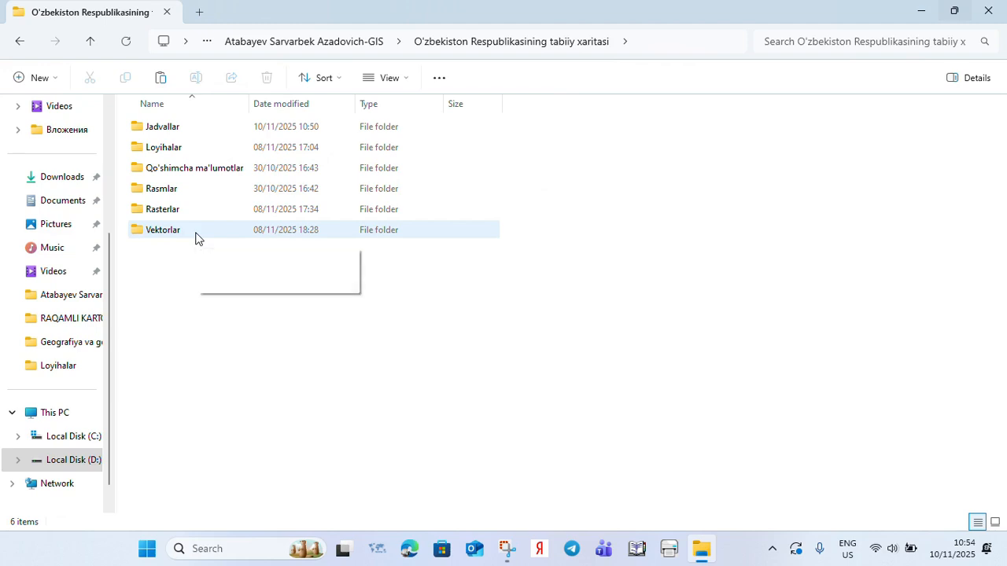
double_click(196, 237)
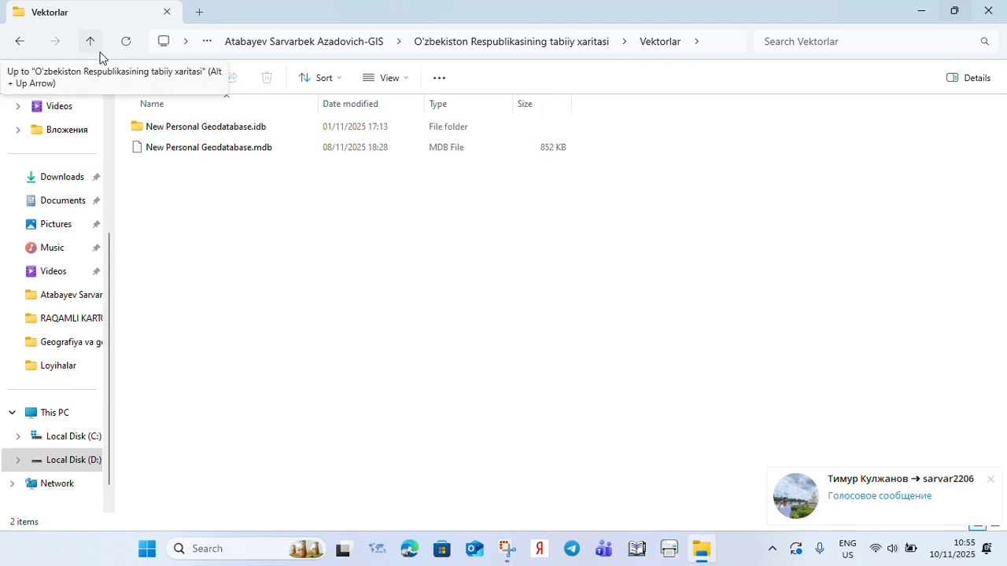
Quit the Telegram app running in the background and return to the O'zbekiston Respublikasining tabiiy xaritasi folder.
left_click(772, 548)
right_click(788, 504)
left_click(835, 482)
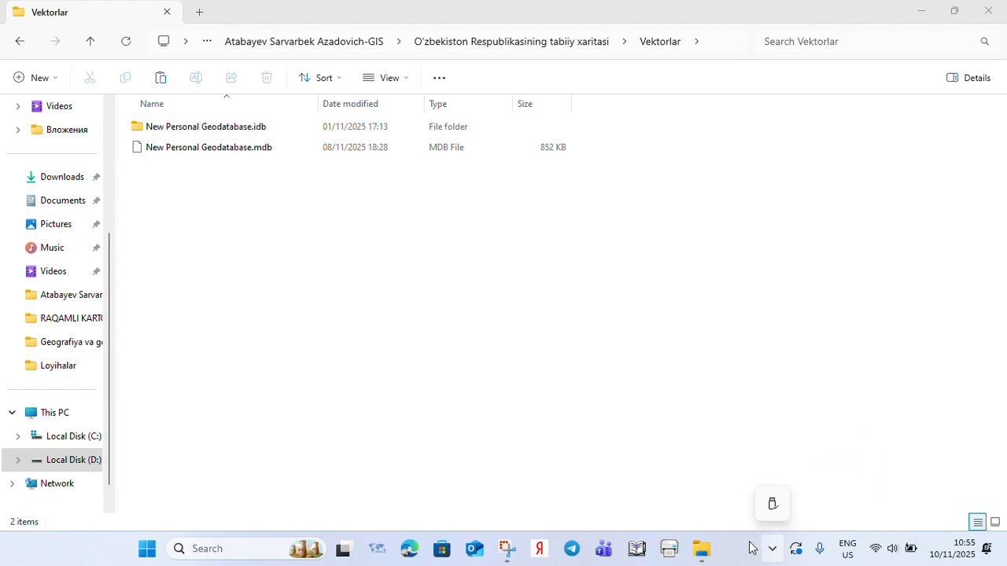
left_click(87, 43)
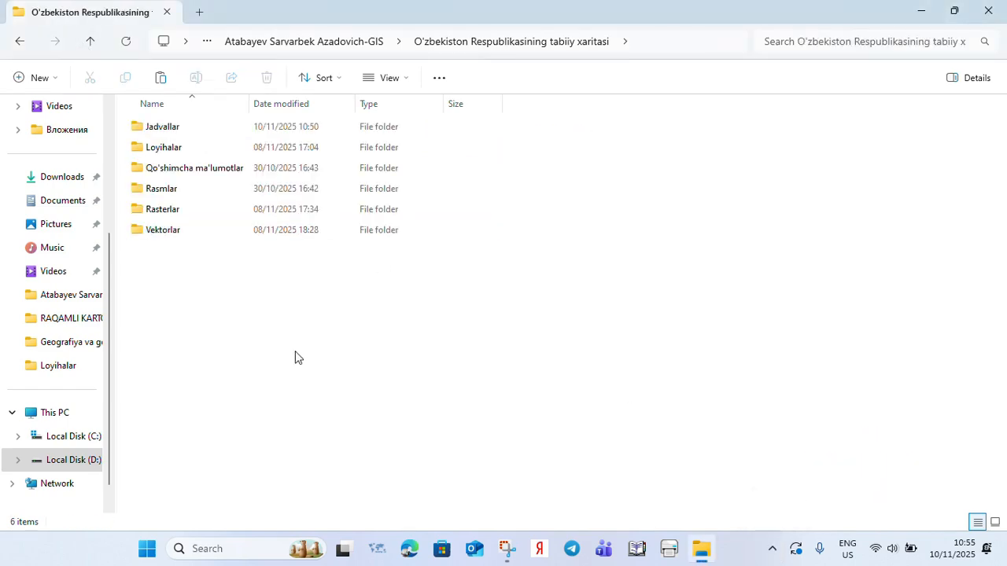
Review the ArcGIS program group, including ArcCatalog 10.8.2, among the installed apps and return to the project folder.
left_click(146, 551)
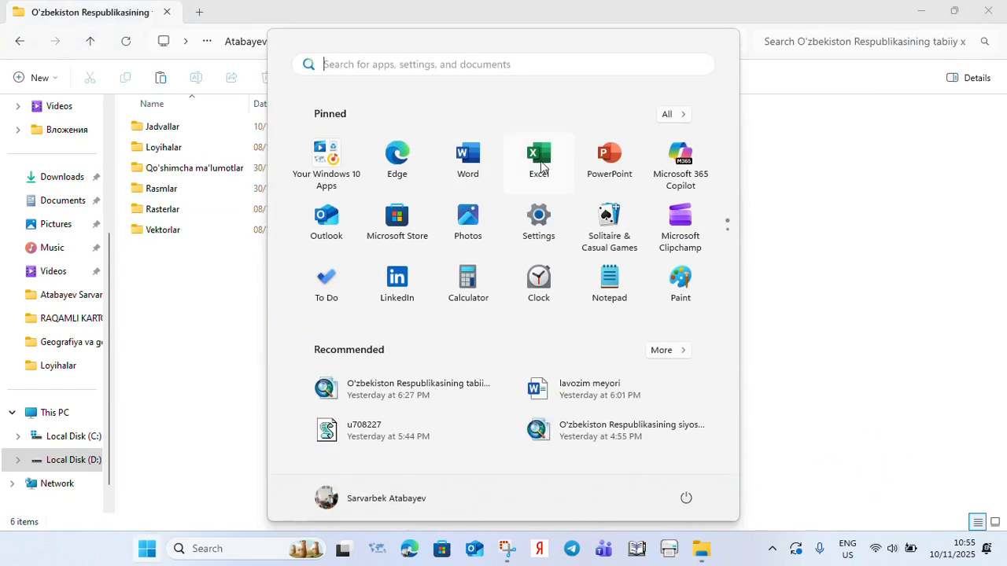
left_click(675, 115)
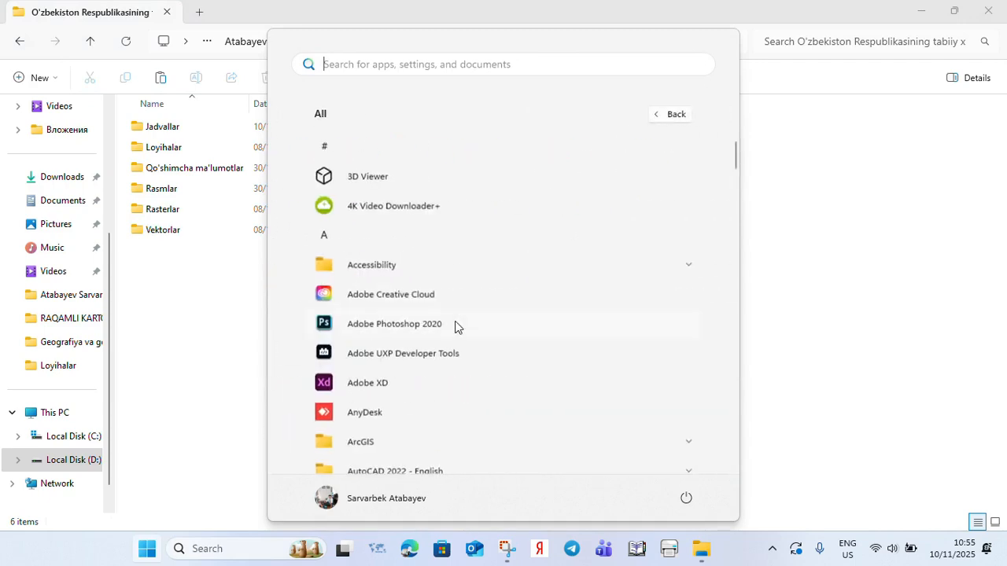
left_click(395, 443)
scroll(404, 386, "down", 4)
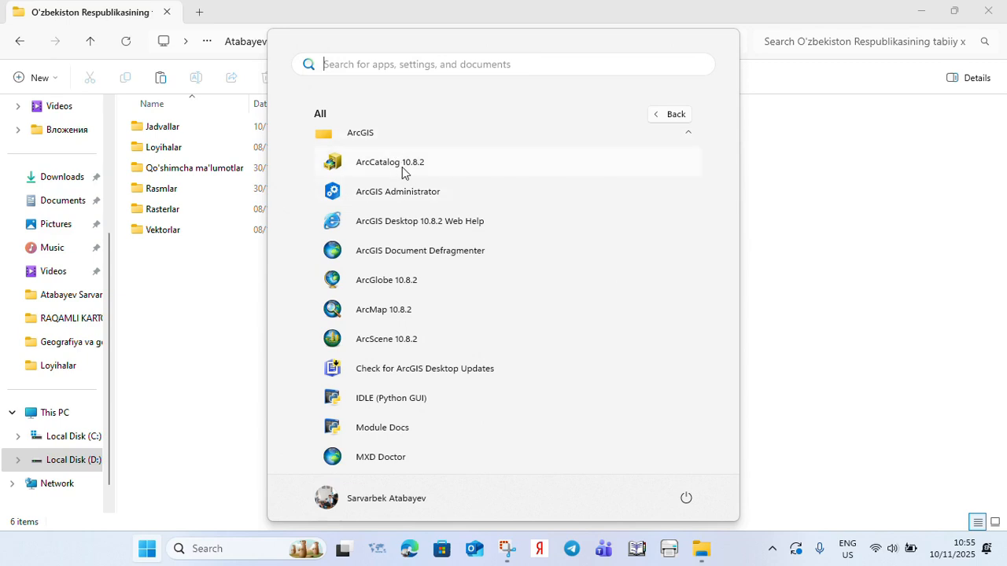
left_click(178, 236)
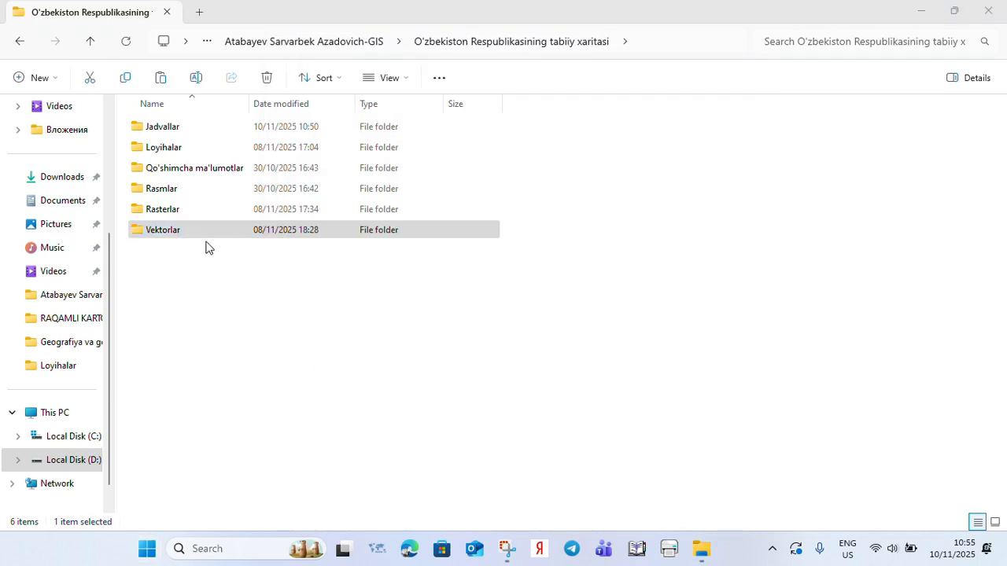
left_click(265, 302)
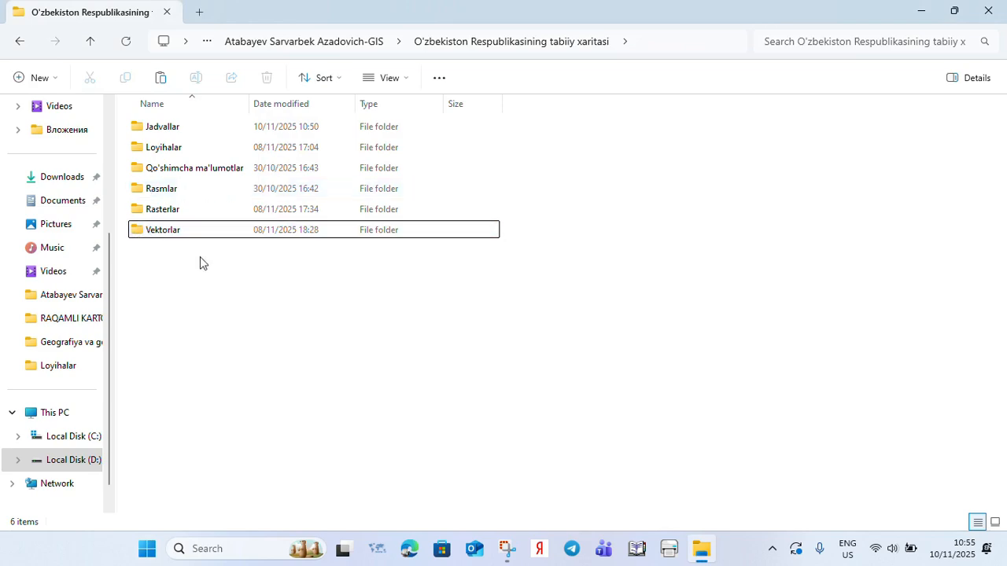
Check the Qo'shimcha ma'lumotlar folder and return to the O'zbekiston Respublikasining tabiiy xaritasi folder.
left_click(208, 230)
double_click(203, 169)
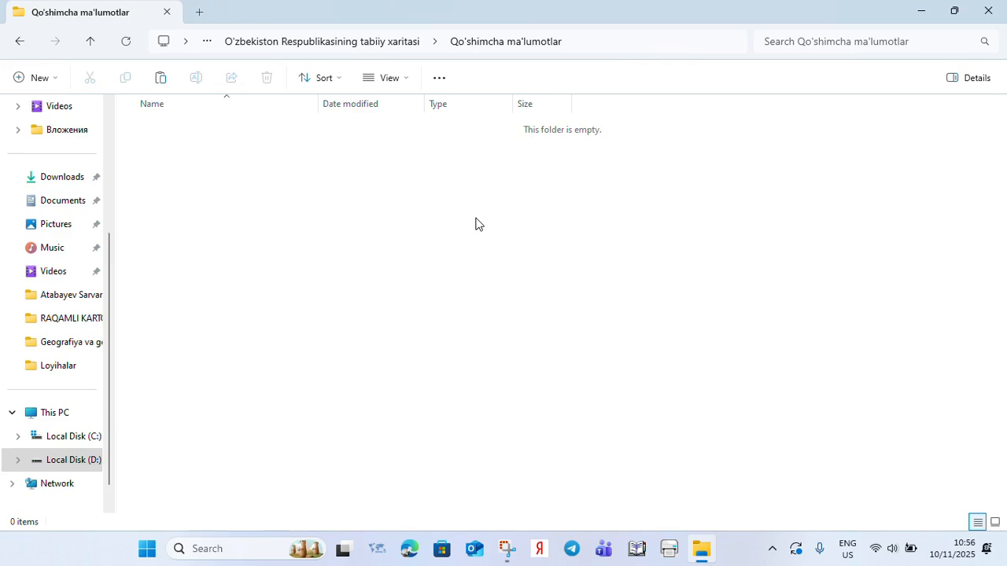
key("alt+Left")
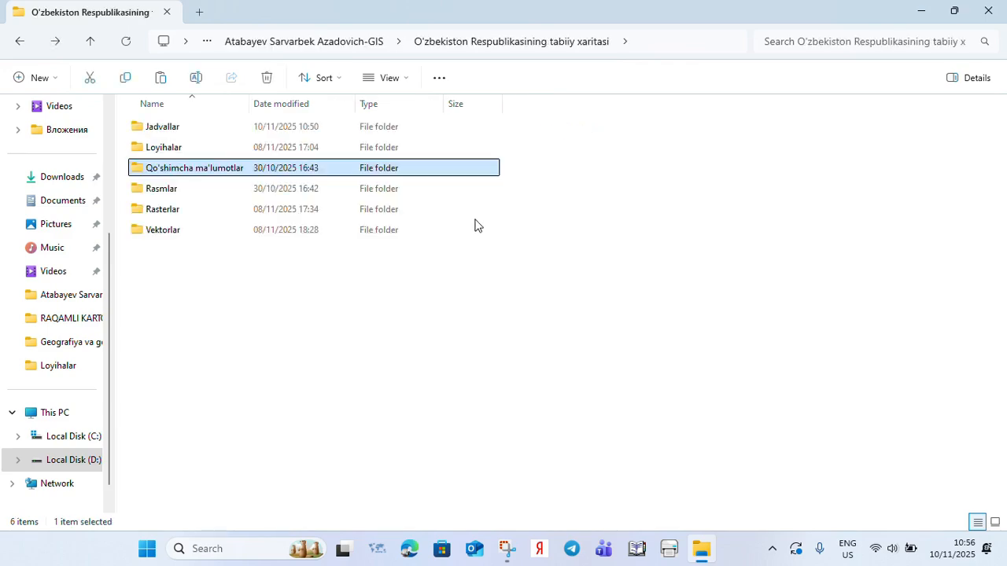
left_click(440, 288)
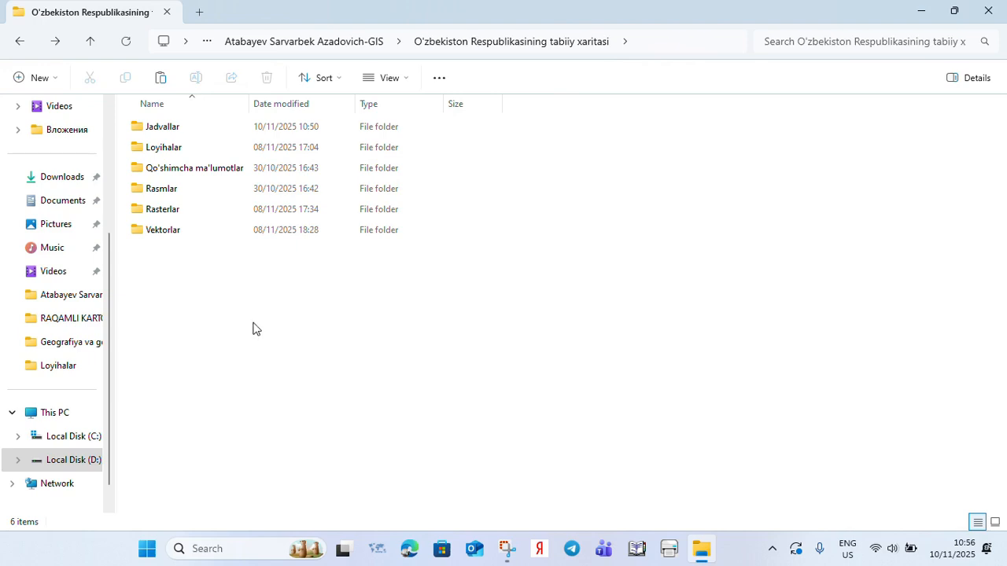
Go through the subfolders from Jadvallar to Vektorlar one by one and select all six together.
left_click(138, 126)
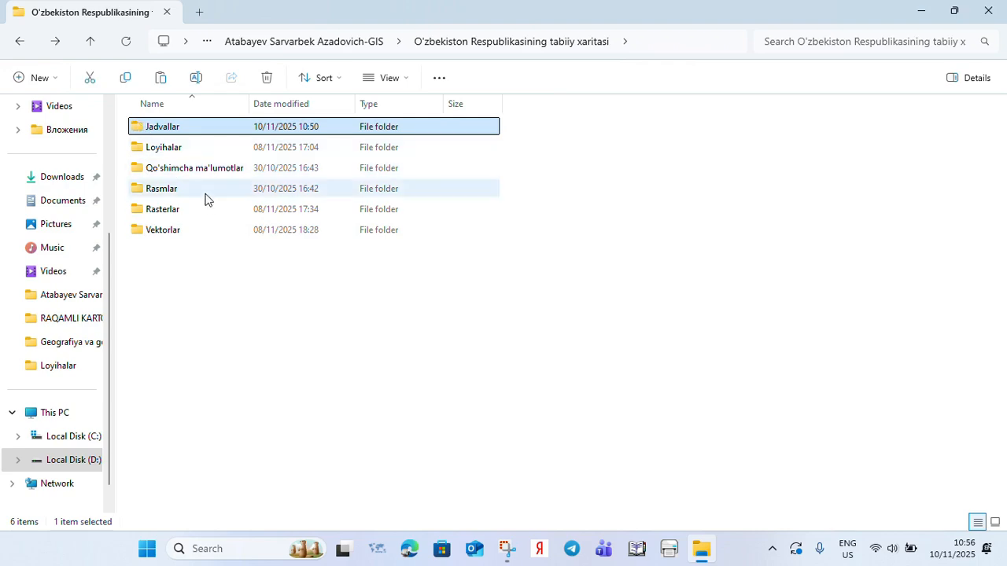
left_click(196, 169)
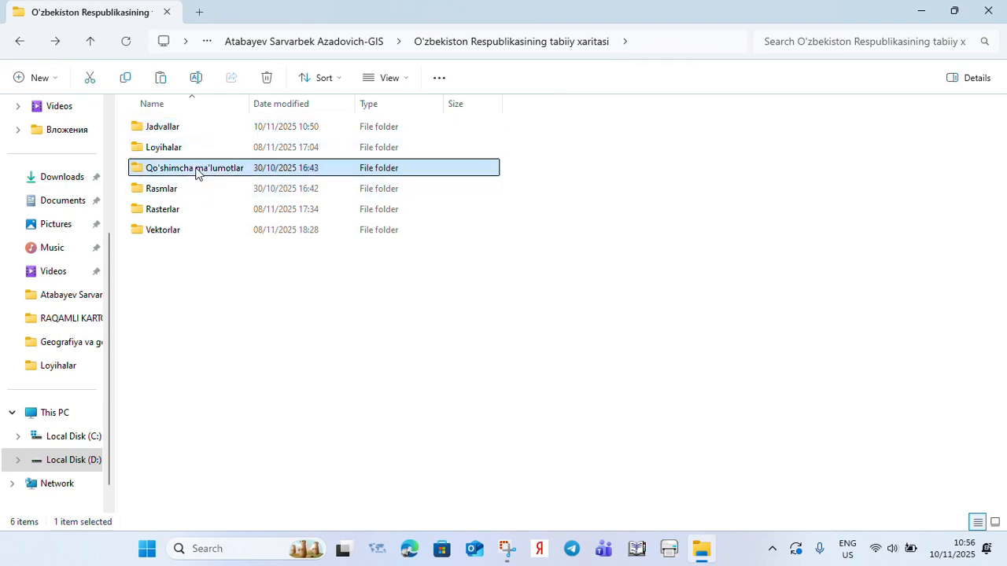
left_click(169, 193)
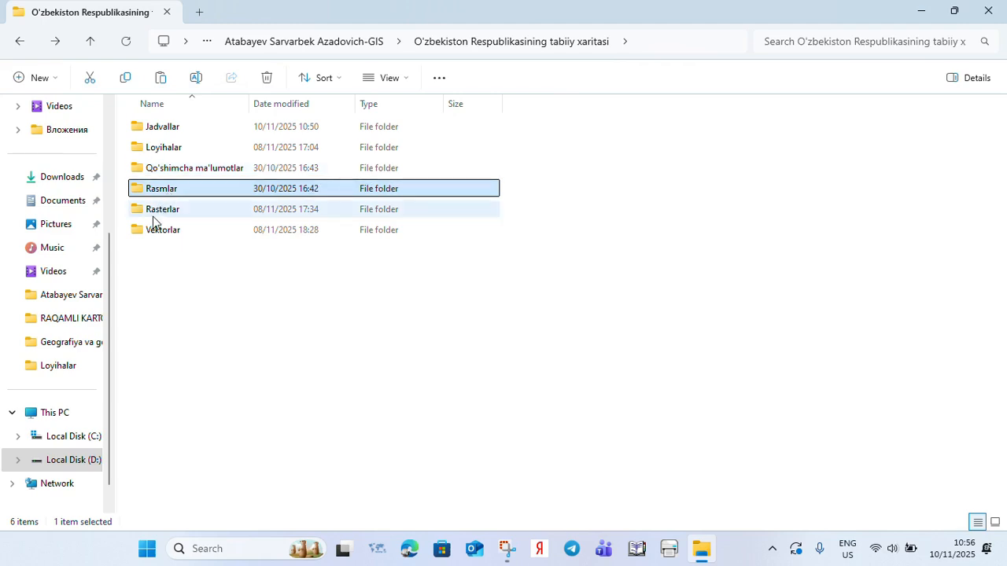
left_click(153, 216)
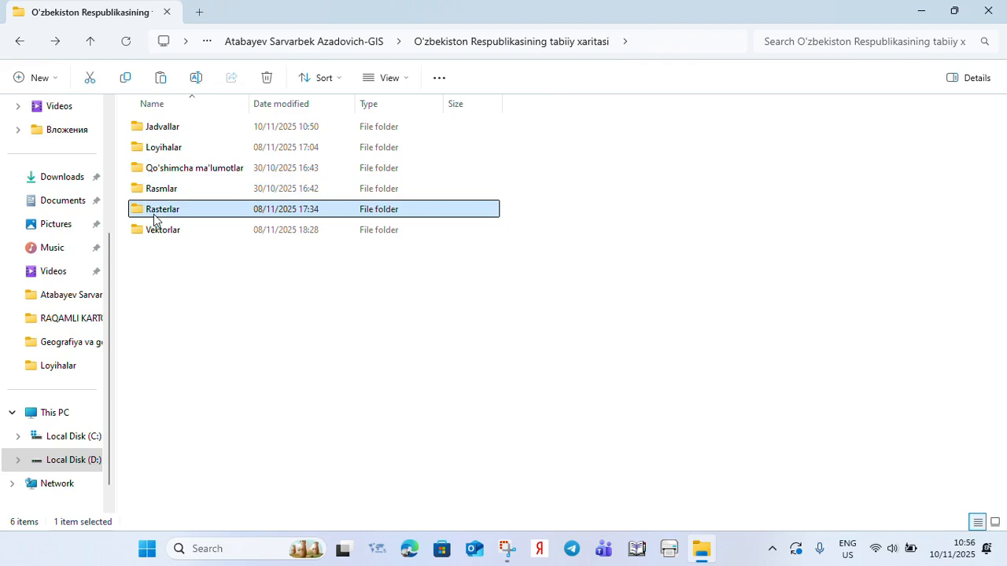
left_click(182, 149)
left_click(171, 233)
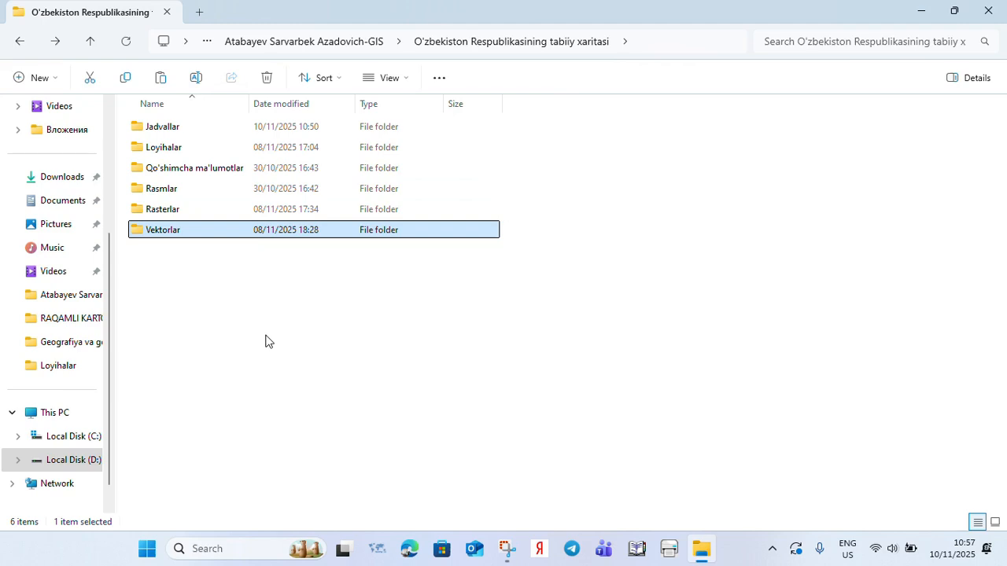
left_click(265, 342)
left_click_drag(626, 428, 130, 96)
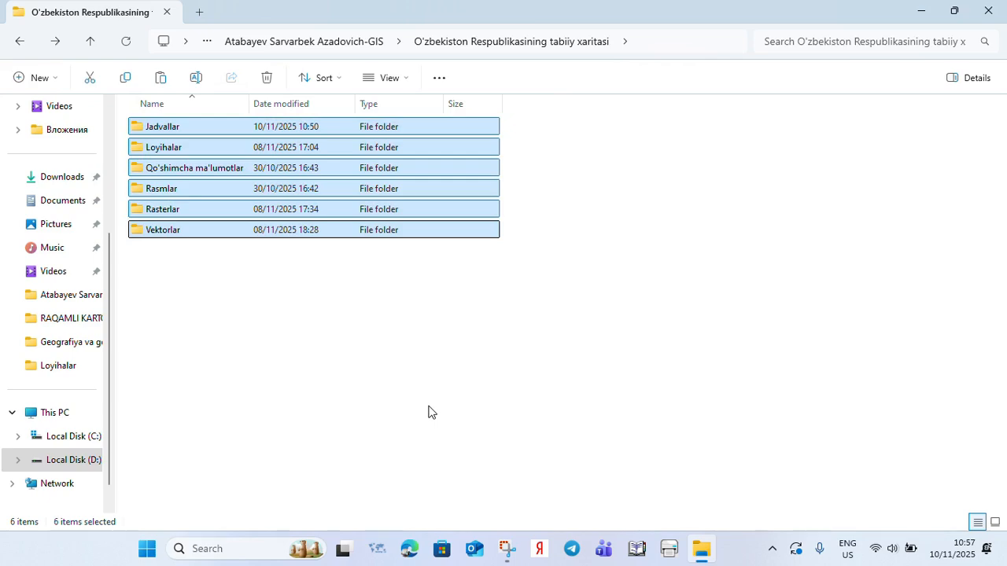
Recheck the contents of the Vektorlar folder and go back to the O'zbekiston Respublikasining tabiiy xaritasi folder.
key("alt+Right")
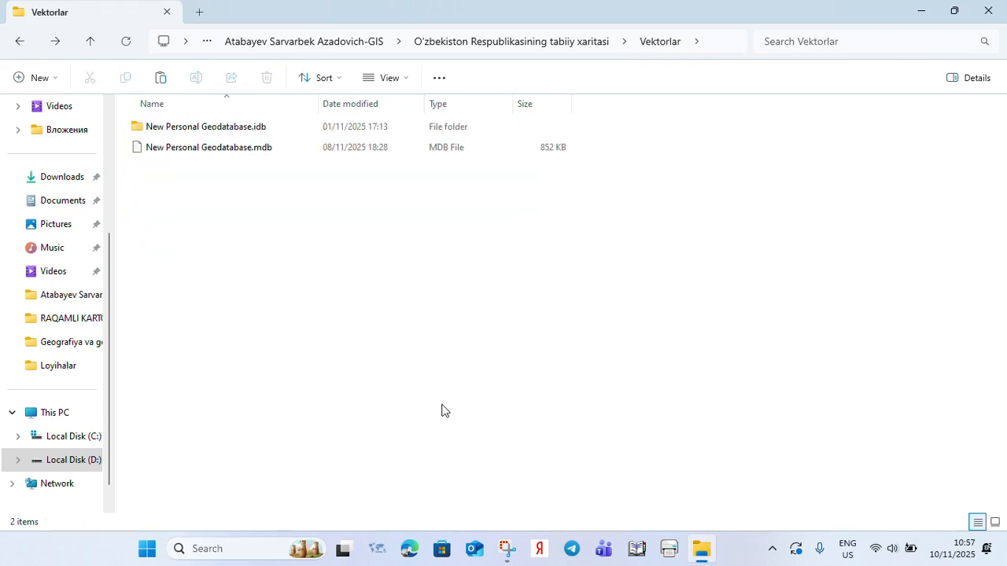
key("alt+Left")
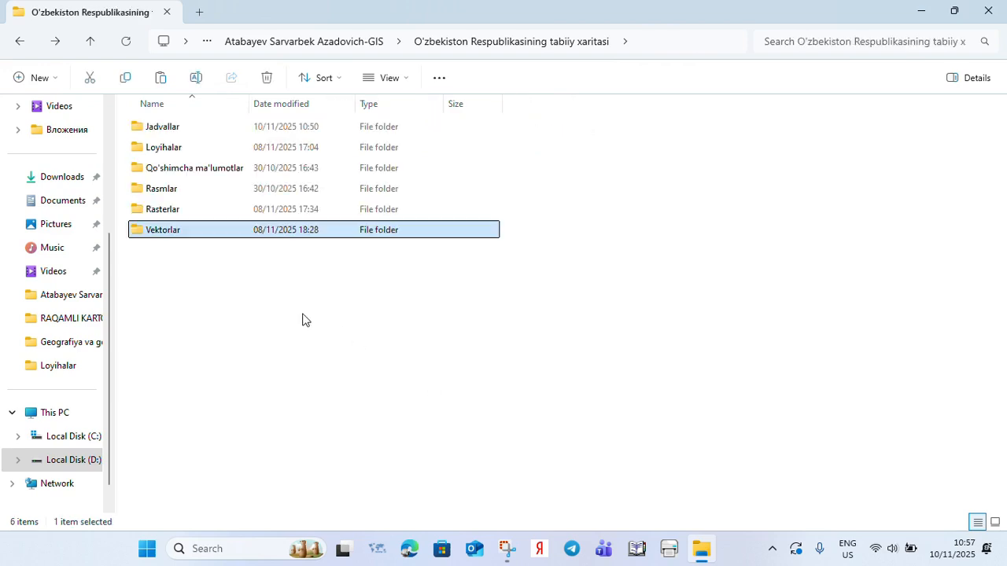
key("alt+Left")
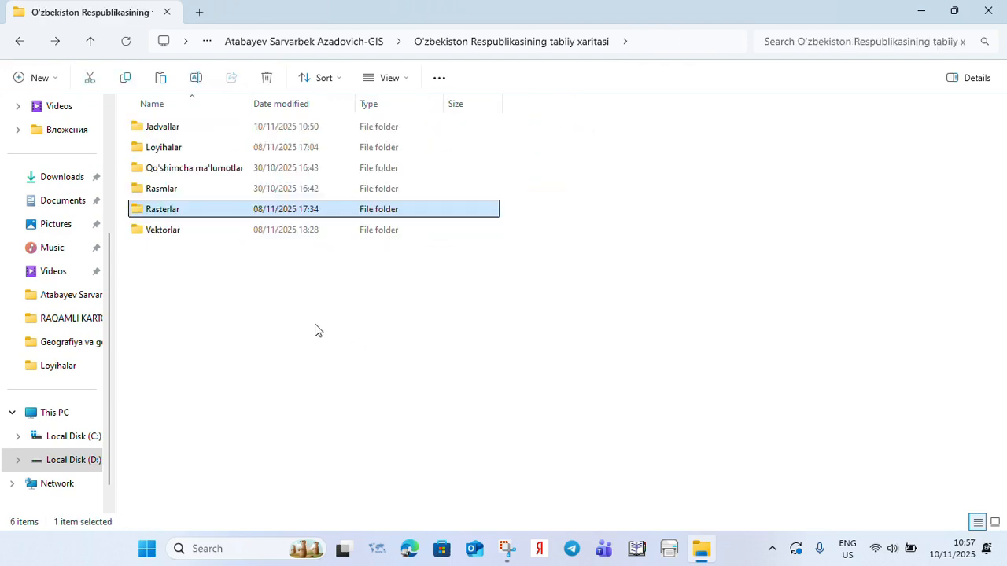
Locate the main GIS project folder inside Telegram Desktop on Local Disk (D:) and reopen it.
key("alt+Left")
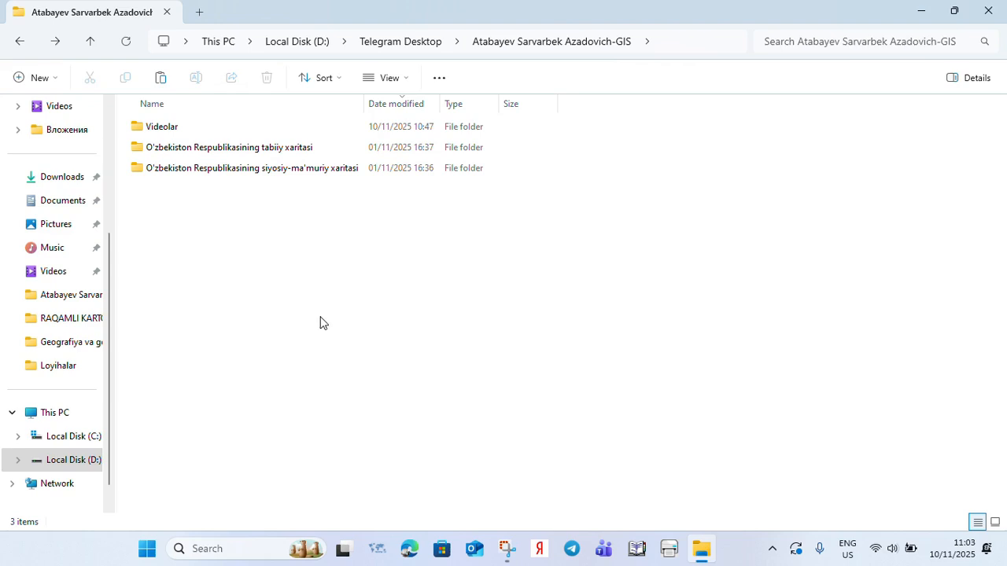
left_click(90, 44)
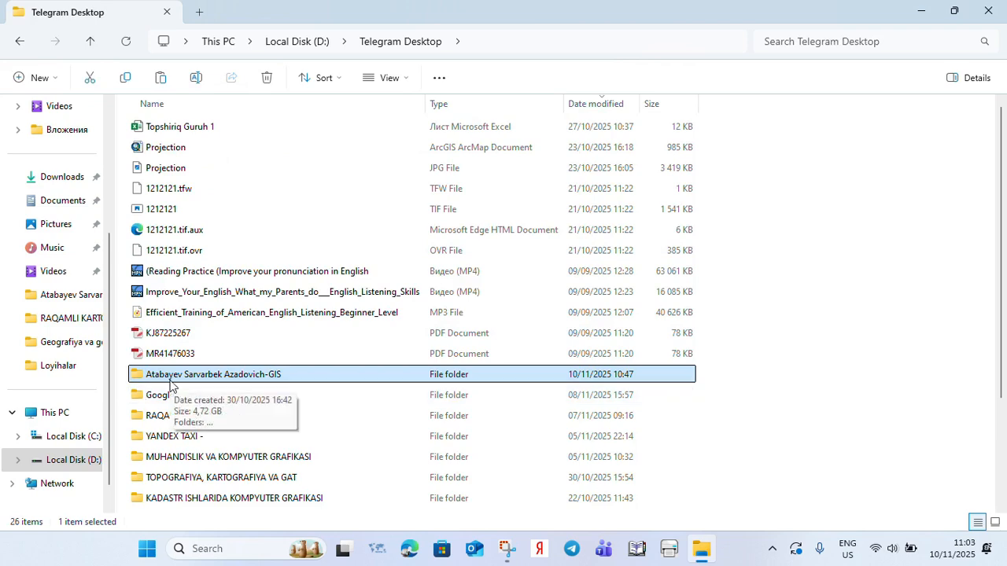
double_click(274, 383)
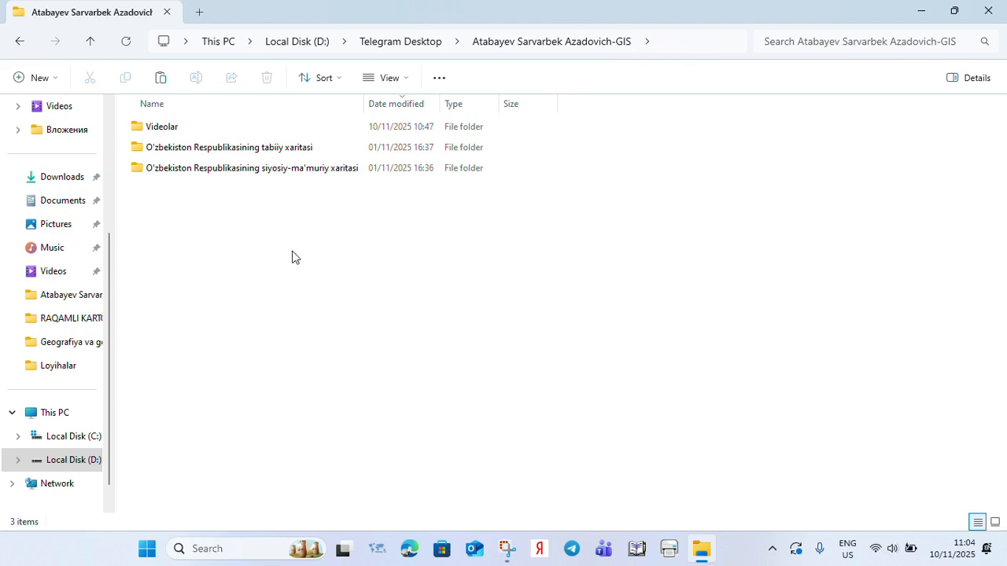
Review the Videolar, O'zbekiston Respublikasining tabiiy xaritasi and O'zbekiston Respublikasining siyosiy-ma'muriy xaritasi folders in the main GIS project folder.
left_click(154, 134)
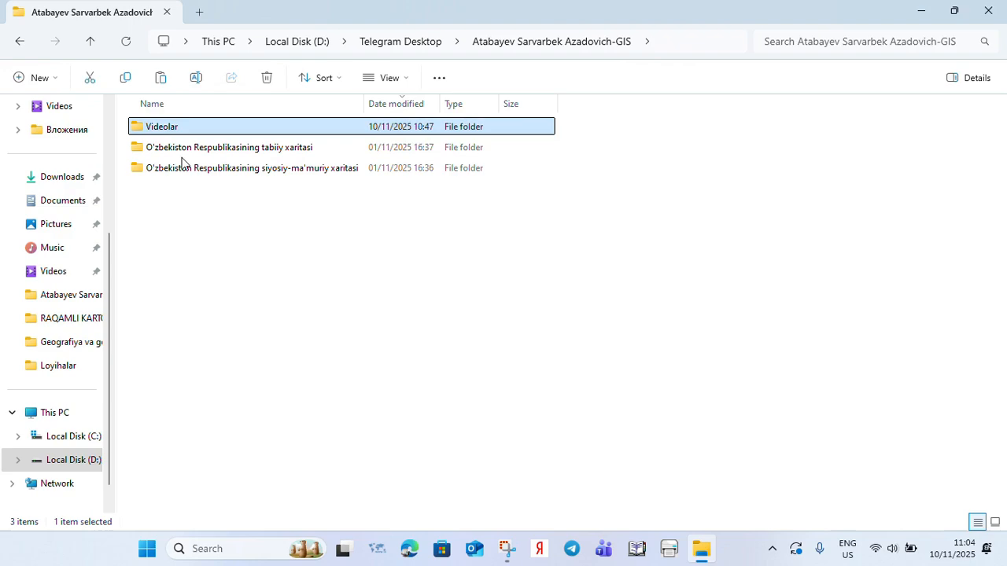
left_click(179, 158)
left_click(179, 155)
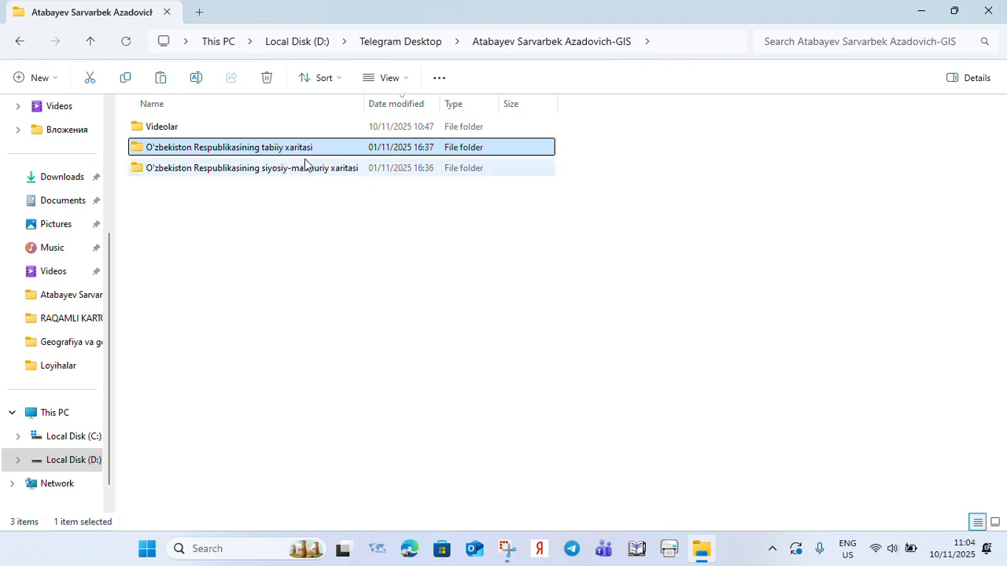
left_click(282, 171)
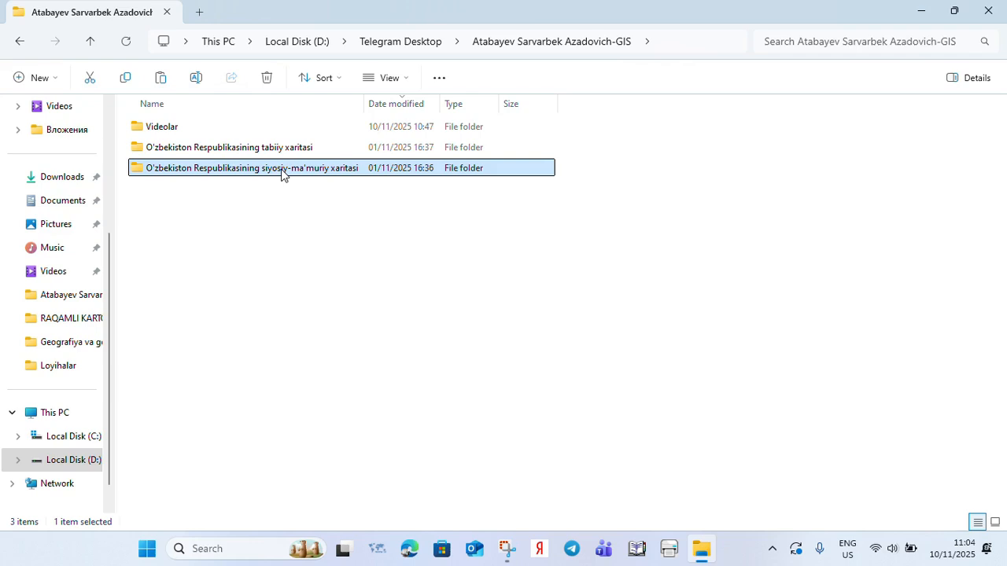
left_click(284, 260)
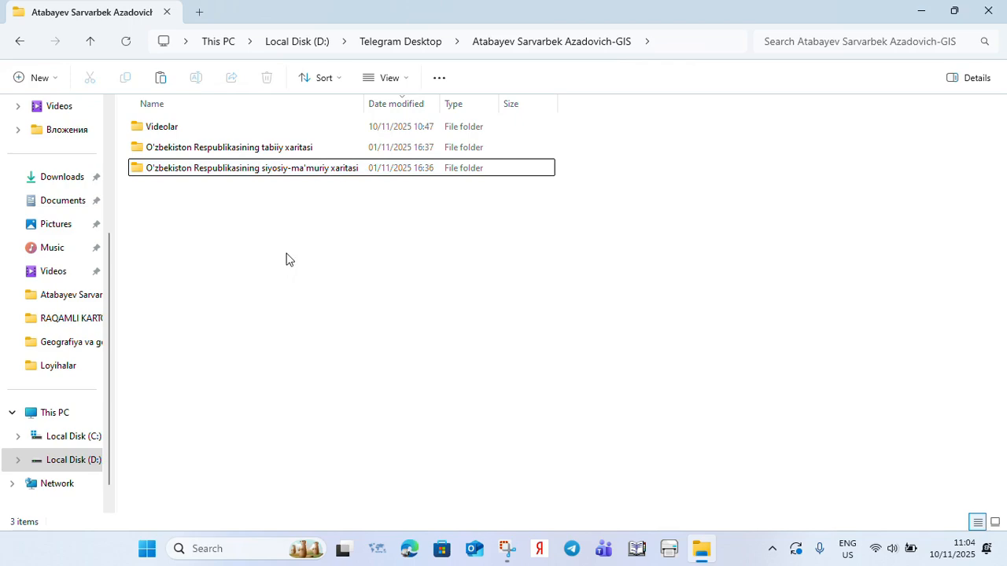
left_click(159, 129)
left_click(166, 149)
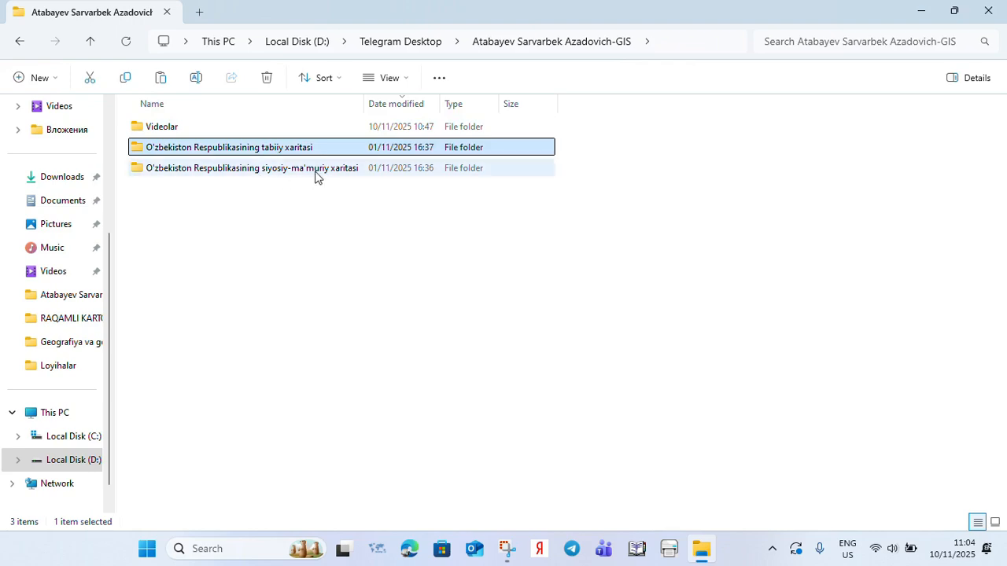
mouse_move(315, 176)
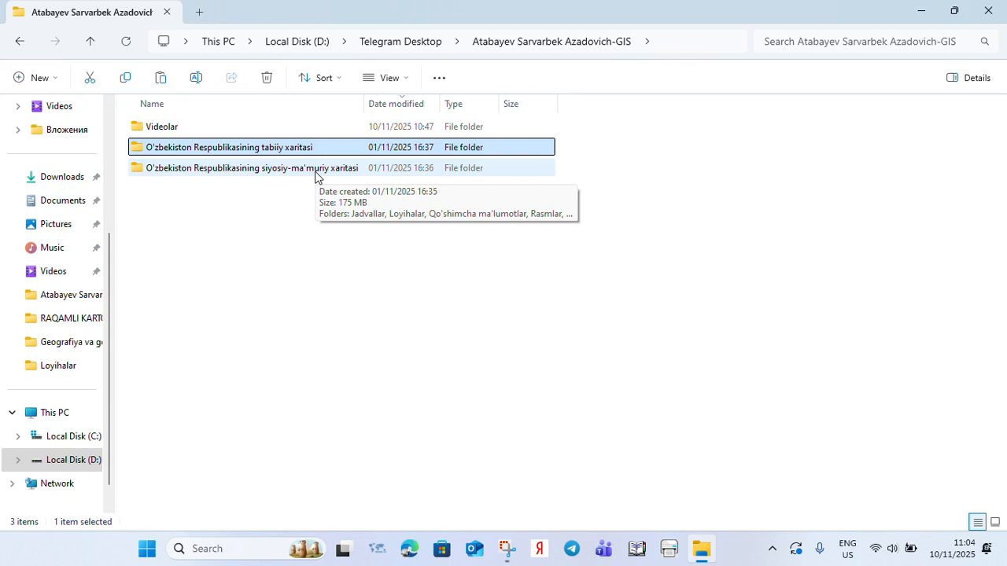
View the lesson videos in the Videolar folder and open the O'zbekiston Respublikasining tabiiy xaritasi folder.
double_click(223, 126)
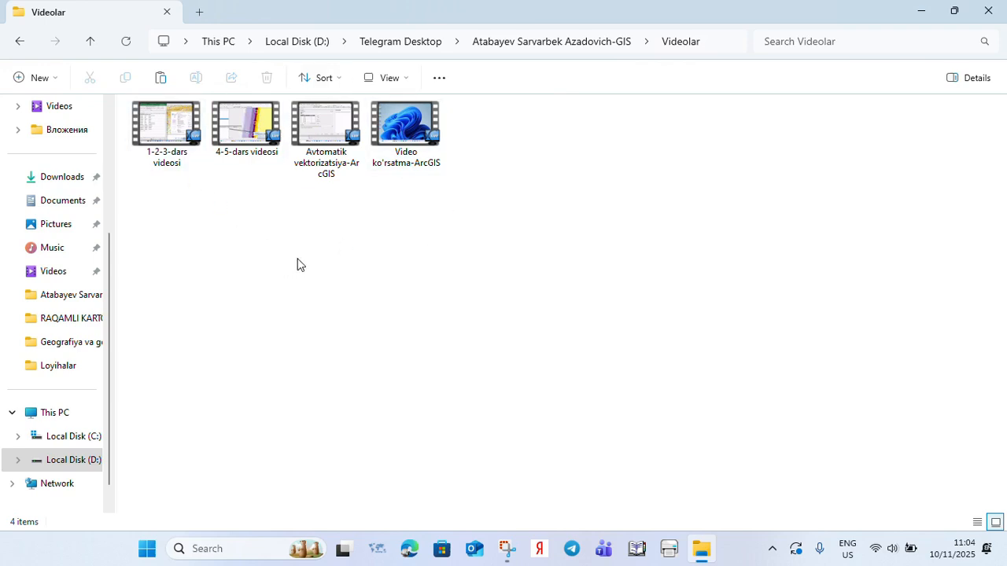
key("alt+Left")
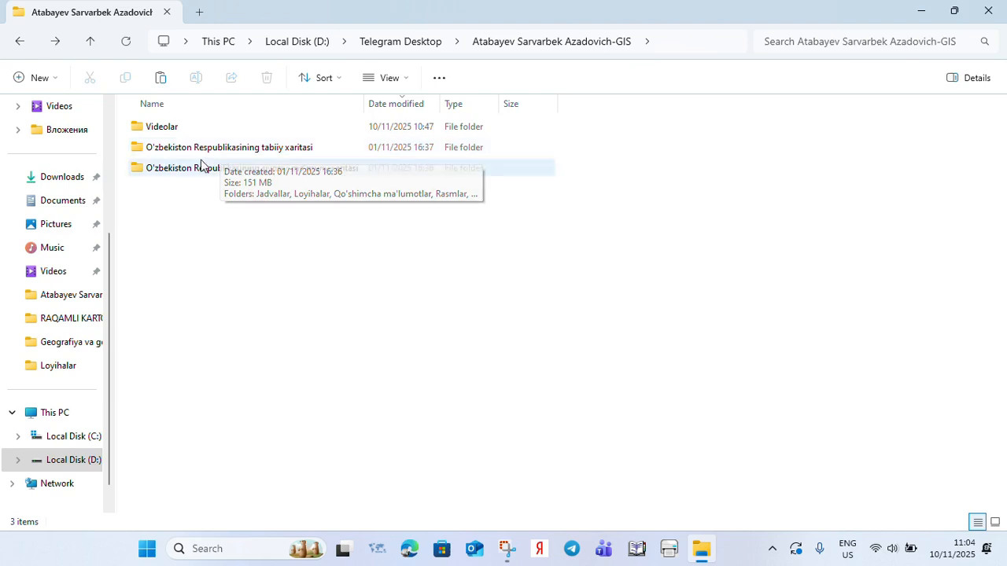
double_click(266, 155)
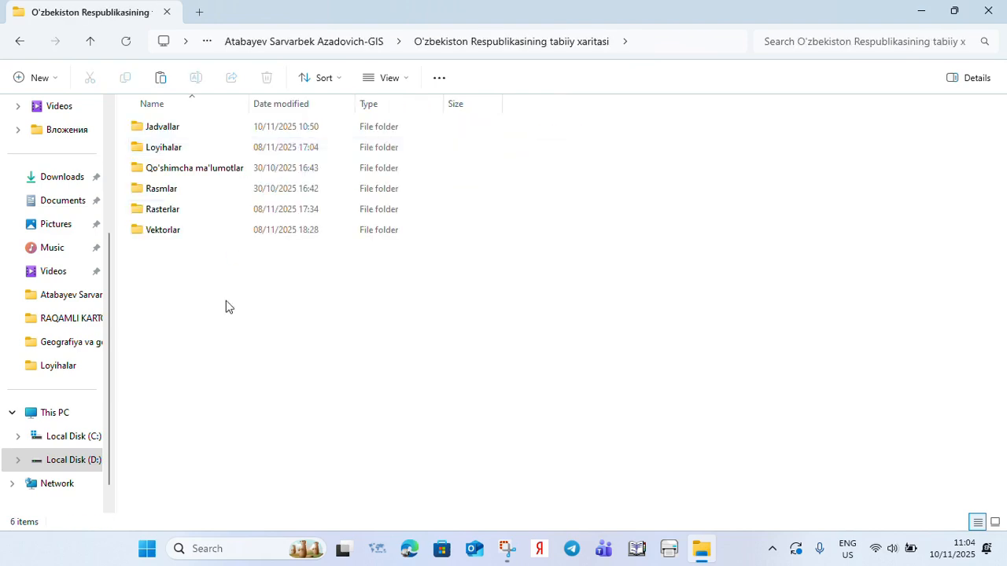
Compare the subfolders of the siyosiy-ma'muriy xaritasi and tabiiy xaritasi folders and finish inside O'zbekiston Respublikasining tabiiy xaritasi.
left_click_drag(511, 405, 123, 93)
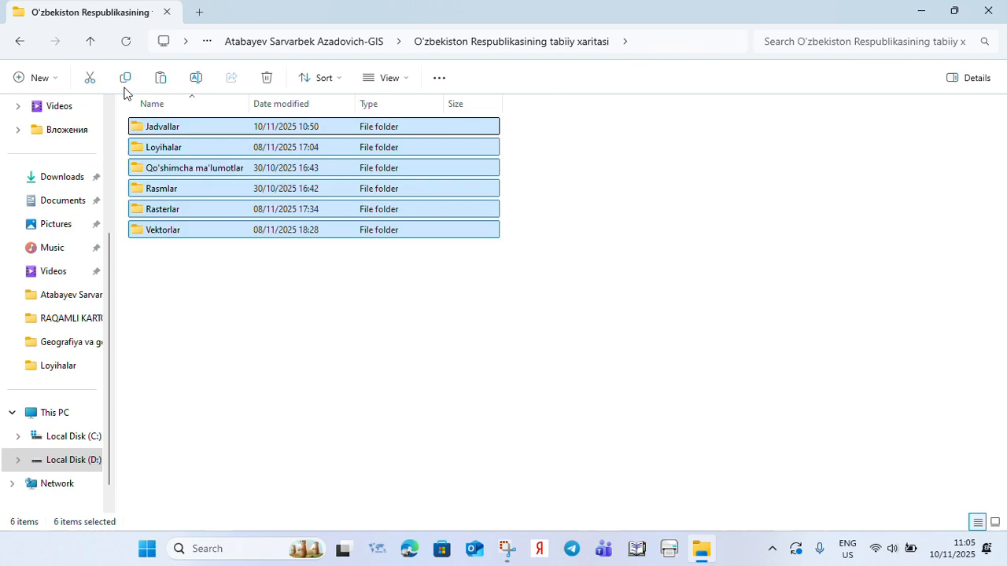
left_click(345, 355)
double_click(206, 171)
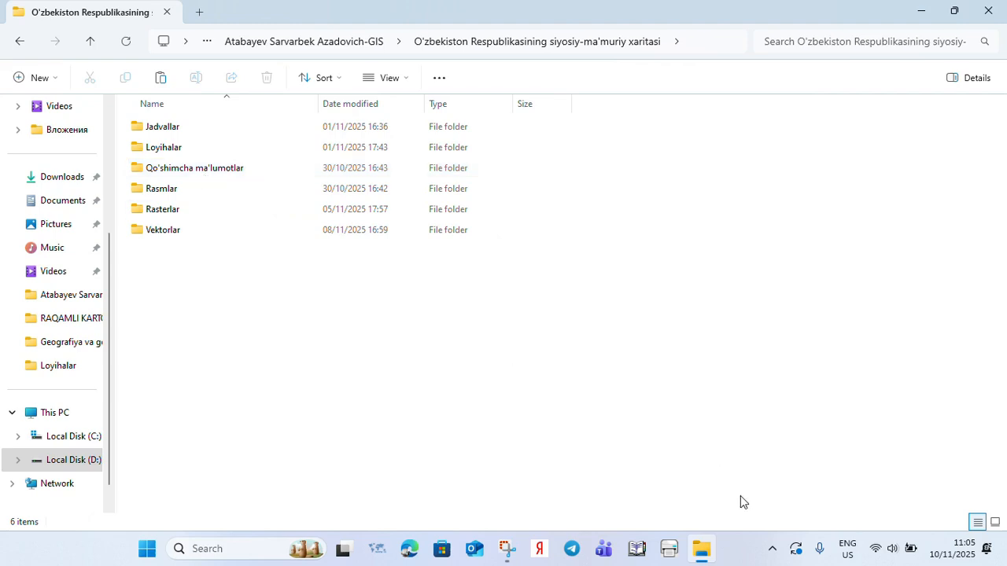
left_click_drag(741, 495, 31, 32)
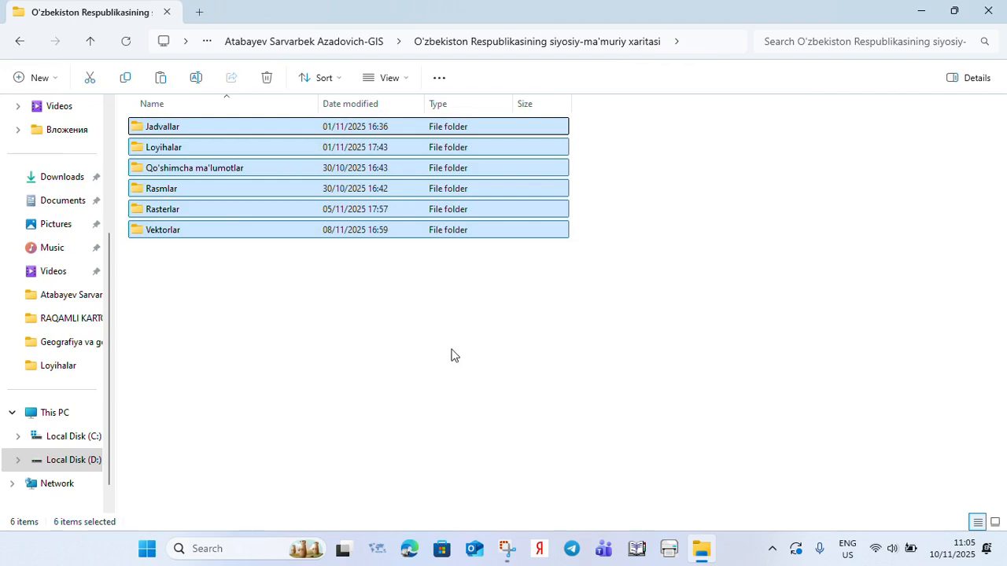
left_click(452, 355)
key("alt+Left")
left_click(194, 149)
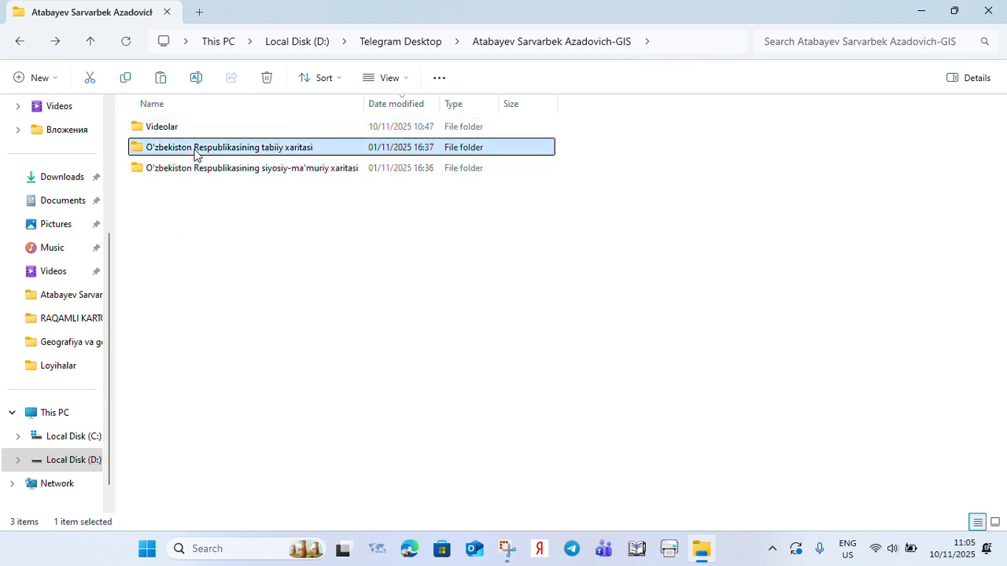
double_click(194, 149)
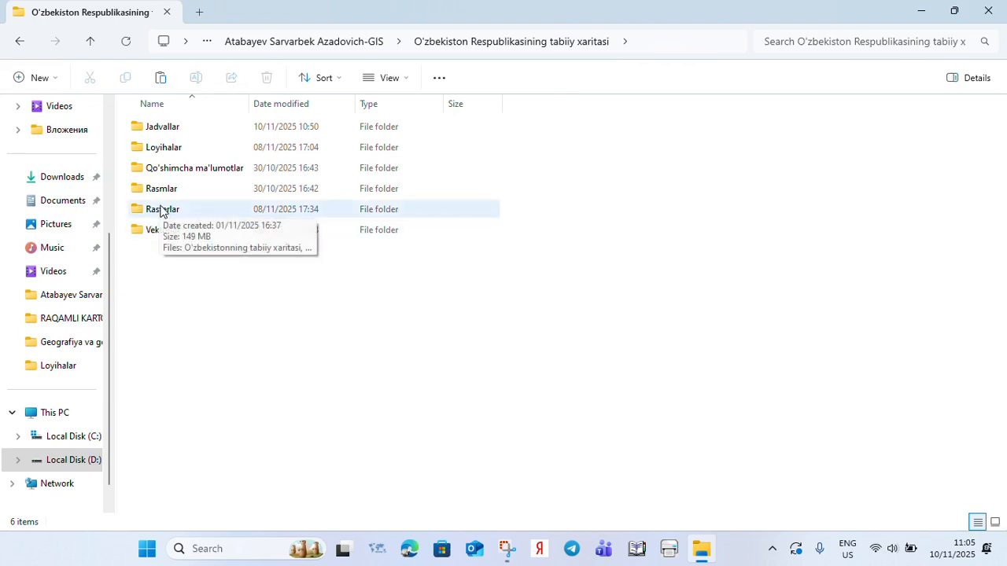
Switch to Telegram and open the Magistr ArcGIS guruhi chat from the Guruhlar chat folder.
left_click(771, 551)
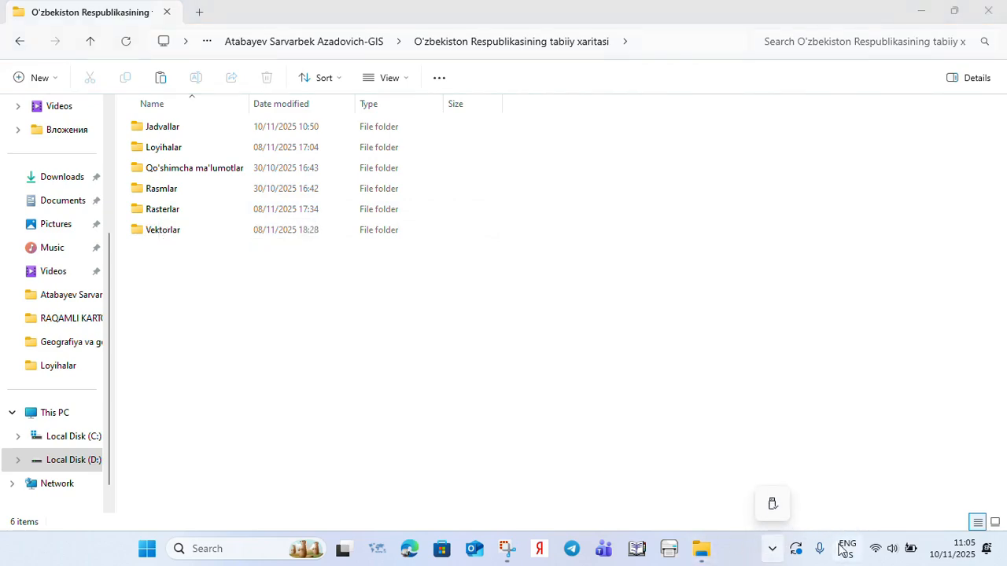
left_click(923, 17)
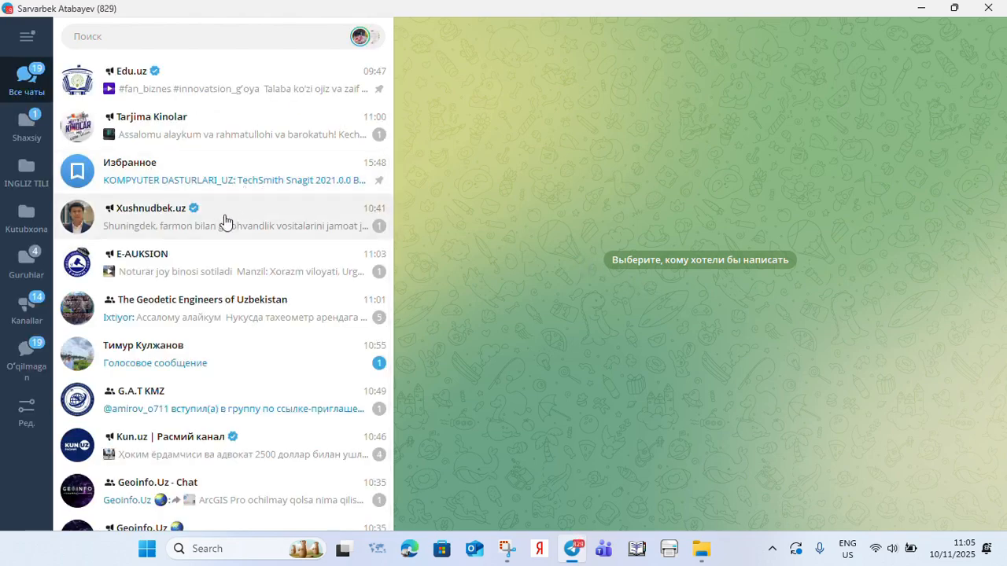
left_click(30, 266)
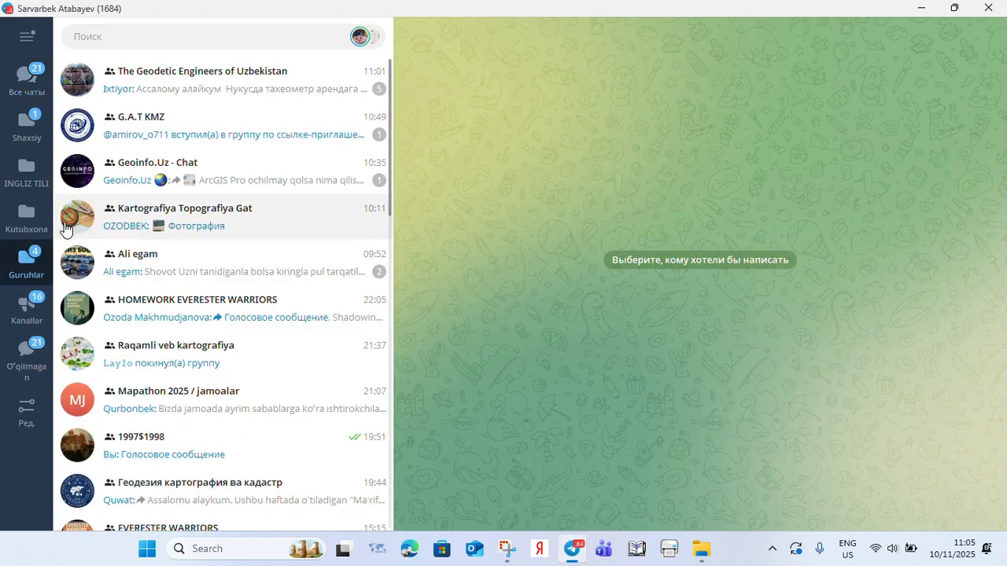
scroll(189, 368, "down", 1)
scroll(191, 368, "up", 1)
scroll(191, 370, "down", 2)
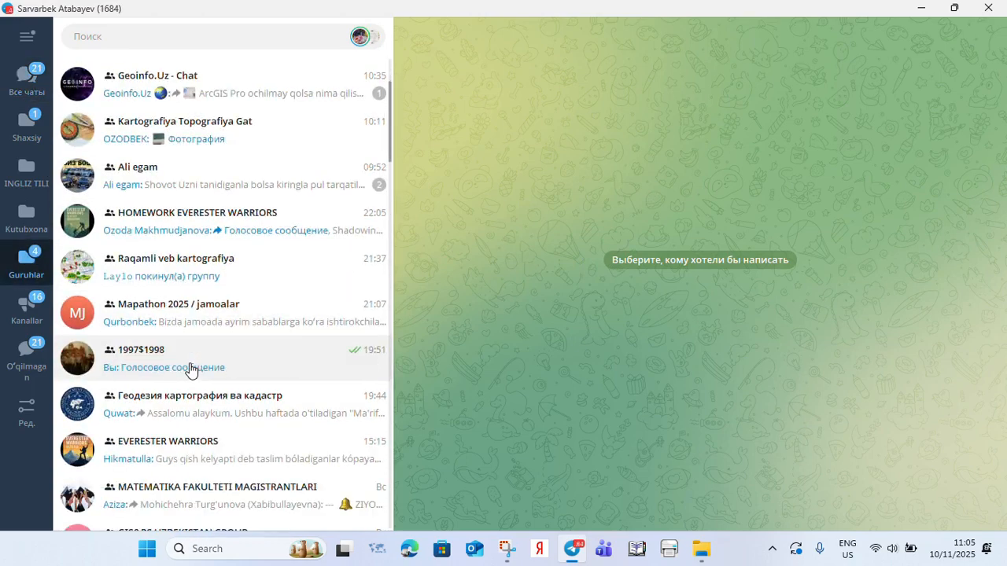
scroll(191, 370, "down", 1)
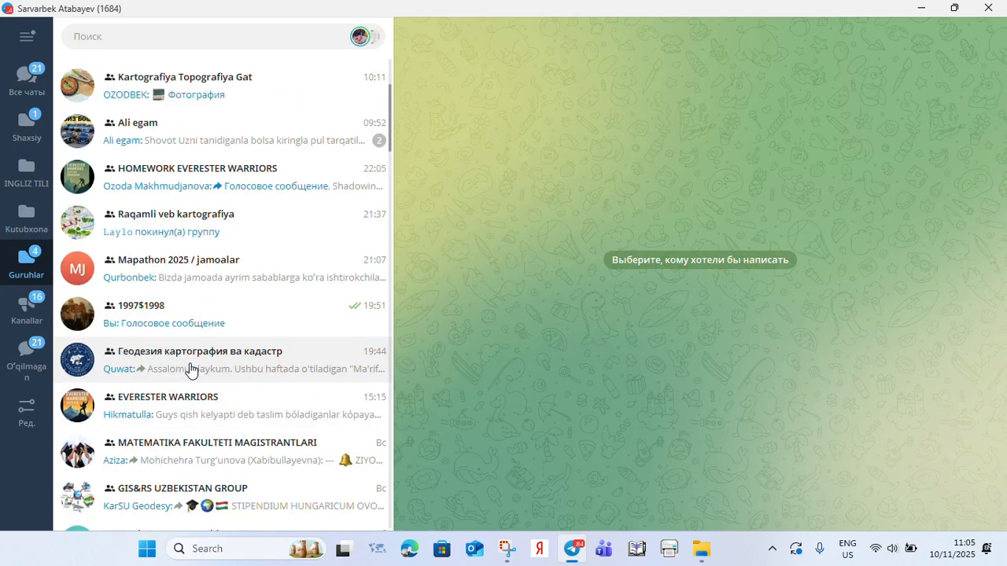
scroll(191, 369, "up", 1)
scroll(236, 374, "down", 3)
left_click(236, 463)
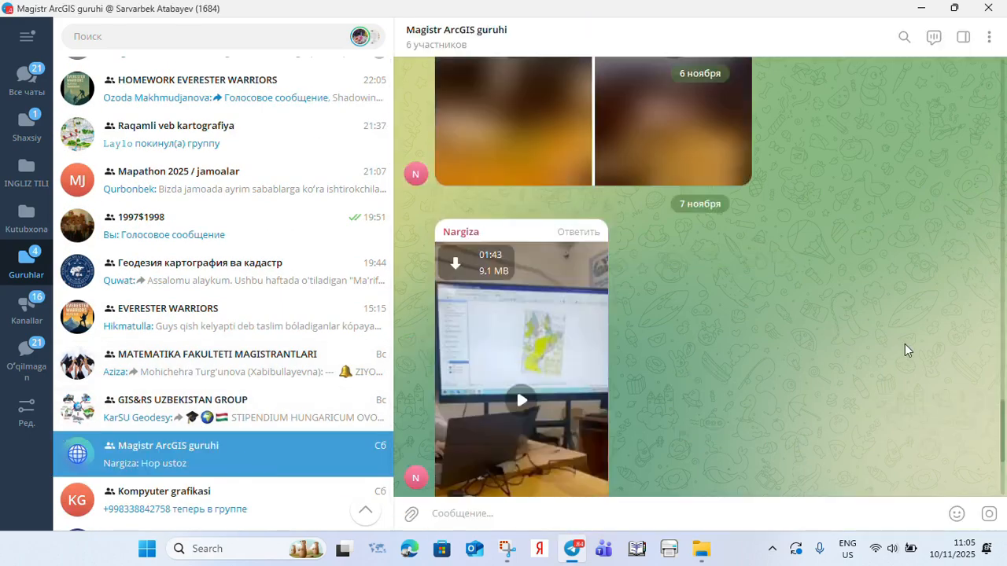
Go back to the 29 October files in the group chat and select the message containing II_TOM.pdf.
scroll(905, 343, "up", 10)
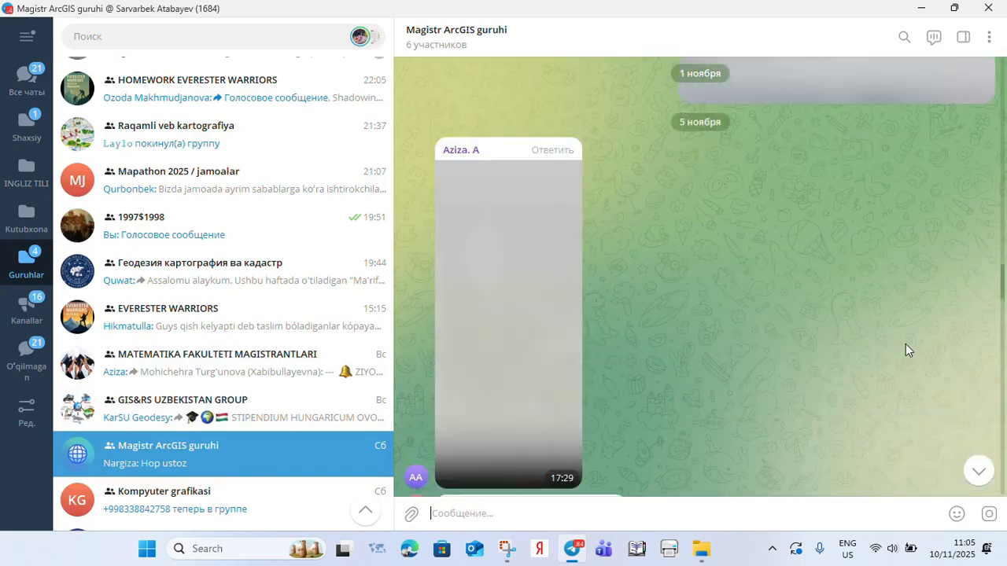
scroll(906, 351, "up", 10)
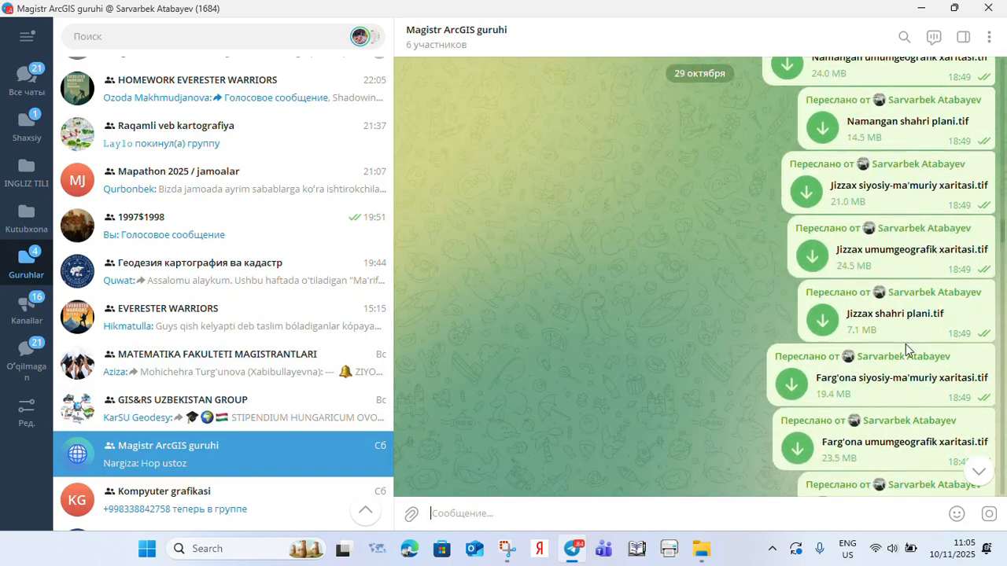
scroll(905, 350, "up", 10)
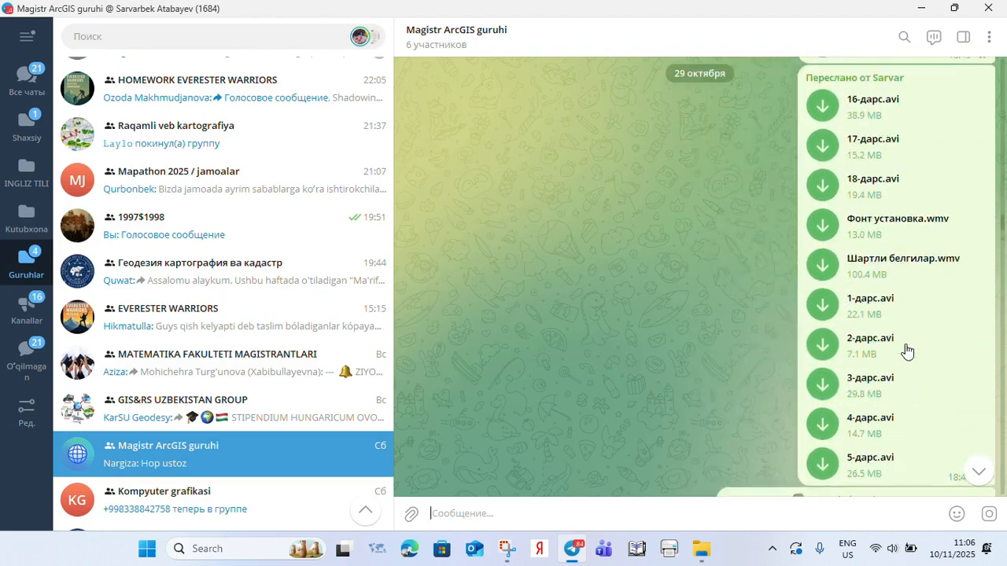
scroll(906, 350, "up", 5)
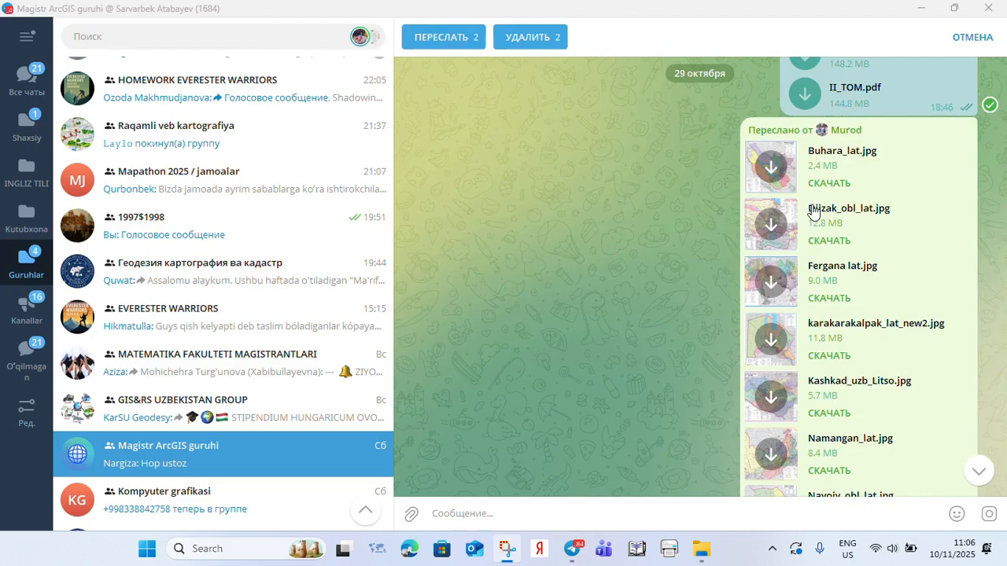
Look through the regional map images shared in the group, from Buhara_lat.jpg to Xorazm_obl_lat.jpg.
scroll(822, 303, "down", 2)
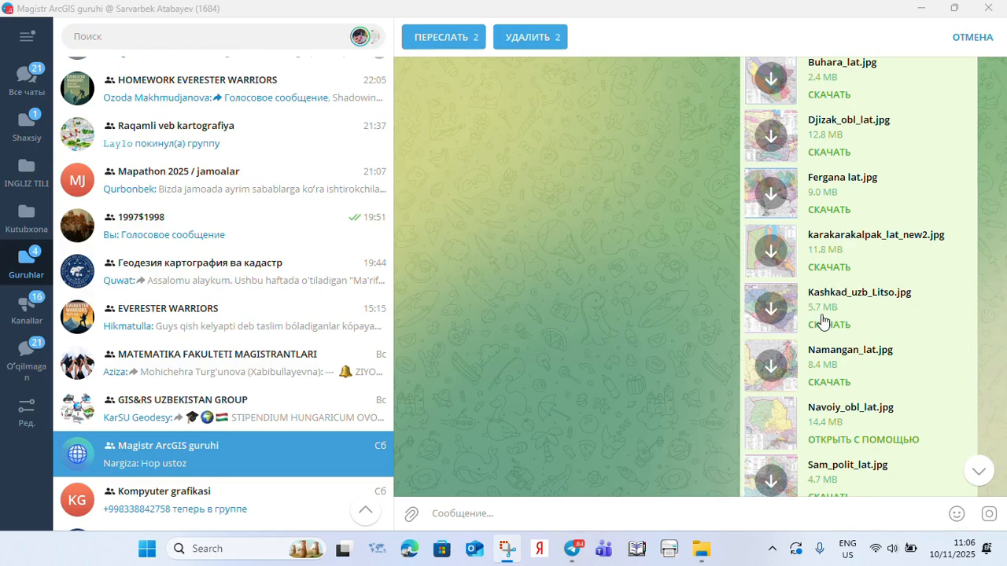
scroll(824, 323, "down", 1)
scroll(844, 386, "down", 1)
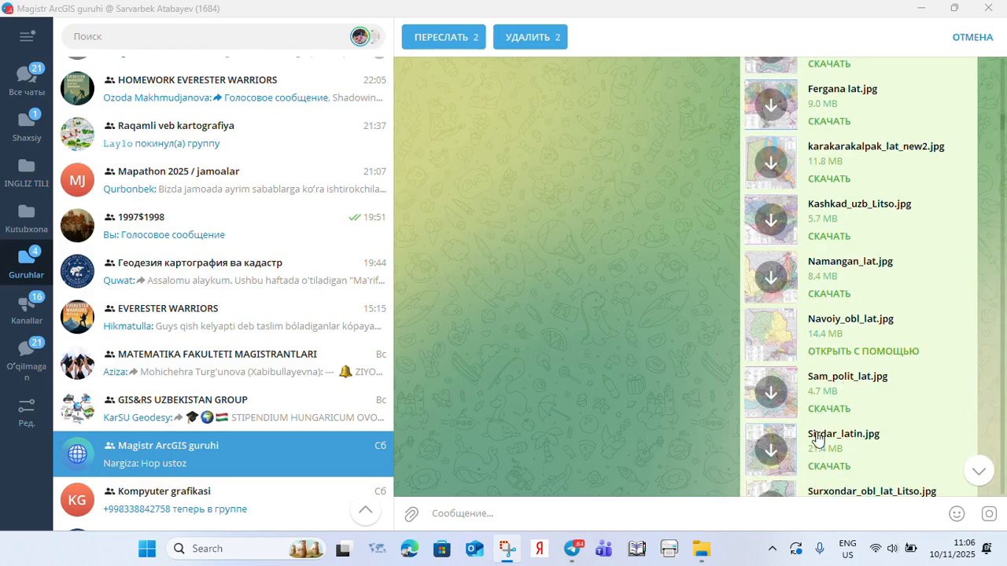
scroll(816, 438, "down", 1)
scroll(818, 413, "down", 1)
scroll(820, 412, "down", 1)
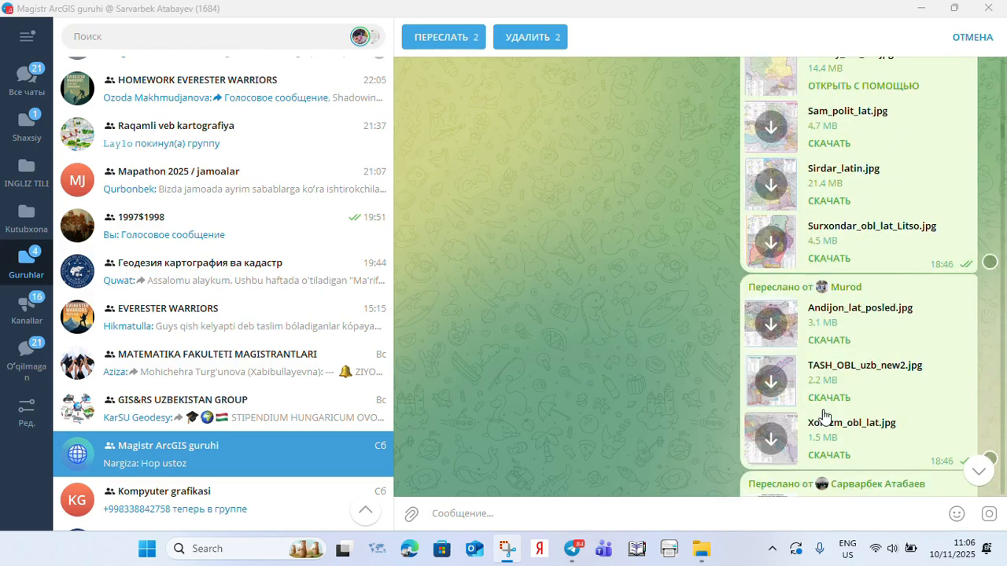
scroll(826, 370, "down", 1)
scroll(825, 365, "up", 5)
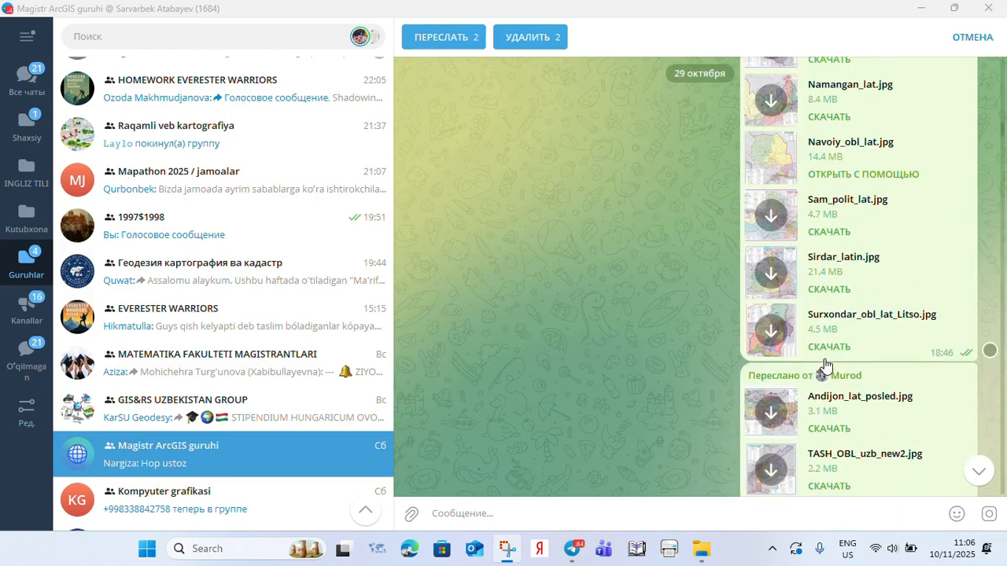
scroll(822, 352, "down", 1)
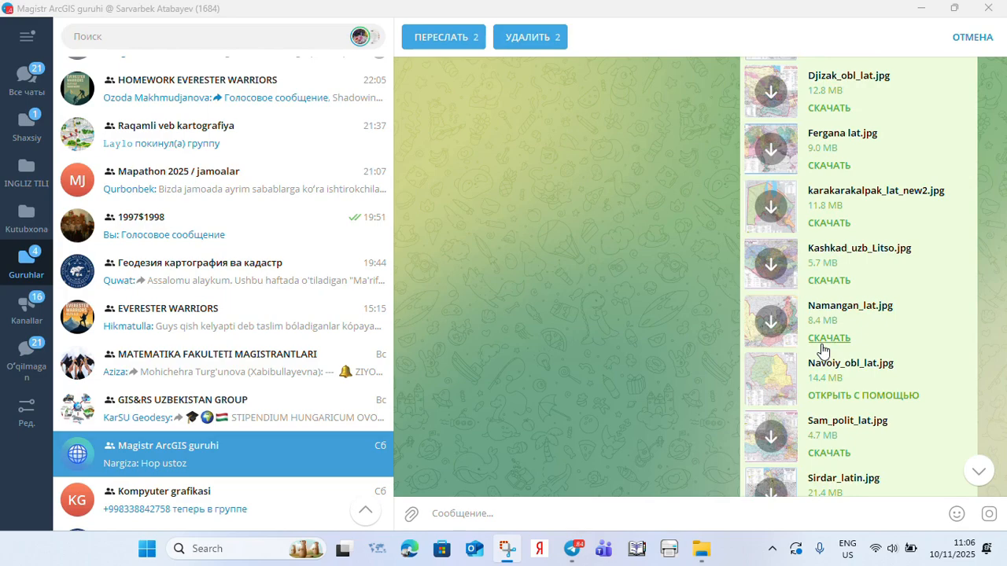
Extend the message selection through the lesson videos, including 6-дарс.avi to 15-дарс.avi and the batch from 16-дарс.avi to 5-дарс.avi.
scroll(822, 350, "down", 4)
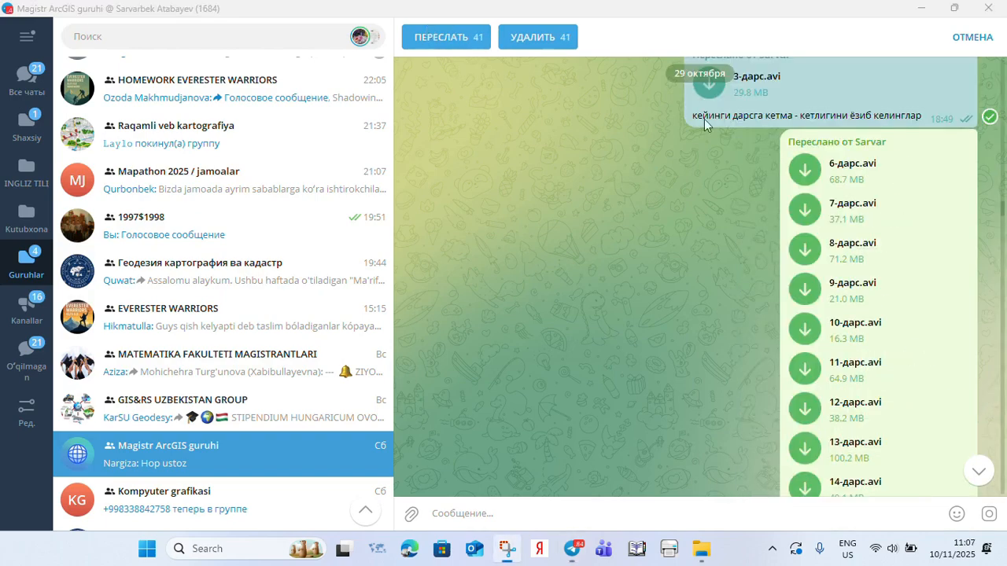
scroll(881, 180, "up", 2)
scroll(811, 184, "down", 3)
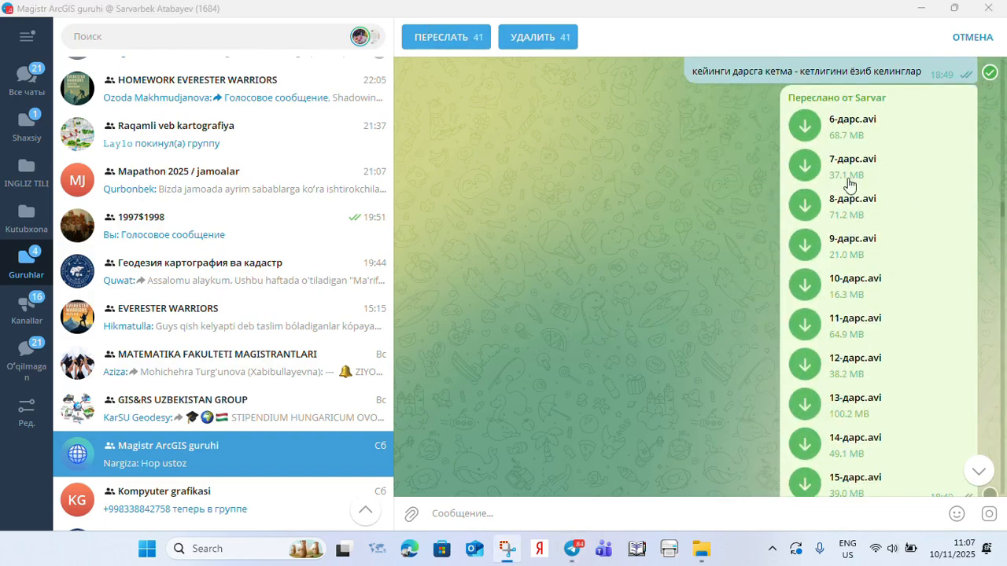
scroll(861, 254, "down", 4)
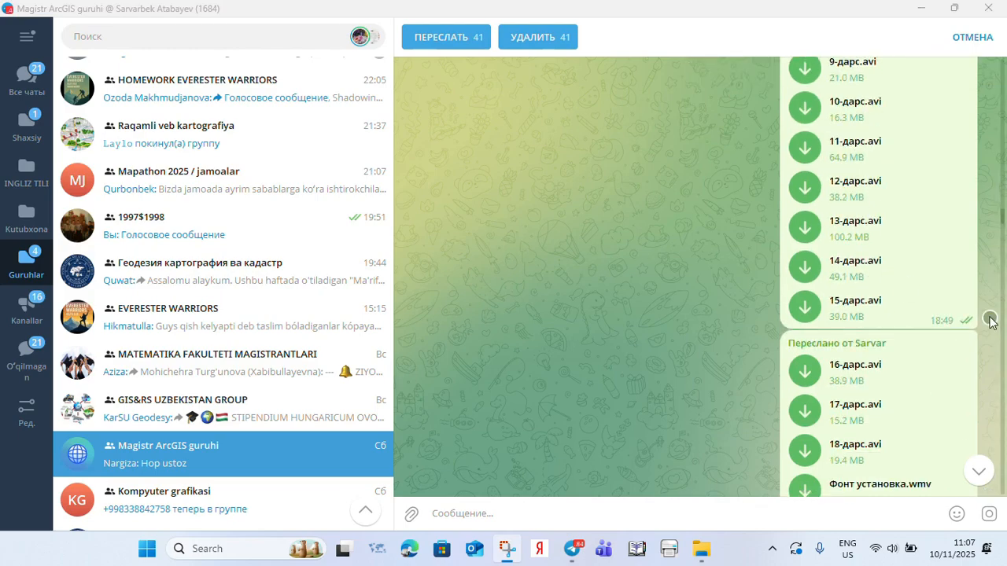
left_click(990, 321)
scroll(991, 324, "down", 4)
scroll(990, 324, "down", 3)
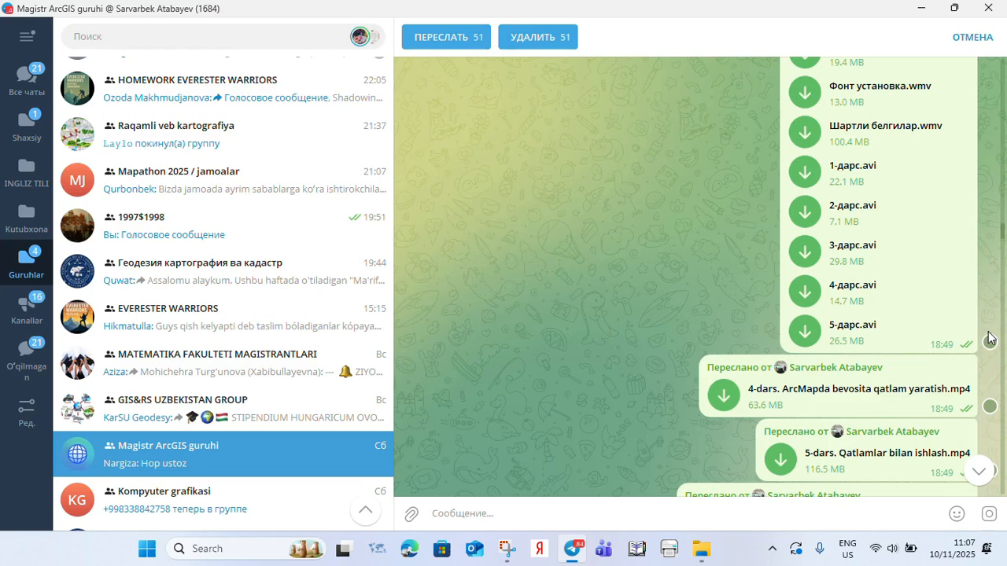
left_click(991, 344)
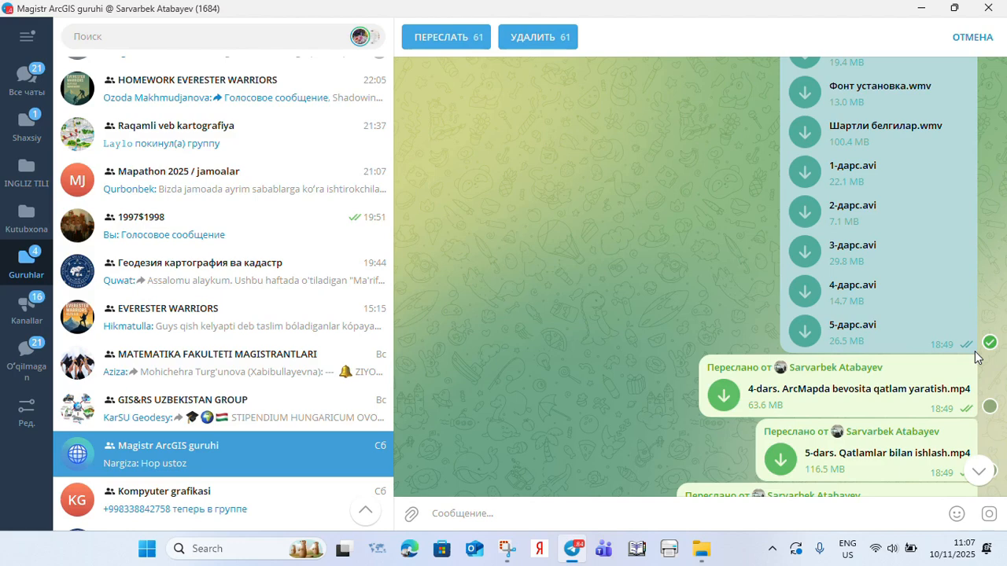
Add the 4-dars and 5-dars videos and the three O'zbekiston rasters (siyosiy-ma'muriy, kosmik surati, tabiiy) to the message selection.
scroll(977, 358, "down", 2)
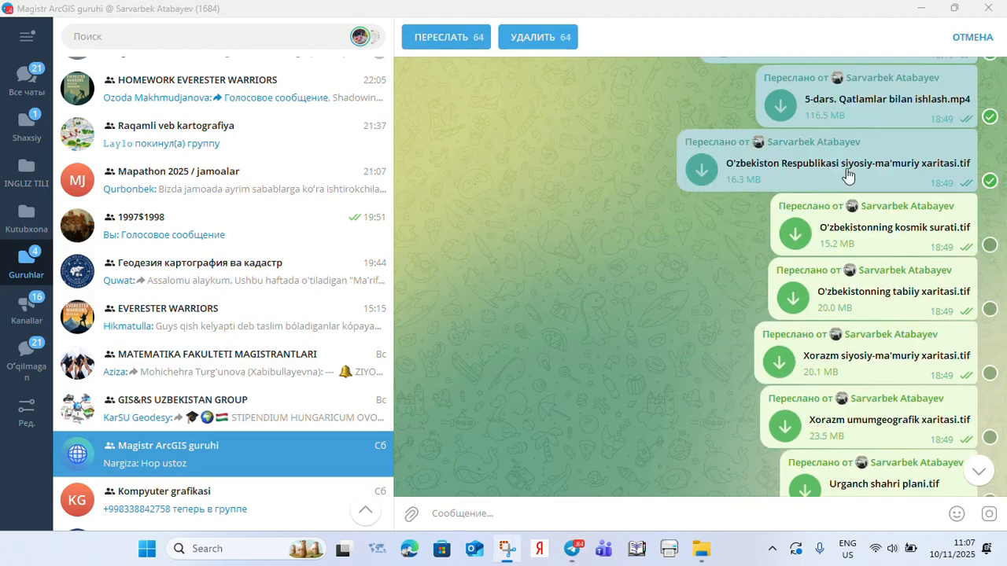
left_click(990, 248)
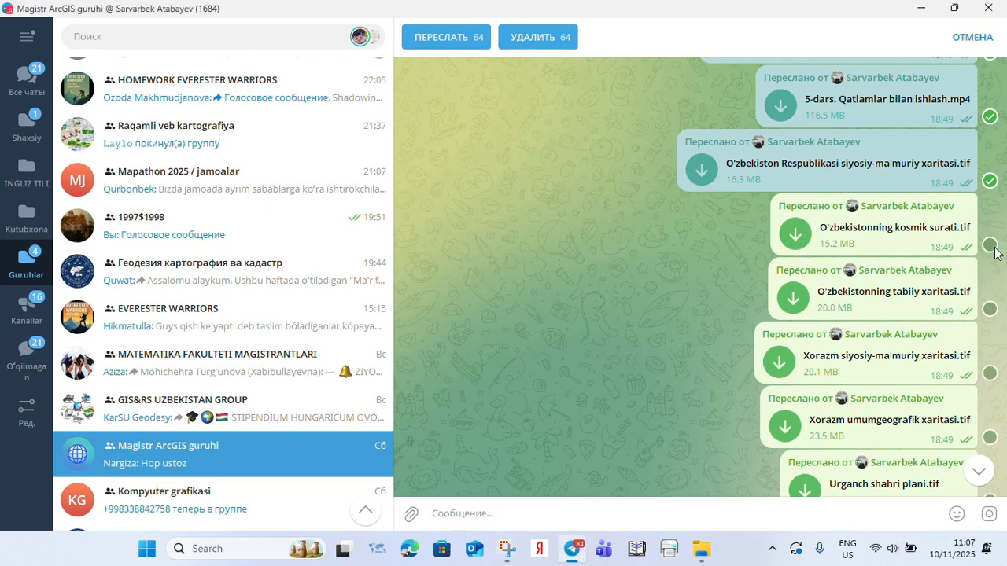
left_click(990, 245)
left_click(989, 309)
Add the Xorazm siyosiy-ma'muriy, Xorazm umumgeografik and Urganch shahri plani TIF files to the message selection.
scroll(989, 309, "down", 2)
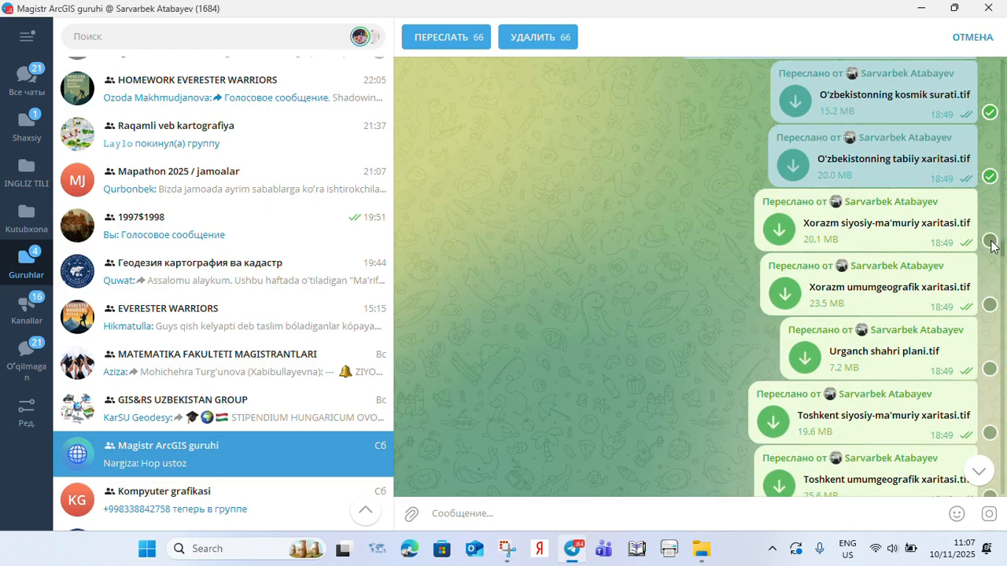
left_click(990, 241)
left_click(990, 309)
scroll(990, 309, "down", 2)
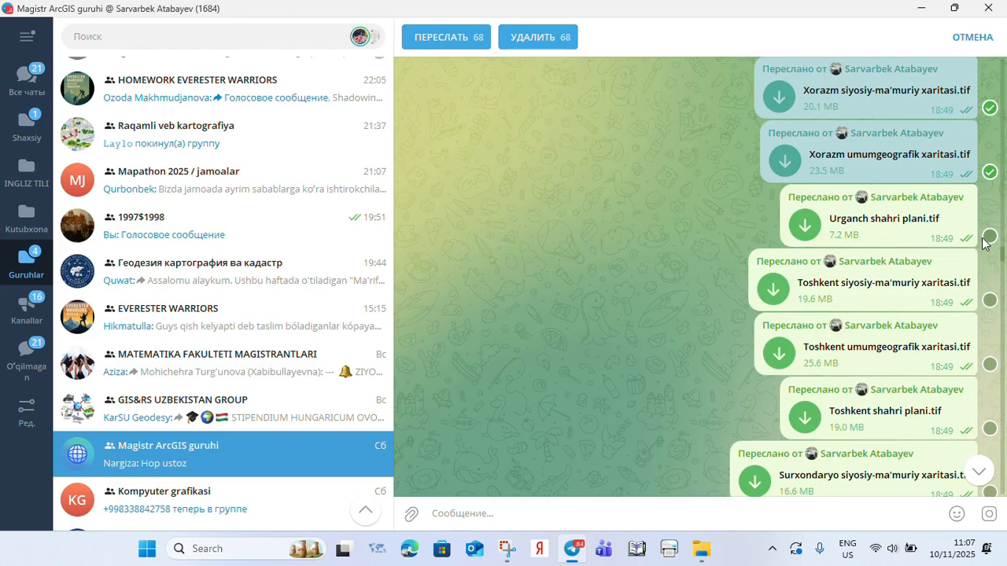
left_click(989, 239)
Add the Toshkent siyosiy-ma'muriy, Toshkent umumgeografik and Toshkent shahri plani TIF files to the message selection.
left_click(989, 300)
scroll(990, 301, "down", 1)
left_click(989, 277)
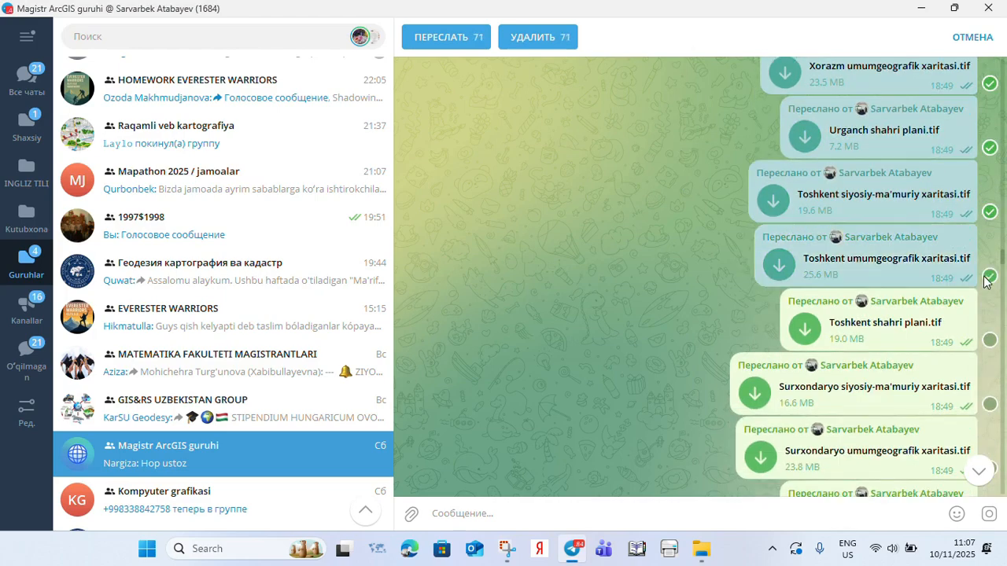
left_click(990, 340)
Add the Surxondaryo siyosiy-ma'muriy, Surxondaryo umumgeografik and Termiz shahri plani TIF files to the message selection.
scroll(989, 340, "down", 2)
left_click(989, 274)
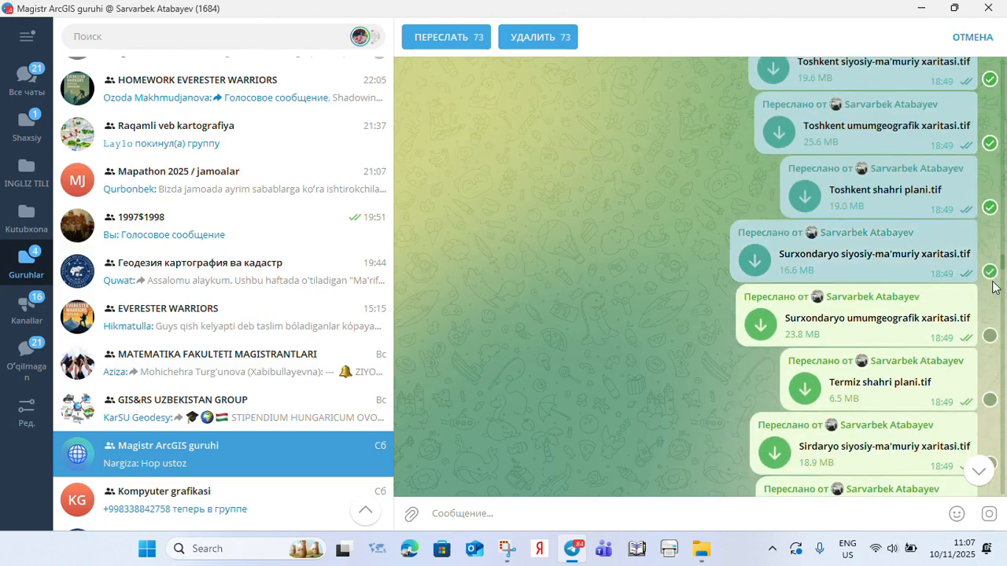
left_click(990, 336)
scroll(985, 343, "down", 1)
left_click(988, 312)
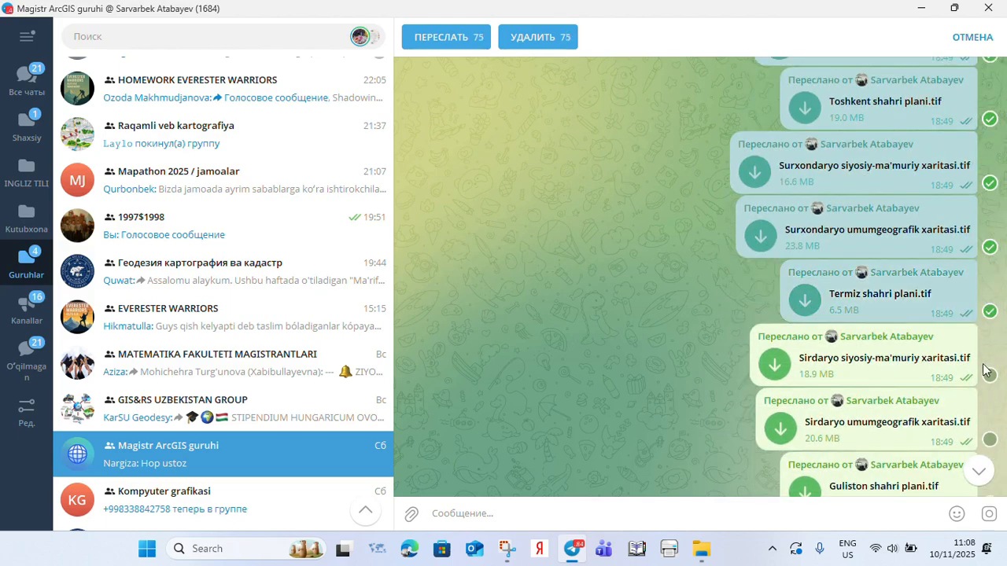
Add the Sirdaryo siyosiy-ma'muriy, Sirdaryo umumgeografik and Guliston shahri plani TIF files to the message selection.
left_click(990, 375)
scroll(989, 315, "down", 2)
left_click(990, 262)
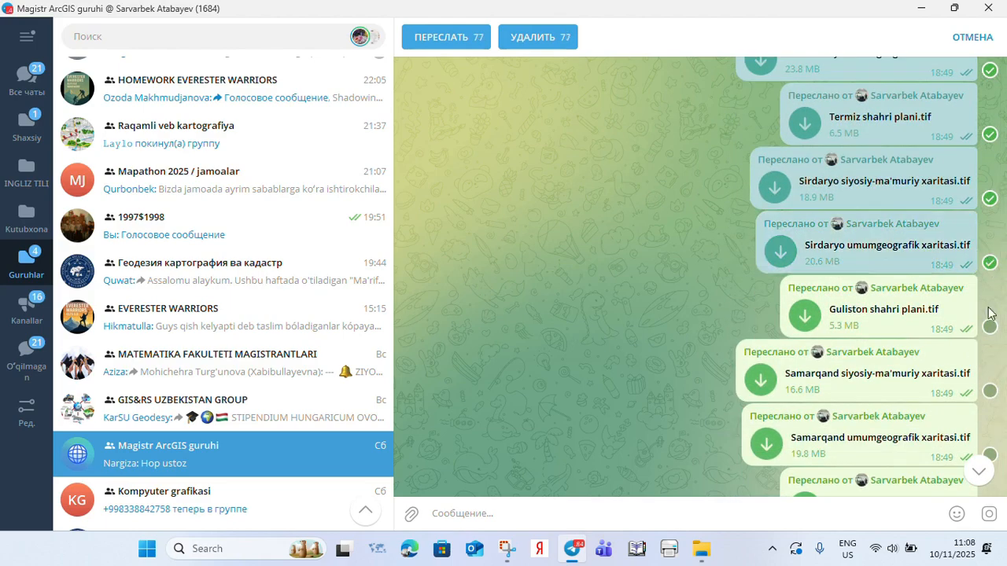
left_click(990, 328)
Add the Samarqand siyosiy-ma'muriy, Samarqand umumgeografik and Samarqand shahri plani TIF files to the message selection.
scroll(991, 328, "down", 2)
left_click(990, 260)
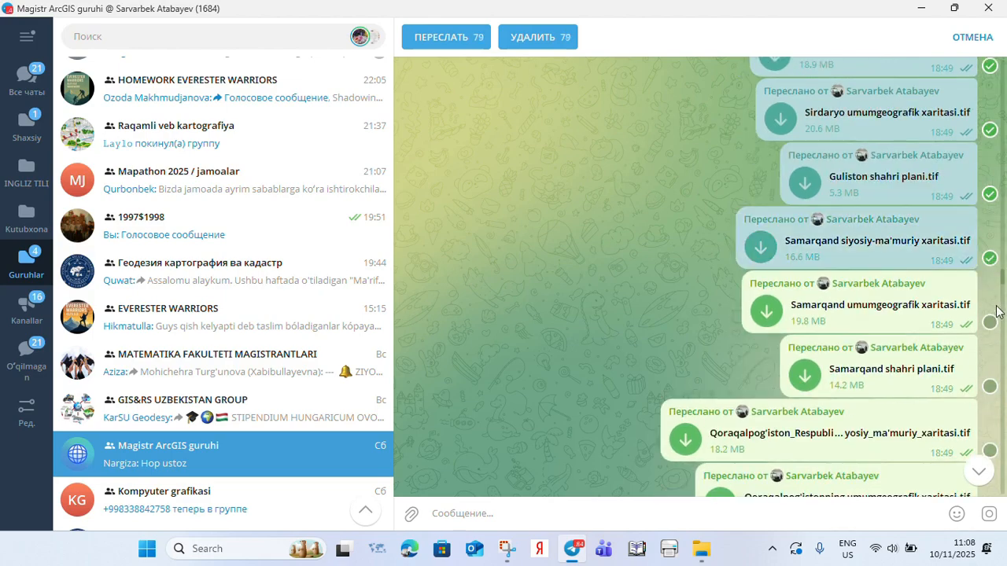
left_click(990, 323)
left_click(990, 386)
scroll(990, 322, "down", 2)
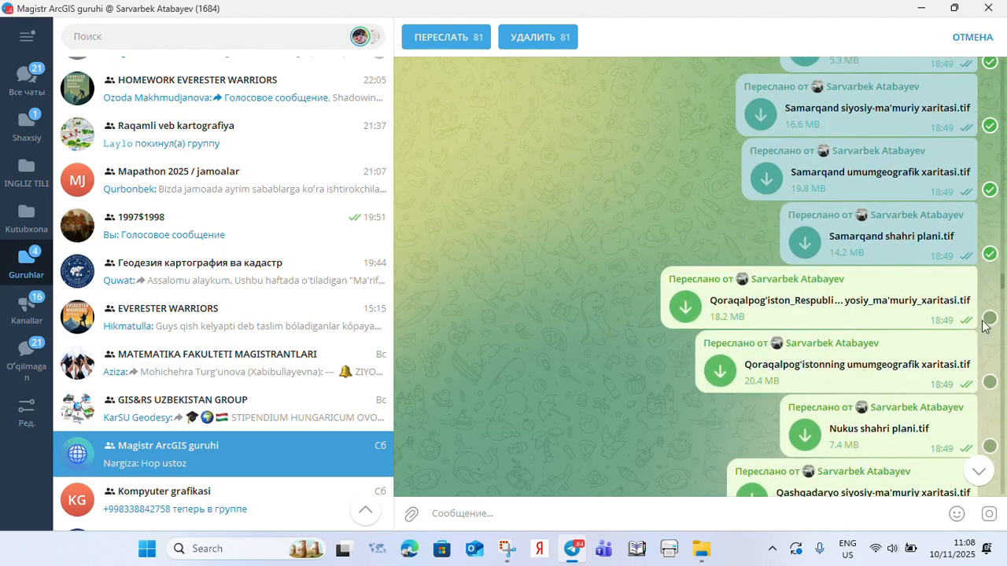
Add the Qoraqalpog'iston siyosiy-ma'muriy, Qoraqalpog'istonning umumgeografik and Nukus shahri plani TIF files to the message selection.
left_click(990, 319)
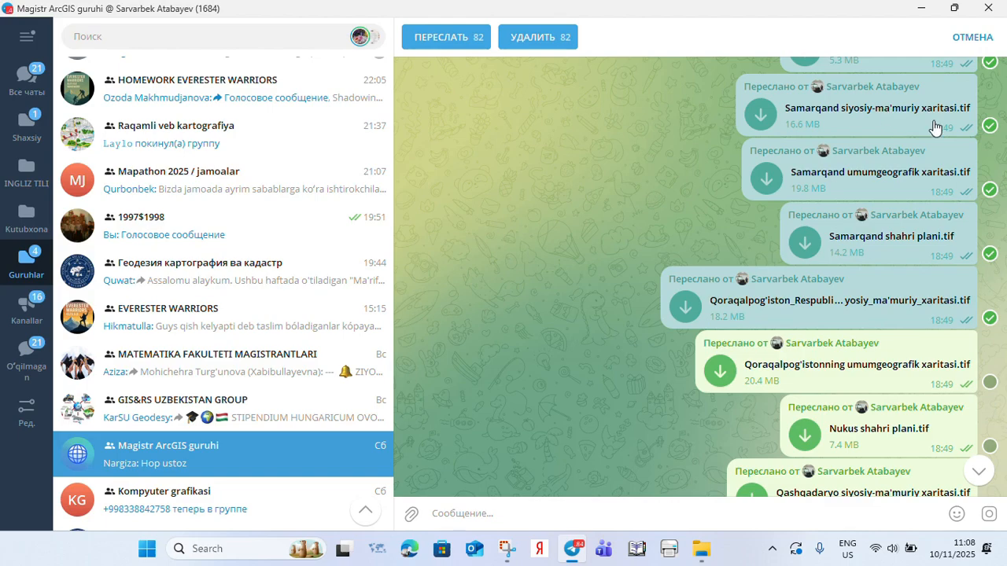
scroll(936, 129, "down", 3)
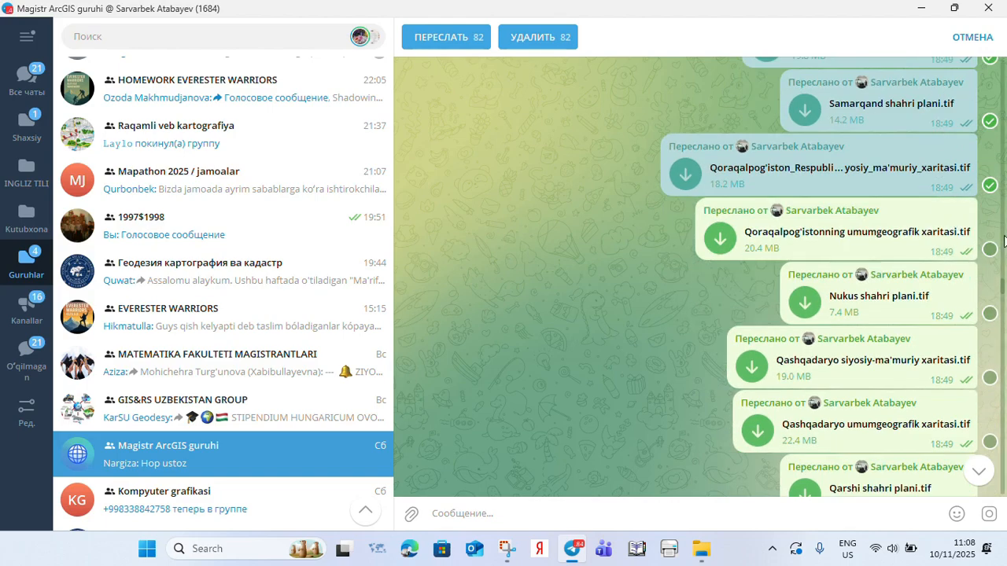
left_click(989, 250)
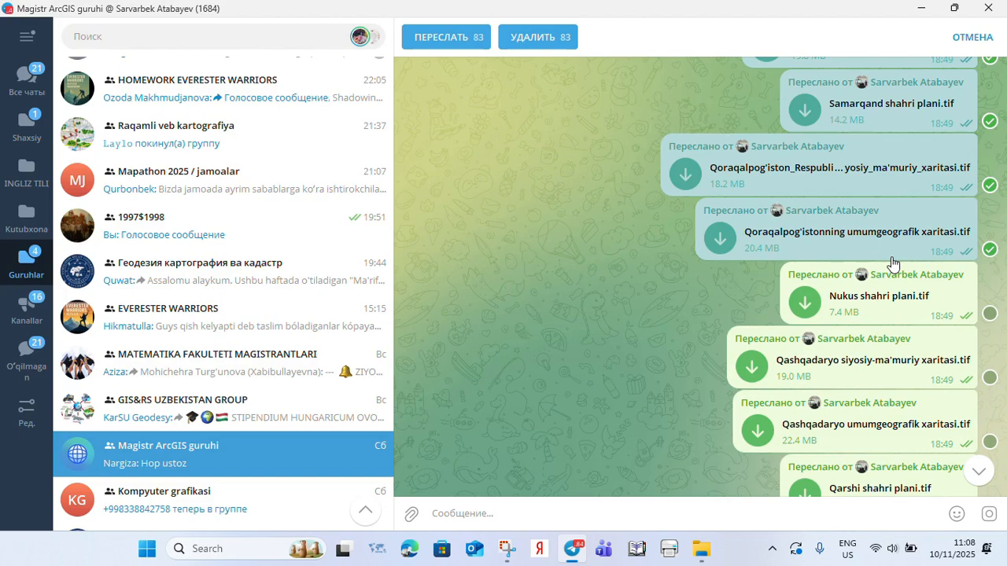
scroll(888, 260, "up", 2)
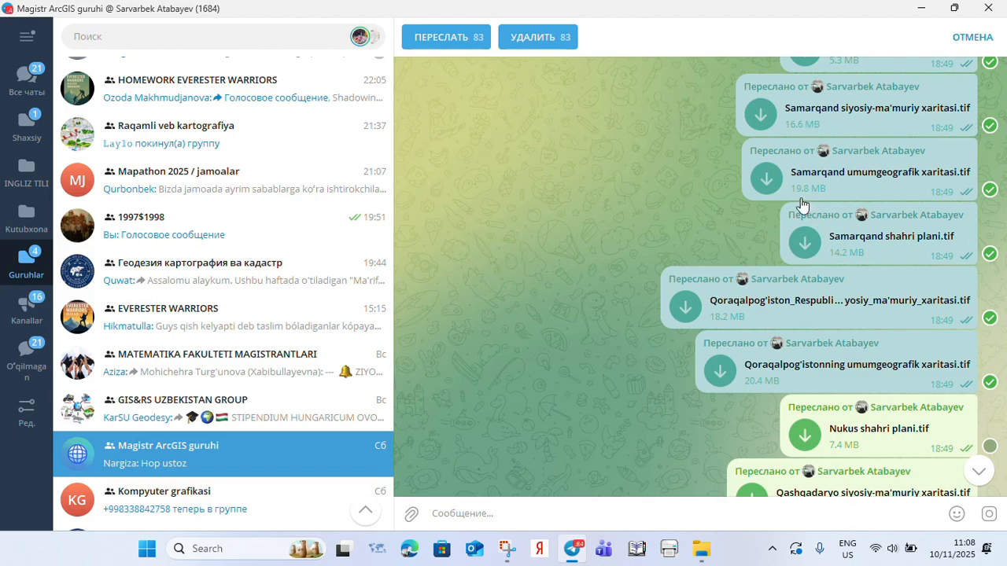
scroll(799, 204, "down", 3)
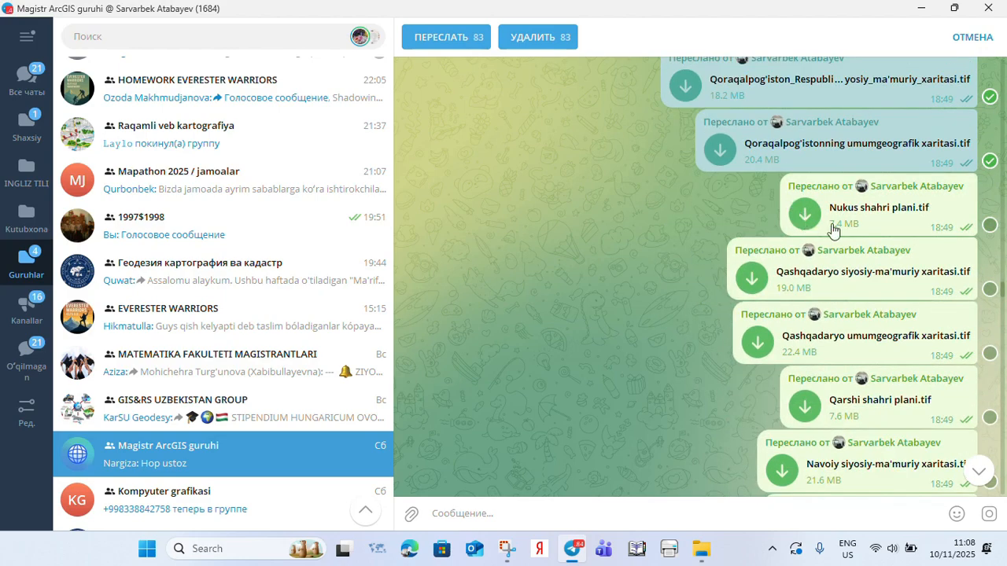
left_click(990, 229)
Add the Qashqadaryo siyosiy-ma'muriy, Qashqadaryo umumgeografik and Qarshi shahri plani TIF files to the message selection.
left_click(990, 291)
scroll(989, 296, "down", 2)
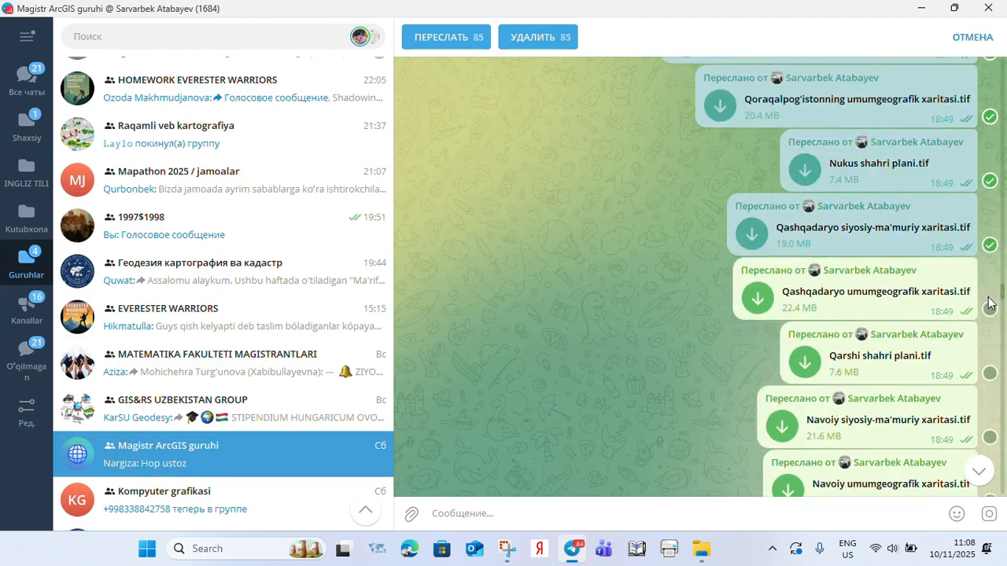
left_click(985, 267)
left_click(989, 331)
scroll(987, 338, "down", 3)
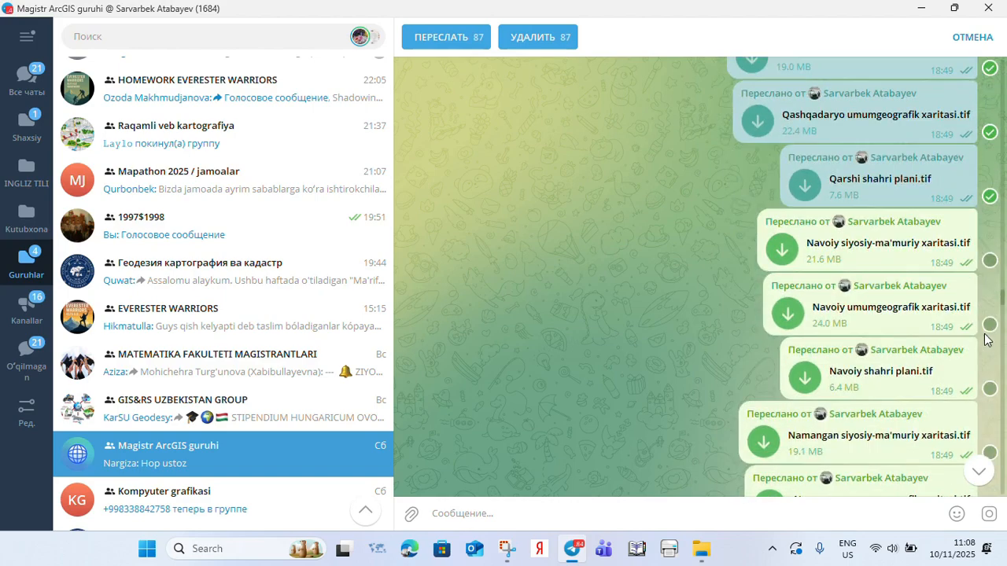
Add the Navoiy siyosiy-ma'muriy, Navoiy umumgeografik and Navoiy shahri plani TIF files to the message selection.
left_click(988, 260)
left_click(990, 324)
scroll(990, 315, "down", 2)
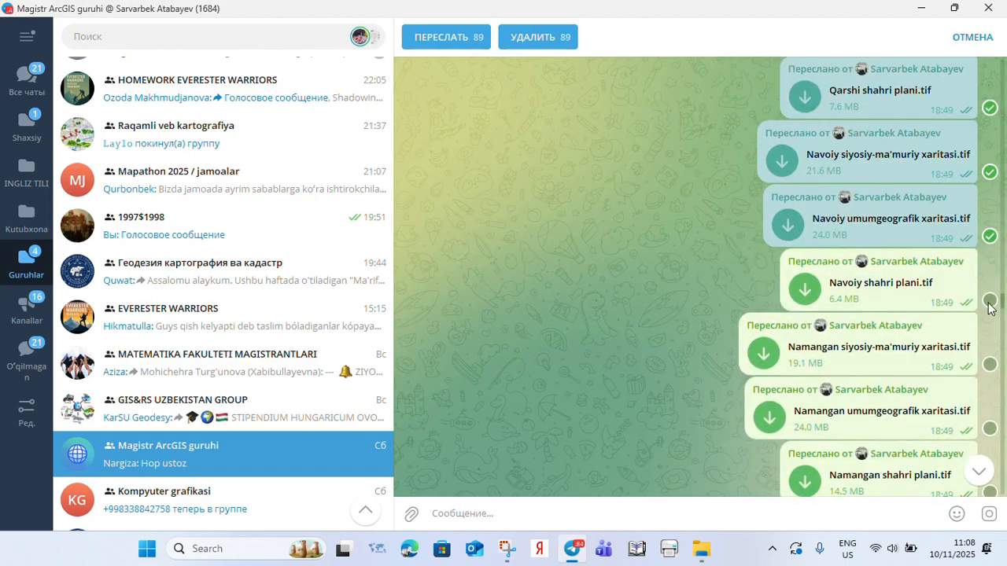
left_click(990, 302)
scroll(990, 303, "down", 3)
Add the Namangan siyosiy-ma'muriy, Namangan umumgeografik and Namangan shahri plani TIF files to the message selection.
left_click(989, 231)
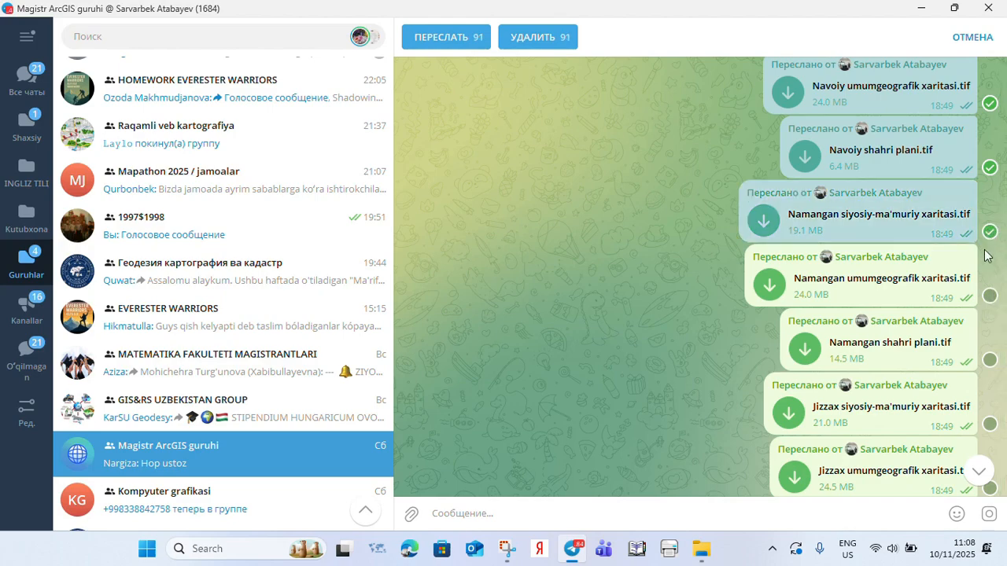
left_click(989, 296)
scroll(989, 299, "down", 2)
left_click(990, 273)
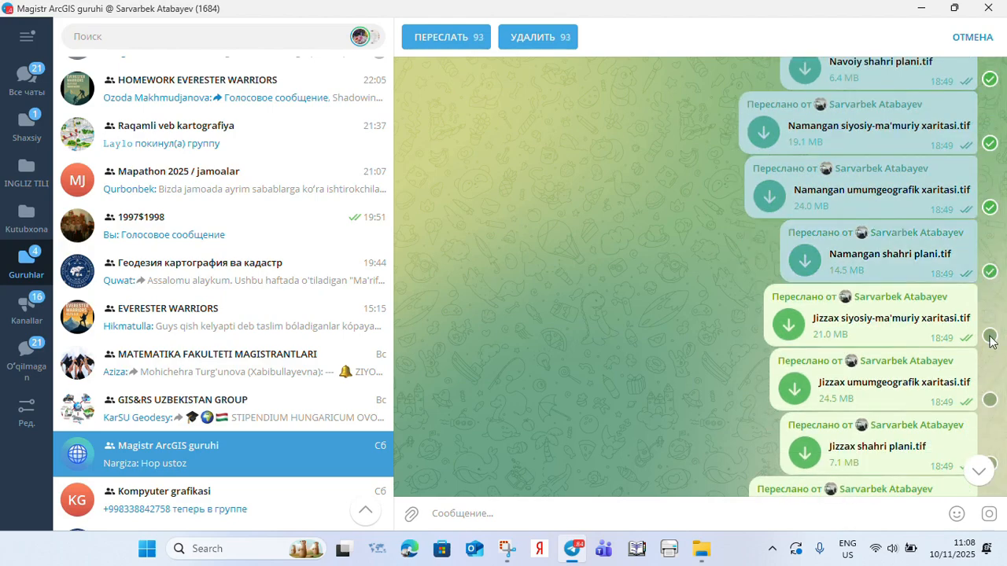
Add the Jizzax siyosiy-ma'muriy, Jizzax umumgeografik and Jizzax shahri plani TIF files to the message selection.
left_click(989, 337)
scroll(989, 340, "down", 2)
left_click(989, 312)
scroll(985, 314, "down", 3)
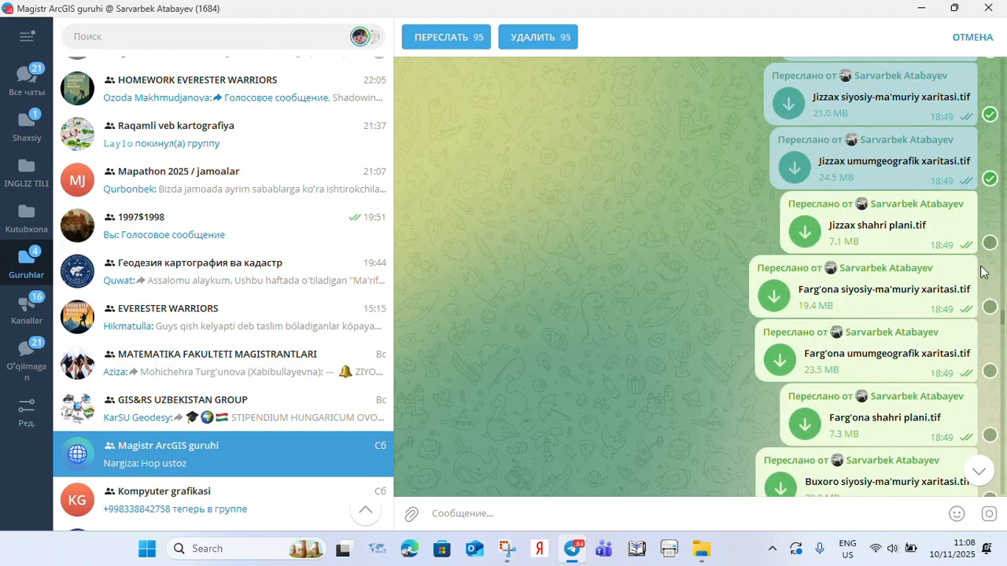
left_click(983, 243)
Add the Farg'ona siyosiy-ma'muriy, Farg'ona umumgeografik, Farg'ona shahri plani and Buxoro siyosiy-ma'muriy TIF files to the message selection.
left_click(990, 307)
scroll(990, 308, "down", 2)
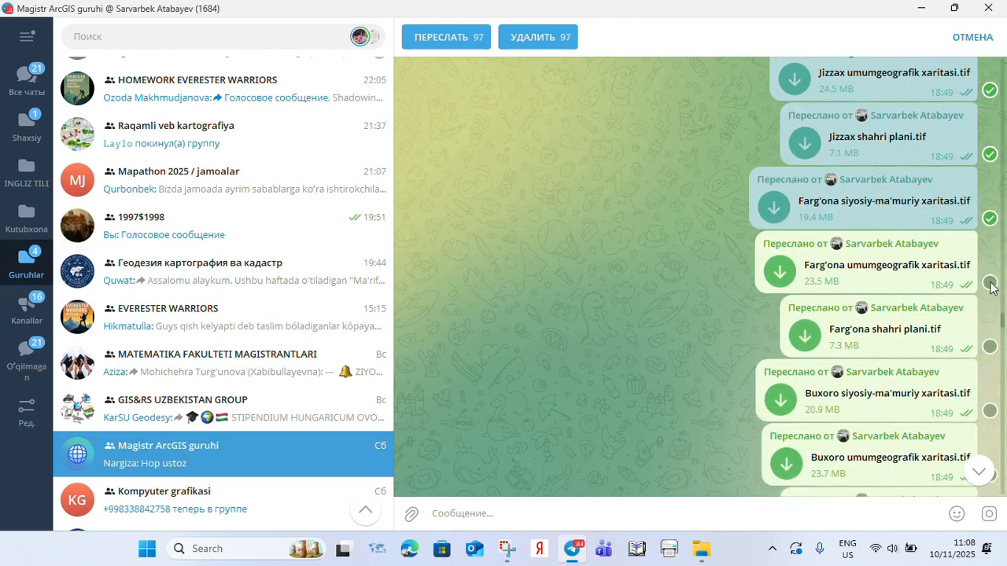
left_click(990, 284)
left_click(989, 347)
scroll(989, 347, "down", 3)
left_click(989, 277)
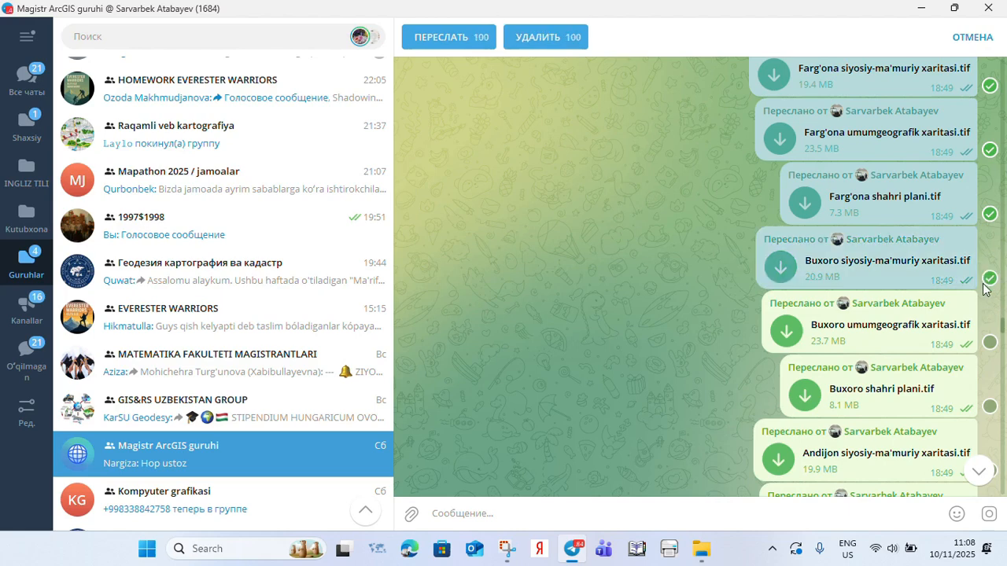
scroll(989, 347, "down", 2)
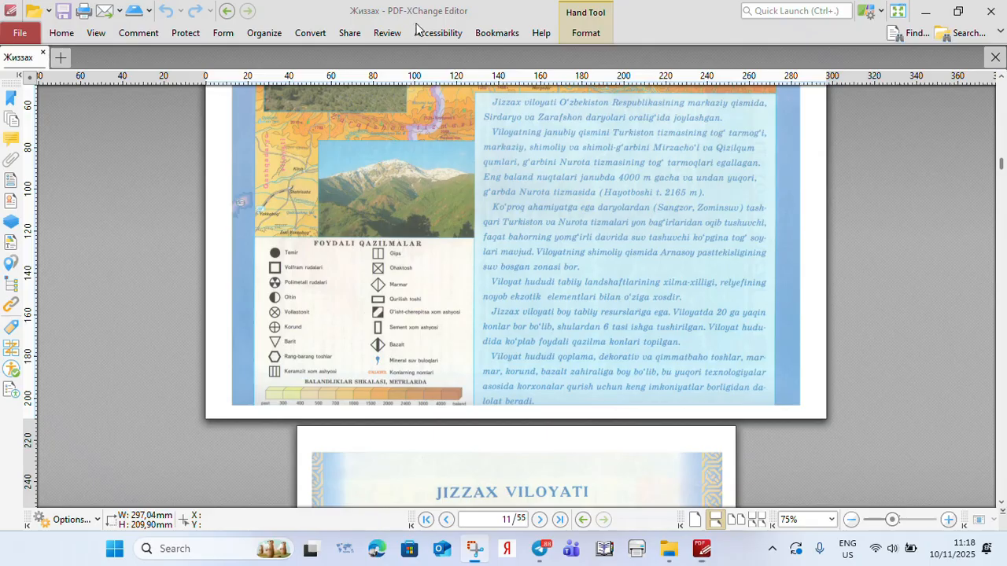
Look over the Жиззах atlas PDF and its file in the Telegram Desktop downloads folder.
scroll(549, 352, "up", 3)
scroll(549, 351, "up", 6)
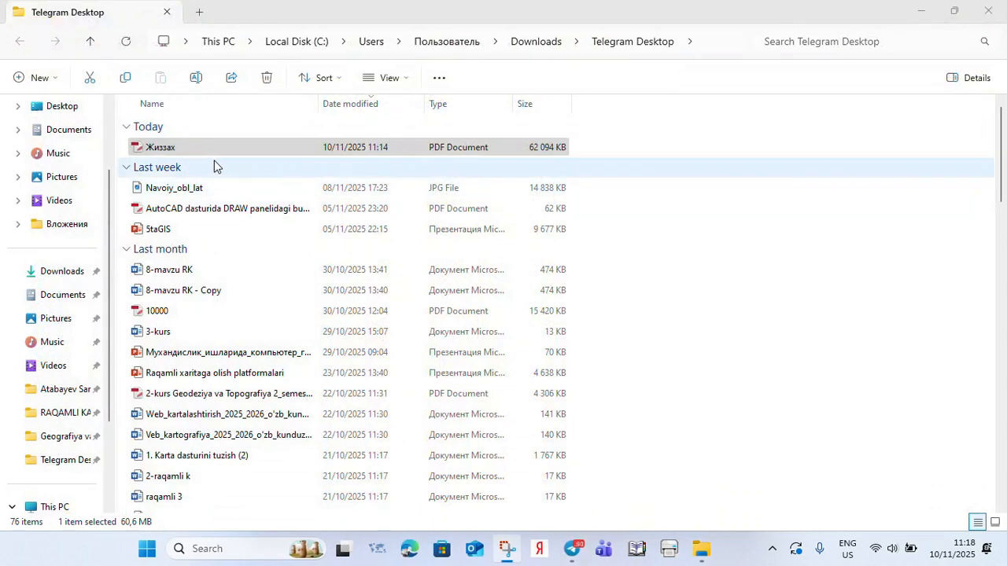
left_click(154, 144)
right_click(157, 143)
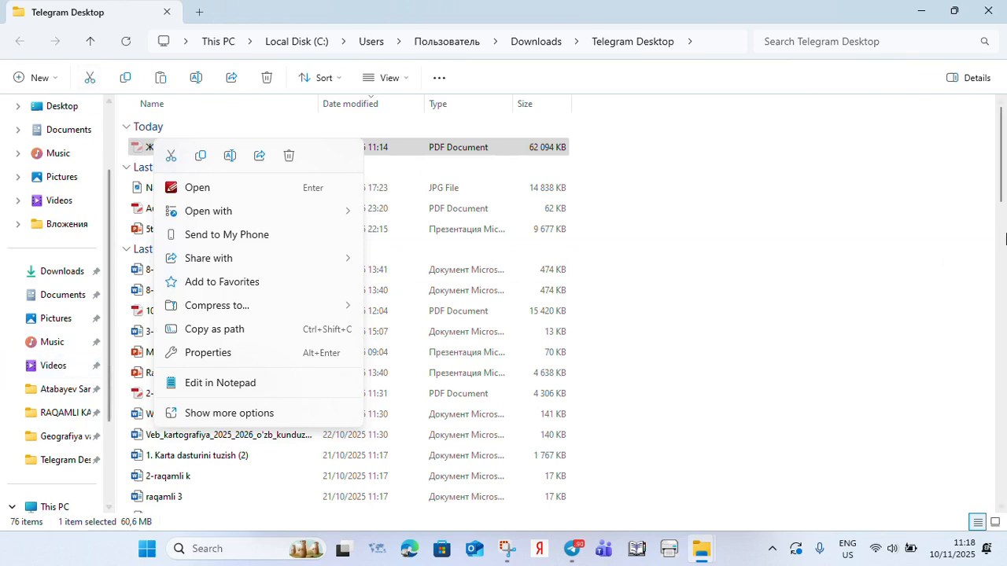
scroll(764, 250, "down", 6)
scroll(658, 325, "up", 3)
scroll(610, 333, "up", 4)
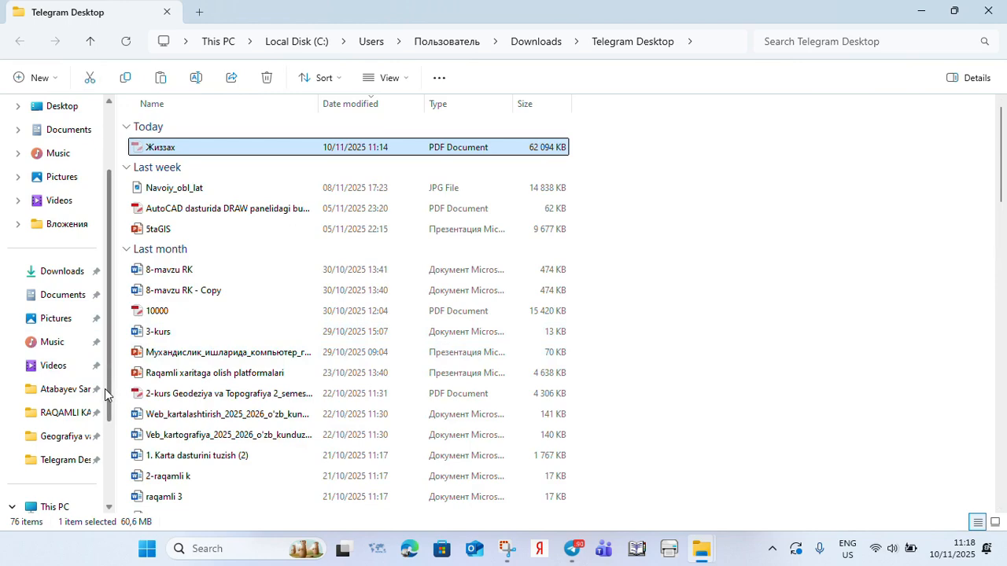
Open the Rasterlar folder of the O'zbekiston Respublikasining tabiiy xaritasi project in the pinned GIS folder.
left_click(73, 396)
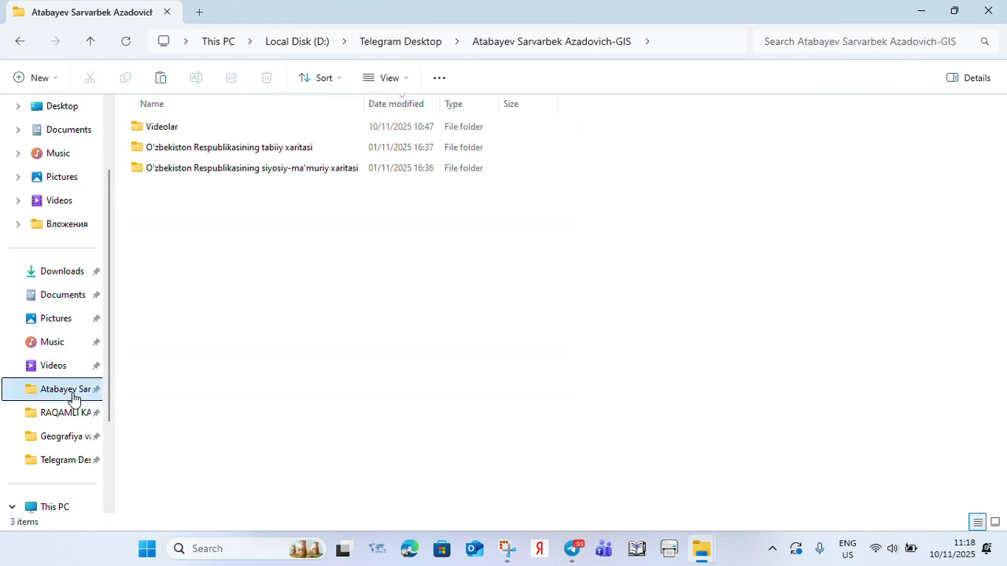
double_click(201, 149)
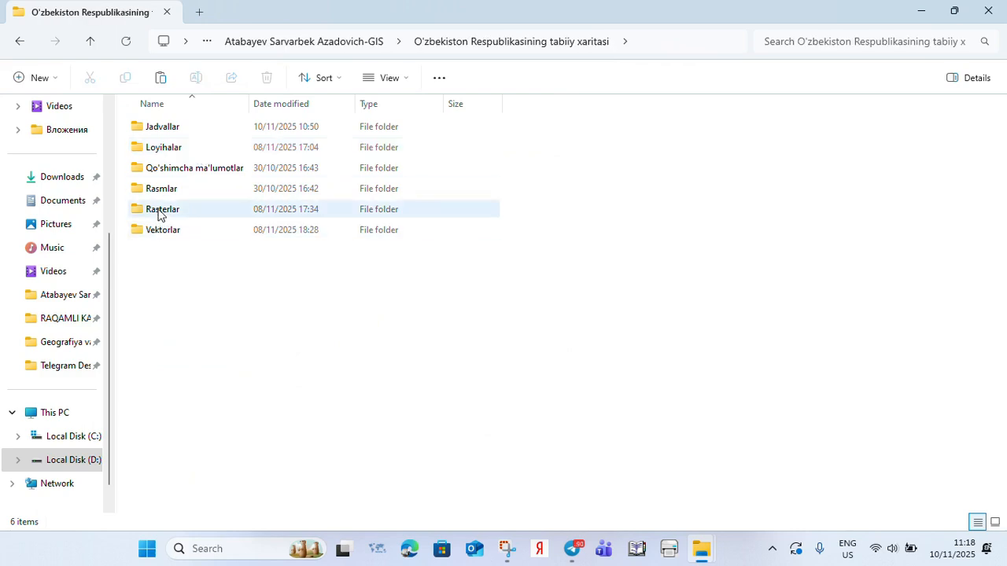
double_click(162, 211)
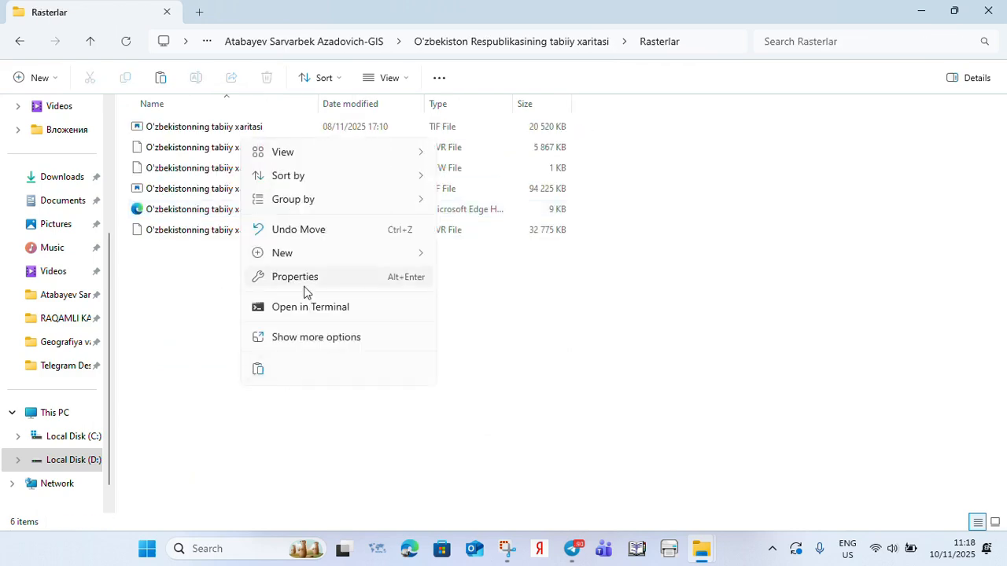
left_click(177, 363)
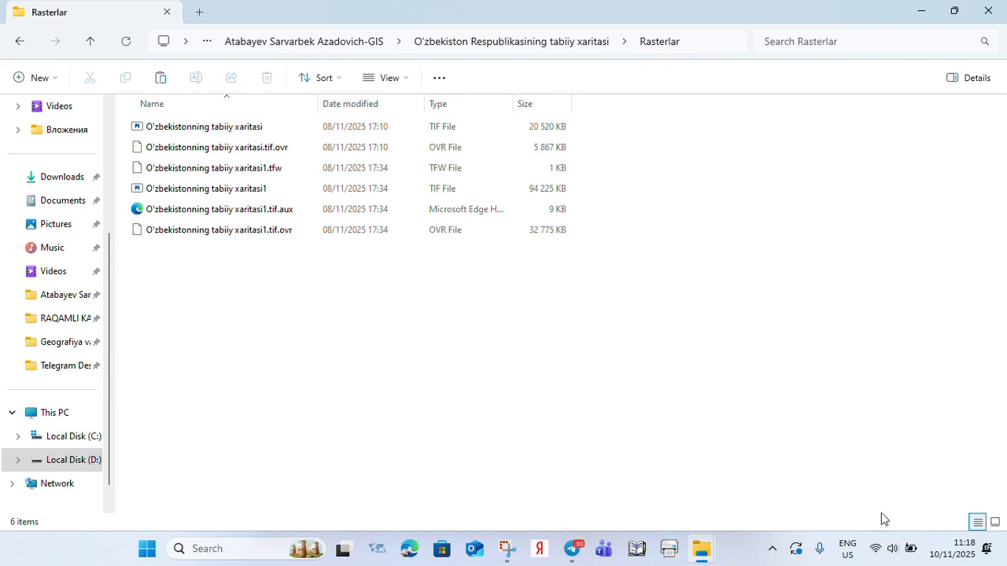
Switch to Telegram, leave the Kartograf channel's file list and open the G.A.T KMZ group.
left_click(571, 549)
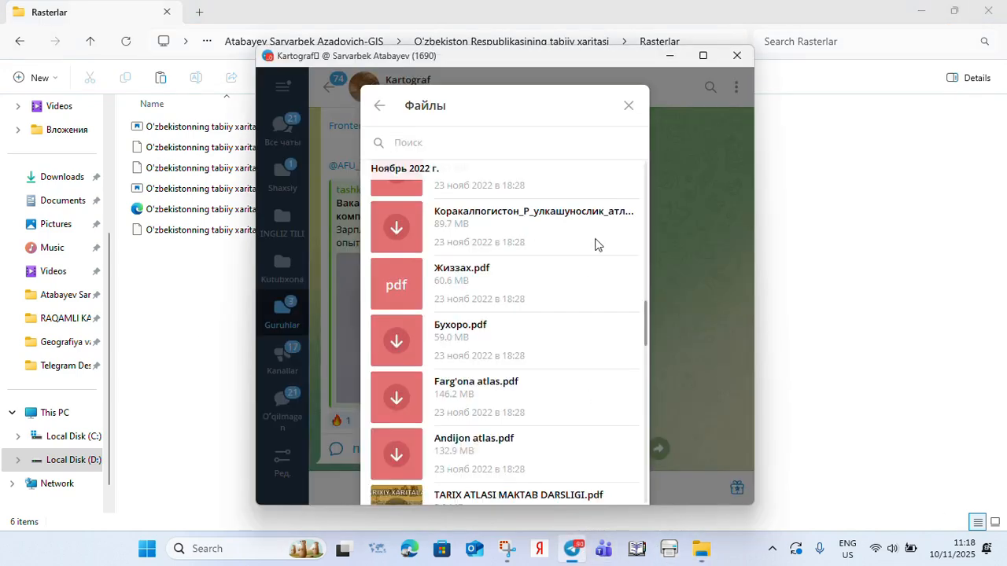
left_click(630, 108)
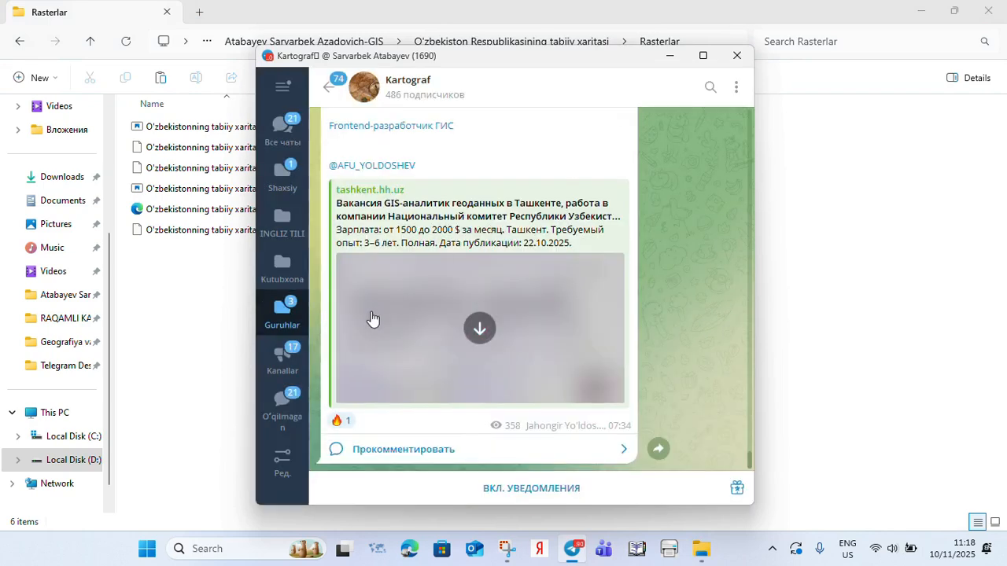
left_click(293, 315)
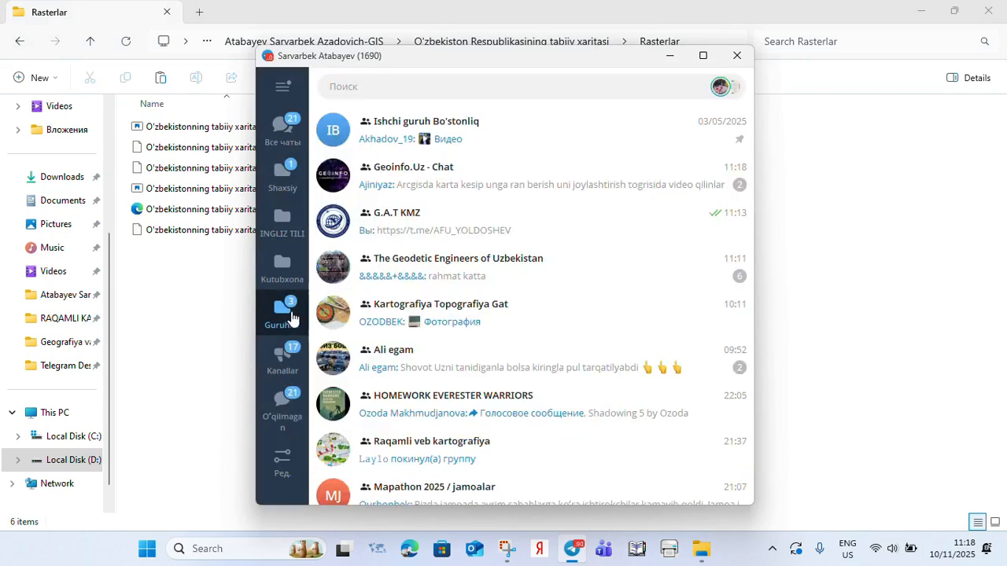
left_click(409, 209)
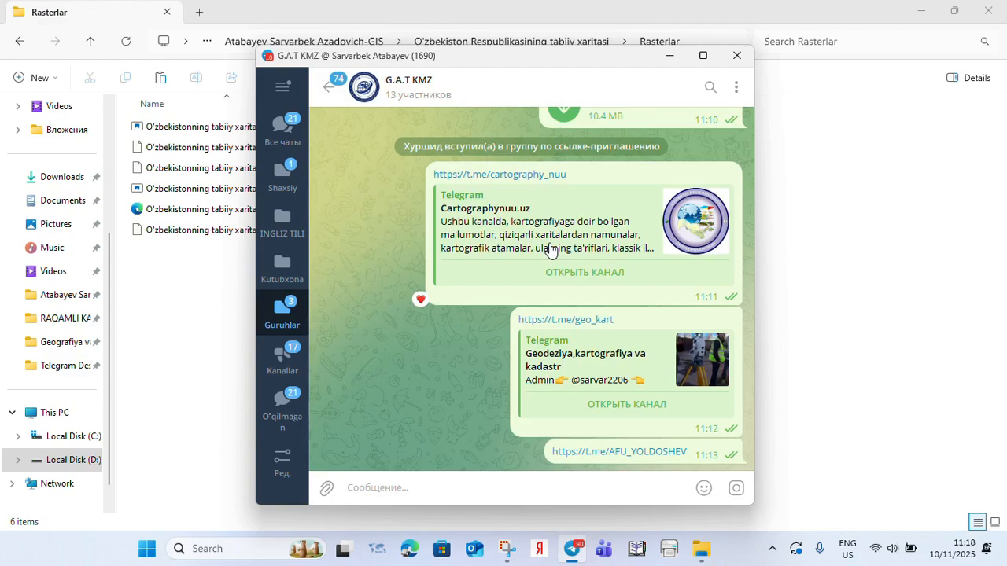
Look through the PDF books, regional TIF maps and JPG maps shared in the G.A.T KMZ group.
scroll(550, 248, "up", 2)
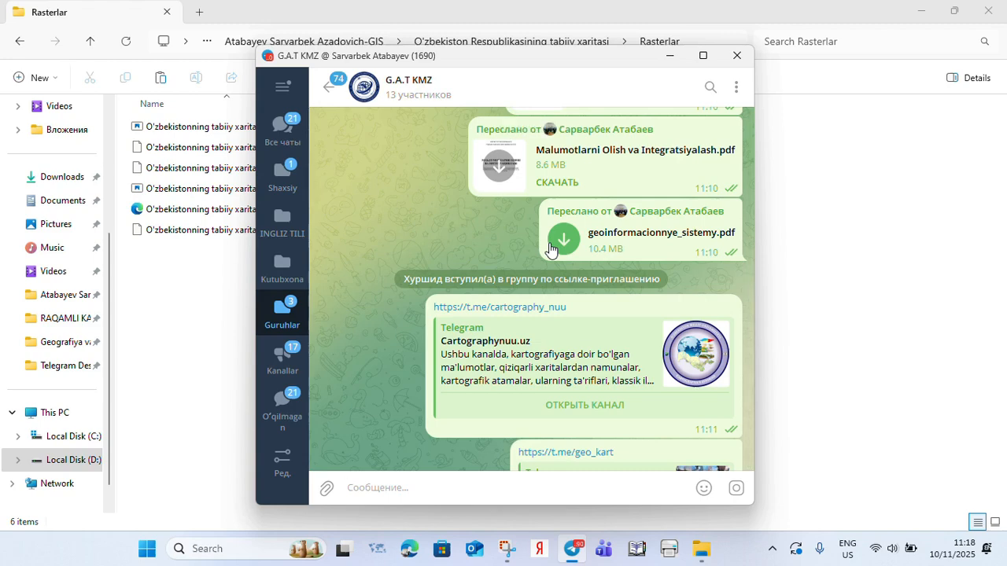
mouse_move(520, 312)
scroll(519, 311, "up", 20)
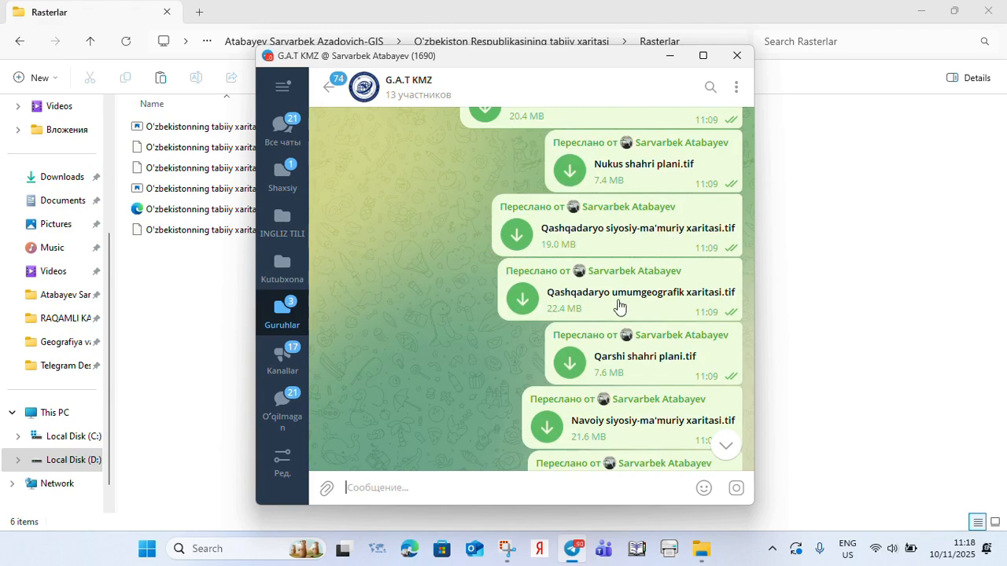
scroll(653, 298, "down", 5)
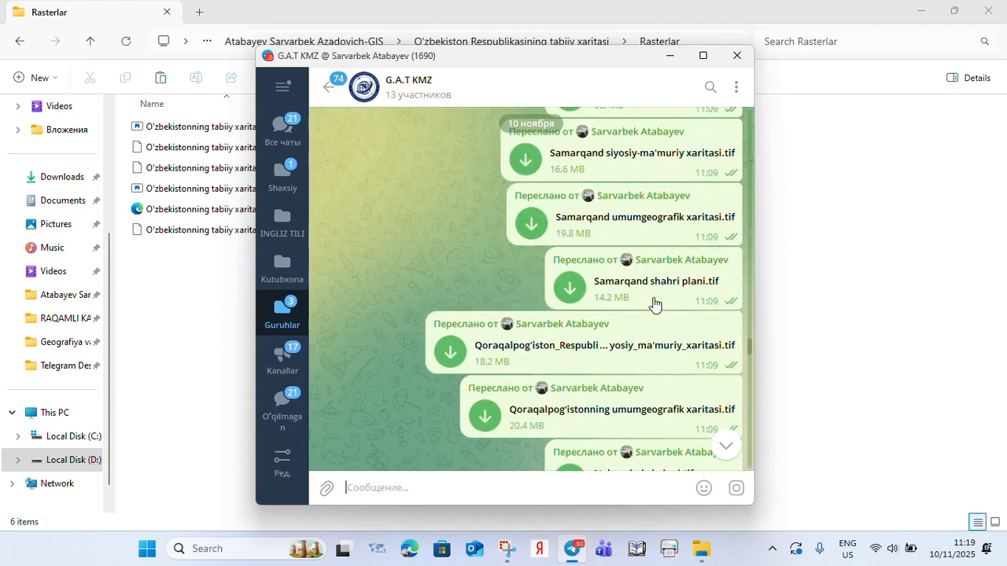
left_click_drag(747, 352, 718, 168)
scroll(575, 277, "up", 3)
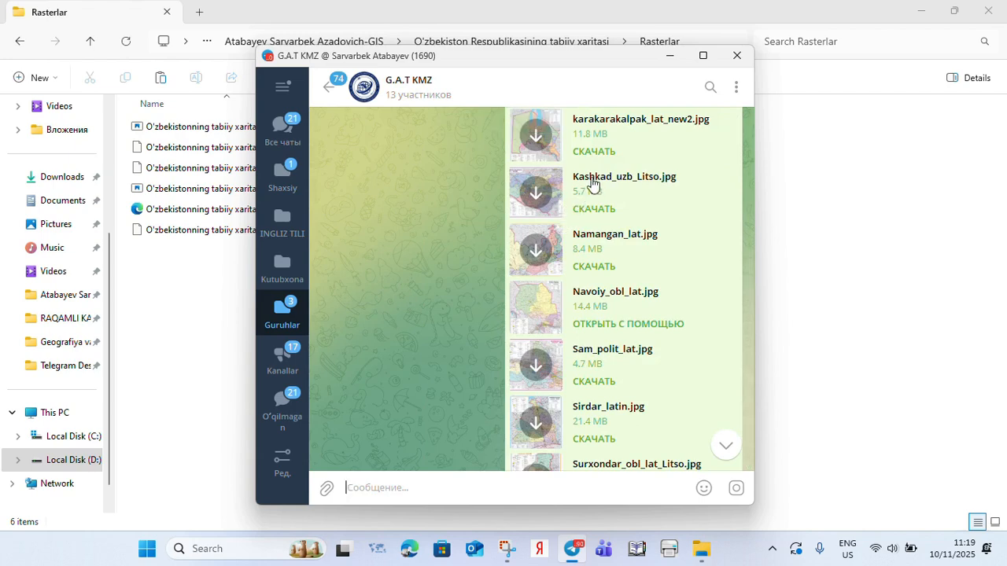
Switch back to File Explorer and return from the Rasterlar folder to the main GIS project folder.
left_click(210, 313)
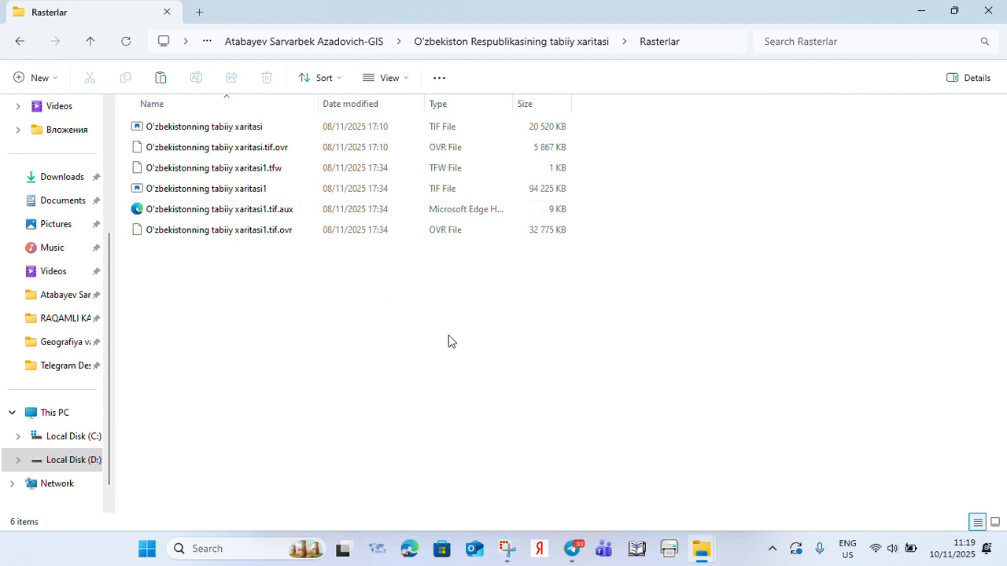
key("BackSpace")
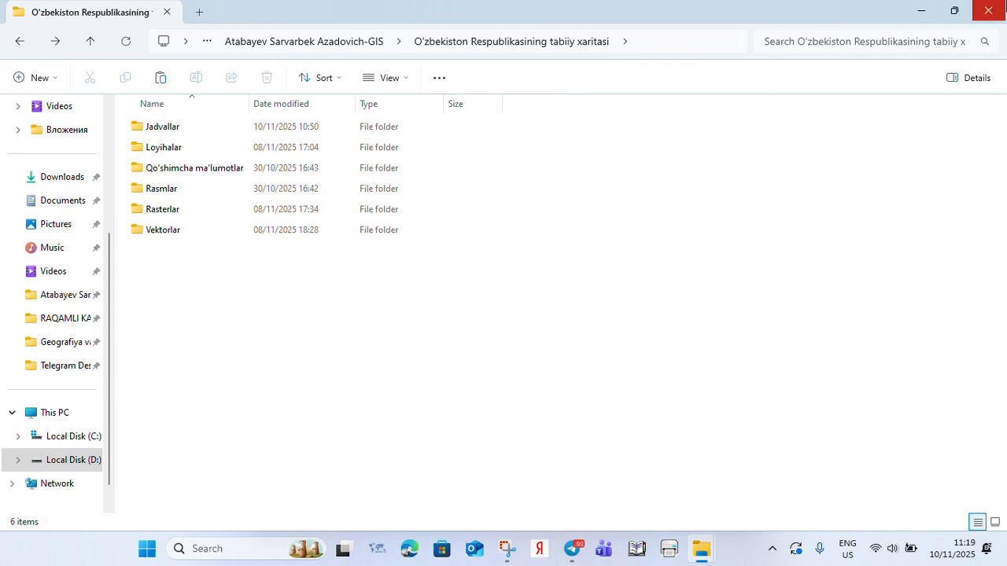
key("BackSpace")
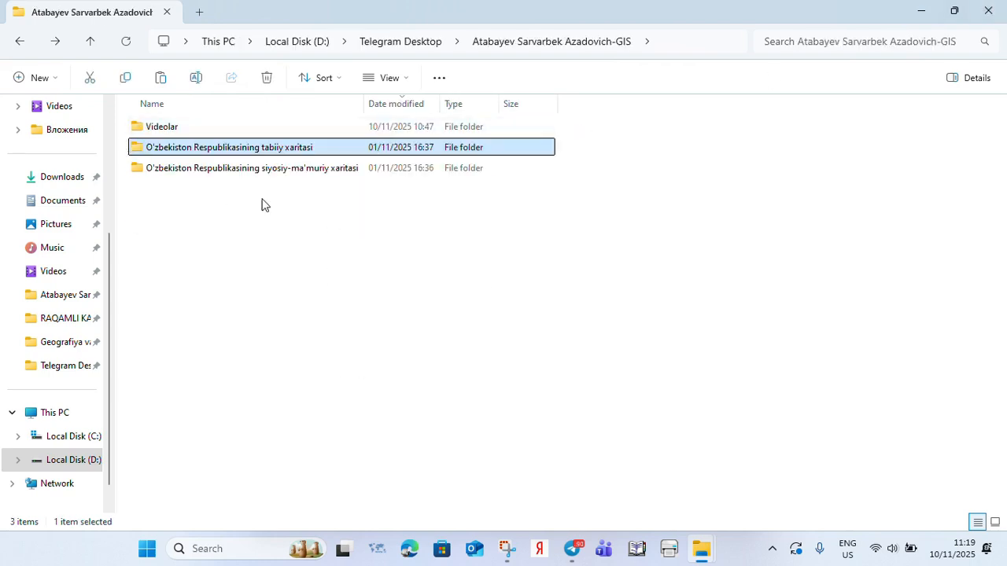
Check the subfolders of the O'zbekiston Respublikasining tabiiy xaritasi project and go back to the main GIS folder.
left_click(283, 168)
left_click(277, 152)
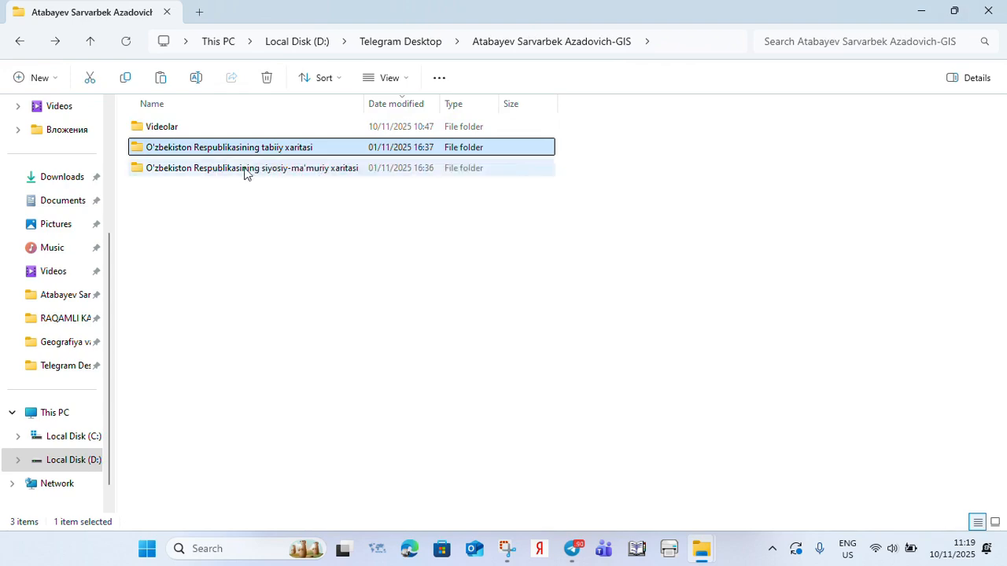
double_click(332, 151)
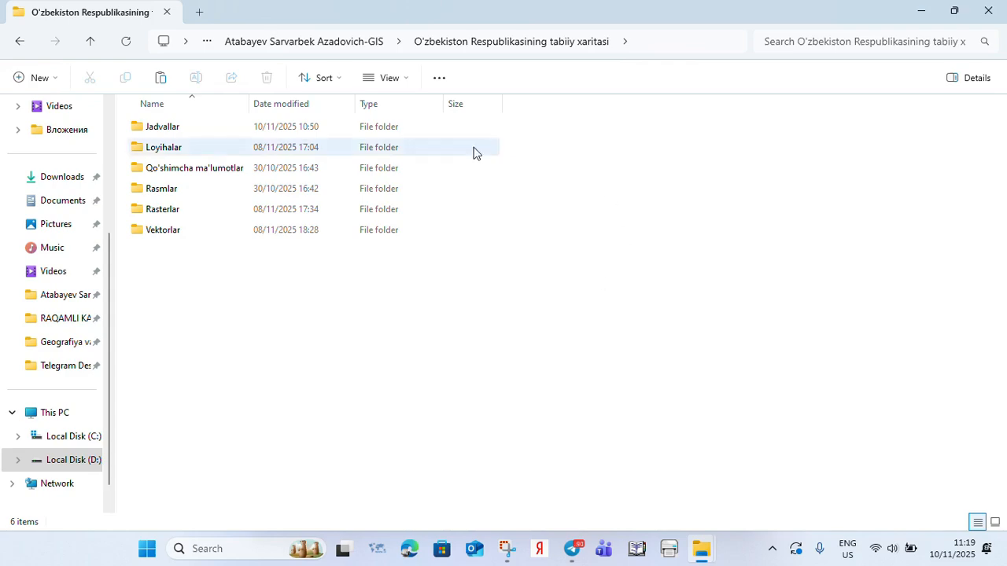
key("alt+Left")
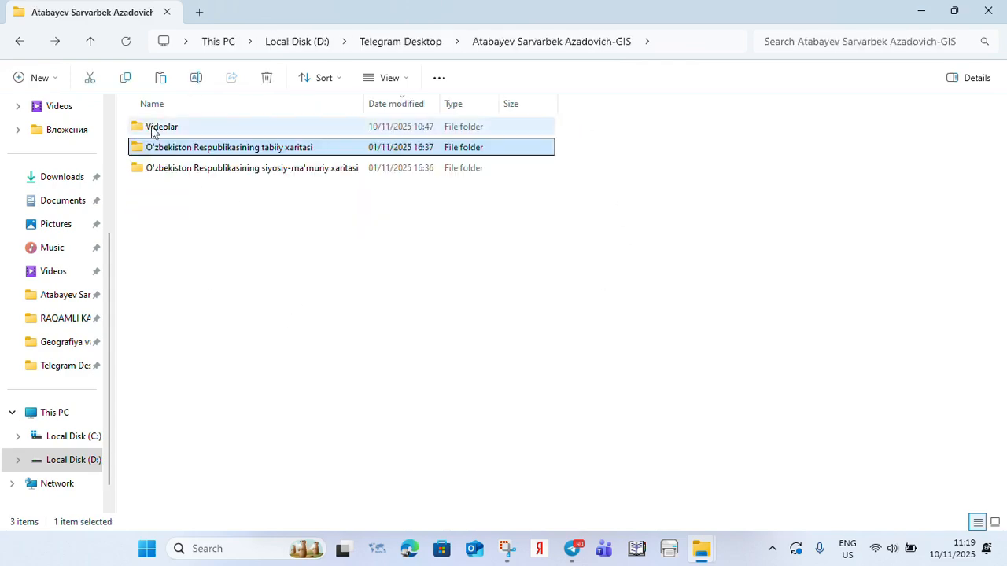
Close the File Explorer and Telegram windows and launch ArcCatalog 10.8.2.
left_click(988, 11)
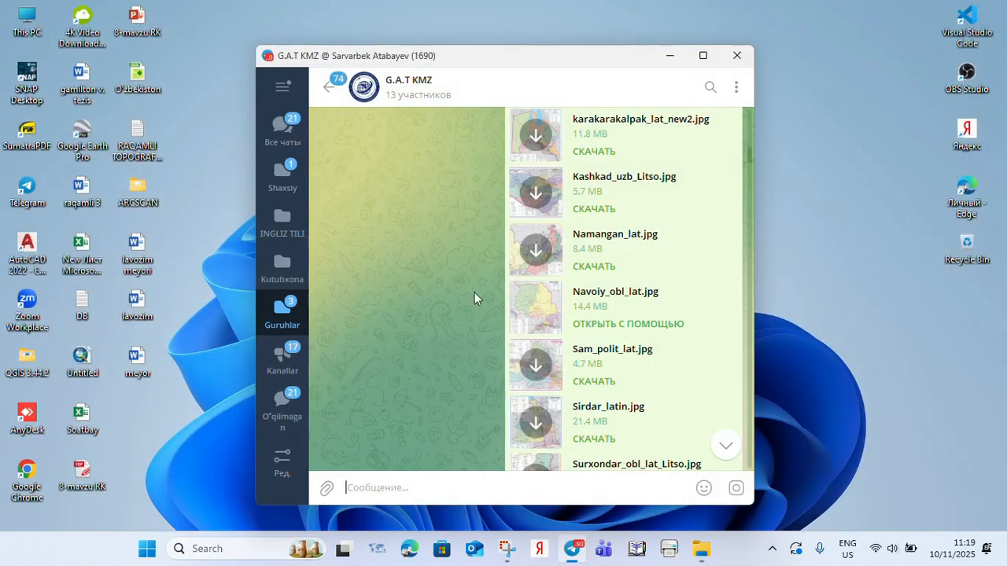
left_click(748, 59)
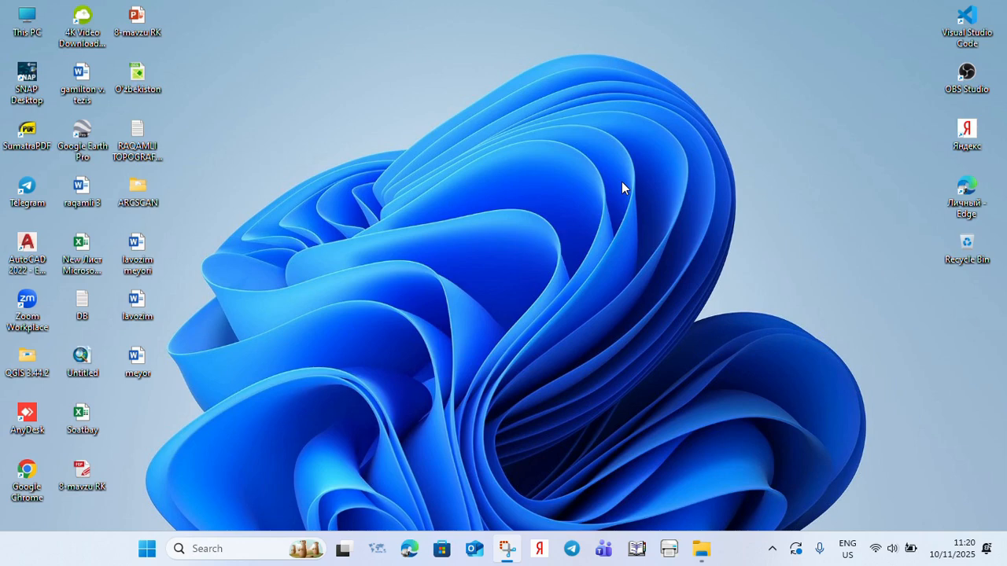
left_click(146, 549)
left_click(669, 115)
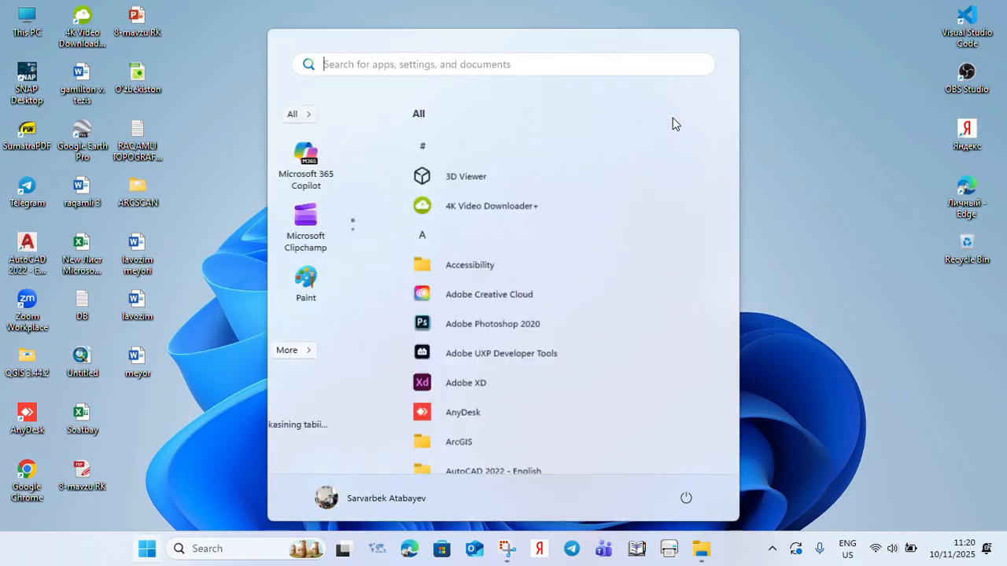
left_click(431, 439)
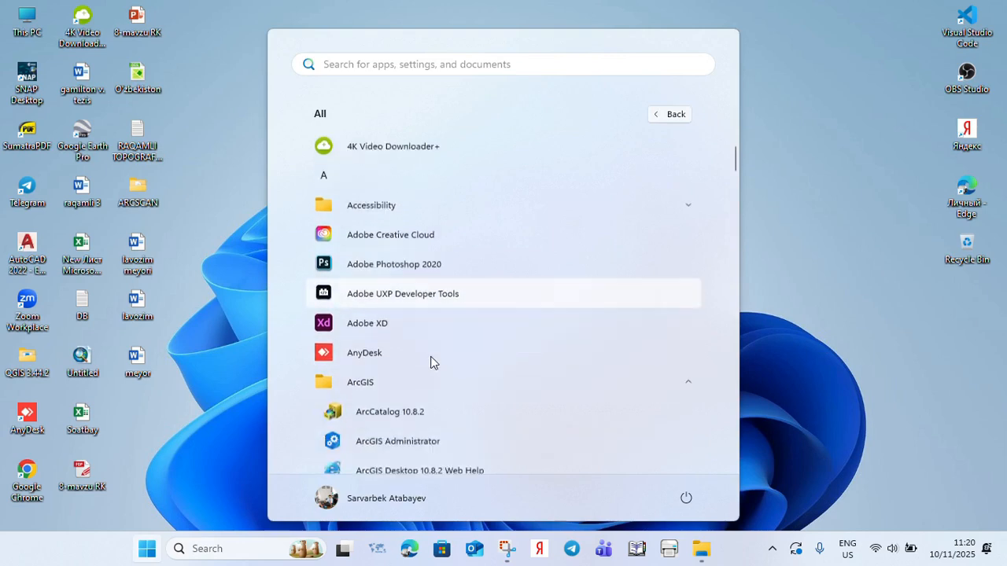
left_click(424, 368)
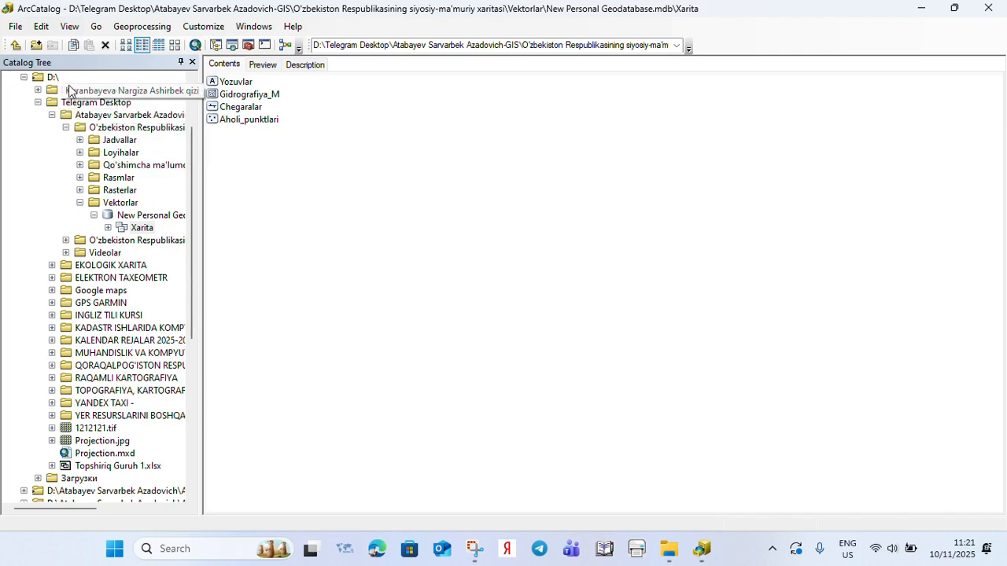
Look over the feature classes in the Xarita dataset and collapse the catalog tree up to the Folder Connections root.
left_click_drag(516, 259, 180, 55)
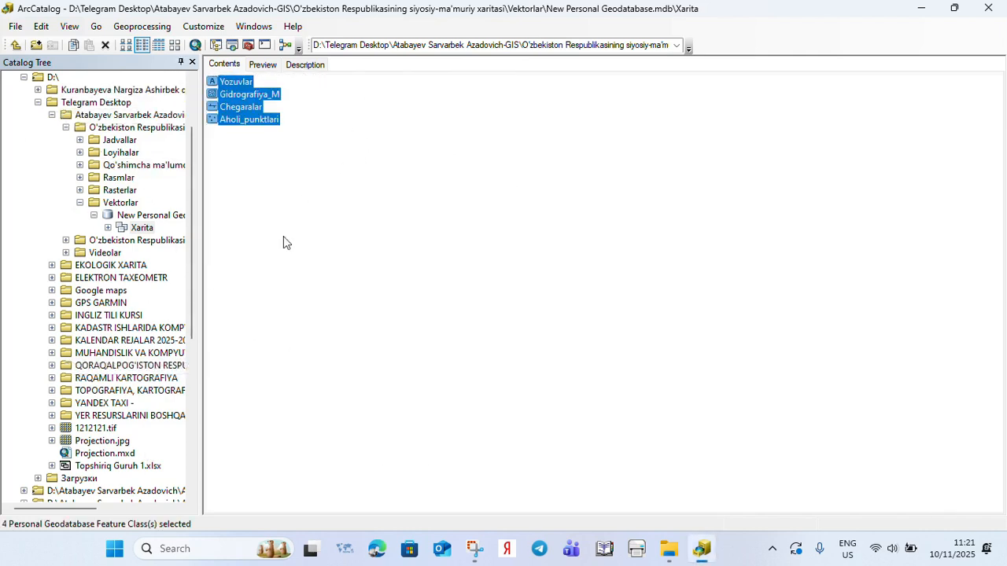
left_click(385, 271)
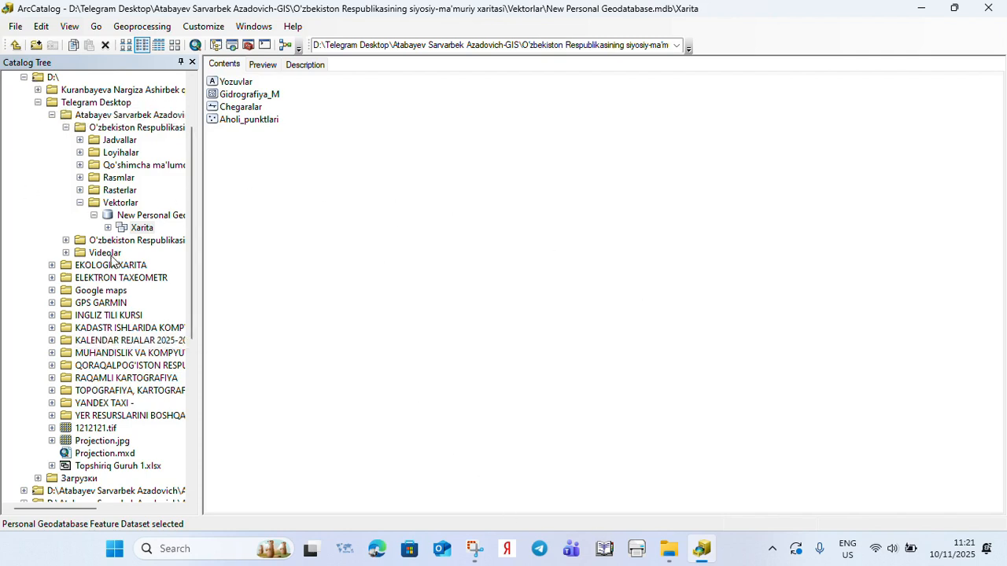
left_click_drag(373, 316, 224, 63)
left_click(393, 279)
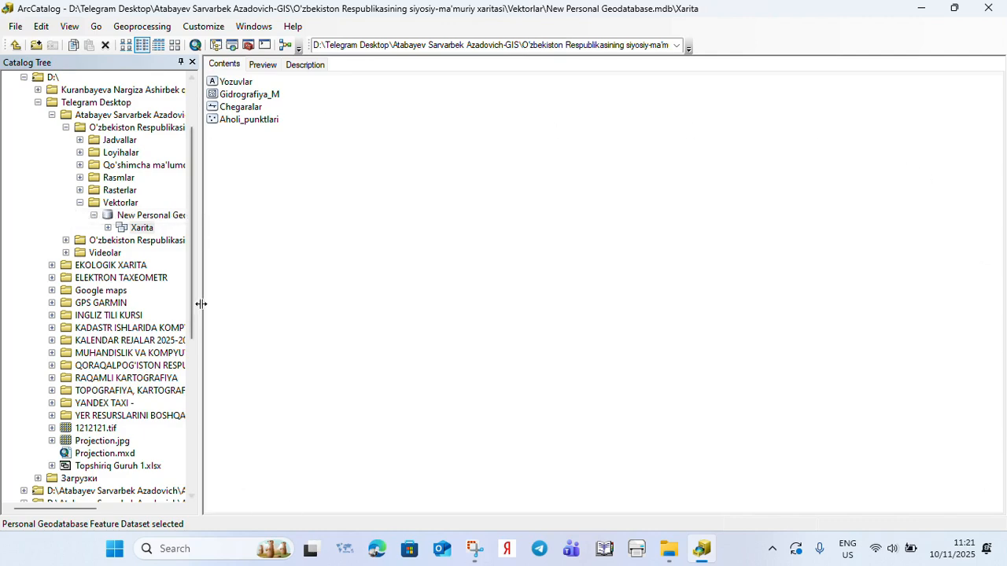
left_click(24, 78)
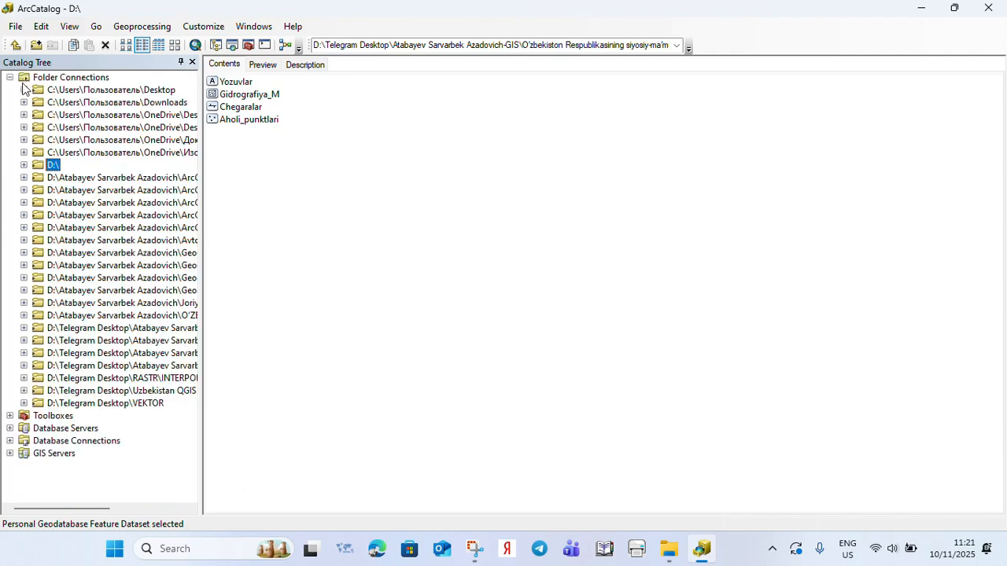
left_click(9, 78)
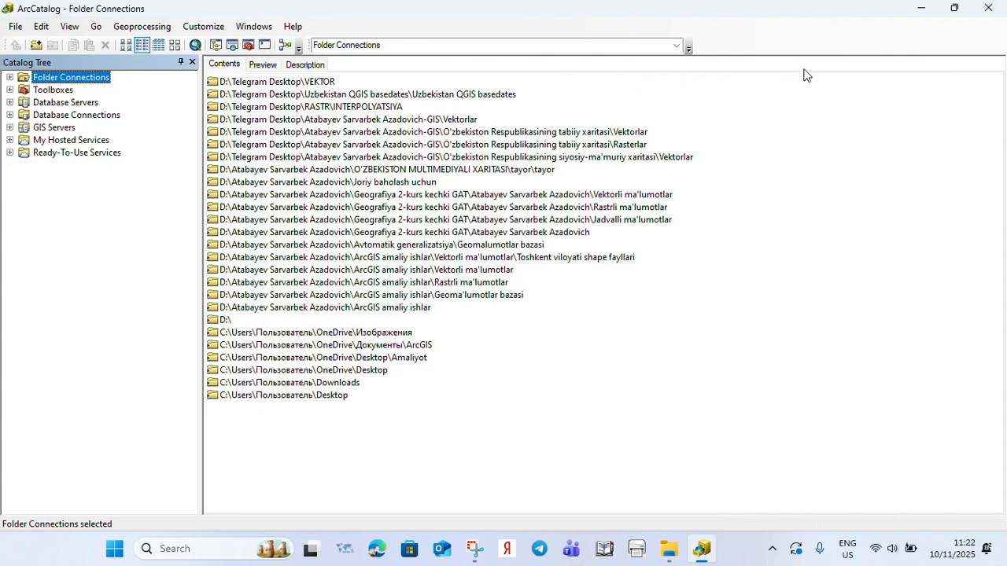
left_click(14, 28)
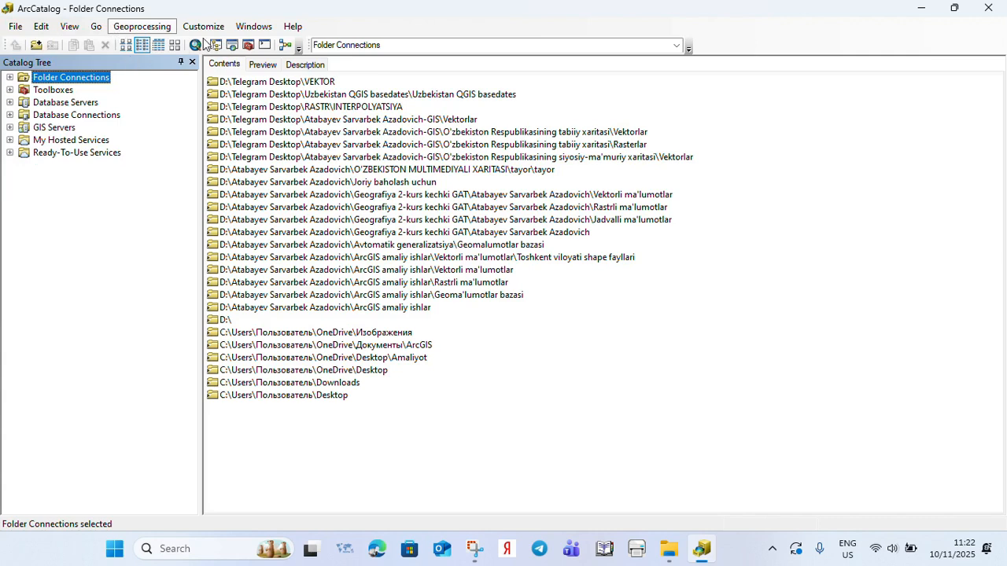
left_click(254, 27)
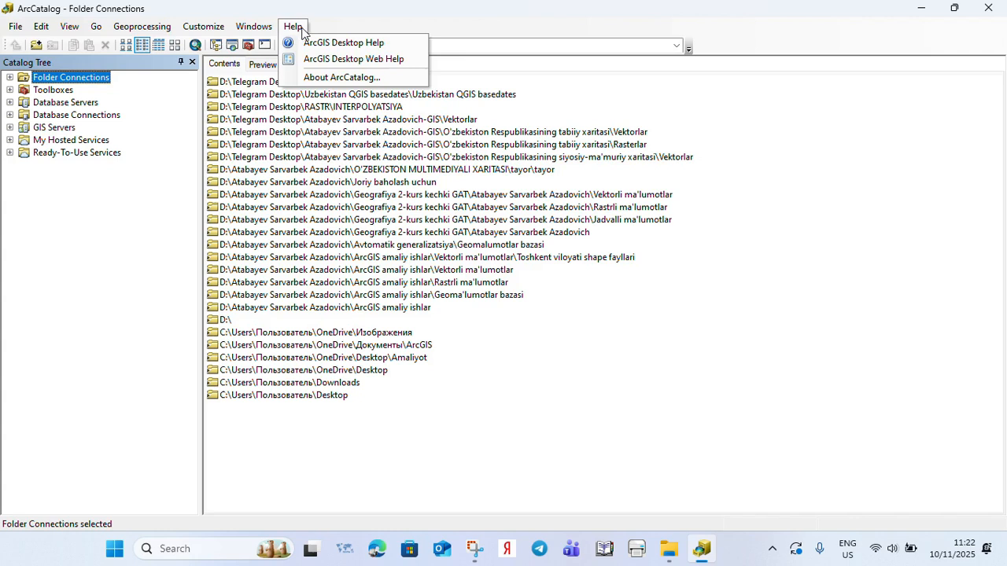
left_click(350, 17)
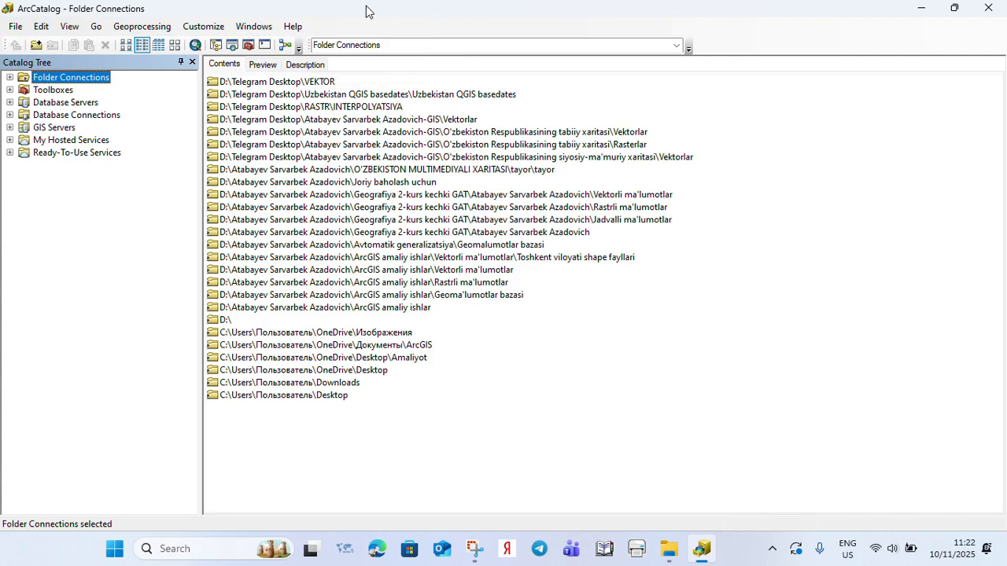
mouse_move(4, 44)
left_mouse_down()
mouse_move(10, 252)
mouse_move(95, 100)
mouse_move(92, 228)
mouse_move(47, 45)
mouse_move(9, 45)
left_mouse_up()
Expand Folder Connections to check the Desktop, Downloads and OneDrive Desktop contents, and select the OneDrive Amaliyot connection.
left_click(10, 77)
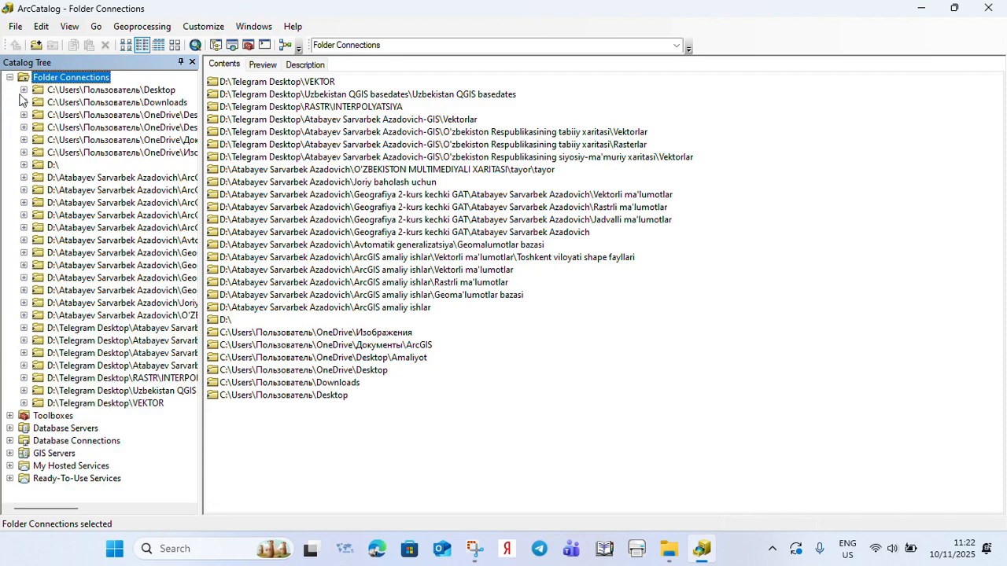
left_click(23, 90)
left_click(24, 127)
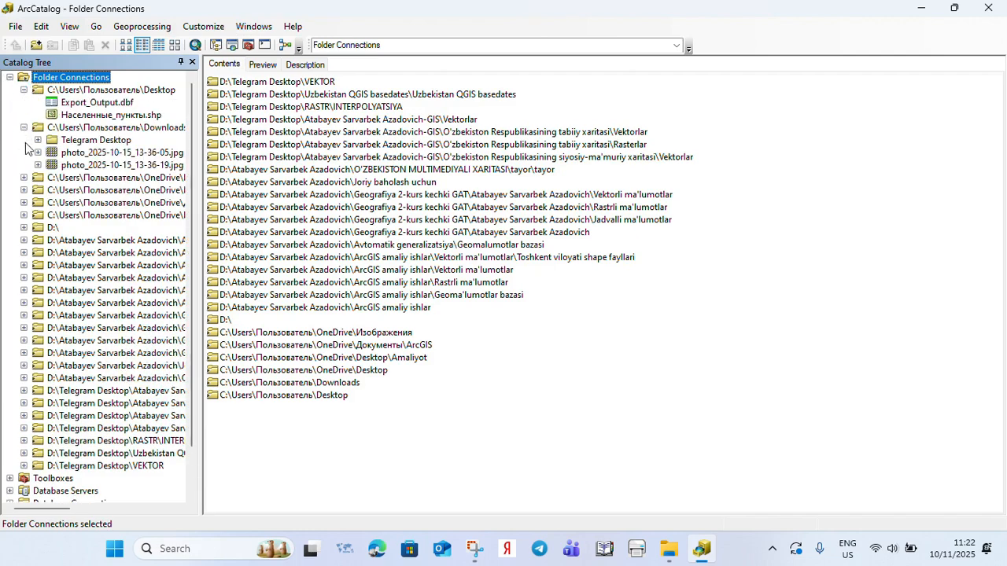
left_click(24, 178)
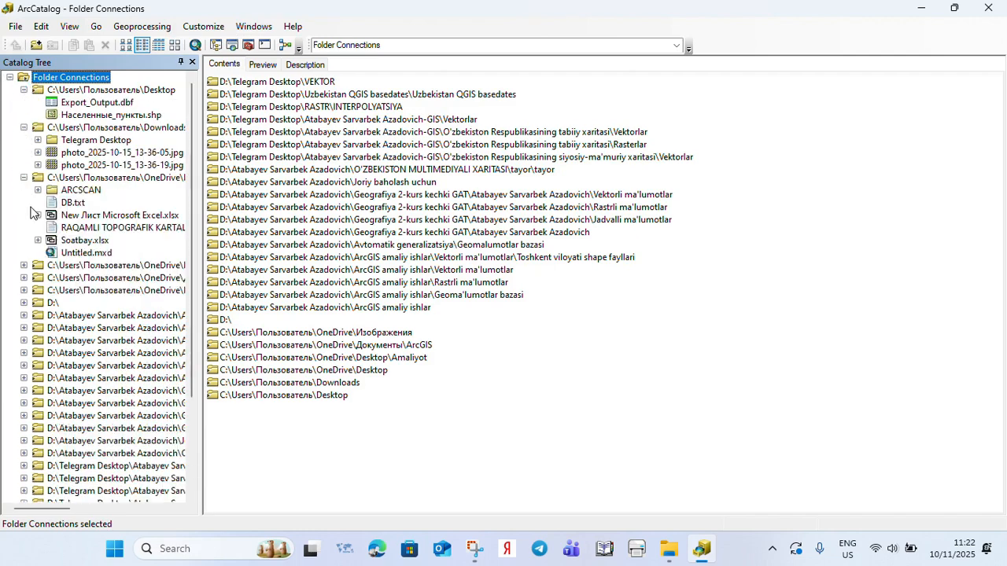
left_click(23, 265)
left_click(336, 358)
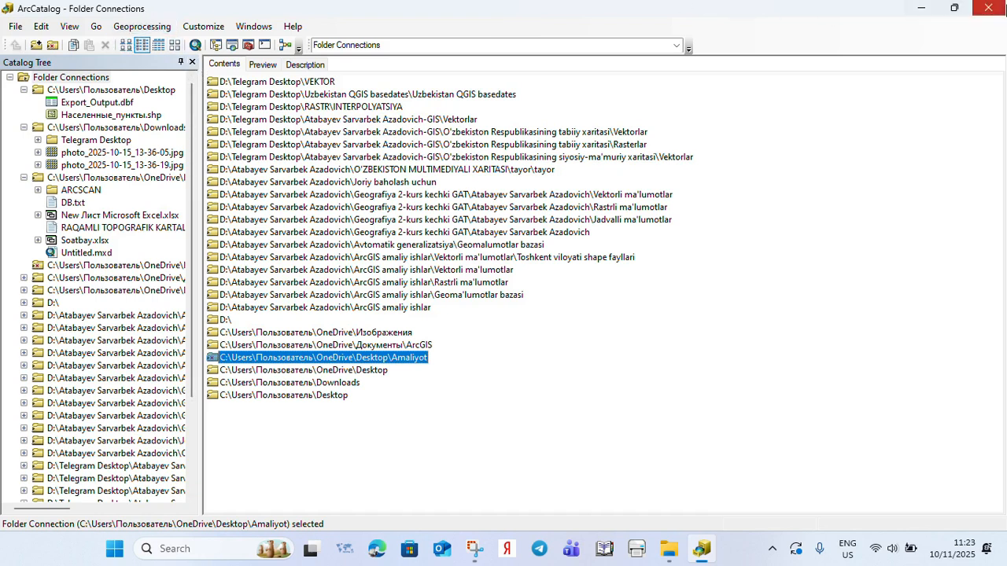
Close the Catalog Tree, then undock and close the Standard and Location toolbars.
left_click(192, 61)
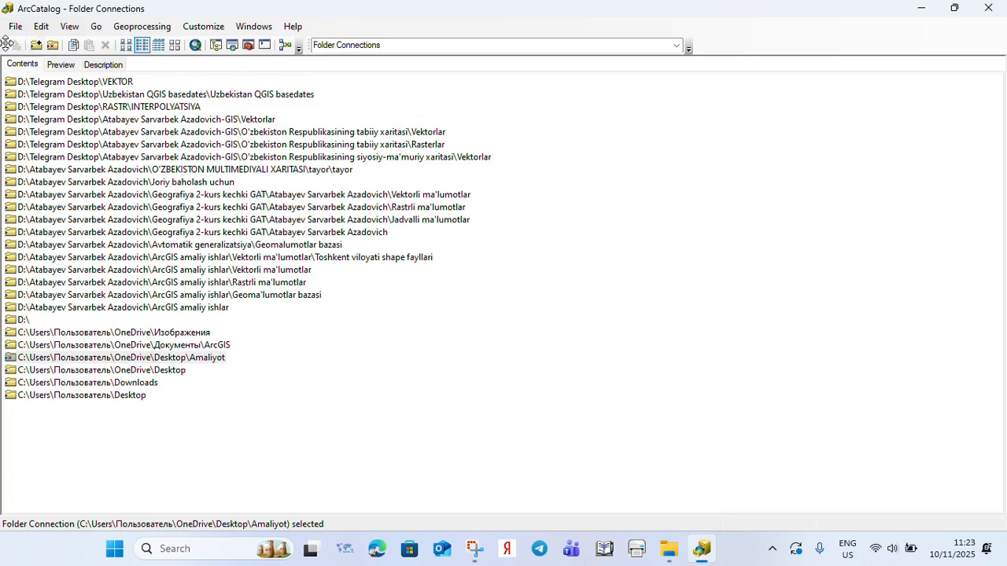
left_click_drag(6, 43, 252, 235)
left_click(376, 256)
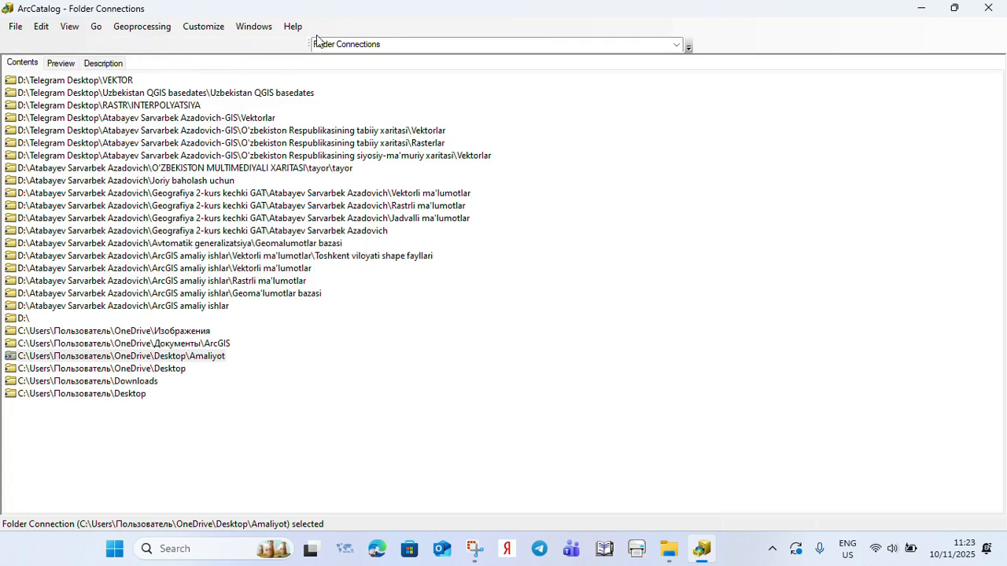
left_click_drag(307, 43, 343, 254)
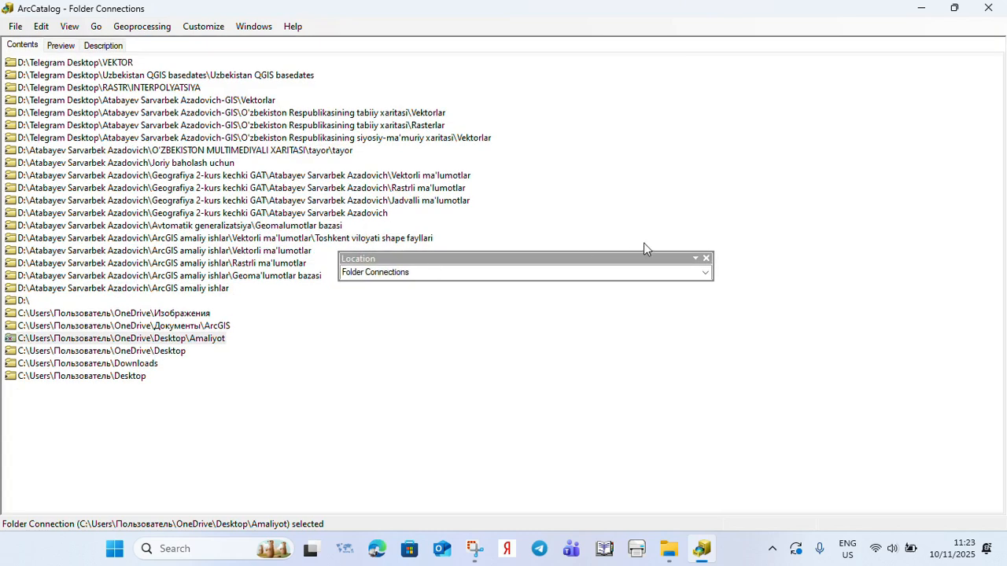
left_click(706, 259)
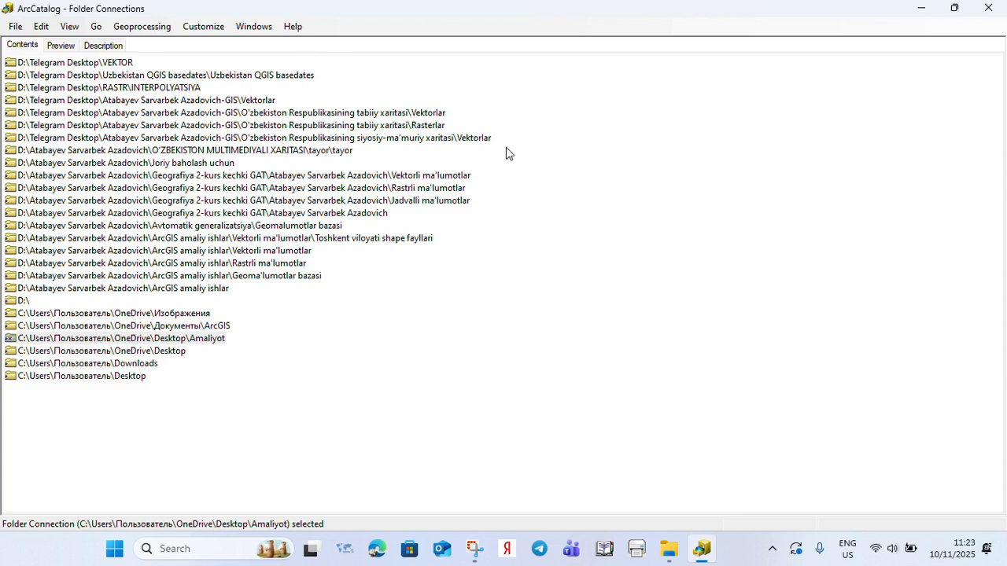
Show the Standard toolbar again and place it floating over the empty area beside the folder list.
left_click(202, 31)
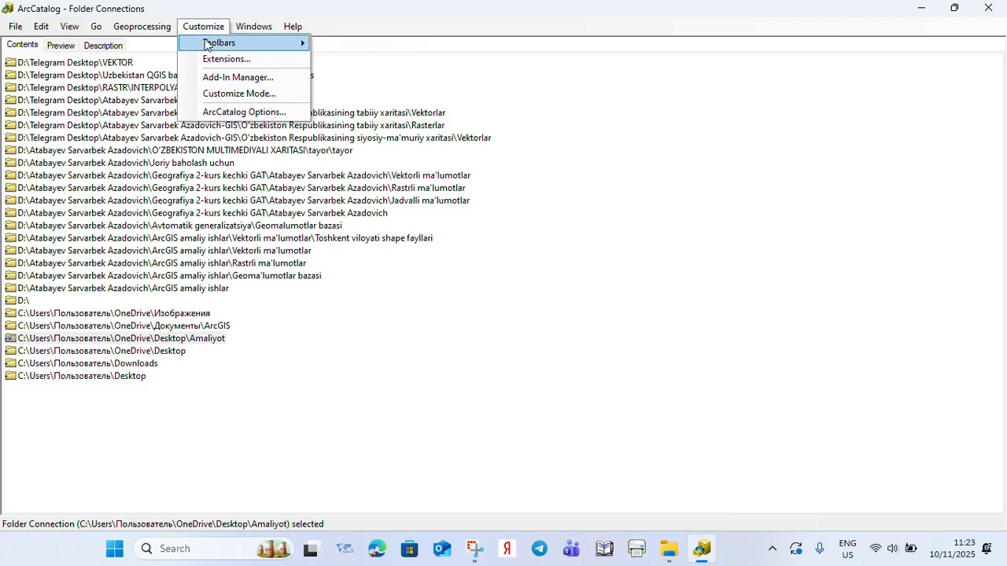
mouse_move(206, 44)
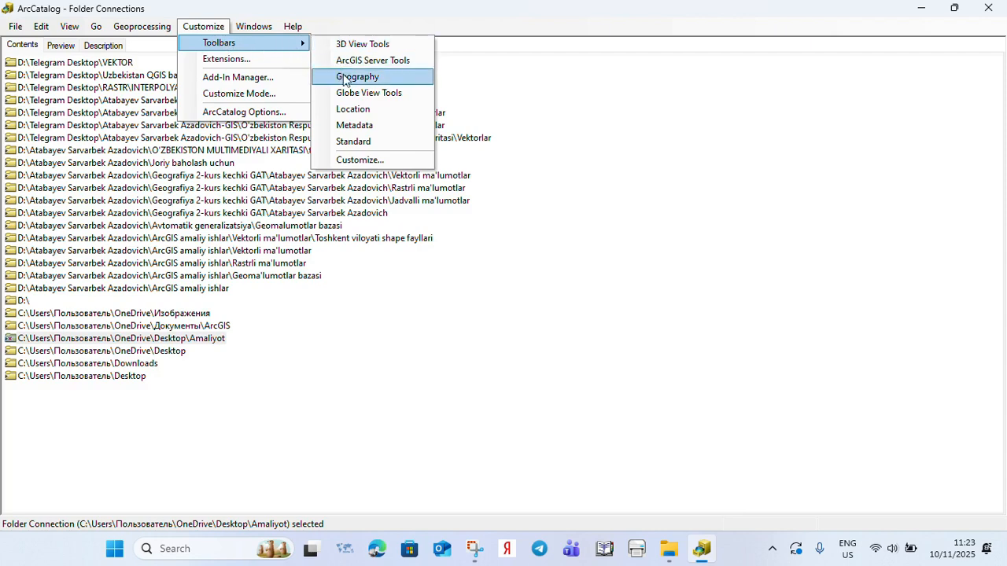
left_click(354, 142)
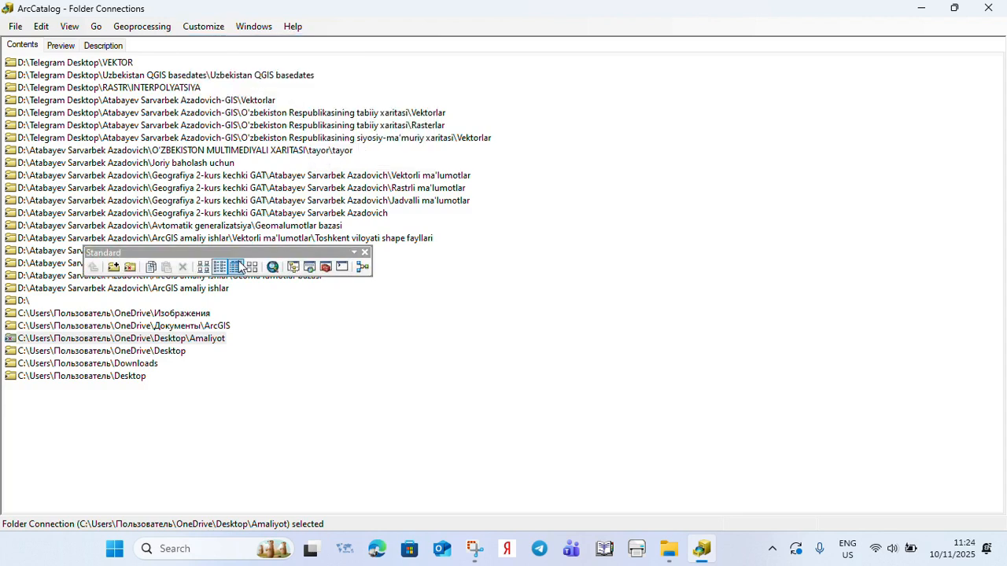
left_click_drag(240, 252, 707, 281)
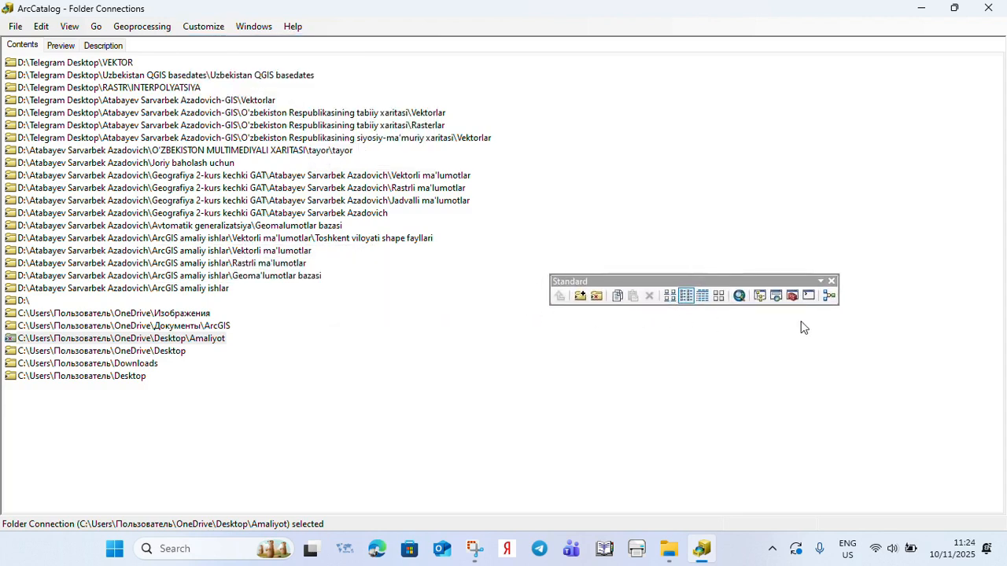
Show the Location toolbar and place it floating just above the Standard toolbar.
left_click(220, 29)
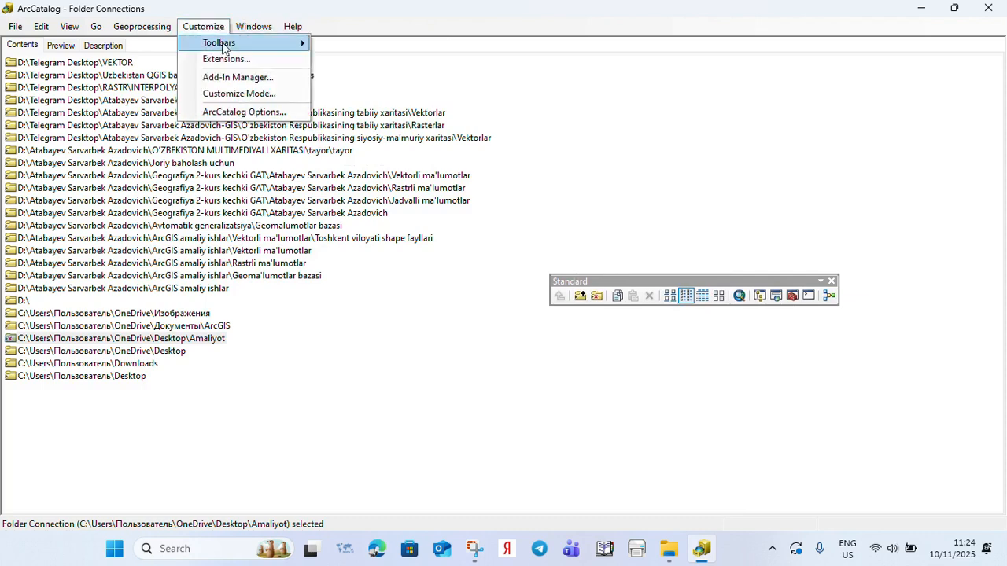
mouse_move(235, 45)
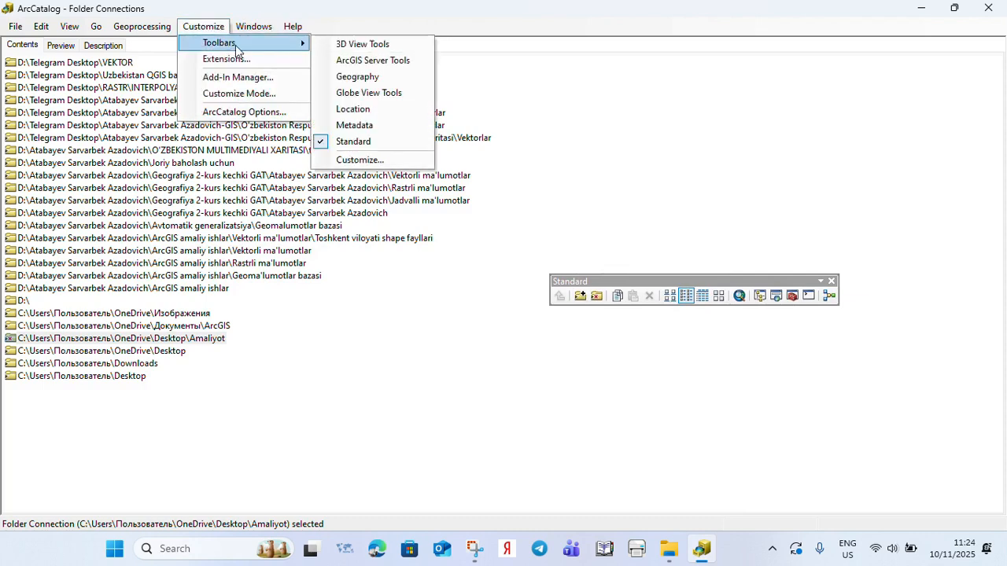
left_click(358, 110)
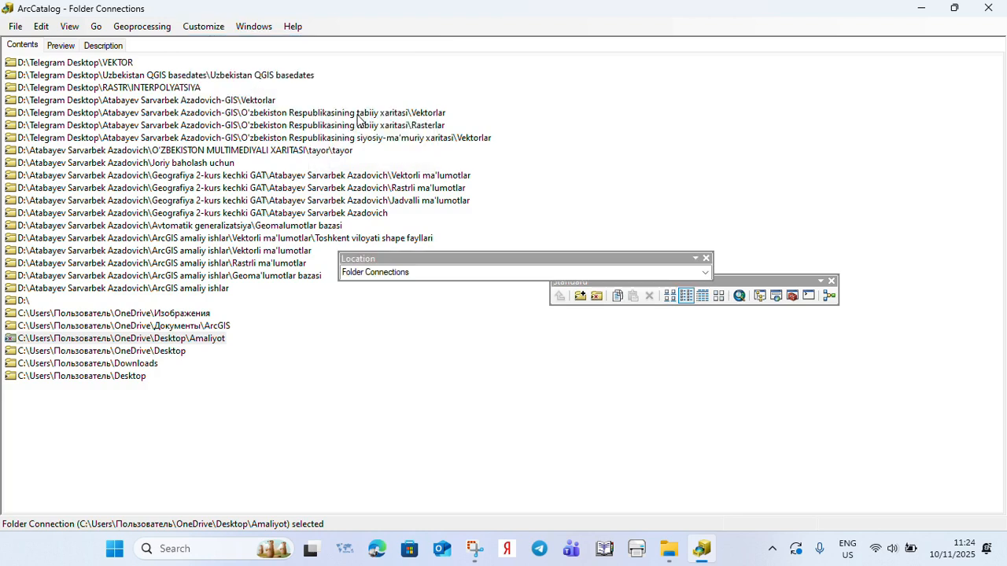
left_click_drag(470, 258, 642, 217)
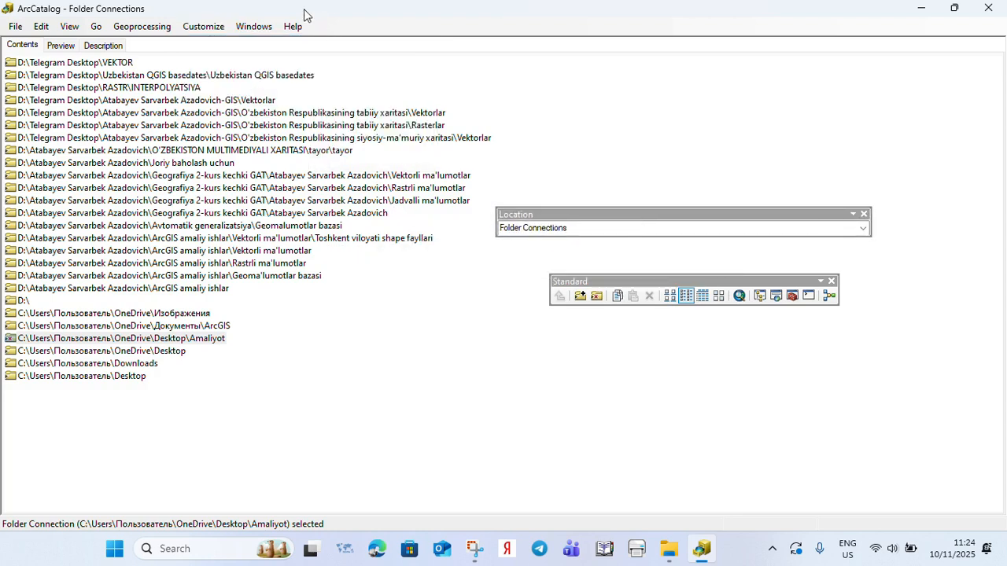
Show the Metadata toolbar and place it floating above the Location toolbar.
left_click(204, 26)
mouse_move(224, 46)
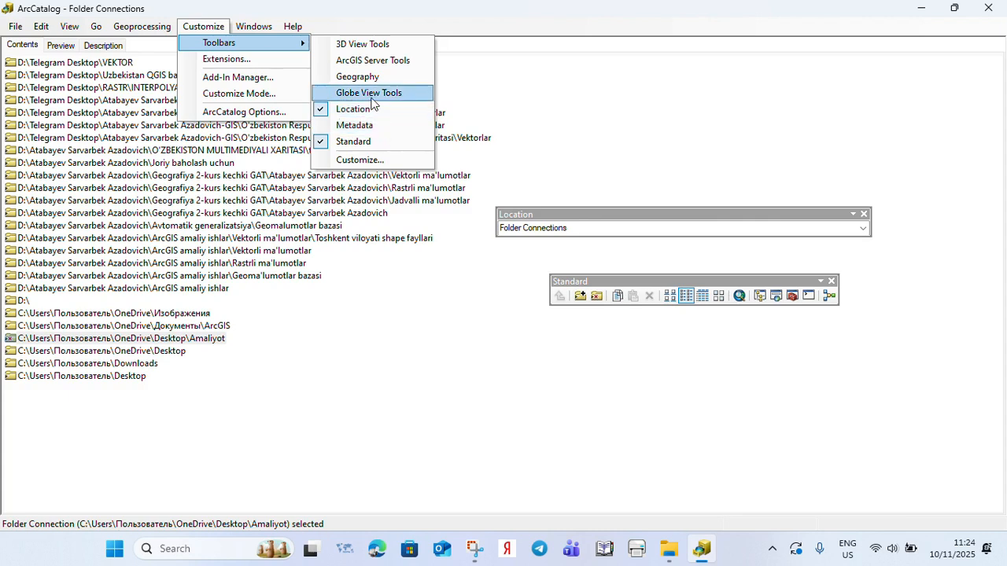
left_click(370, 125)
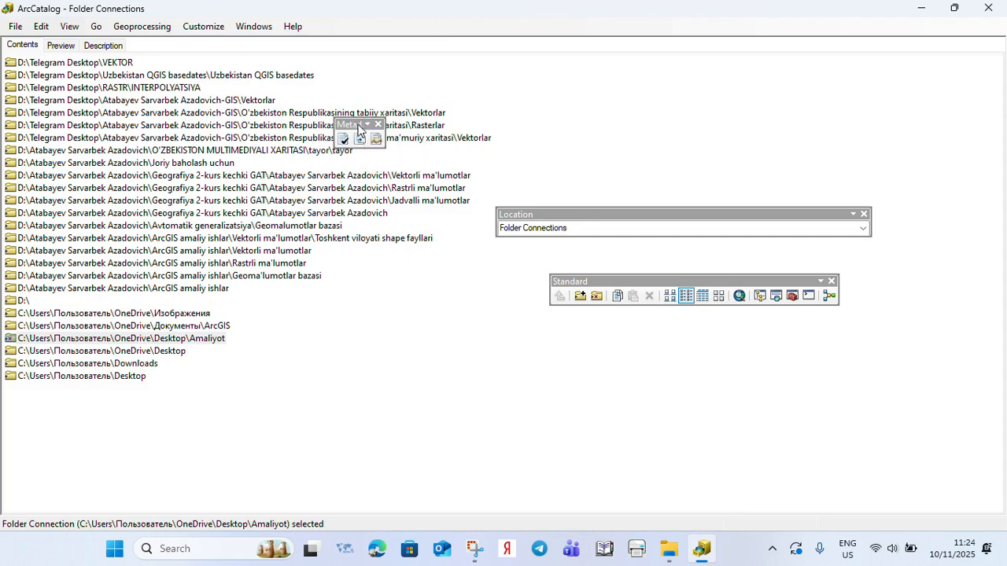
left_click_drag(348, 124, 661, 157)
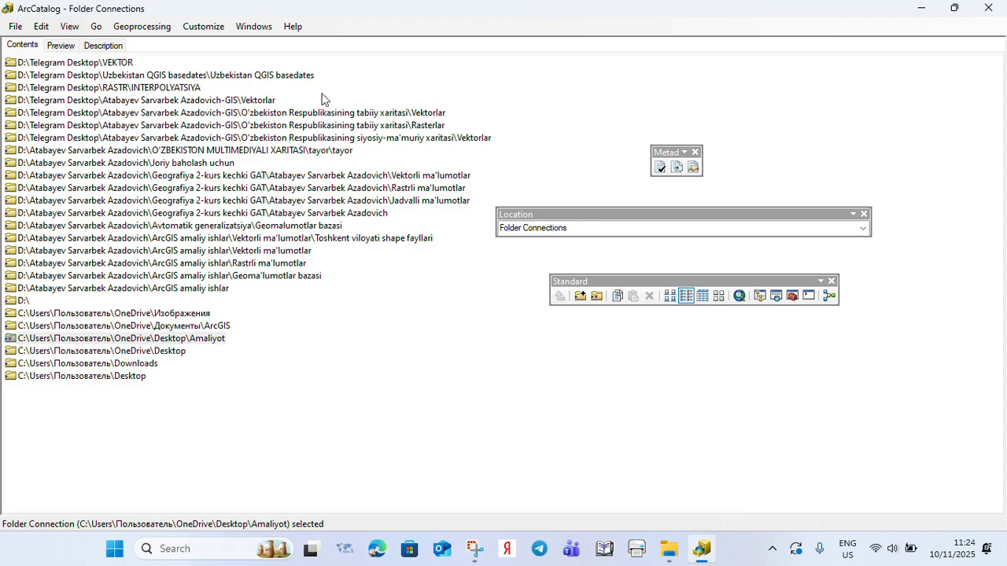
Show the Globe View Tools toolbar and place it floating above and beside the Metadata toolbar.
left_click(203, 26)
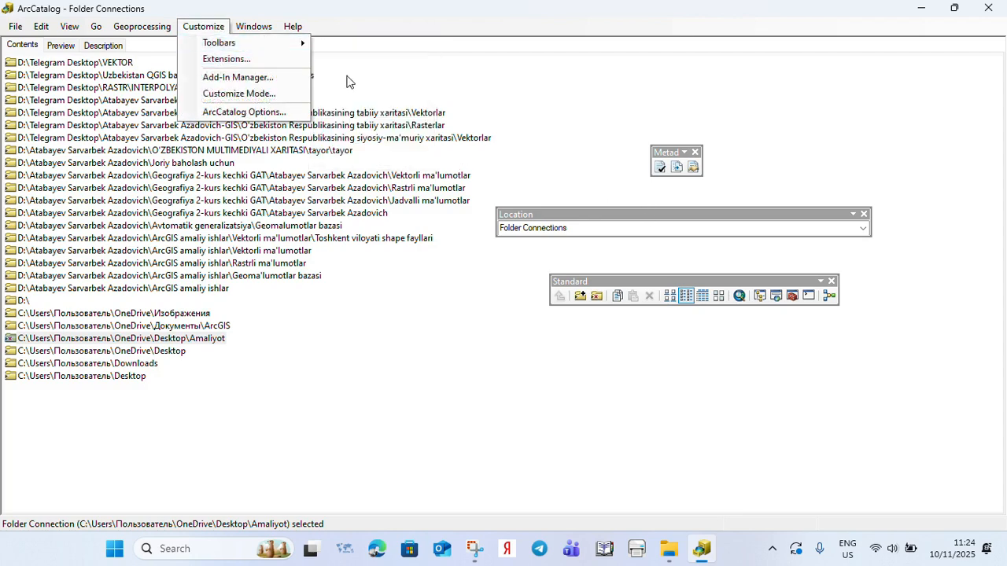
mouse_move(256, 48)
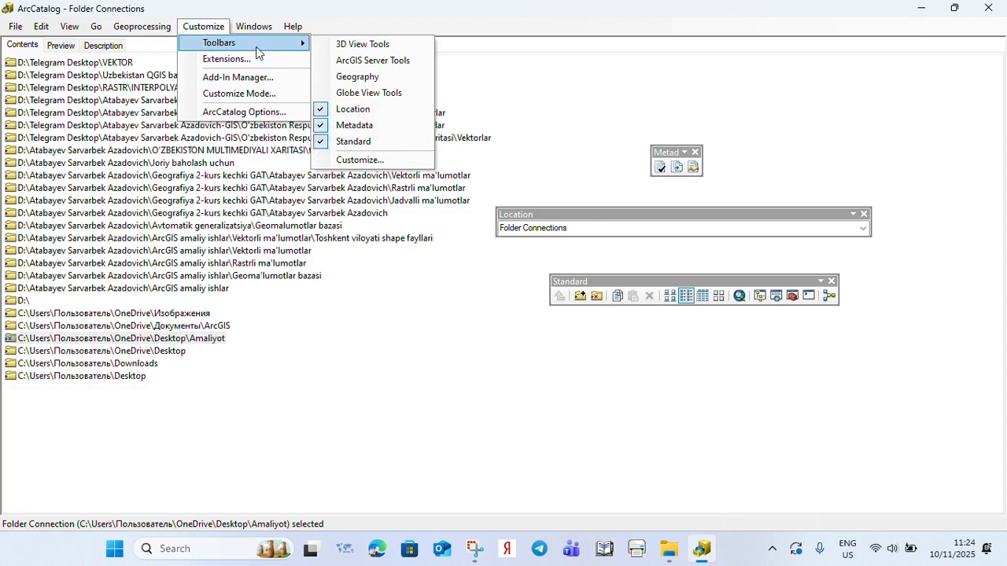
left_click(352, 94)
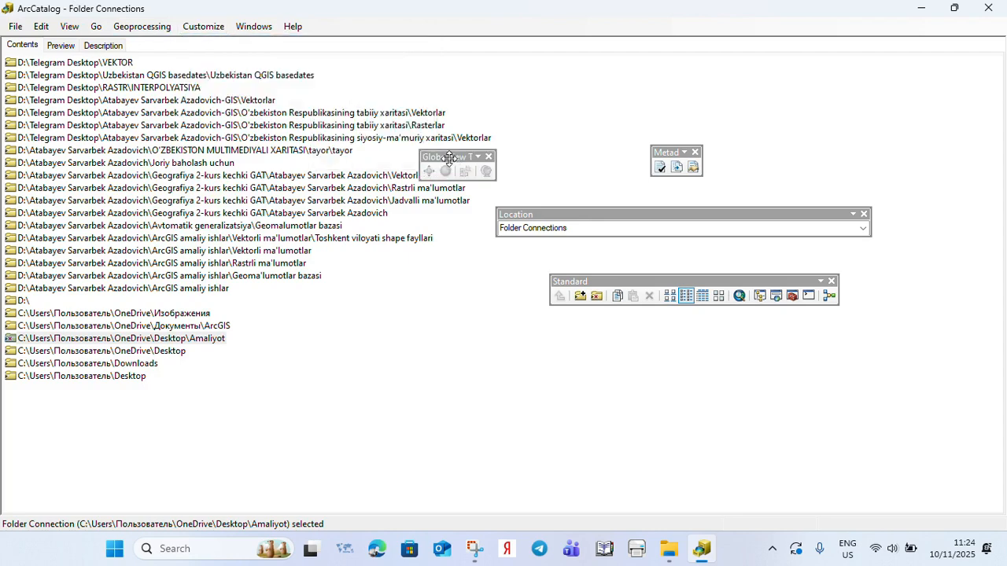
left_click_drag(449, 157, 583, 123)
Show the Geography toolbar and place it floating near the start of the Globe View Tools toolbar, slightly higher.
left_click(206, 26)
mouse_move(240, 44)
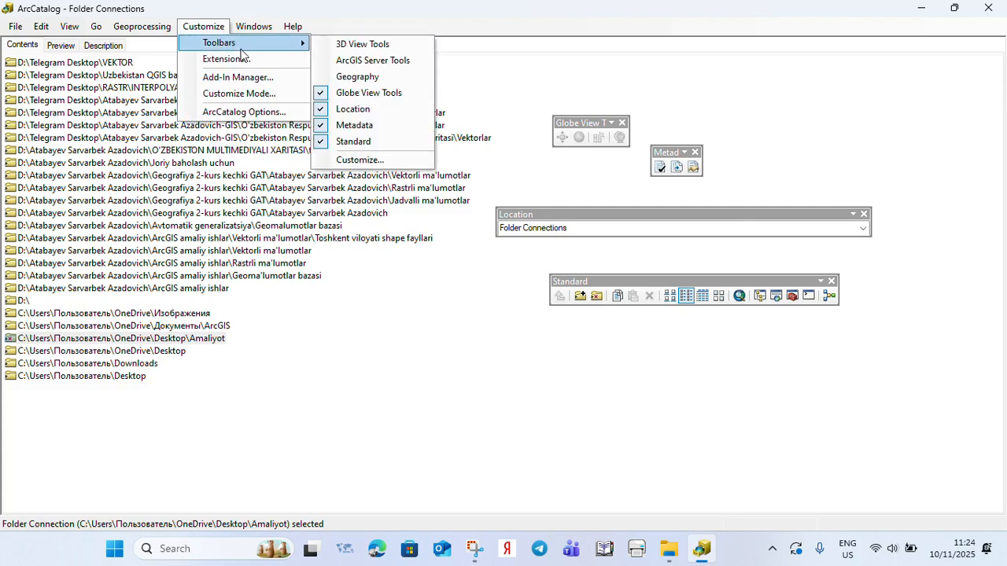
left_click(357, 76)
left_click_drag(409, 138, 442, 95)
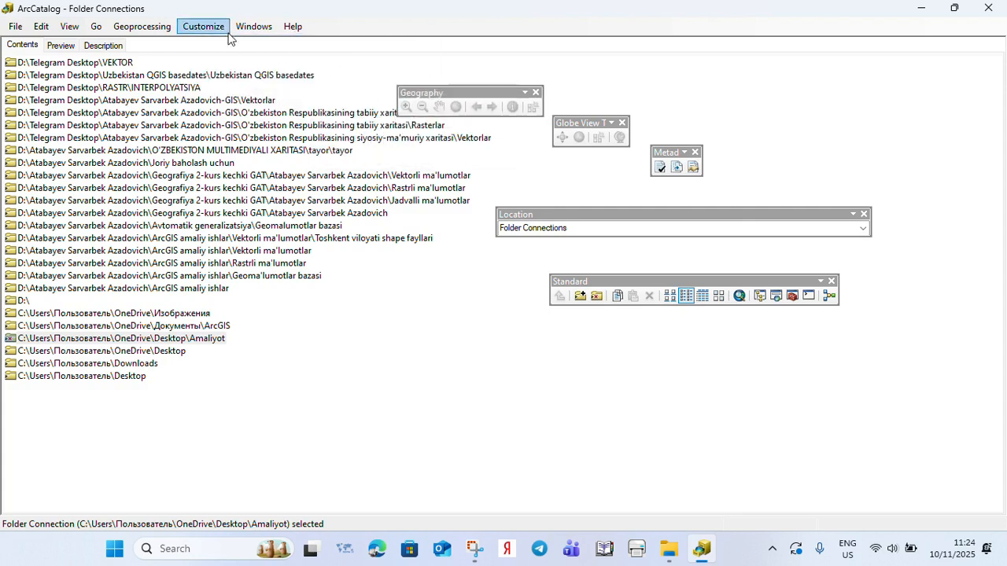
Show the ArcGIS Server Tools toolbar and place it floating just below the Geography toolbar.
left_click(206, 27)
mouse_move(303, 44)
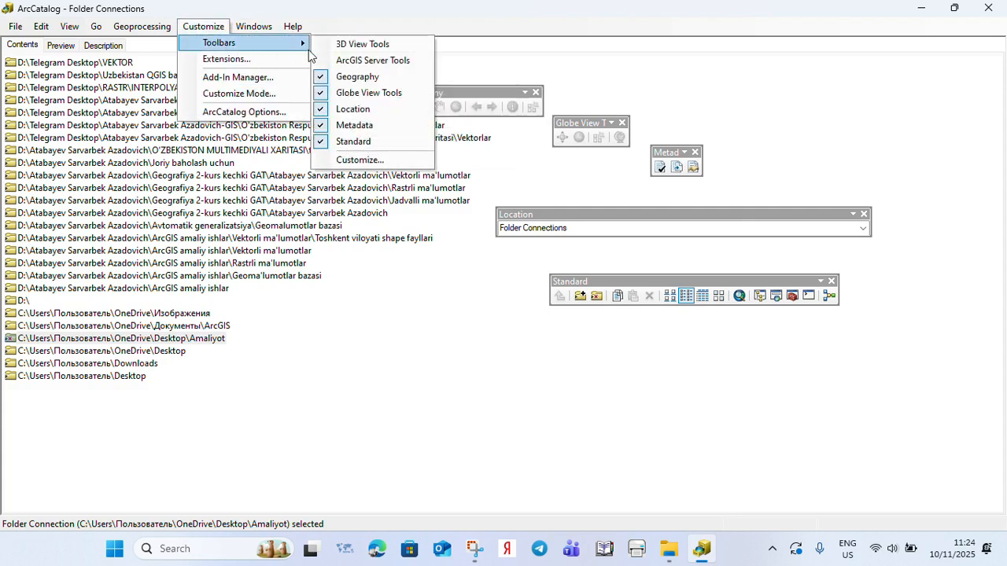
left_click(373, 60)
left_click_drag(568, 160, 438, 143)
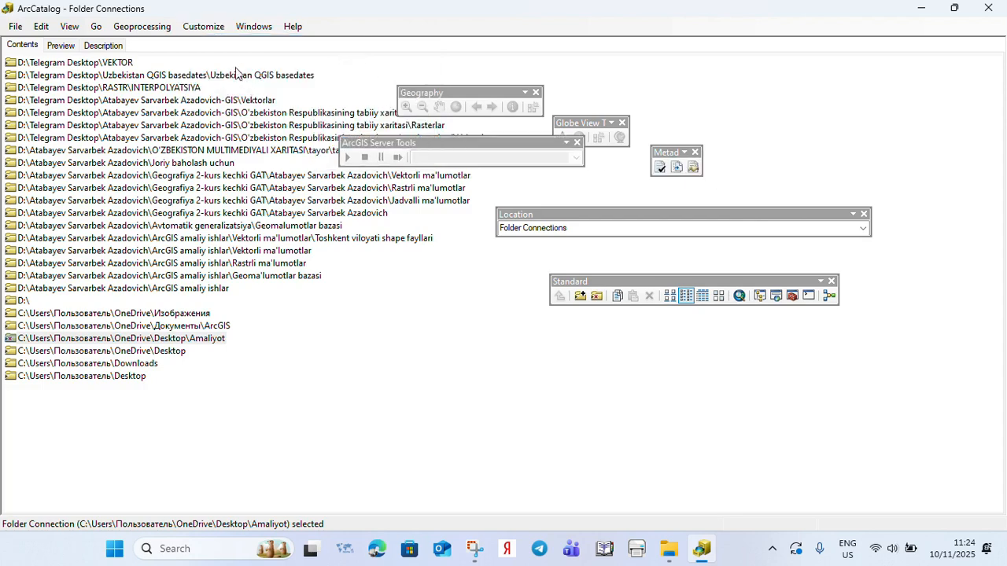
Show the 3D View Tools toolbar and check the list of enabled toolbars.
left_click(206, 27)
mouse_move(236, 41)
left_click(338, 43)
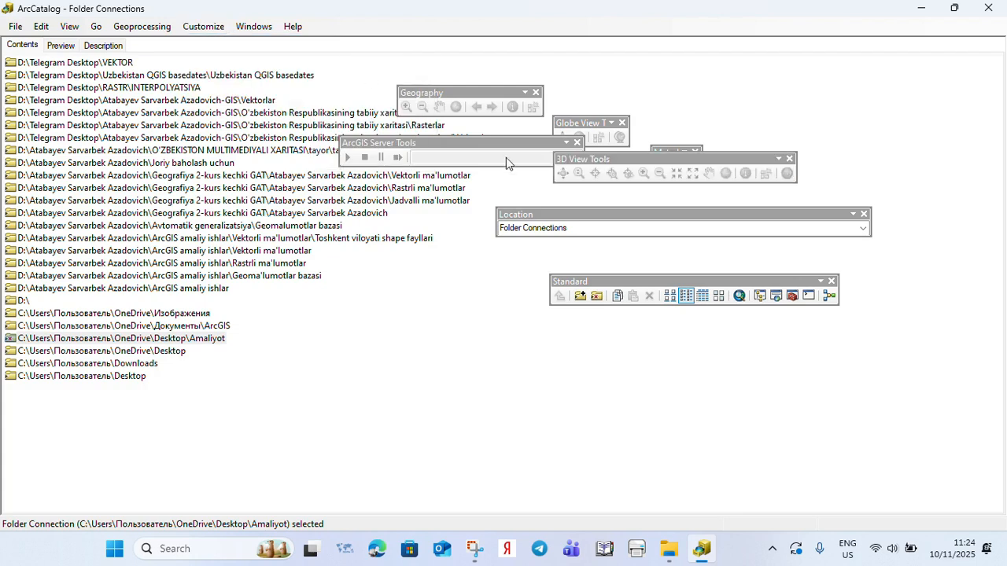
left_click(204, 26)
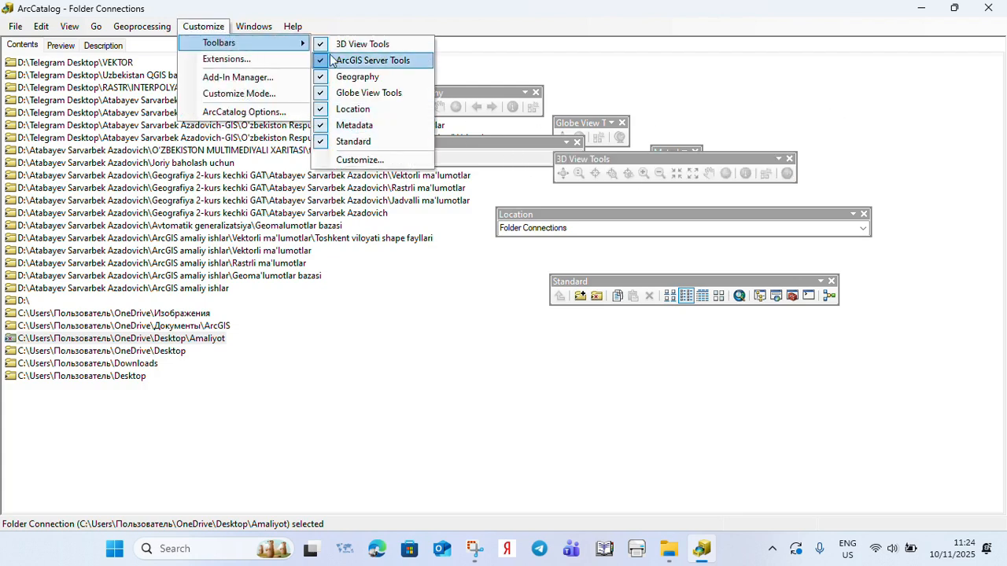
left_click(806, 111)
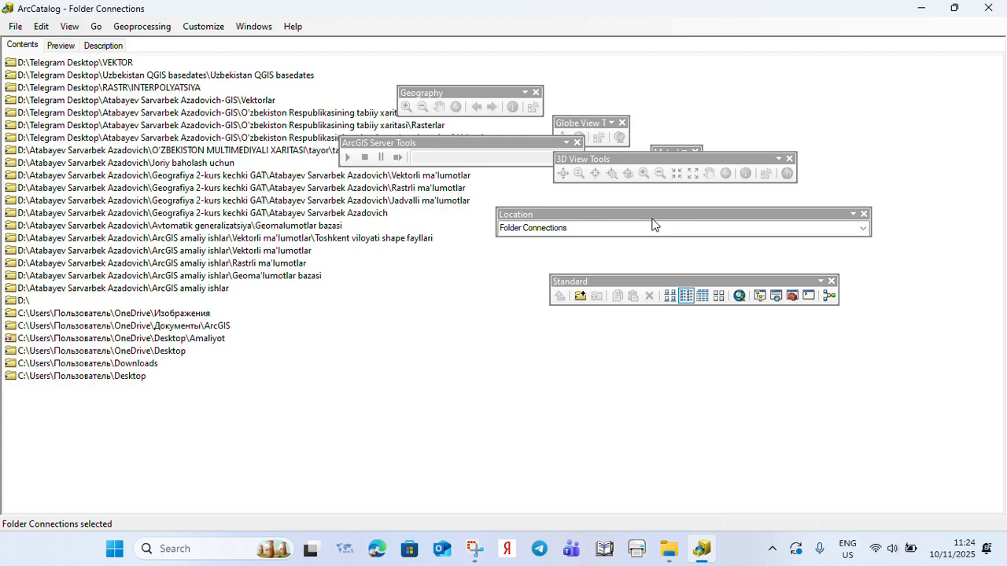
Spread out the floating Location, 3D View Tools and ArcGIS Server Tools toolbars so they no longer overlap the others.
left_click_drag(647, 214, 260, 299)
left_click_drag(635, 160, 731, 213)
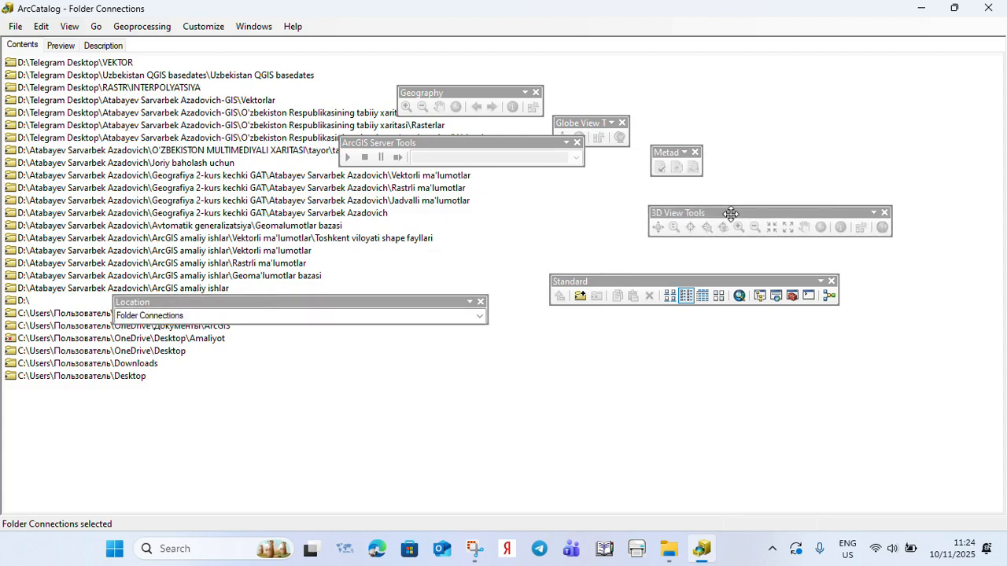
left_click_drag(514, 143, 449, 198)
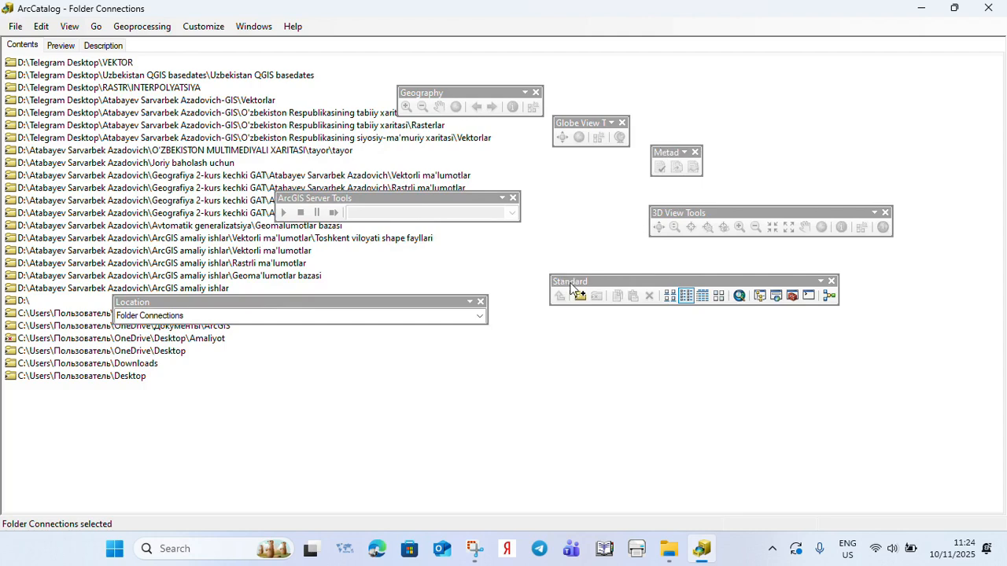
Dock the Standard toolbar along the side edge, move it beneath the menu bar, and dock the Location toolbar beside it.
left_click_drag(578, 283, 4, 250)
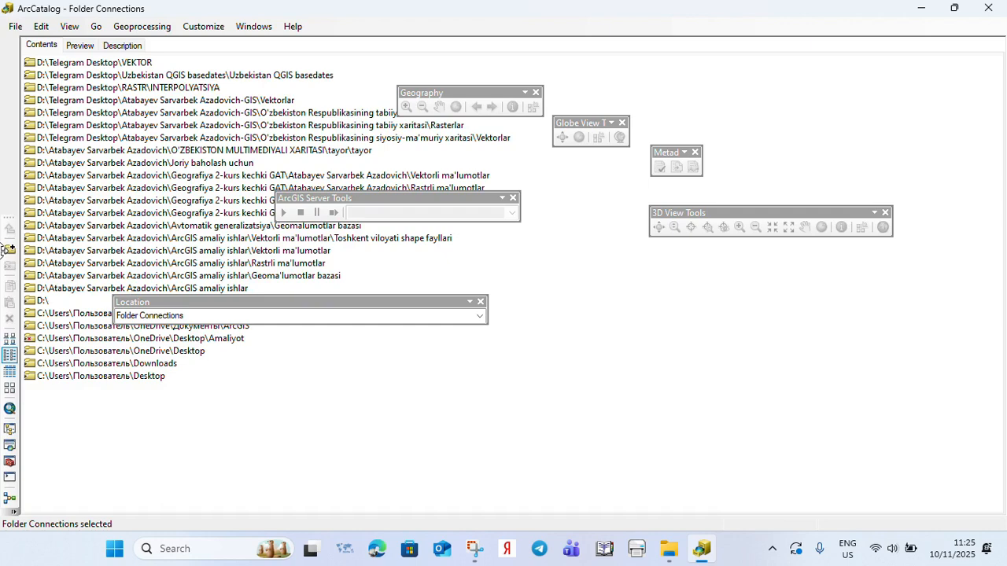
left_click_drag(5, 250, 20, 39)
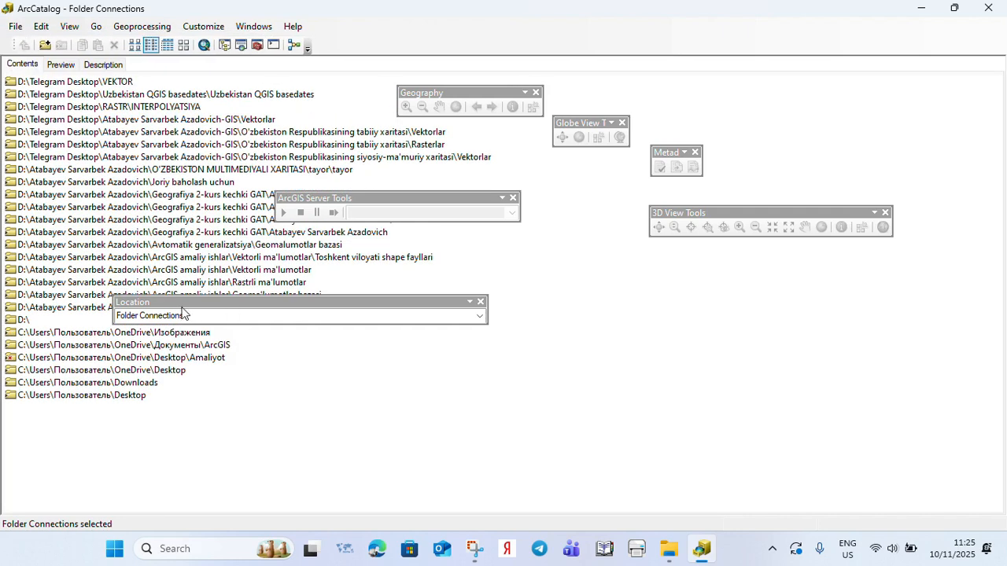
left_click_drag(182, 311, 364, 49)
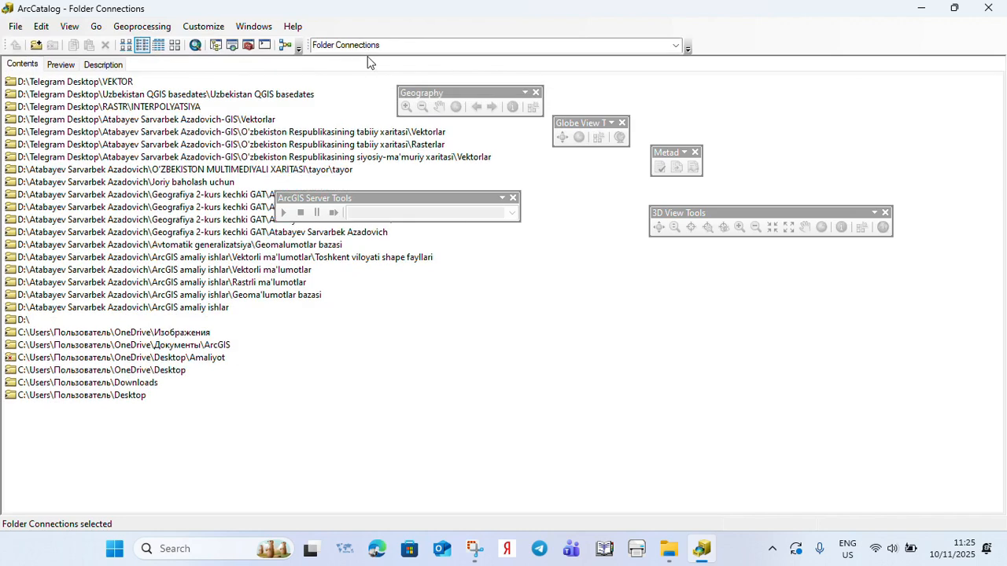
Dock the Geography, Globe View Tools and Metadata toolbars after Location, and ArcGIS Server Tools and 3D View Tools in a second row.
left_click_drag(413, 94, 669, 49)
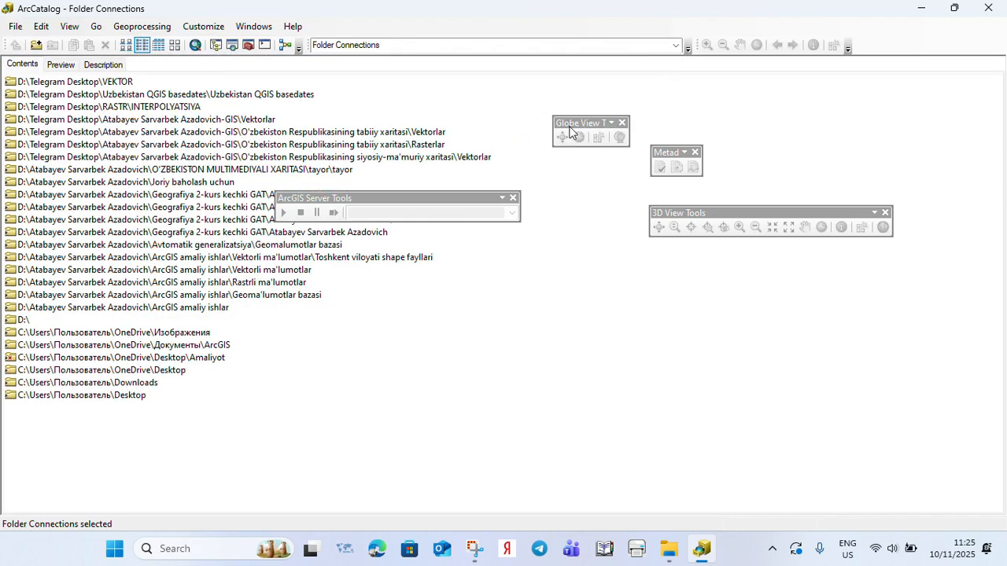
left_click_drag(570, 132, 836, 47)
left_click_drag(662, 152, 942, 47)
left_click_drag(341, 198, 297, 64)
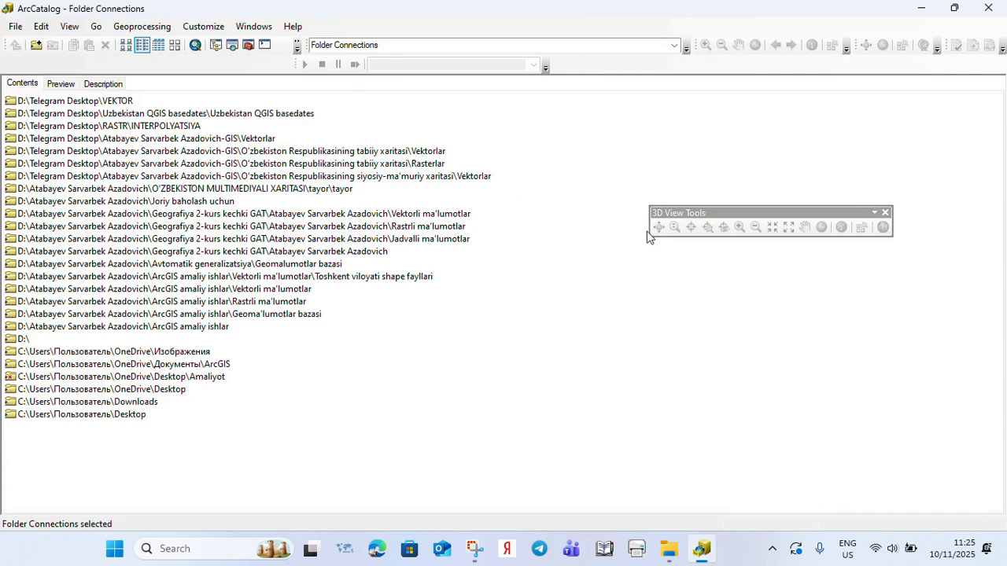
left_click_drag(678, 213, 326, 73)
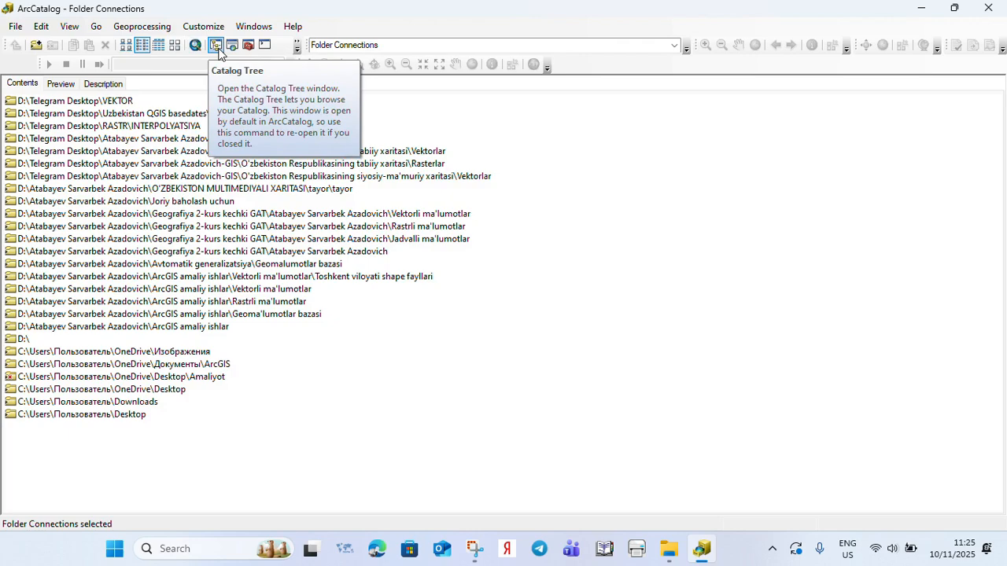
Reopen the Catalog Tree and collapse the expanded folders and the whole Folder Connections branch.
left_click(216, 48)
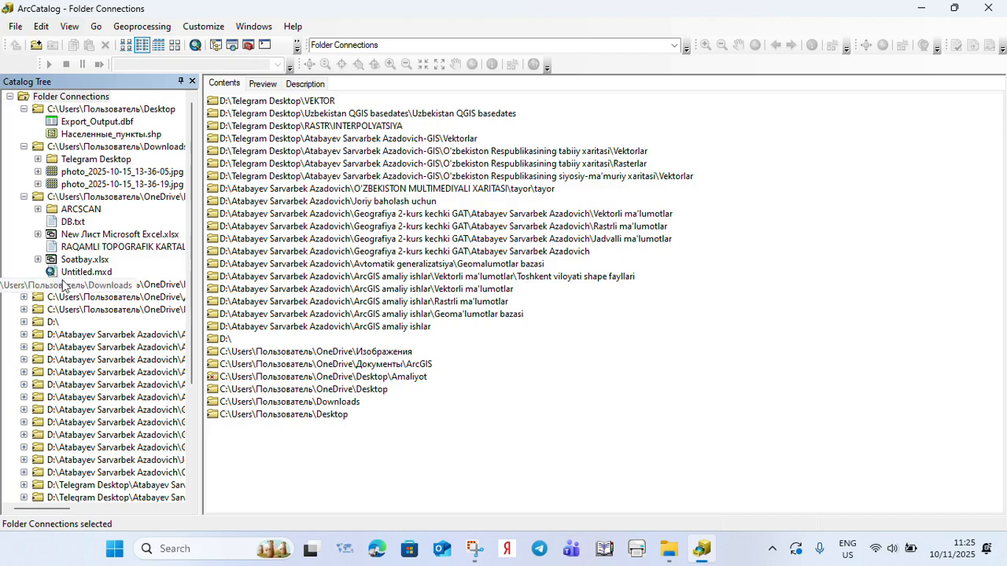
left_click(25, 109)
left_click(24, 121)
left_click(25, 133)
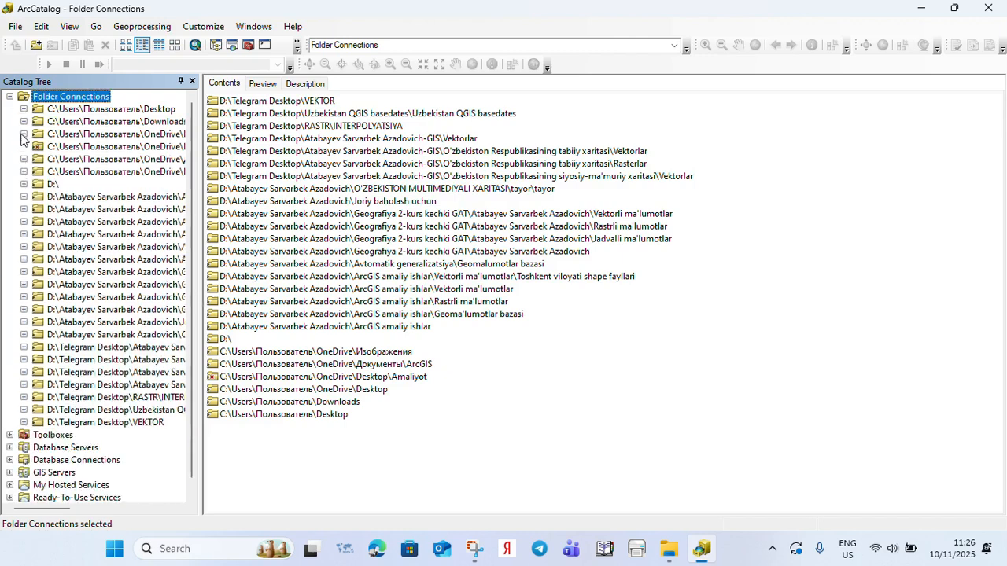
left_click(10, 96)
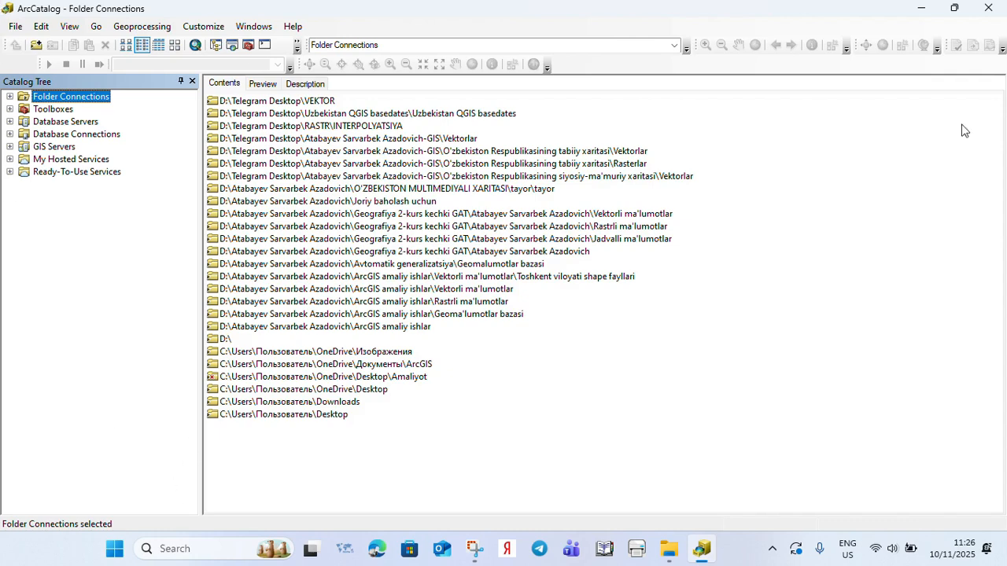
Switch to File Explorer and open the O'zbekiston Respublikasining tabiiy xaritasi folder inside the GIS project folder in Telegram Desktop on drive D.
left_click(916, 11)
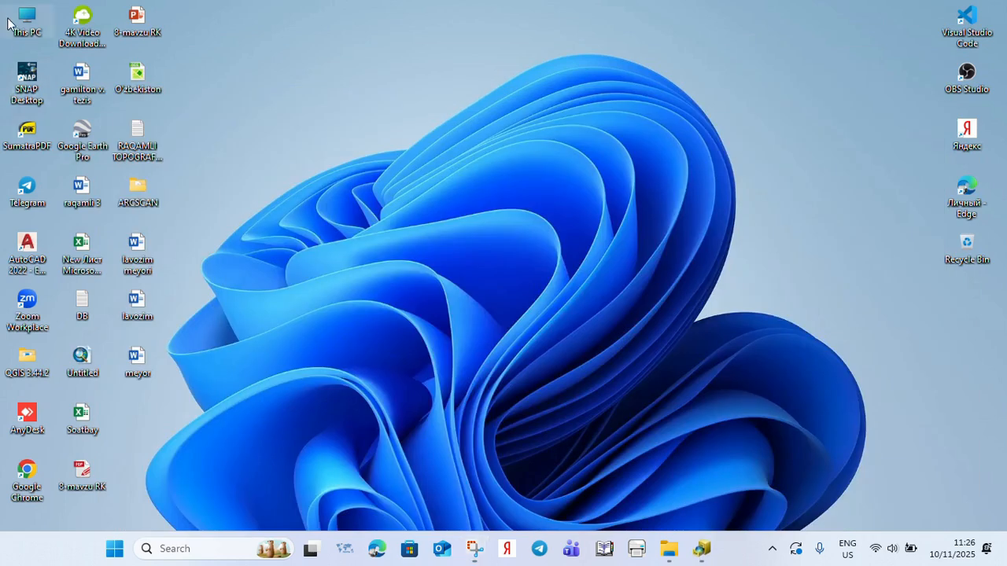
key("super+e")
double_click(440, 140)
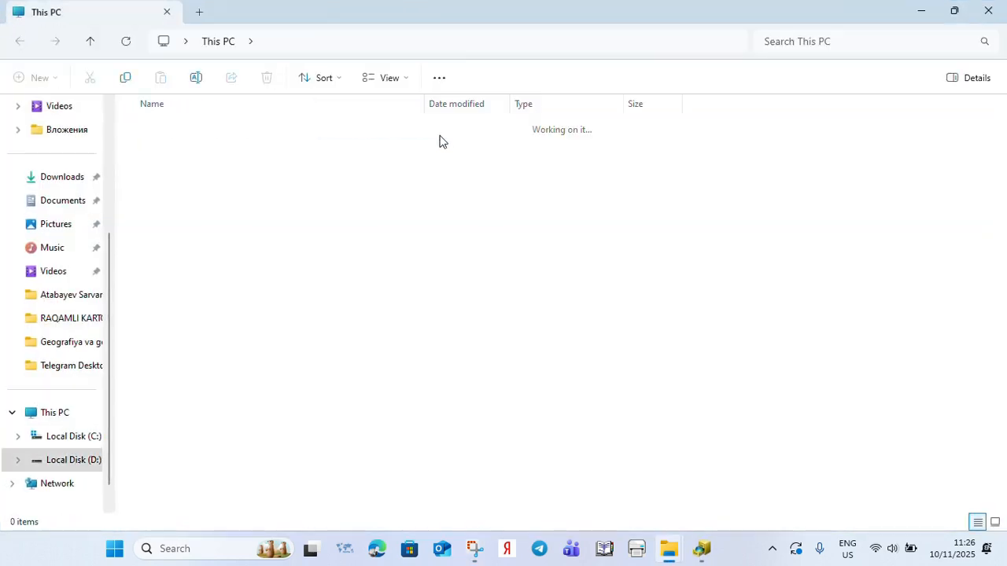
double_click(197, 147)
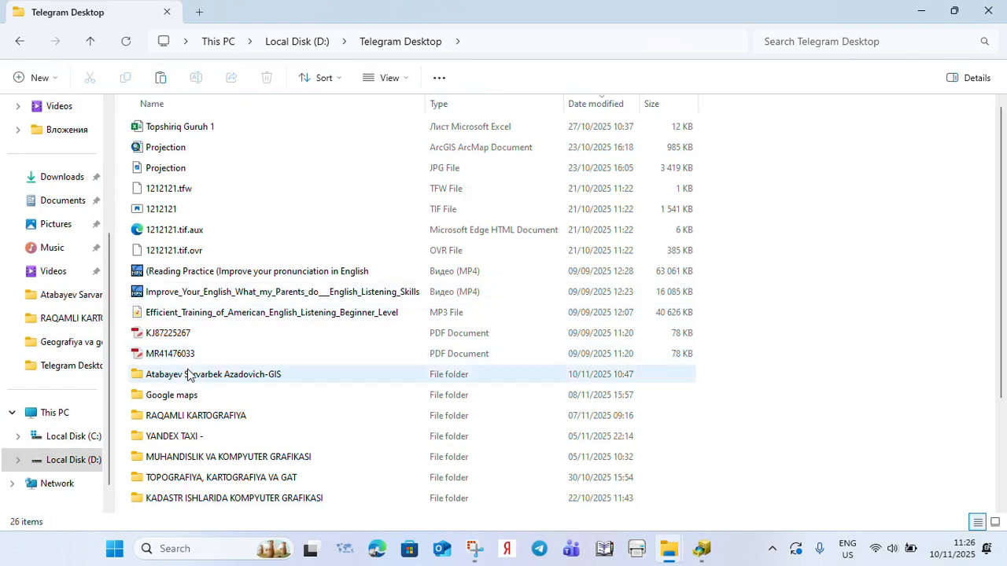
left_click(201, 376)
double_click(201, 375)
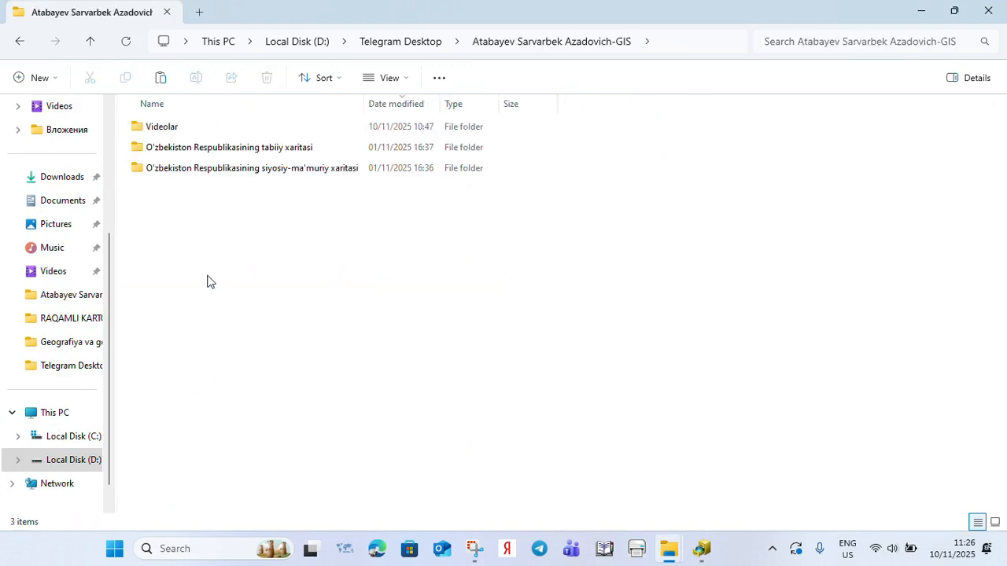
double_click(197, 153)
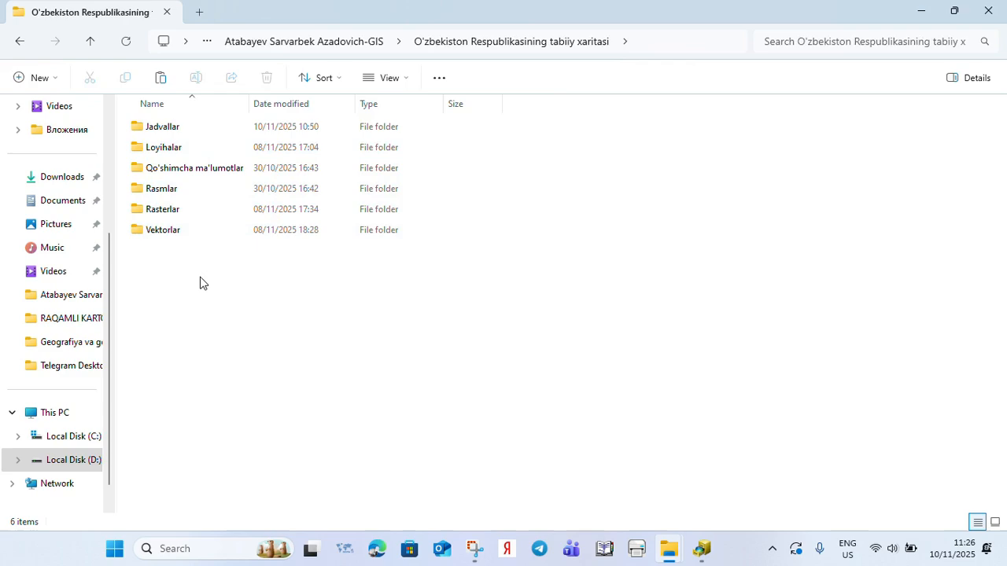
Locate the Vektorlar folder among the natural map's subfolders and switch back to ArcCatalog.
left_click(164, 232)
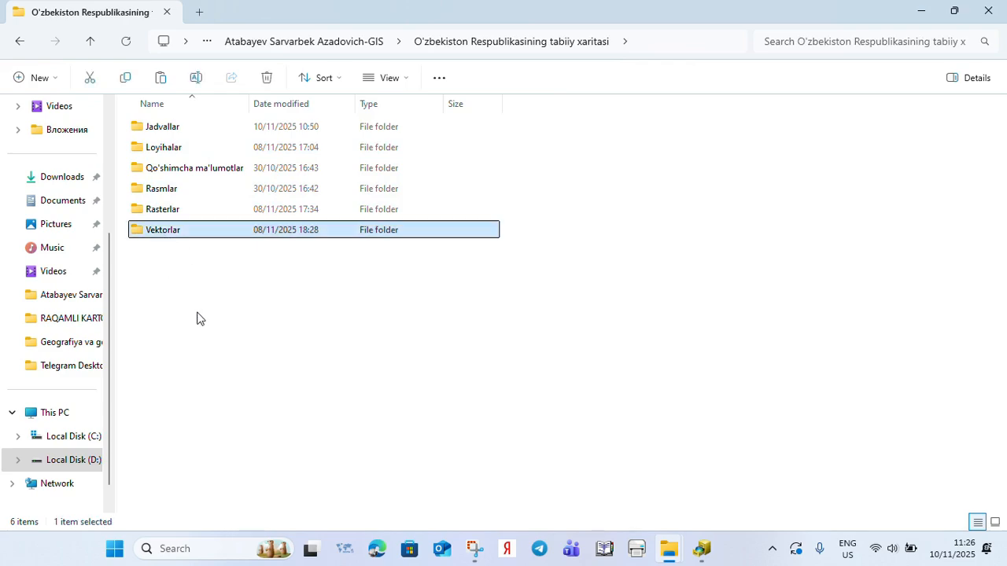
left_click(196, 317)
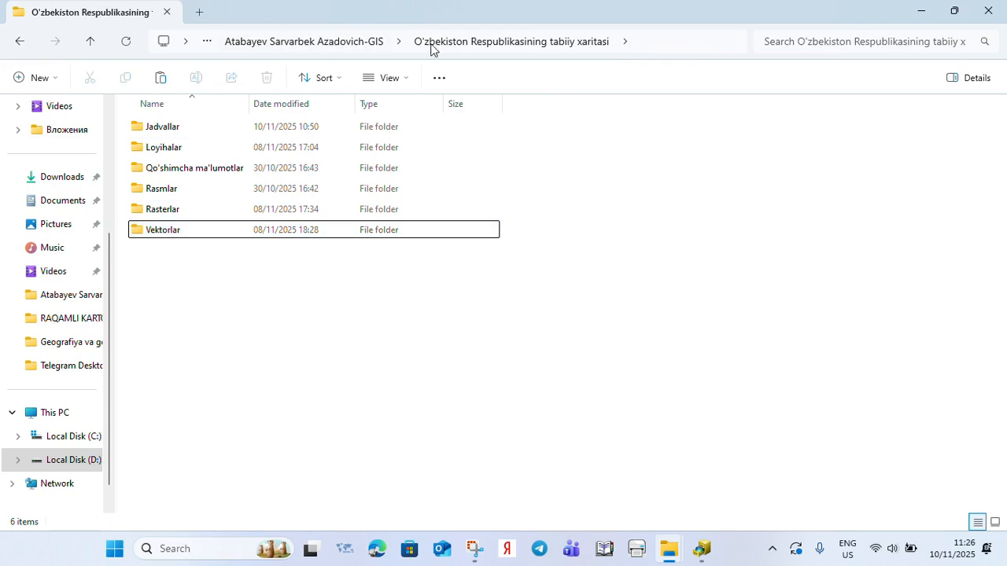
left_click(157, 236)
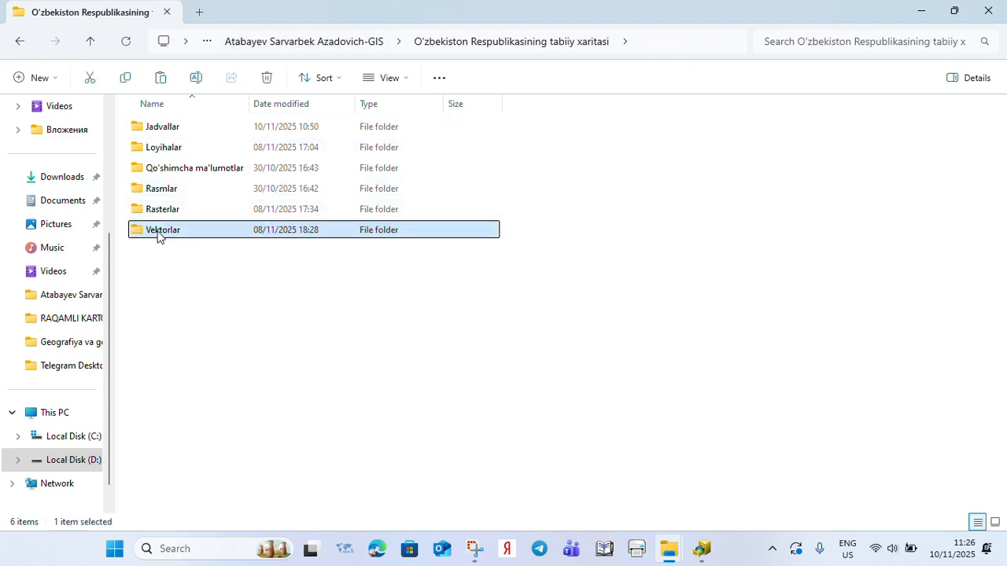
left_click(512, 474)
left_click(702, 548)
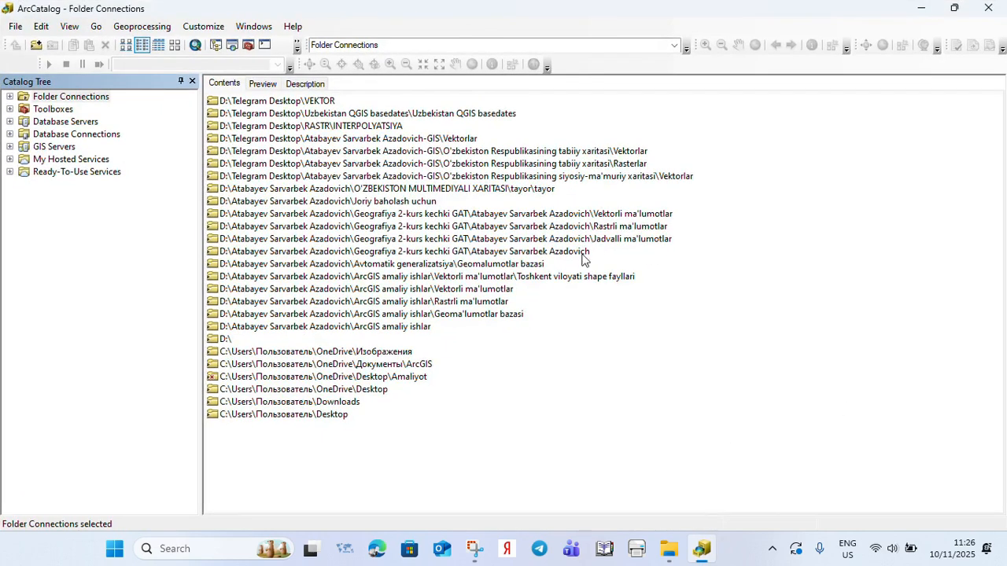
Start Connect To Folder and expand Local Disk (D:) under This PC to browse the Telegram Desktop subfolders.
left_click(15, 27)
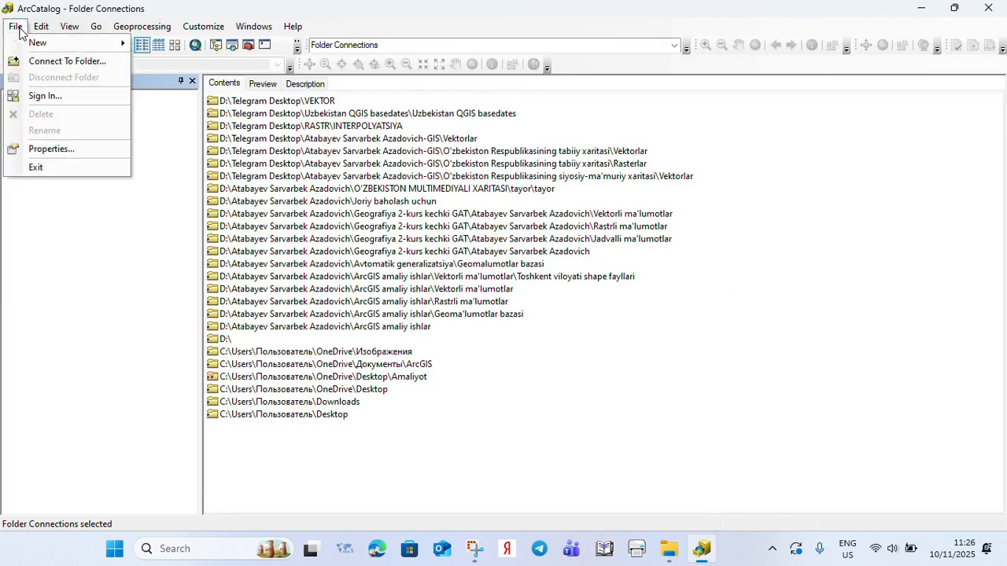
left_click(48, 62)
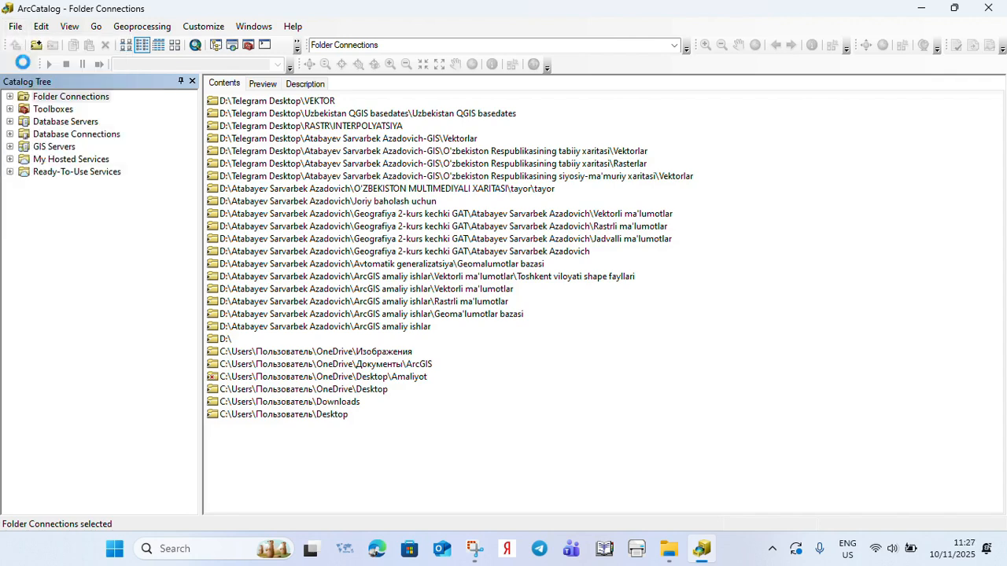
left_click_drag(585, 153, 554, 117)
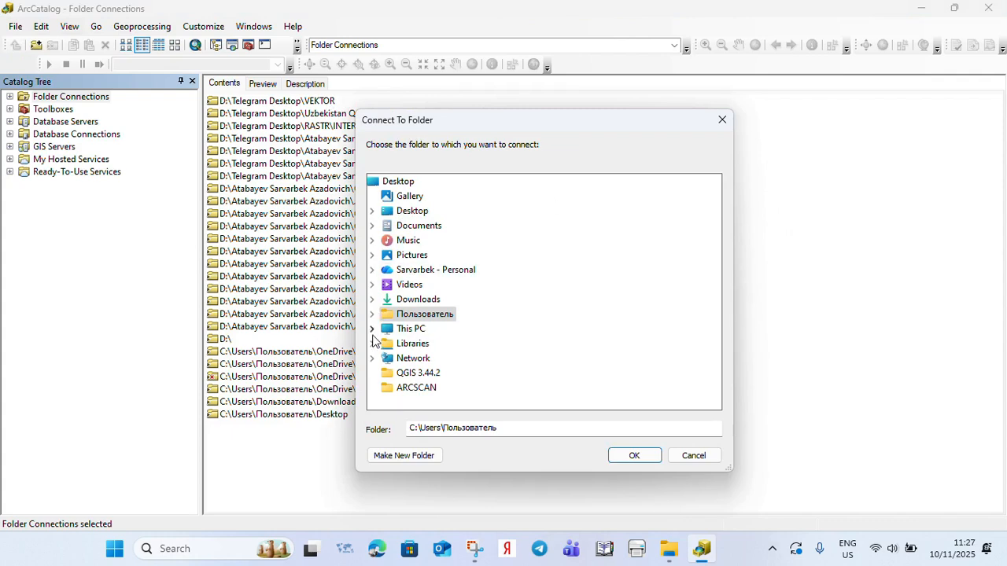
left_click(372, 329)
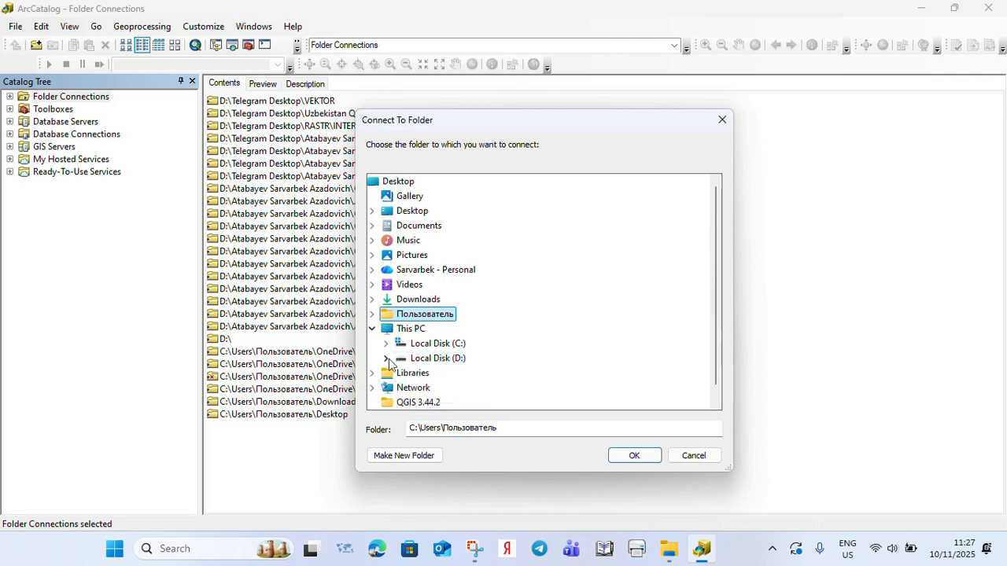
left_click(386, 359)
left_click(400, 328)
scroll(400, 332, "down", 1)
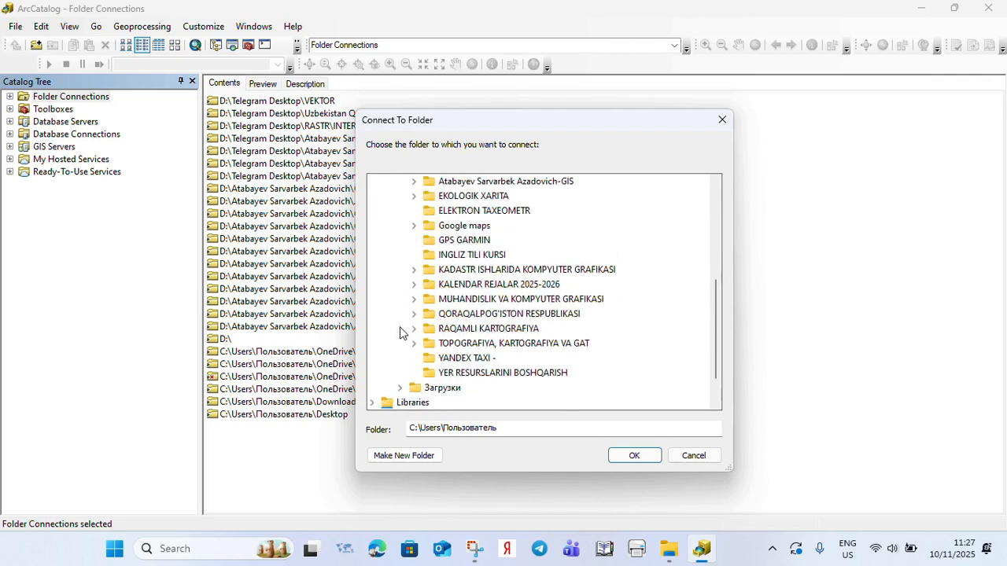
scroll(402, 331, "up", 1)
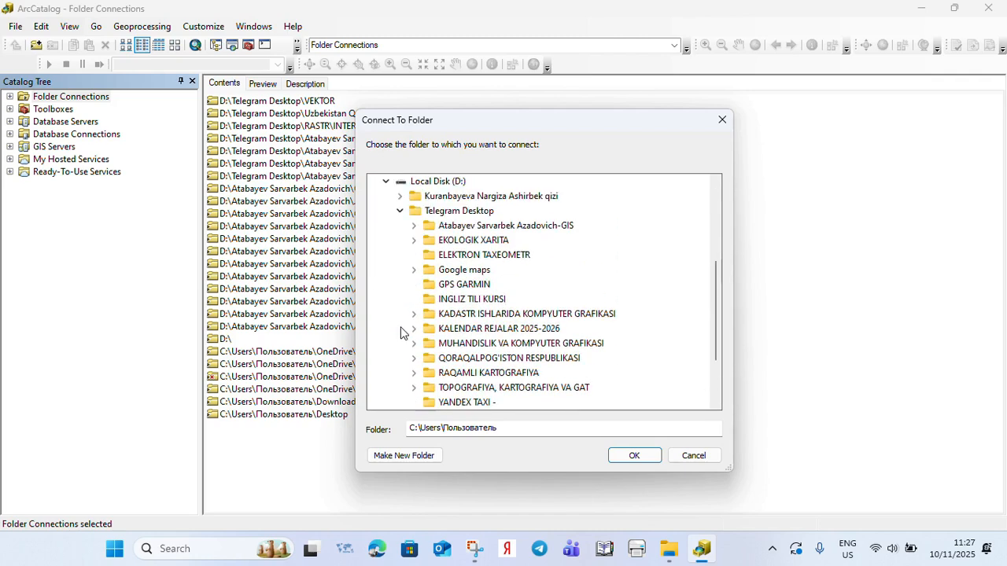
Choose the Vektorlar folder under O'zbekiston Respublikasining tabiiy xaritasi in the GIS project folder as the folder to connect.
left_click(413, 226)
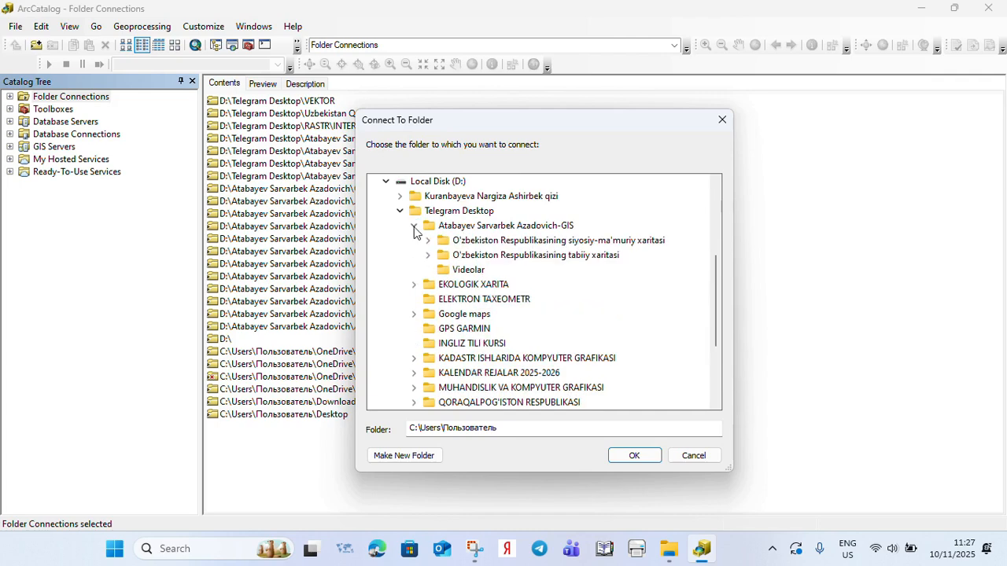
left_click(428, 255)
double_click(472, 344)
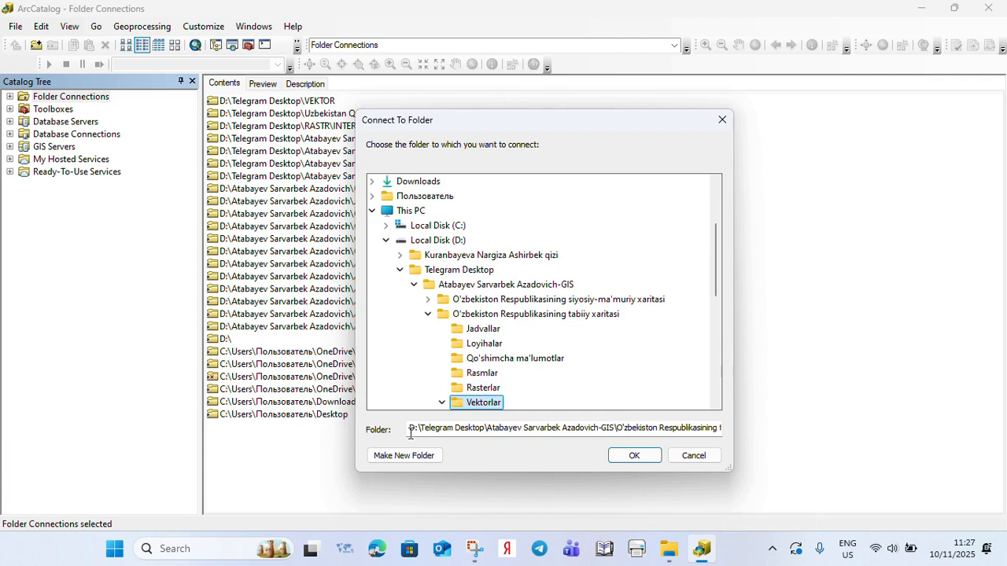
Check the full path of the Vektorlar folder under O'zbekiston Respublikasining tabiiy xaritasi and connect to that folder.
left_click_drag(410, 433, 692, 433)
left_click(706, 433)
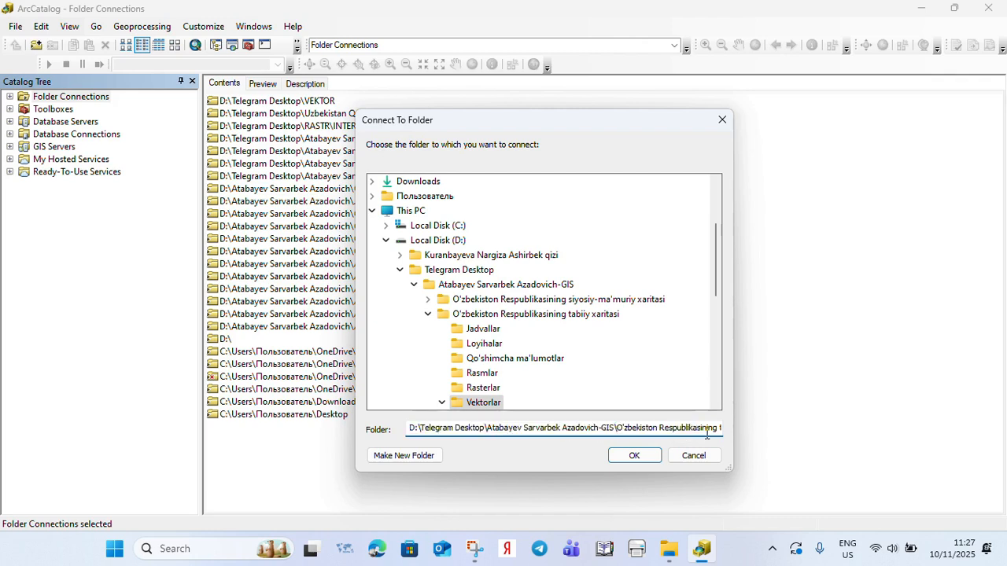
double_click(708, 435)
double_click(719, 434)
left_click(713, 429)
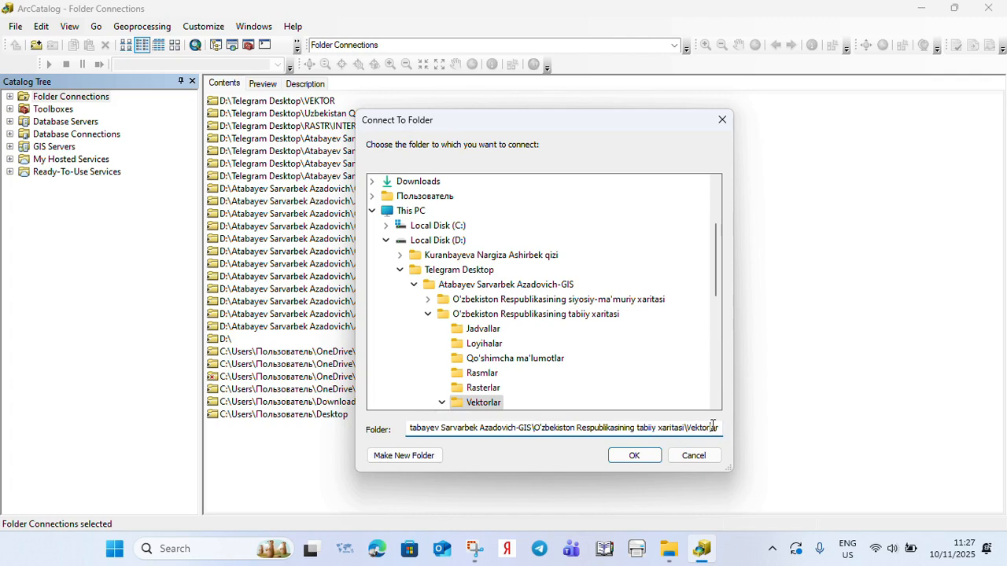
left_click(635, 457)
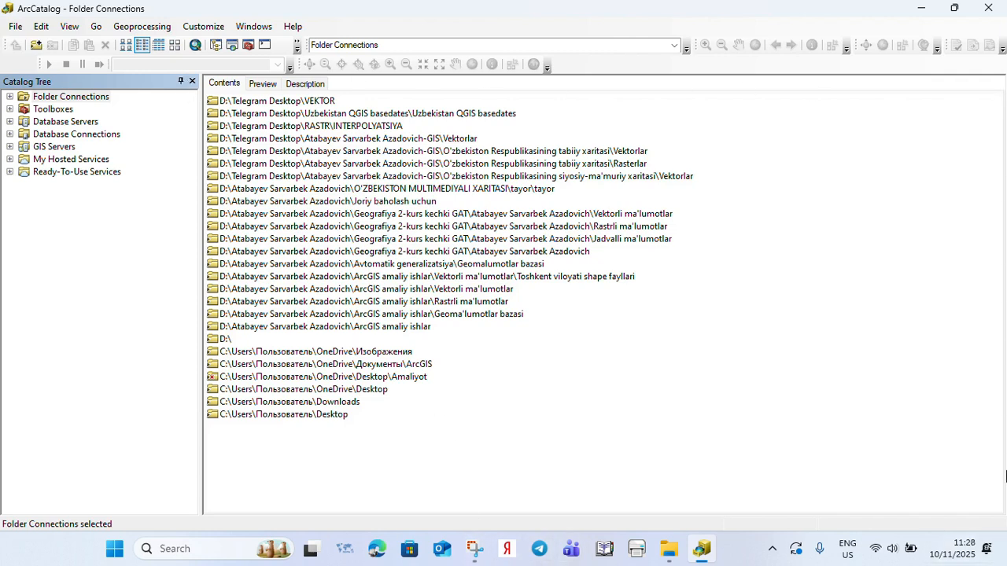
left_click(37, 45)
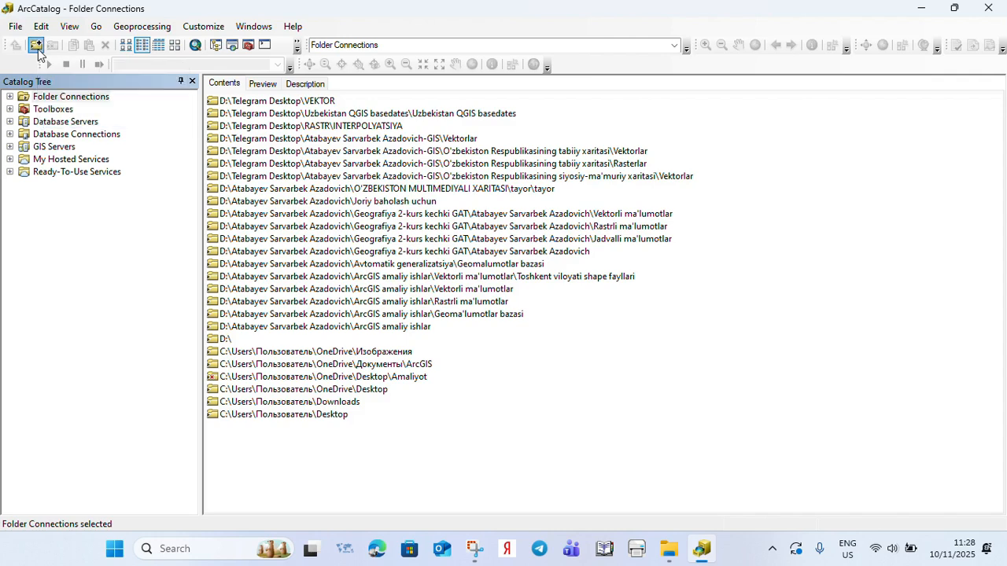
left_click_drag(609, 166, 609, 88)
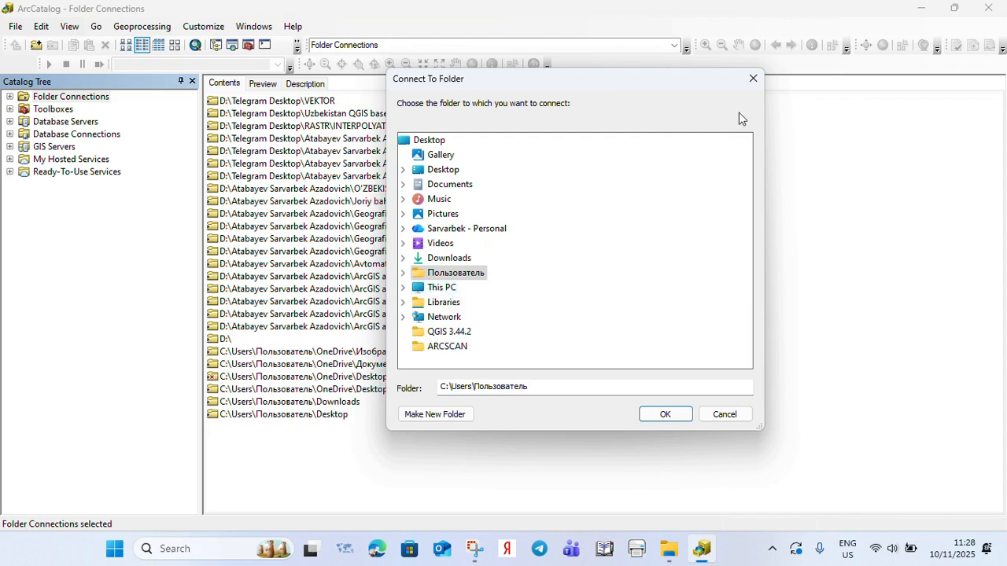
left_click(753, 79)
left_click(15, 26)
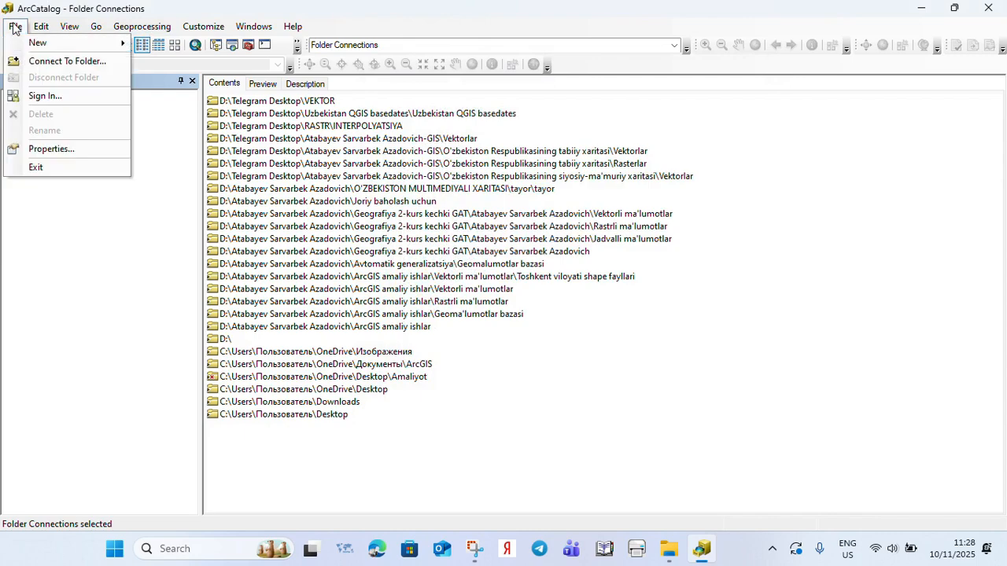
left_click(32, 62)
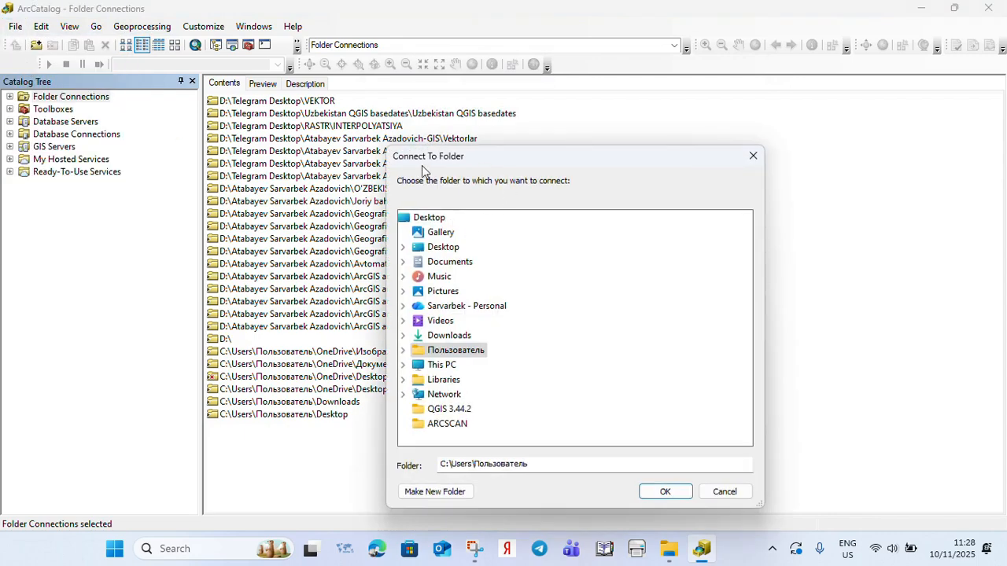
left_click(753, 156)
left_click(36, 45)
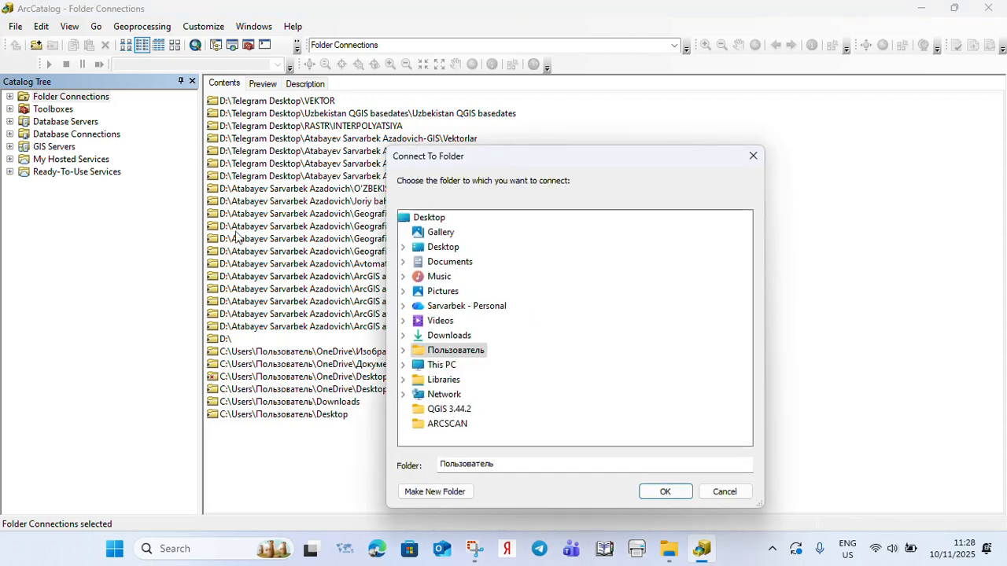
left_click(463, 350)
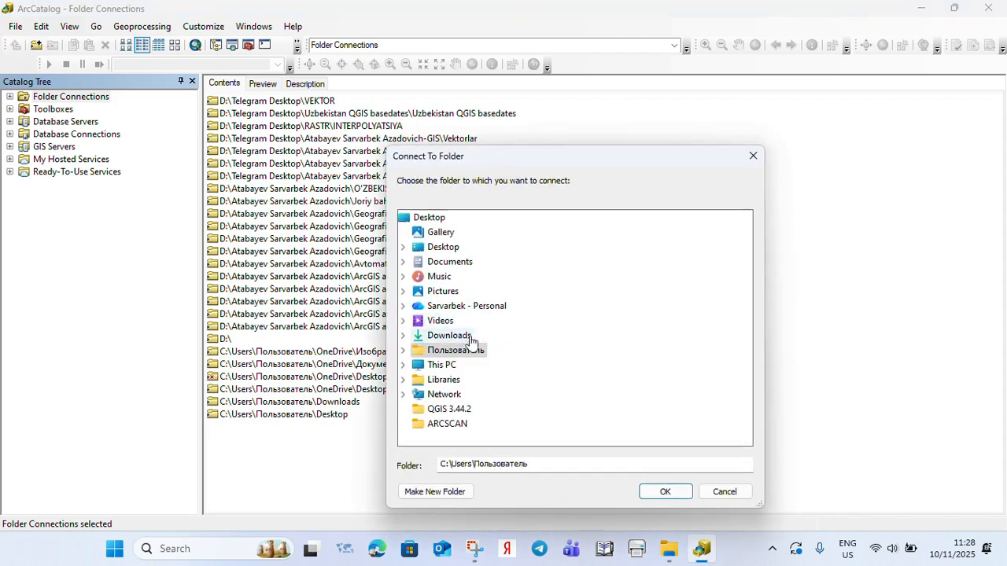
left_click(753, 156)
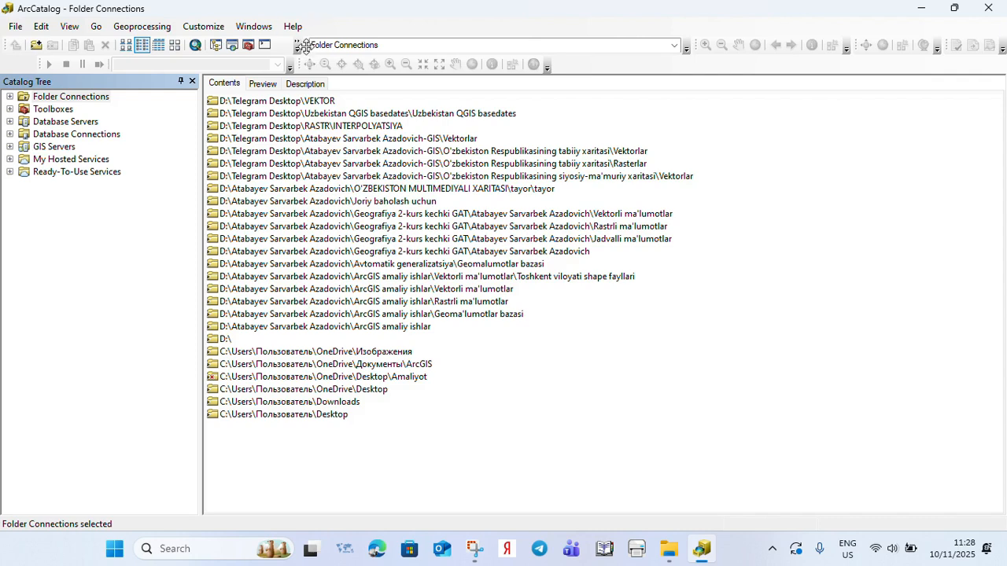
left_click_drag(304, 46, 447, 420)
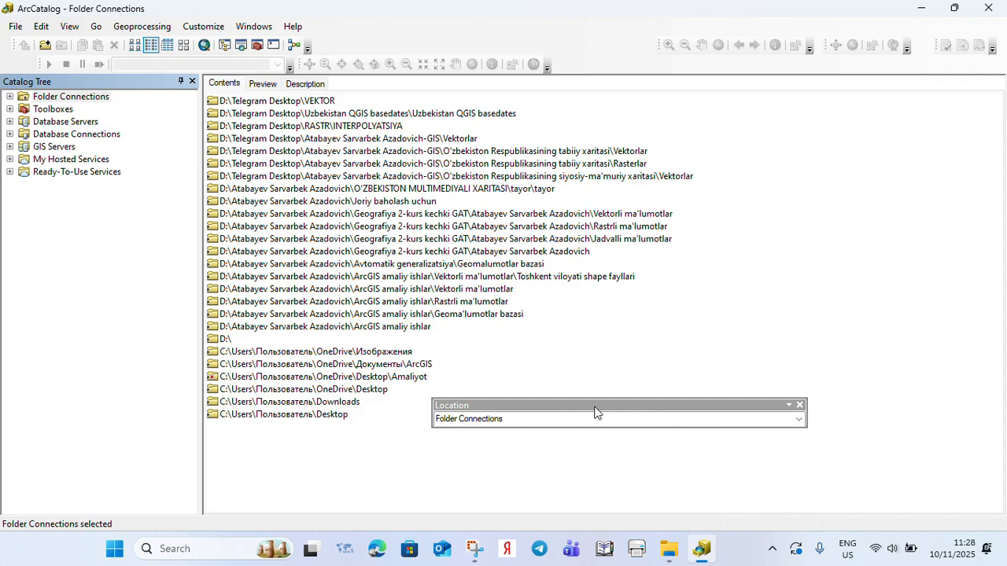
left_click_drag(596, 405, 517, 40)
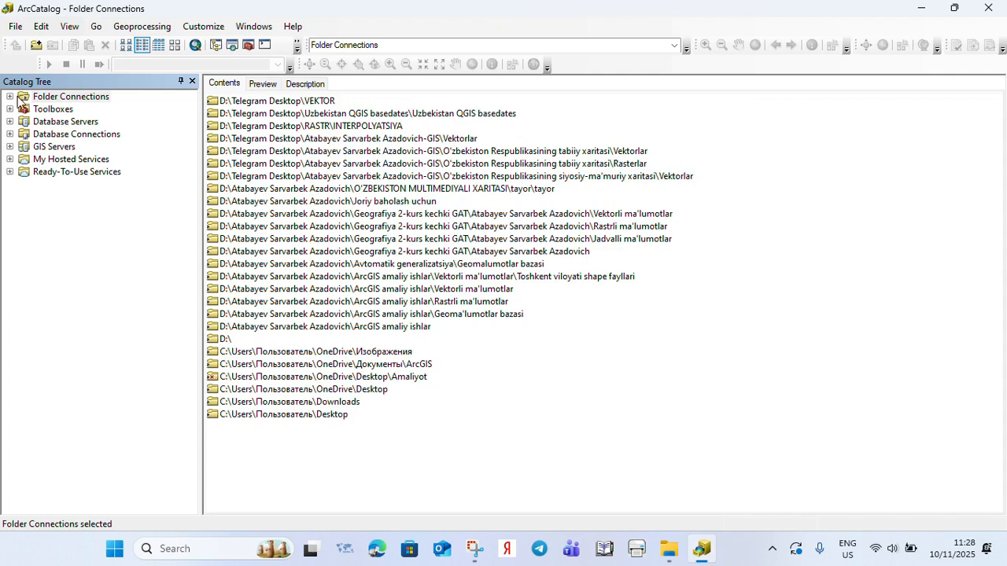
Expand Folder Connections in the catalog tree and widen the tree so the connection paths are readable.
left_click(9, 96)
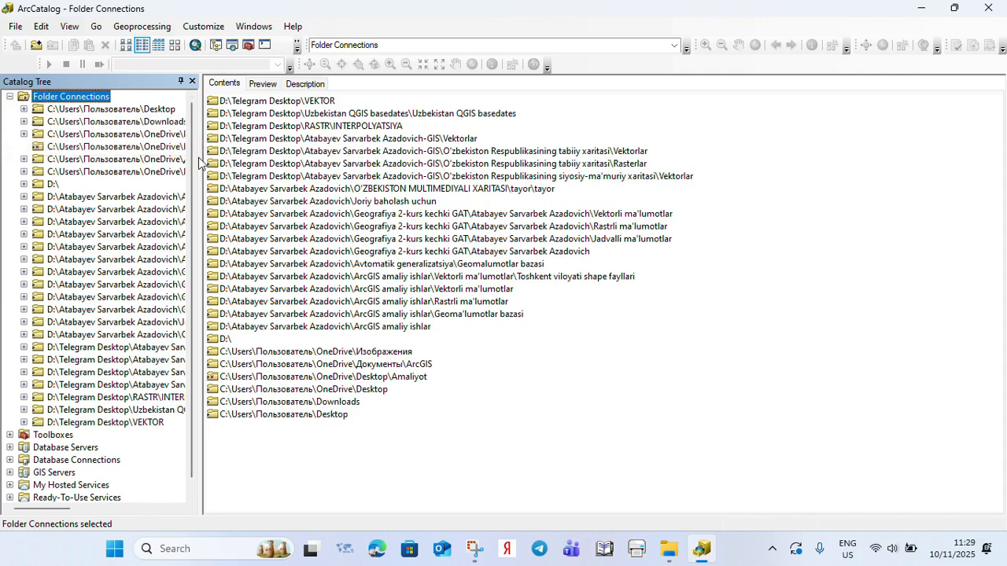
left_click_drag(198, 163, 358, 163)
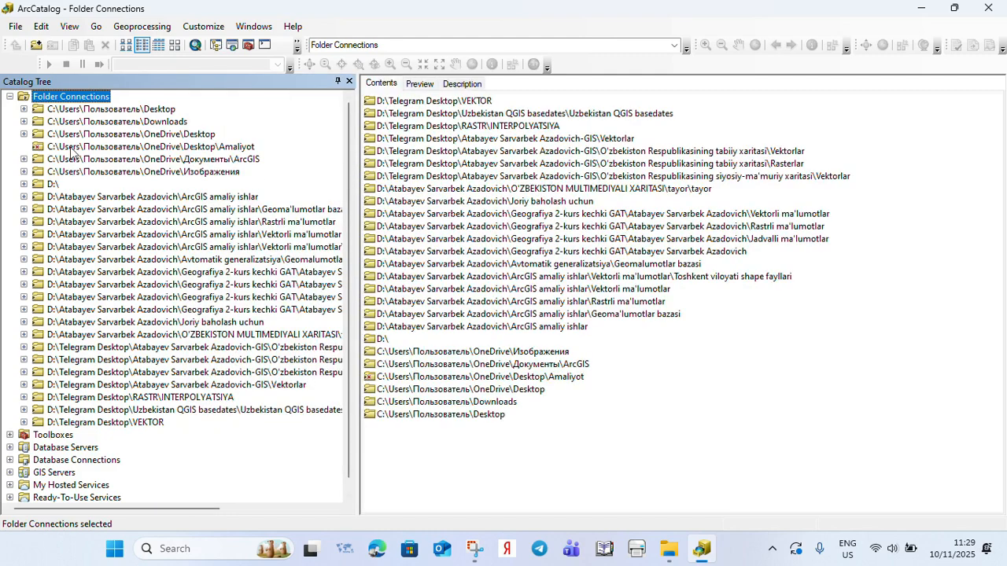
left_click(10, 97)
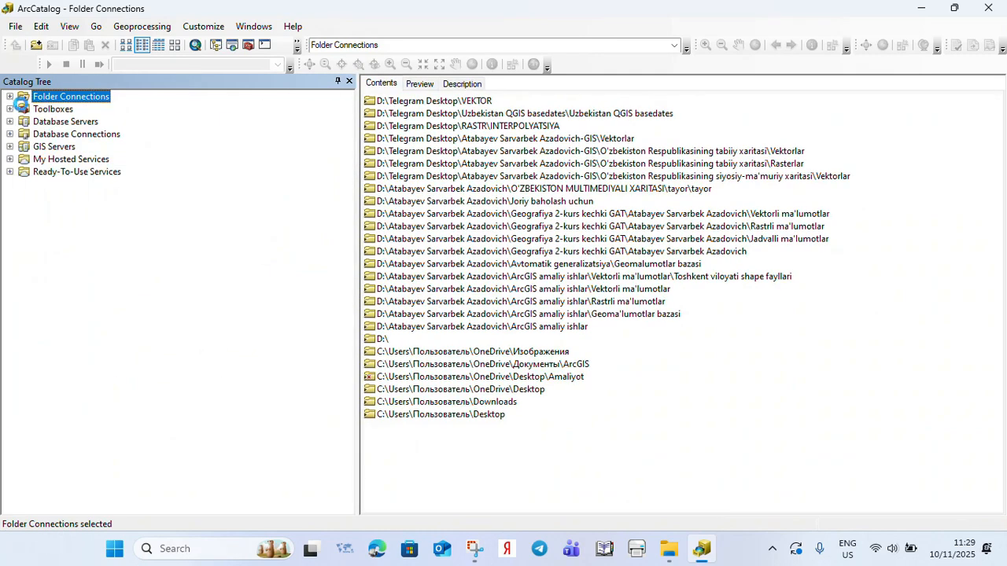
left_click(9, 97)
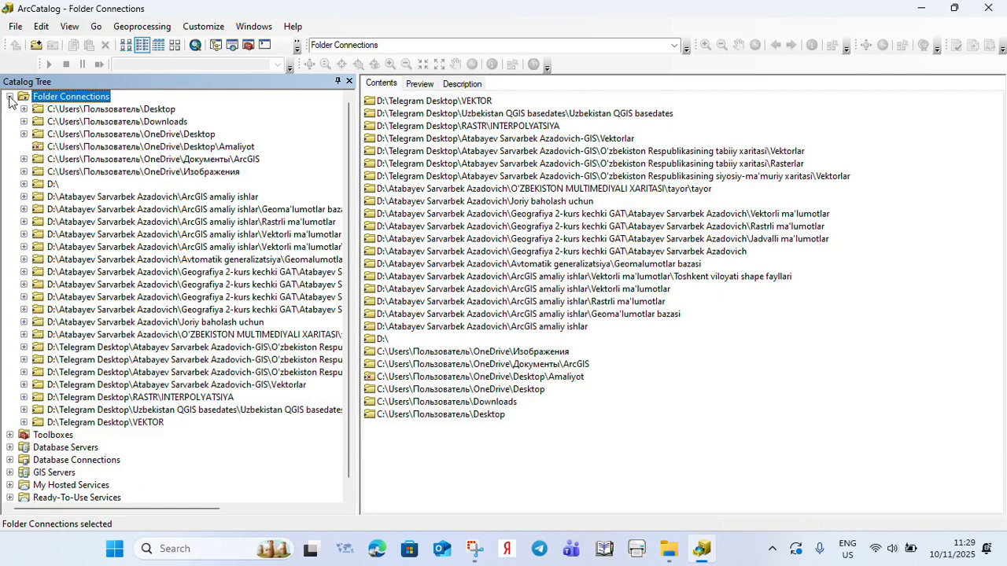
Expand the D:\ connection and collapse the nested folders inside Telegram Desktop.
left_click(23, 184)
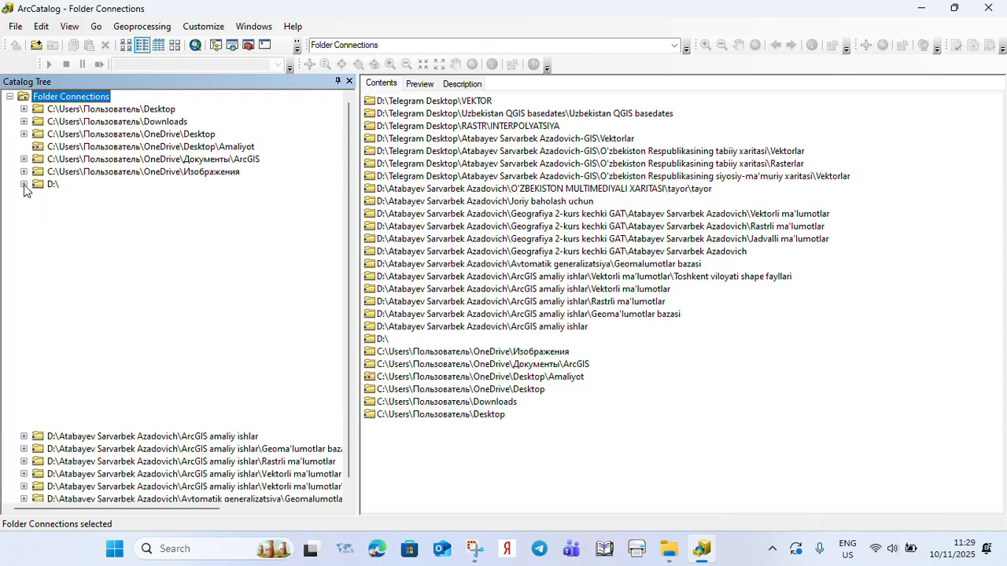
left_click(79, 222)
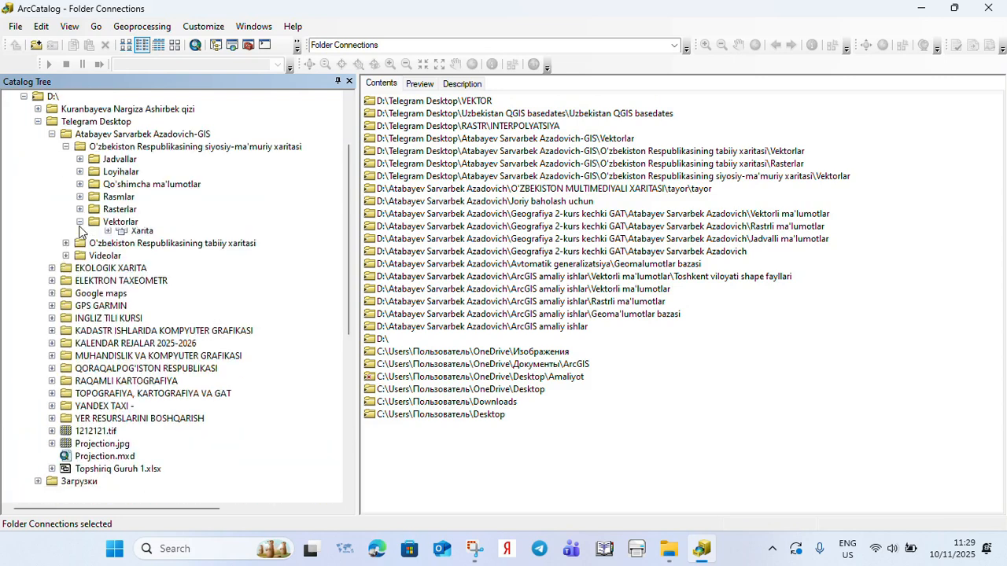
left_click(66, 147)
left_click(52, 133)
left_click(36, 122)
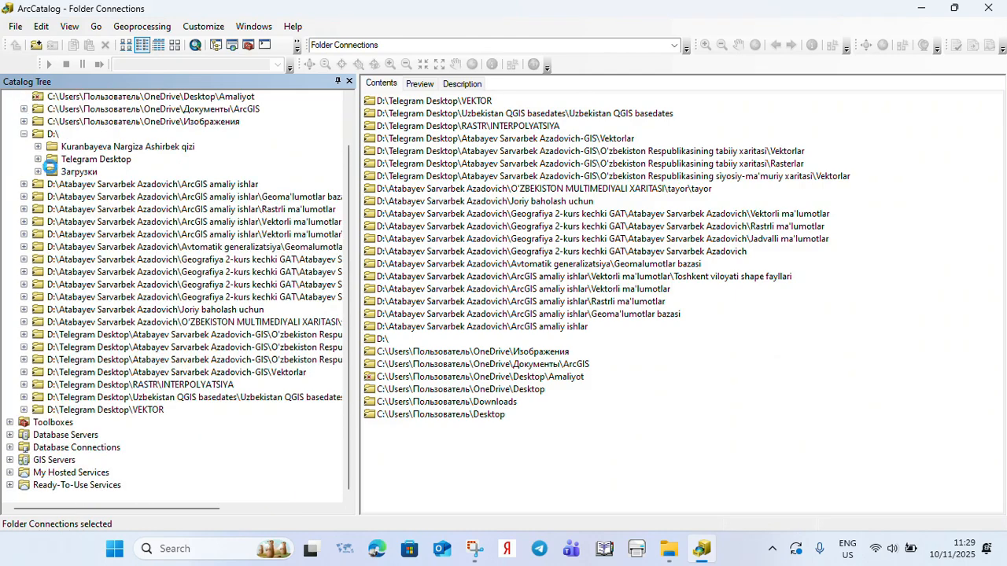
Expand Telegram Desktop and the GIS folder down to O'zbekiston Respublikasining tabiiy xaritasi, and open its Vektorlar folder.
left_click(38, 159)
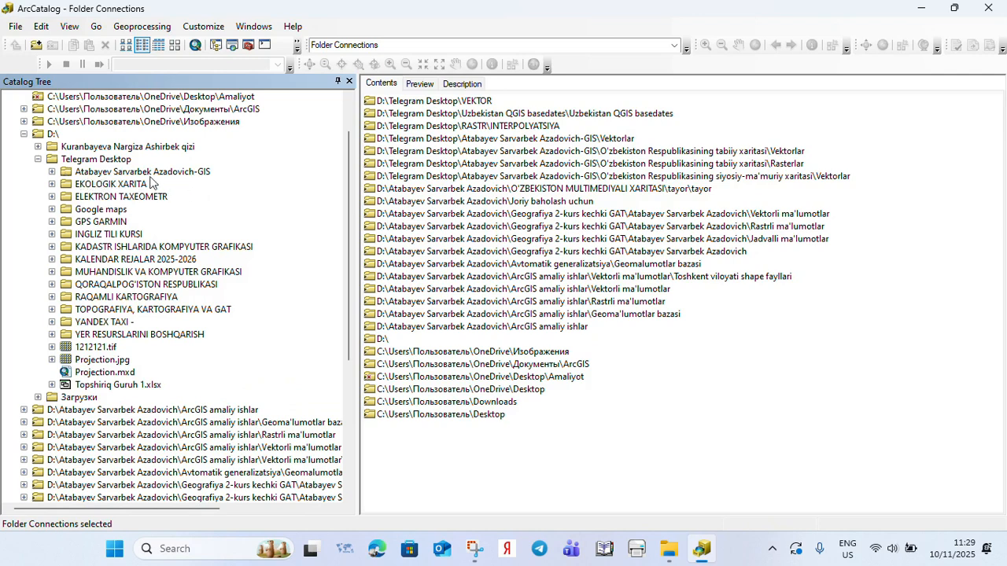
left_click(51, 172)
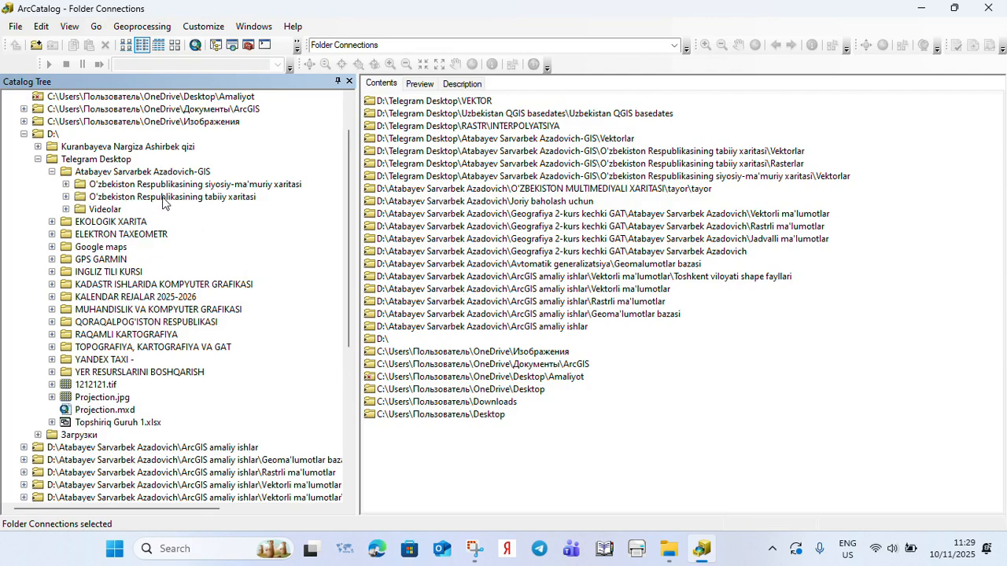
left_click(66, 197)
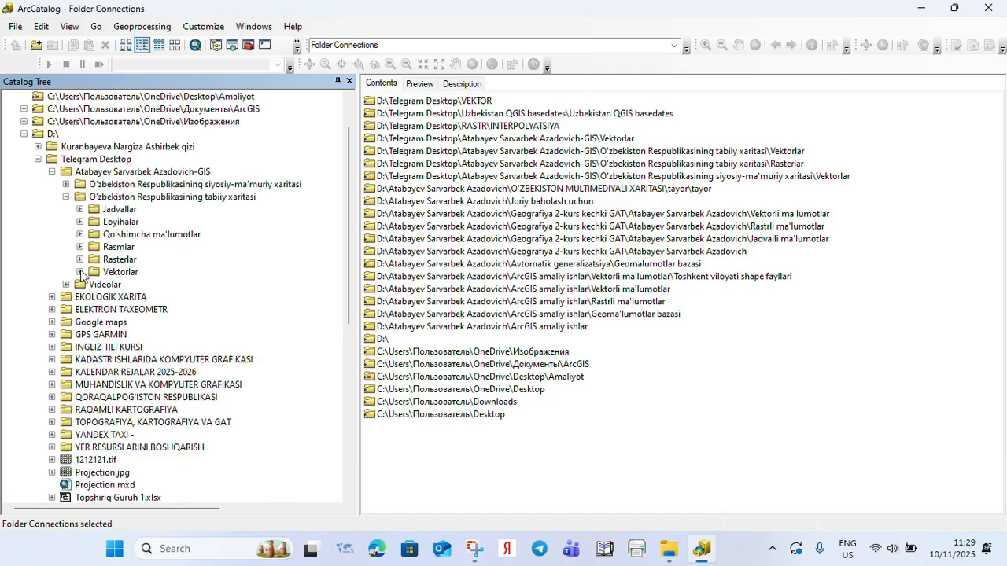
left_click(110, 273)
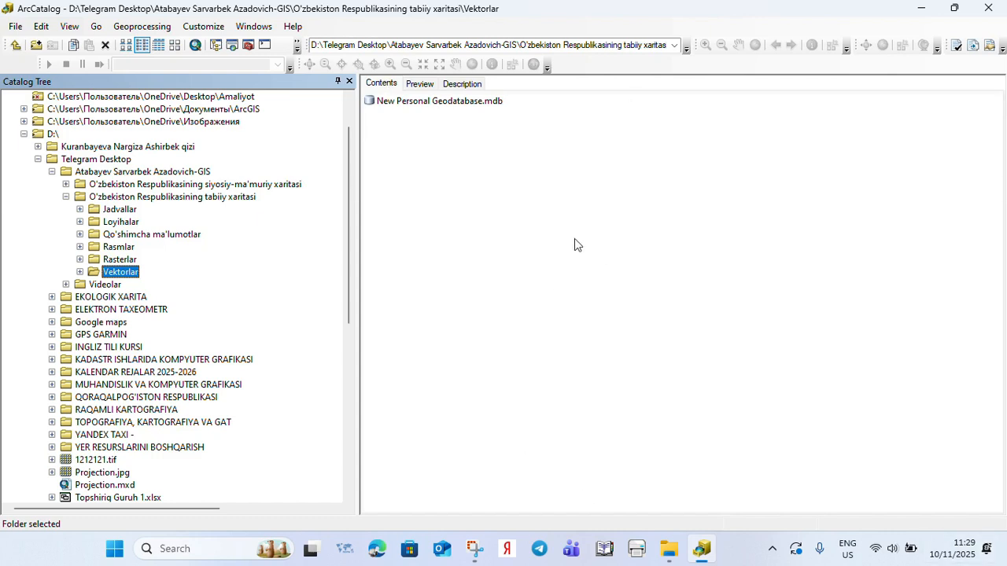
left_click(411, 103)
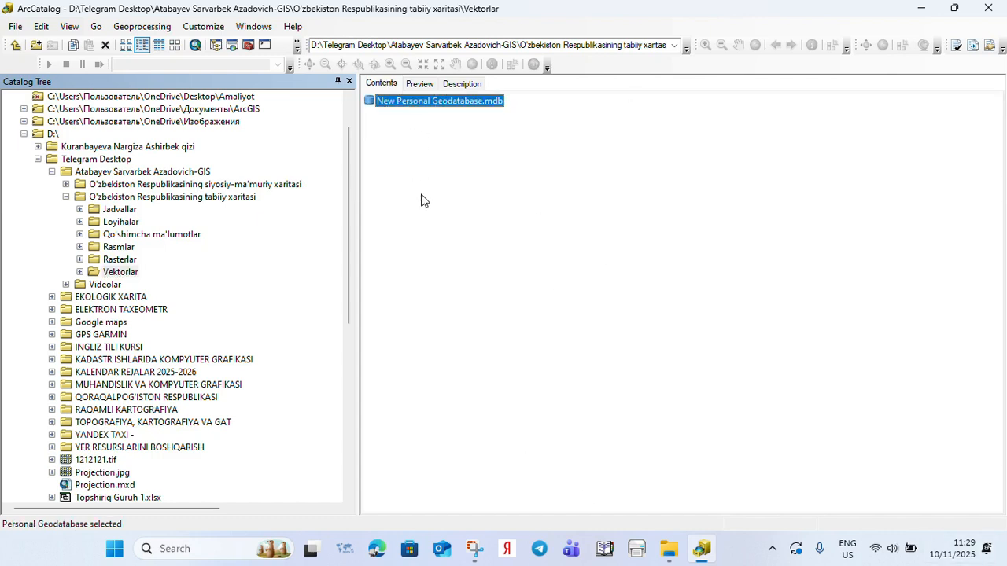
left_click(421, 148)
left_click(414, 104)
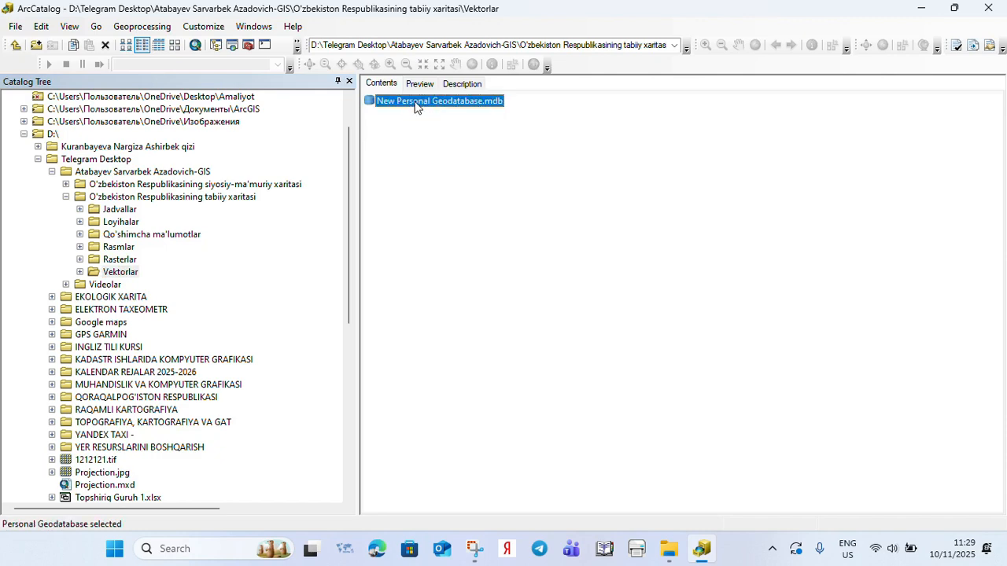
left_click(401, 109)
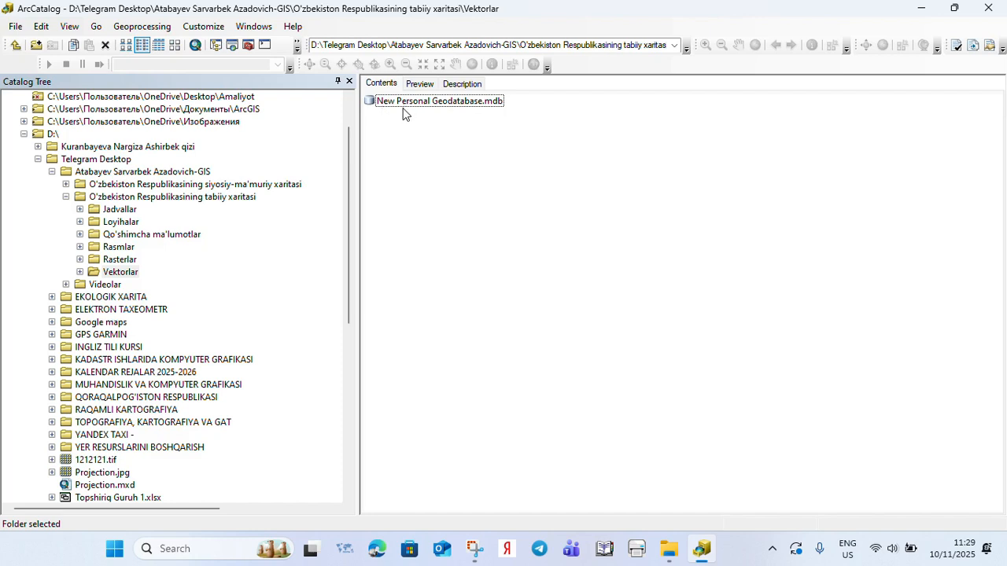
Examine the full path of the Vektorlar folder in the temporarily undocked Location toolbar.
left_click_drag(311, 47, 325, 280)
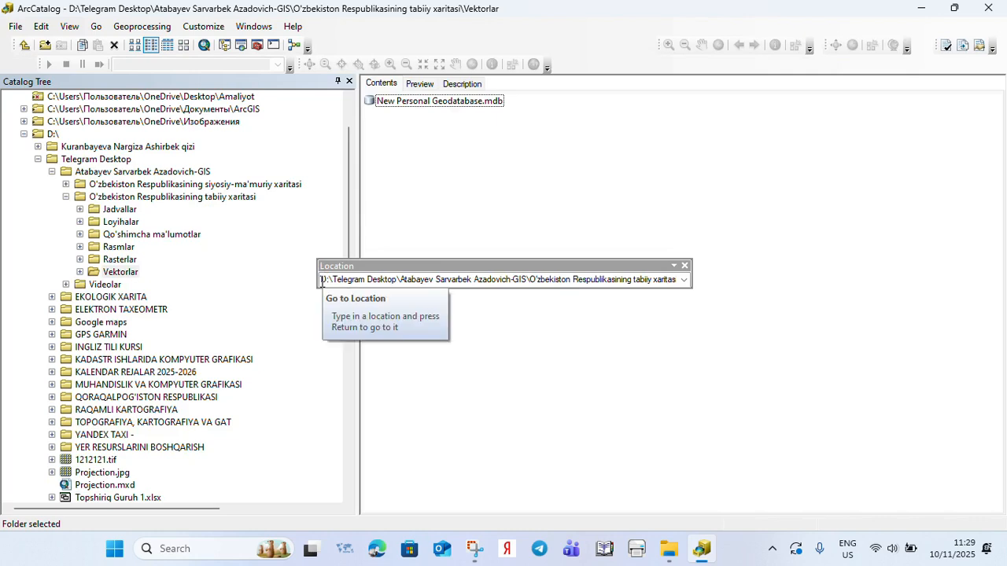
left_click(322, 281)
left_click_drag(323, 281, 242, 273)
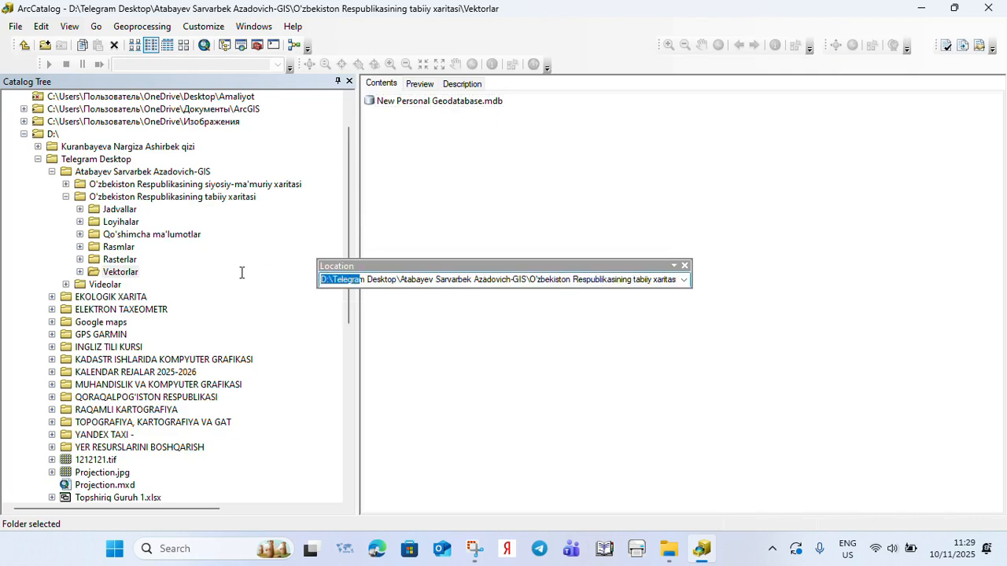
left_click_drag(329, 280, 680, 277)
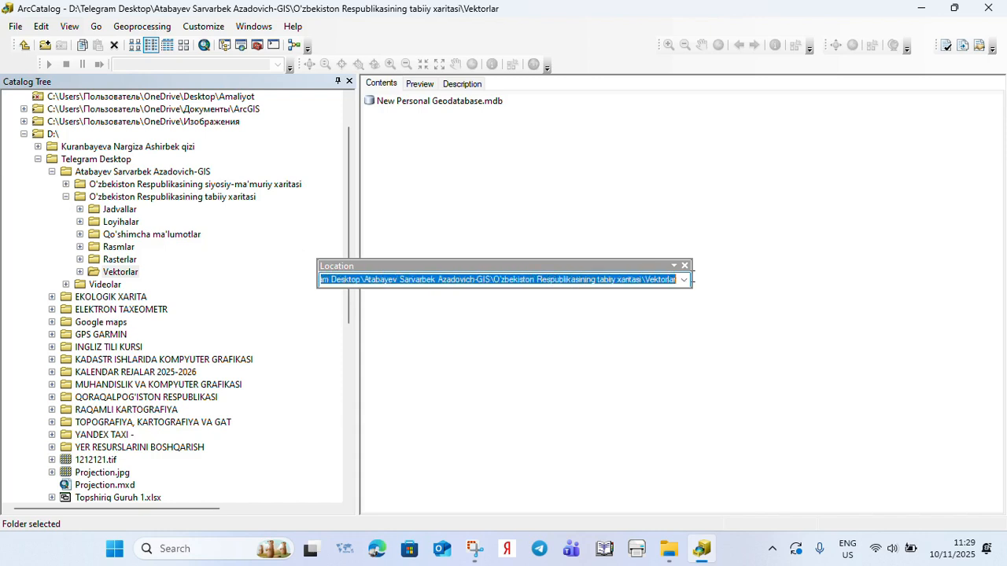
left_click(663, 281)
key("Return")
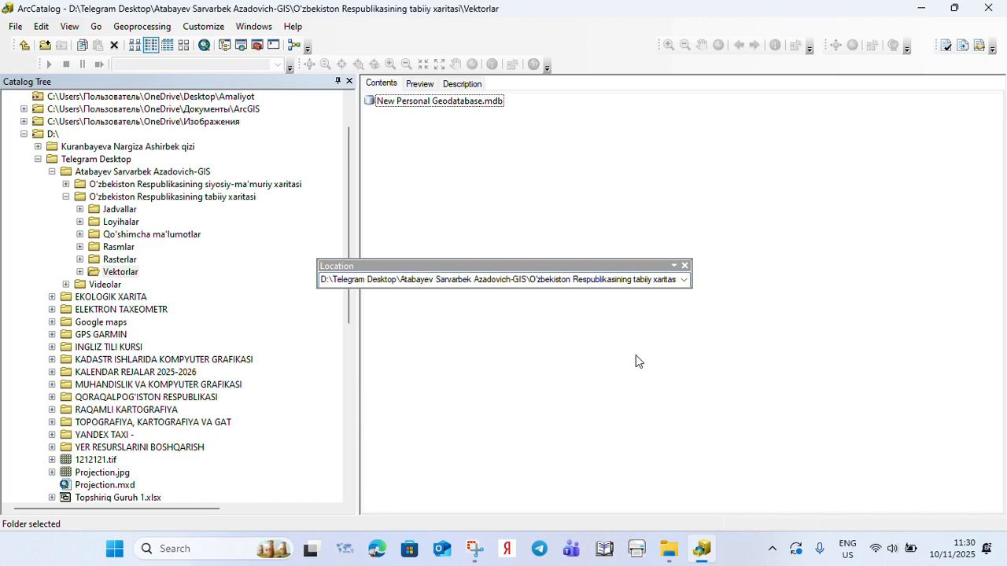
left_click_drag(472, 265, 477, 49)
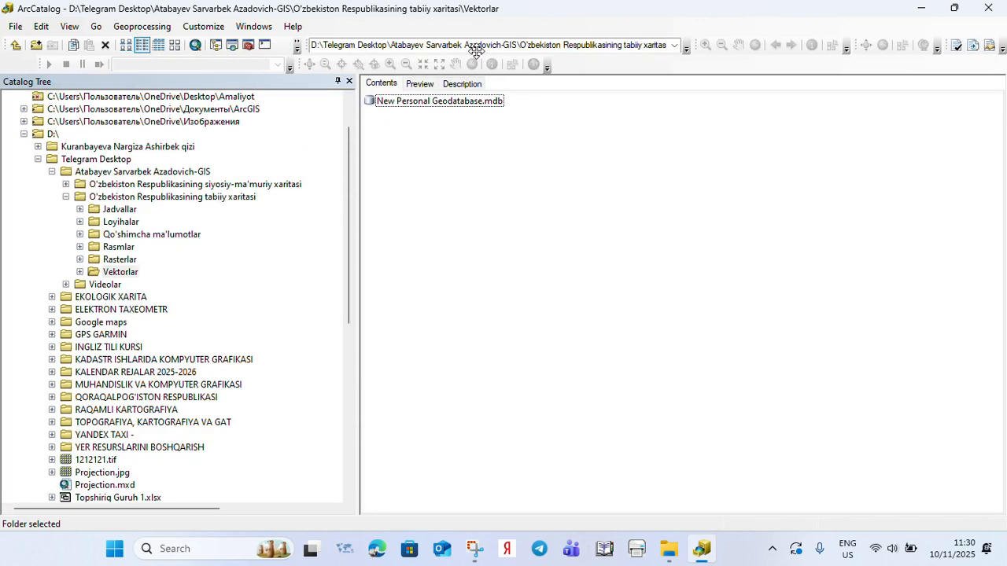
Narrow the catalog tree and create a new personal geodatabase in the Vektorlar folder.
left_click(407, 108)
left_click(419, 172)
left_click_drag(355, 148, 223, 119)
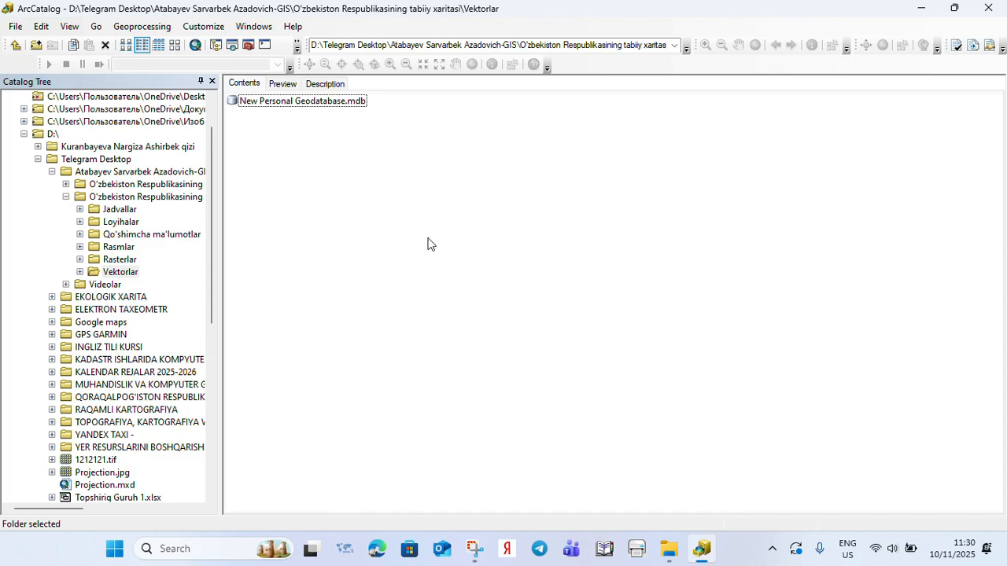
right_click(443, 218)
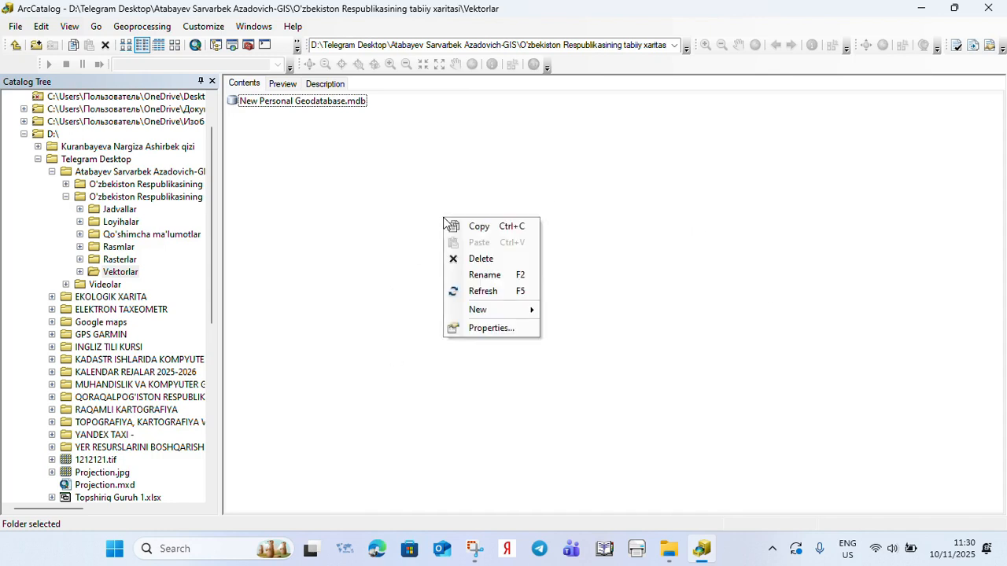
mouse_move(483, 318)
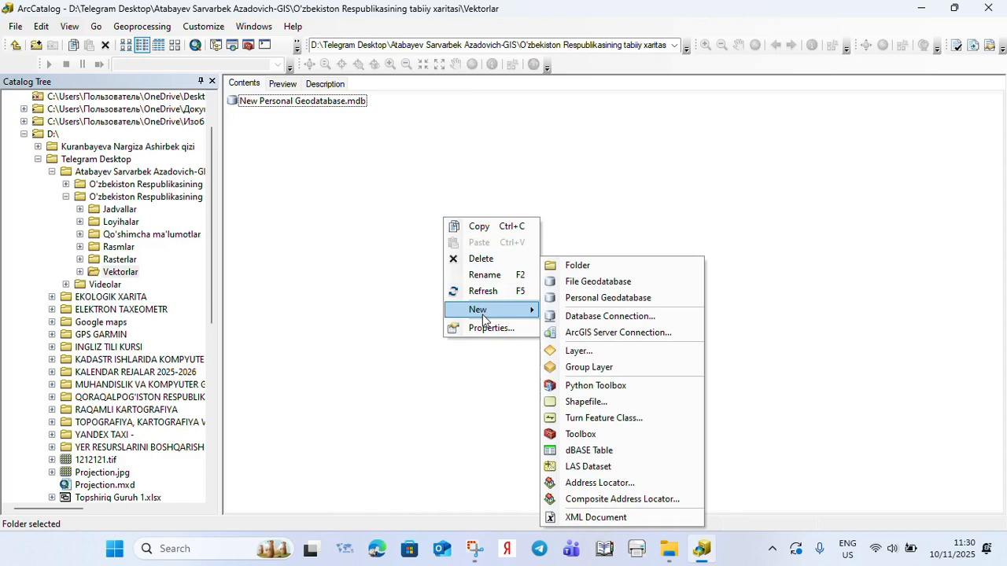
left_click(573, 299)
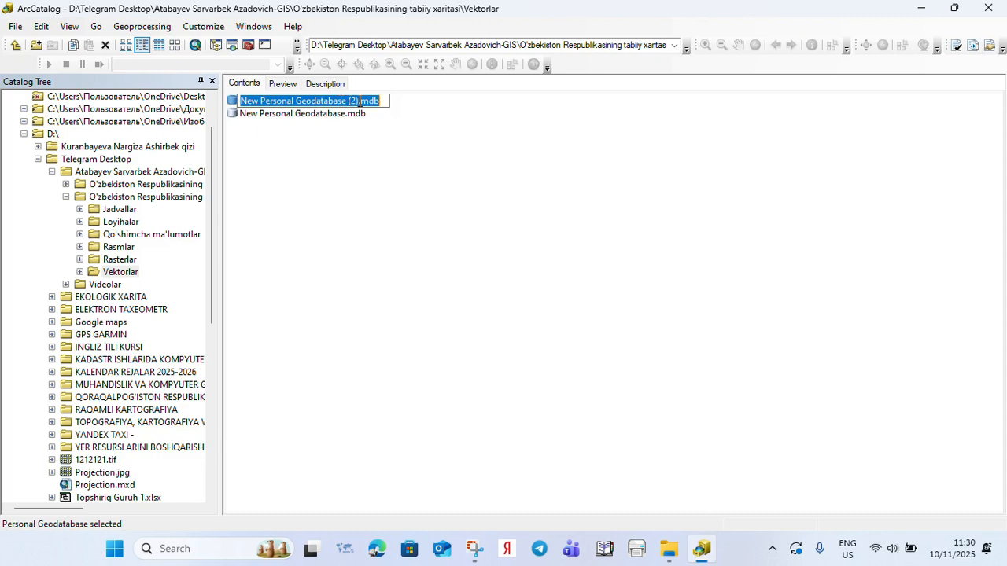
Keep the default name of the new personal geodatabase in the Vektorlar folder and open the geodatabase.
left_click_drag(359, 100, 351, 102)
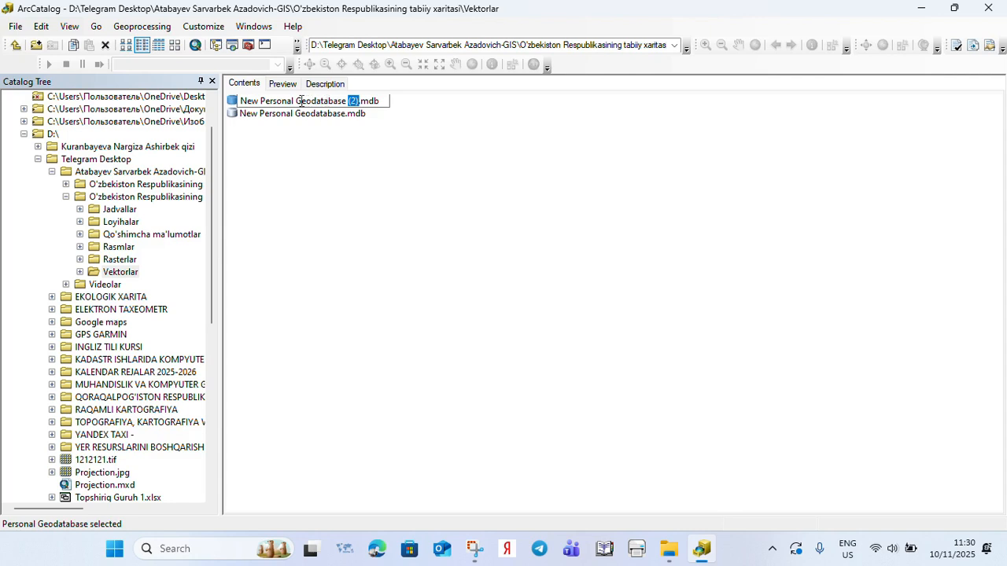
left_click_drag(243, 100, 424, 109)
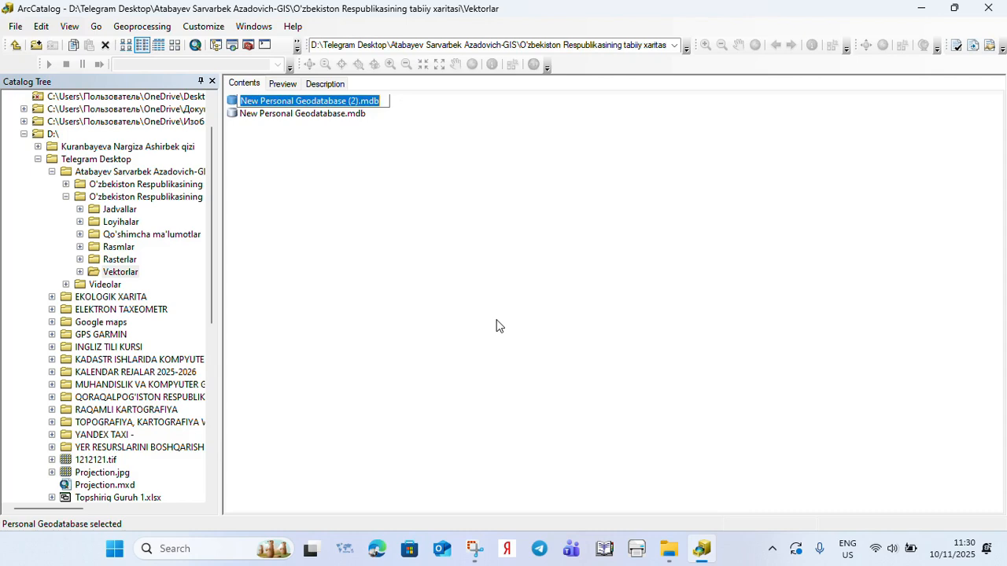
left_click(550, 348)
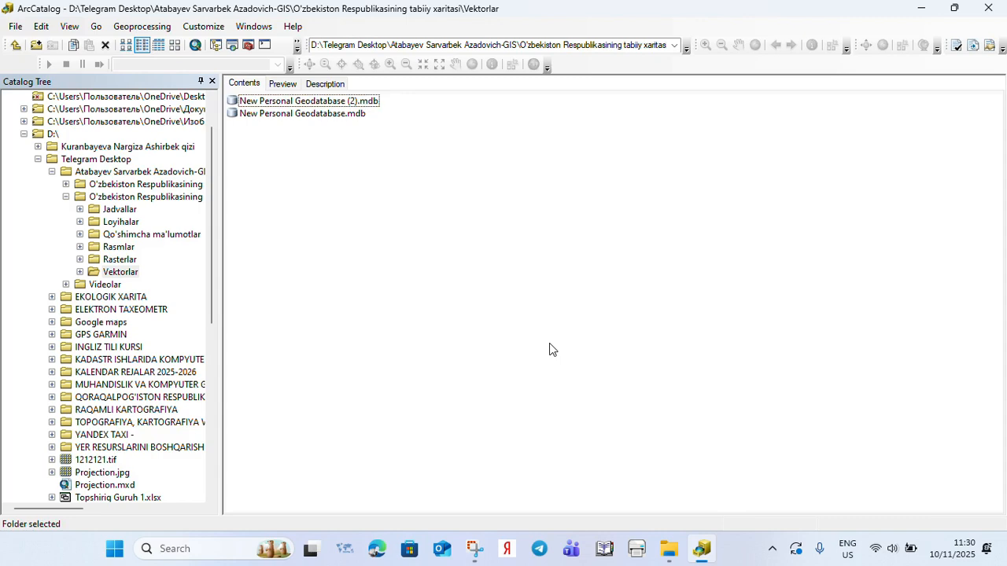
double_click(260, 103)
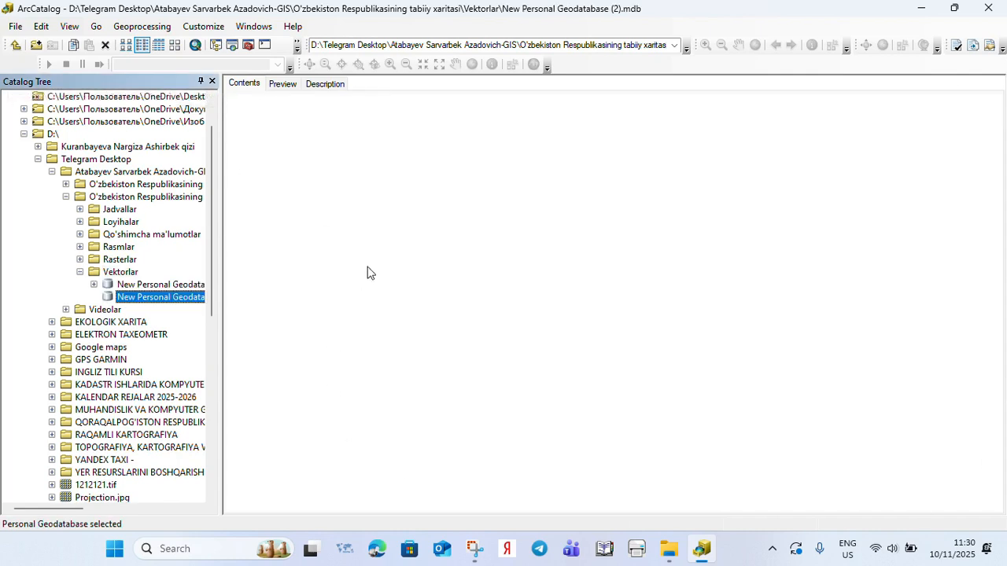
Start a new feature dataset in the open geodatabase, name it "Tabiiy xarita", and continue to the XY coordinate system choice.
right_click(419, 243)
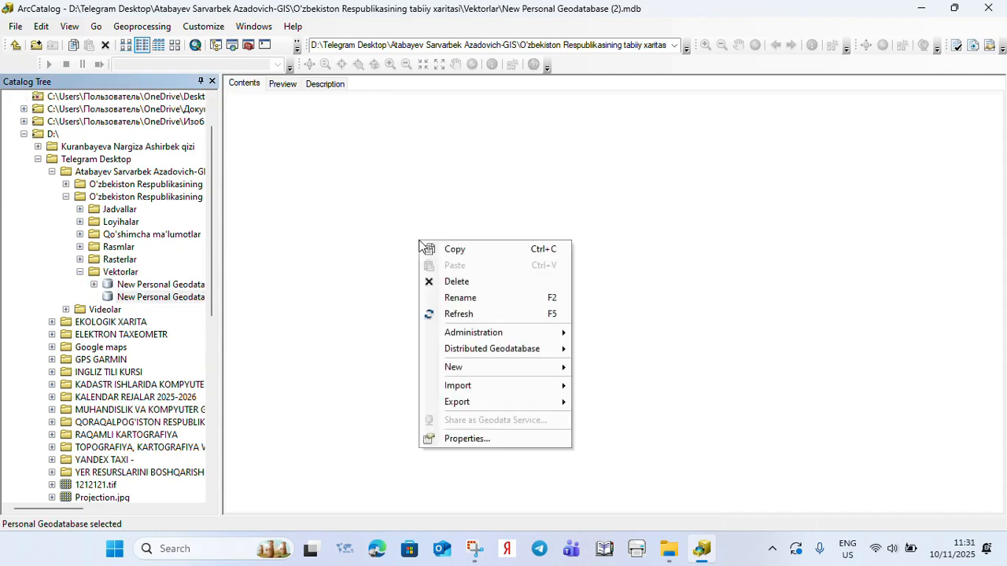
mouse_move(459, 371)
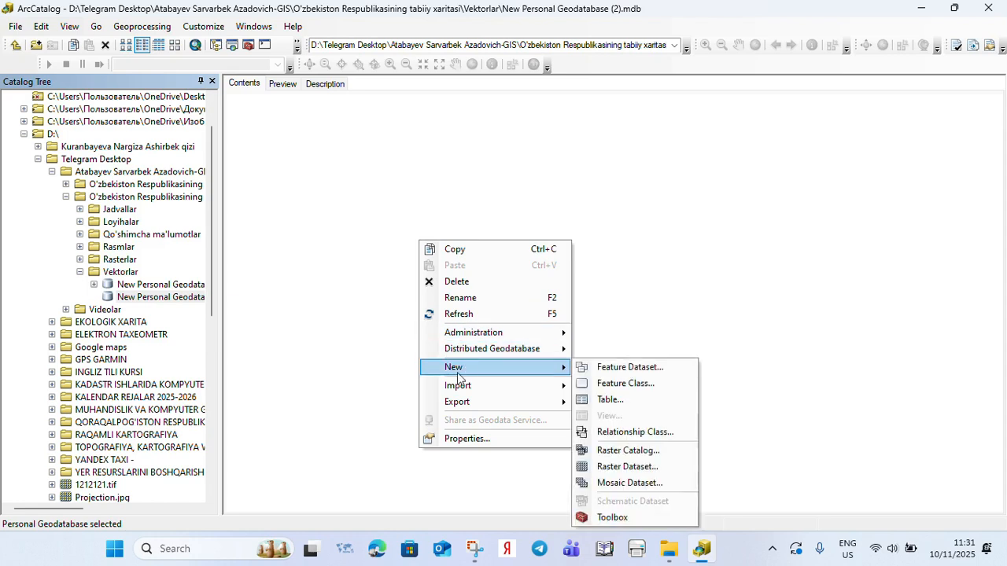
left_click(613, 368)
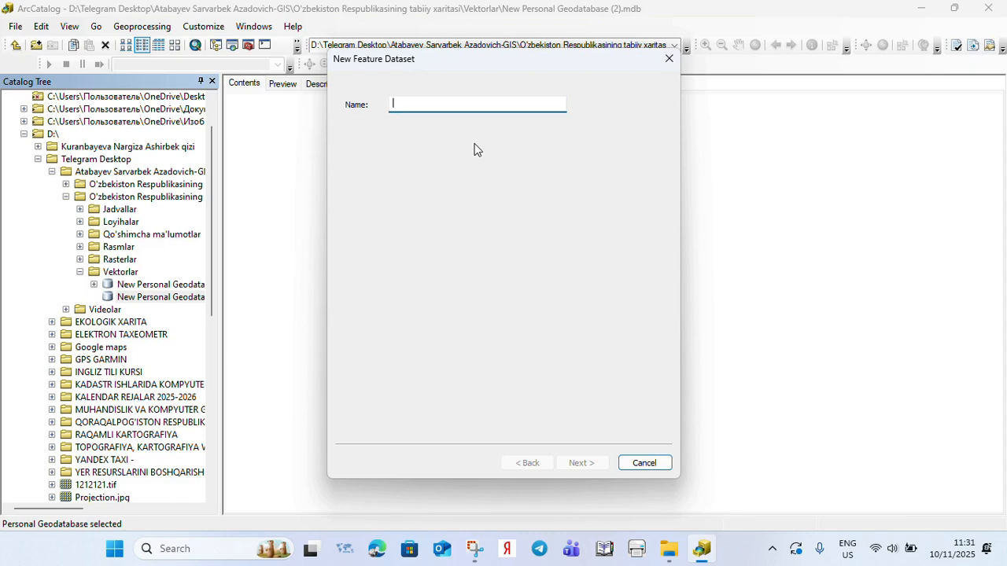
type("Tabi")
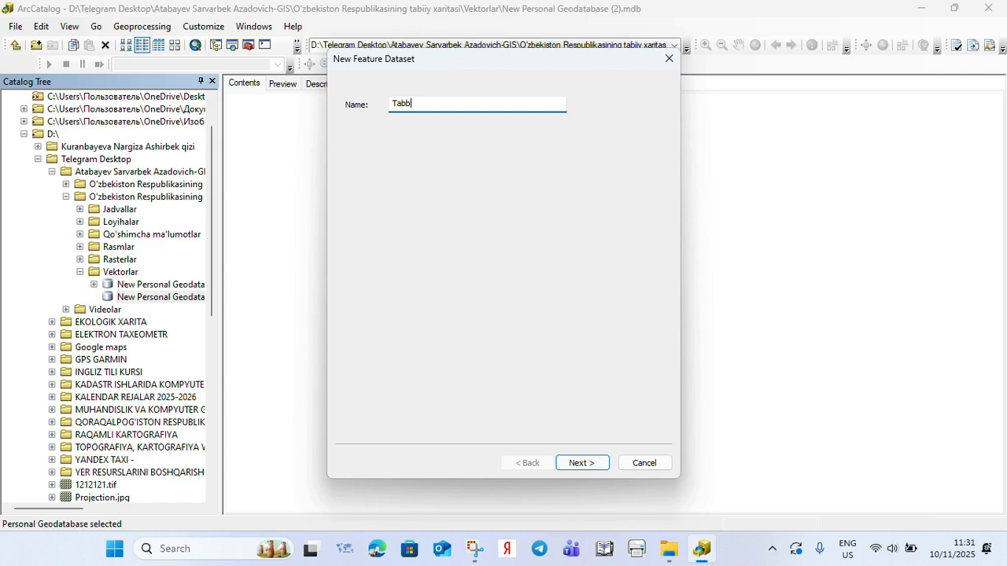
key("BackSpace")
key("BackSpace")
type("biiy xarita")
left_click(577, 465)
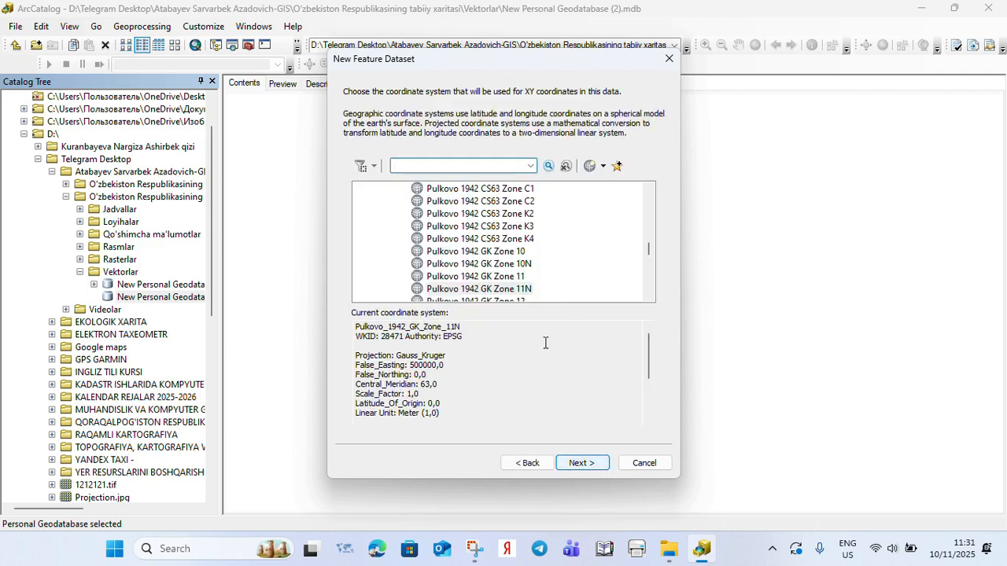
Collapse the Gauss Kruger folder and the Projected Coordinate Systems group in the coordinate system list.
left_click_drag(646, 250, 659, 195)
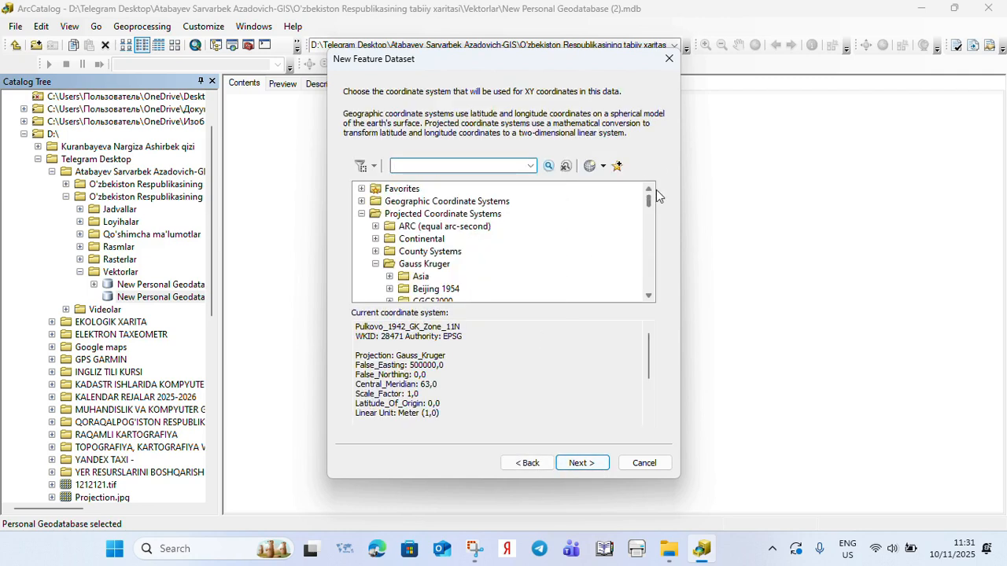
left_click(376, 264)
left_click(362, 214)
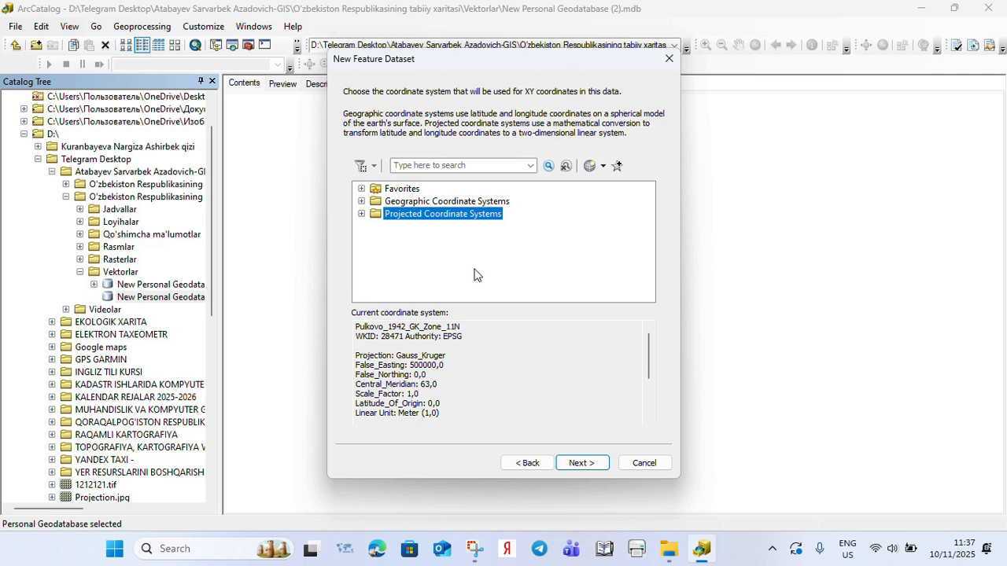
Examine the Geographic Coordinate Systems and Projected Coordinate Systems groups in turn.
left_click(406, 204)
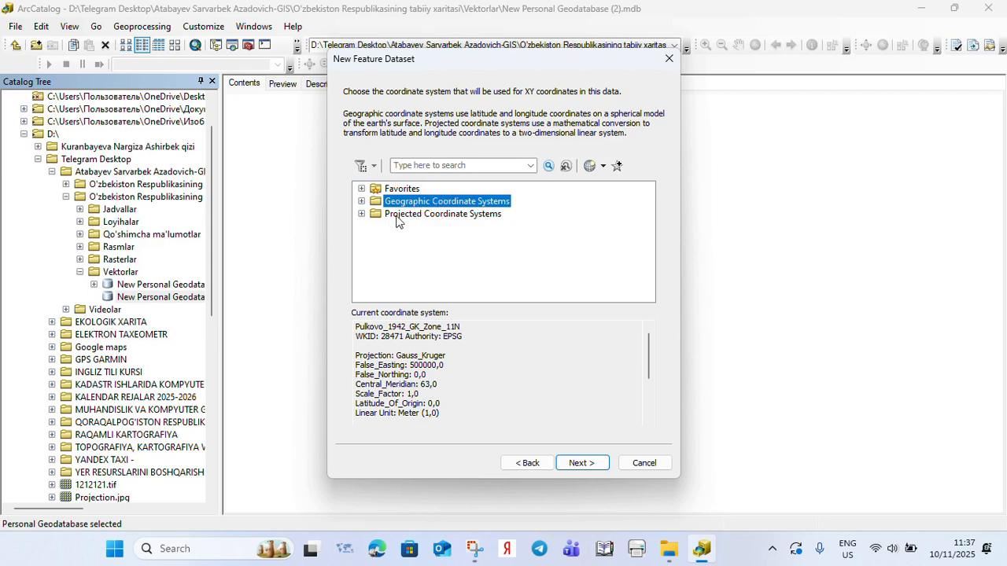
left_click(398, 218)
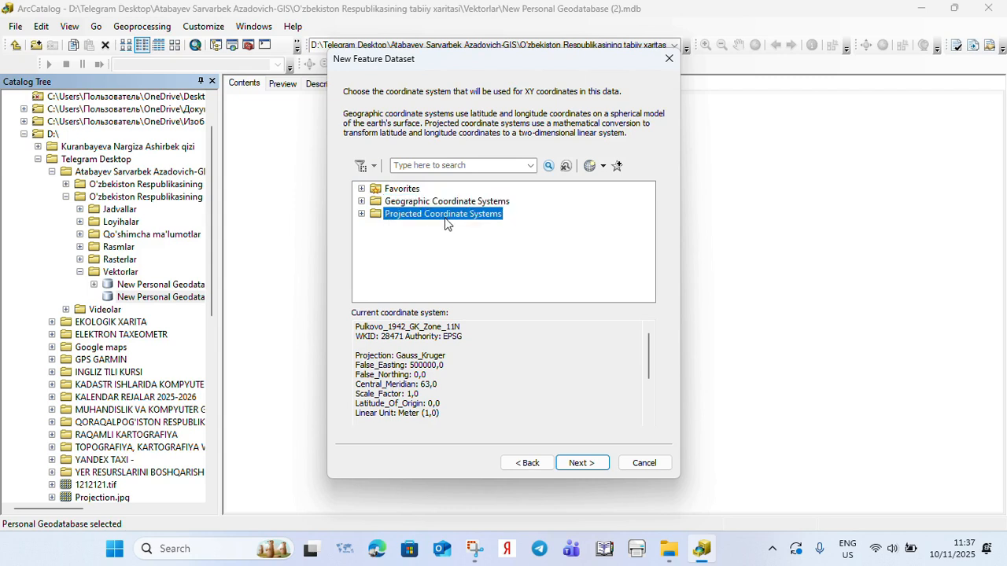
left_click(400, 203)
left_click(400, 214)
left_click(400, 205)
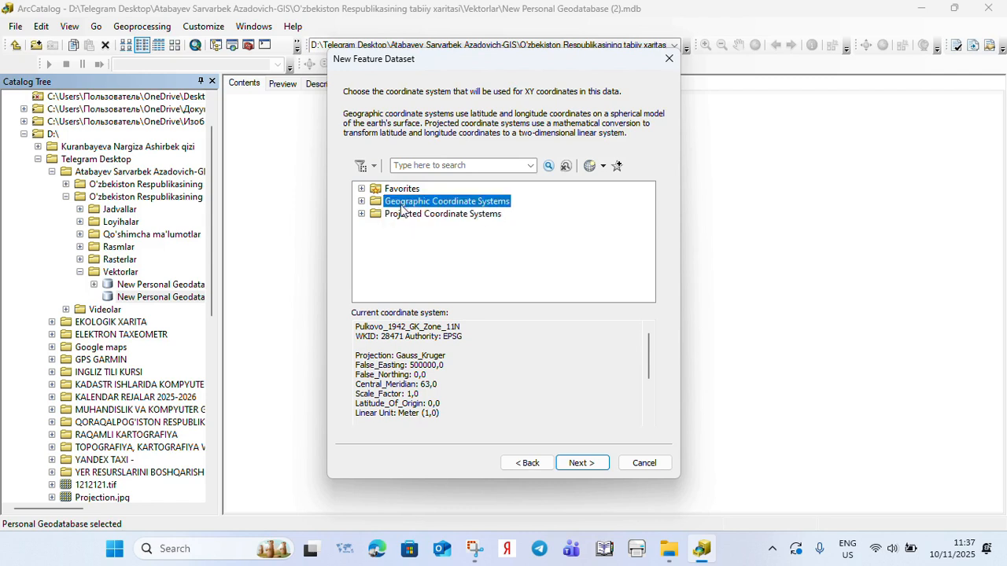
left_click(403, 215)
left_click(403, 206)
left_click(403, 214)
left_click(404, 205)
left_click(422, 214)
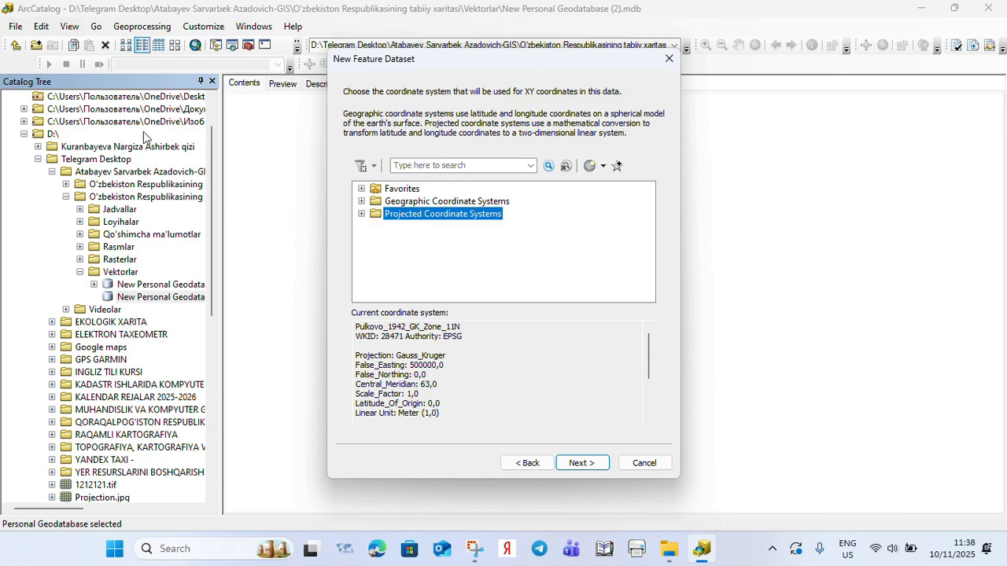
Choose WGS 1984 from the World folder of Geographic Coordinate Systems, and collapse the geographic group.
left_click(361, 202)
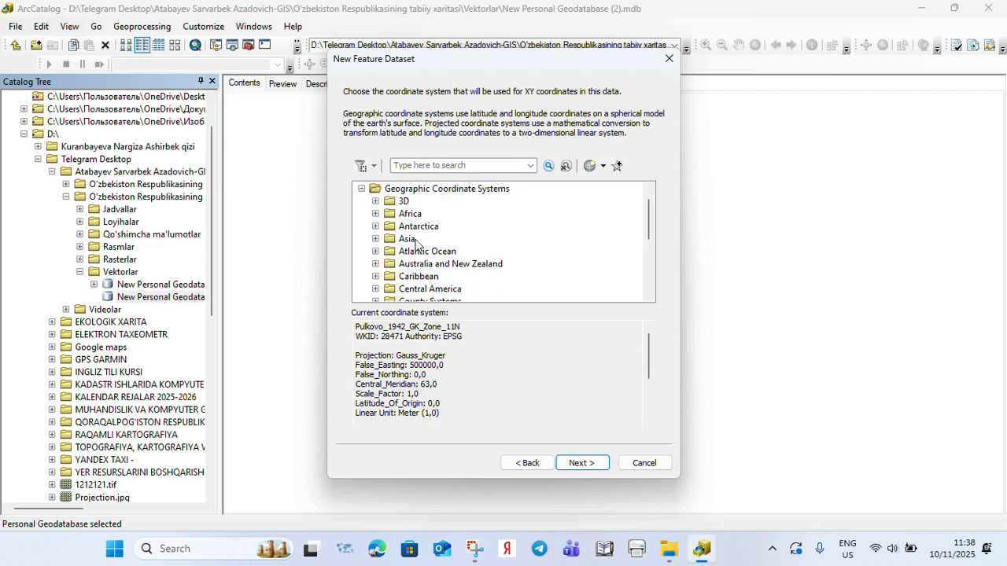
scroll(416, 244, "down", 4)
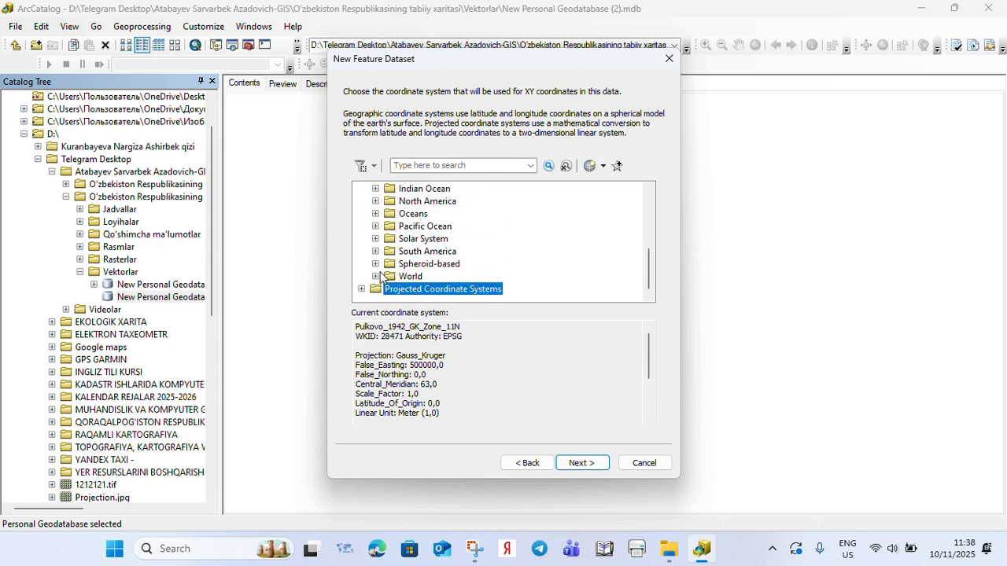
left_click(376, 276)
scroll(424, 260, "down", 10)
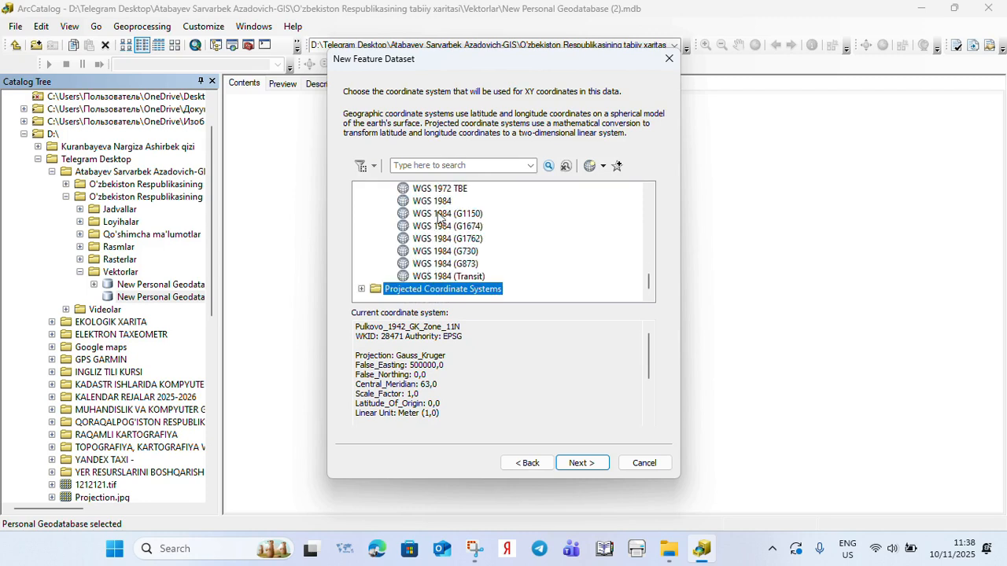
left_click(439, 203)
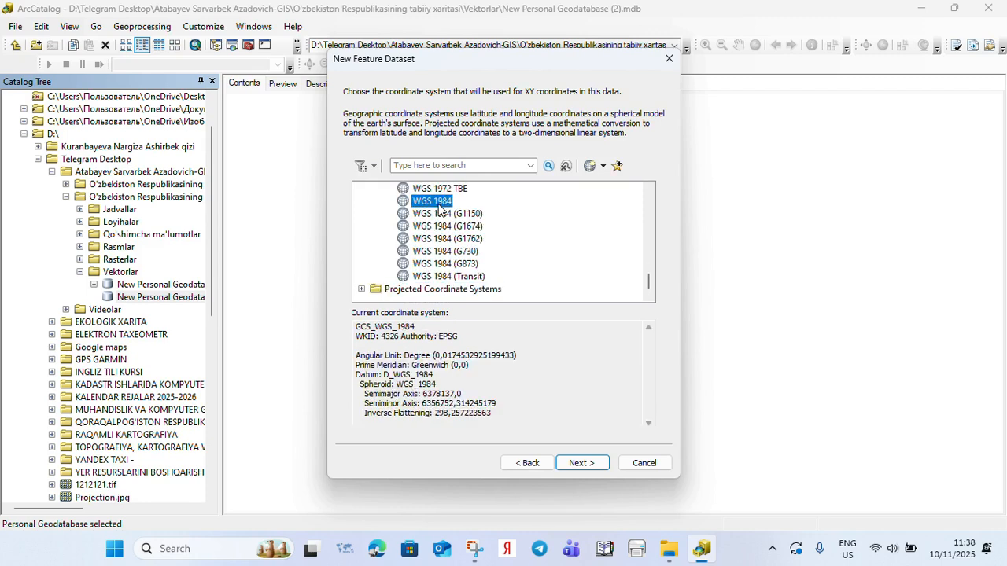
scroll(433, 253, "up", 8)
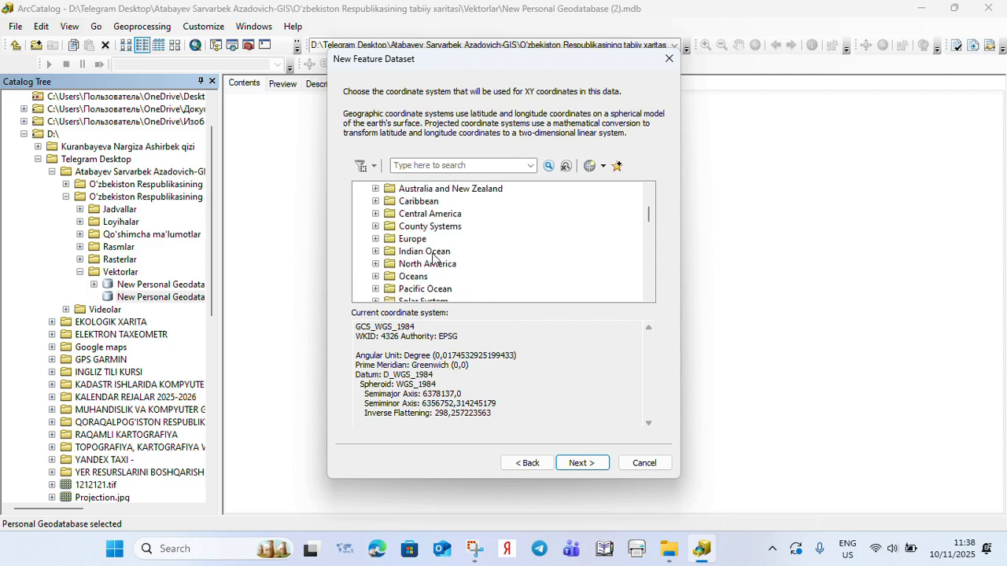
scroll(385, 210, "up", 2)
left_click(362, 202)
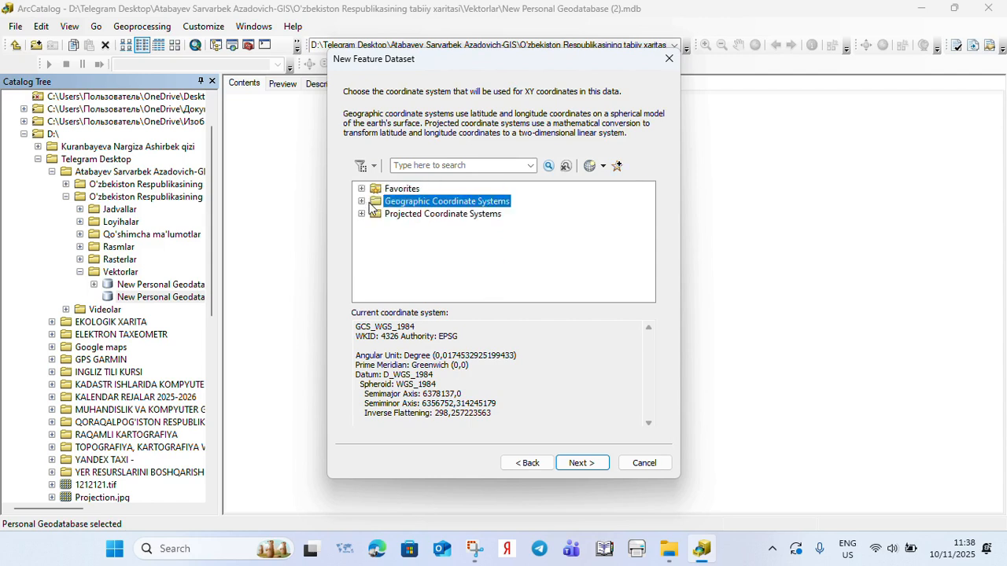
Expand Projected Coordinate Systems through UTM and WGS 1984 down to the Northern Hemisphere zones.
left_click(400, 216)
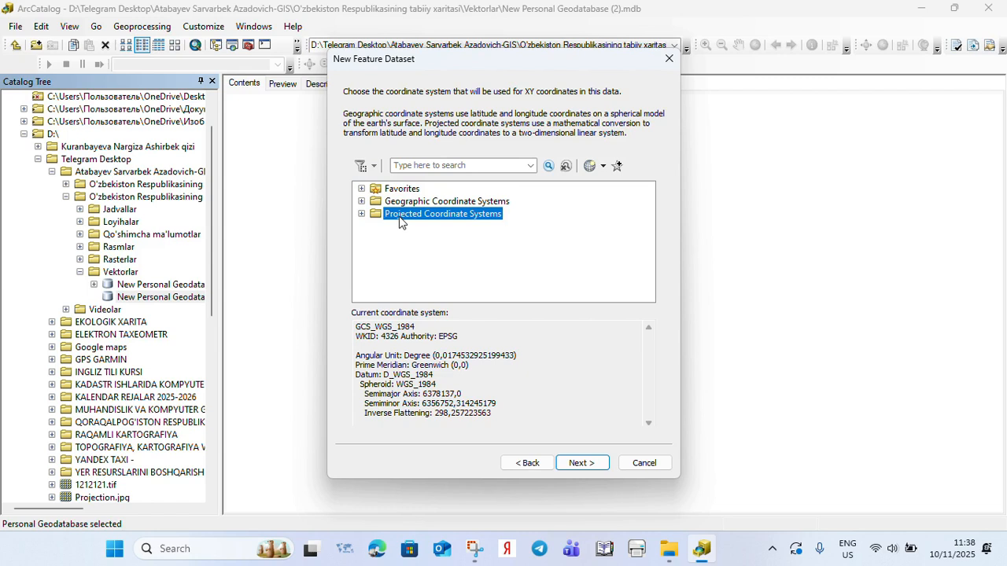
left_click(361, 214)
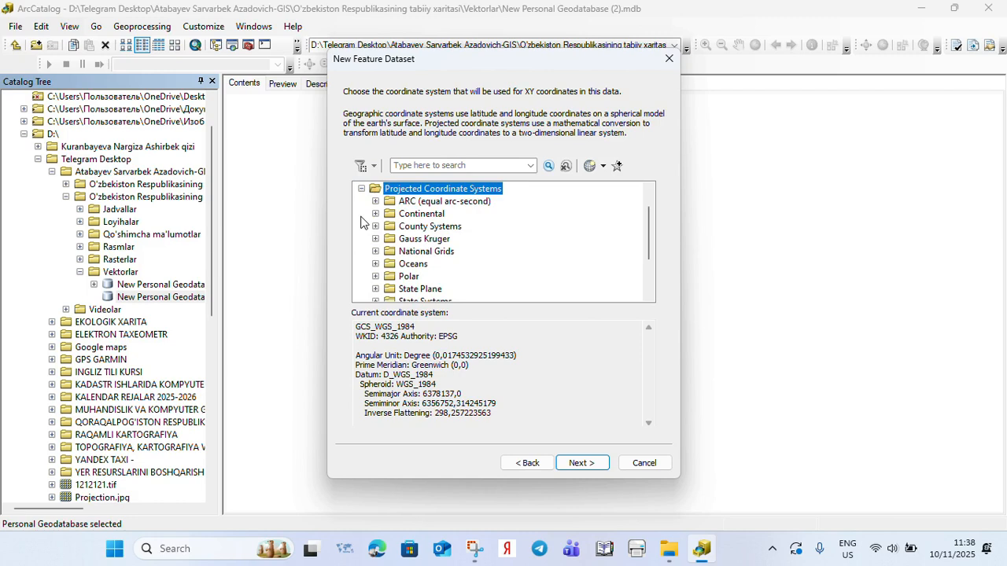
scroll(361, 222, "down", 2)
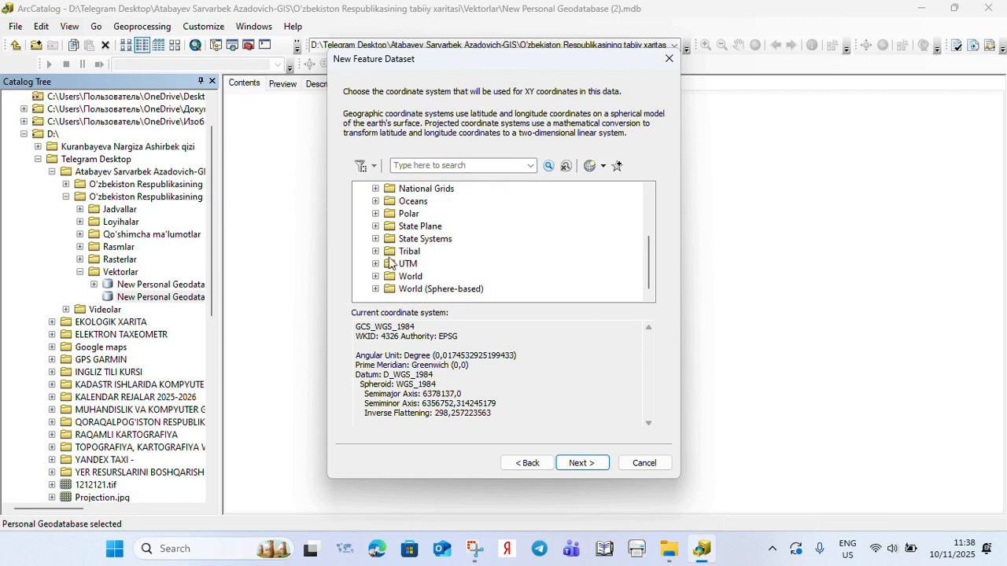
left_click(408, 265)
left_click(376, 264)
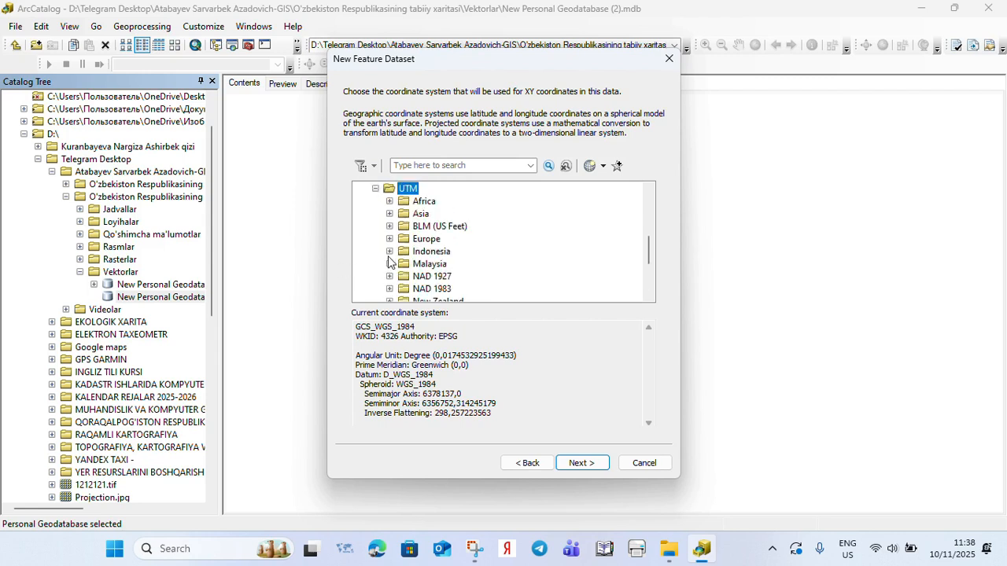
scroll(390, 262, "down", 1)
scroll(422, 246, "up", 1)
scroll(423, 242, "down", 3)
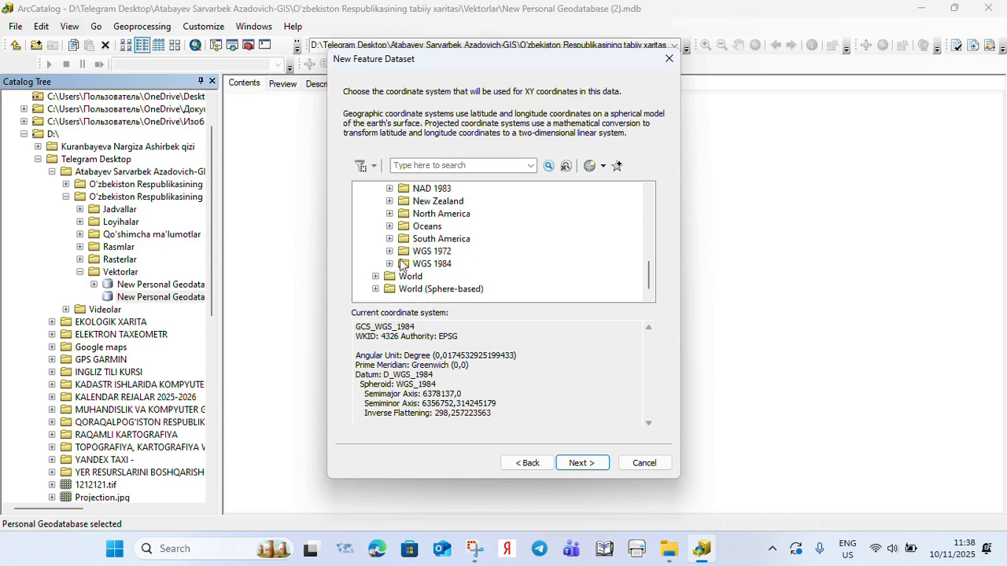
left_click(390, 264)
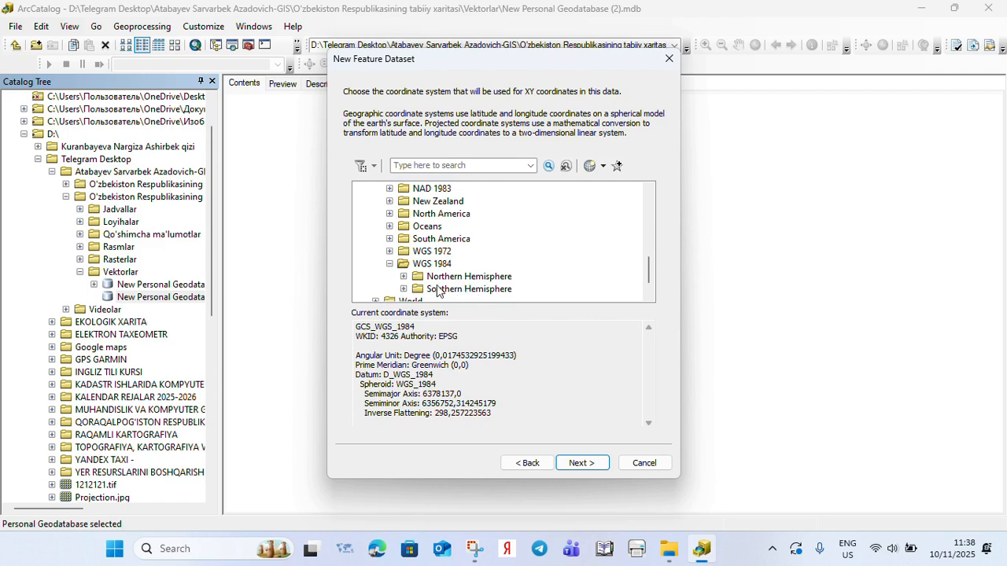
left_click(403, 277)
Find the WGS 1984 UTM zones 40N to 43N and inspect their projection parameters.
scroll(452, 255, "down", 4)
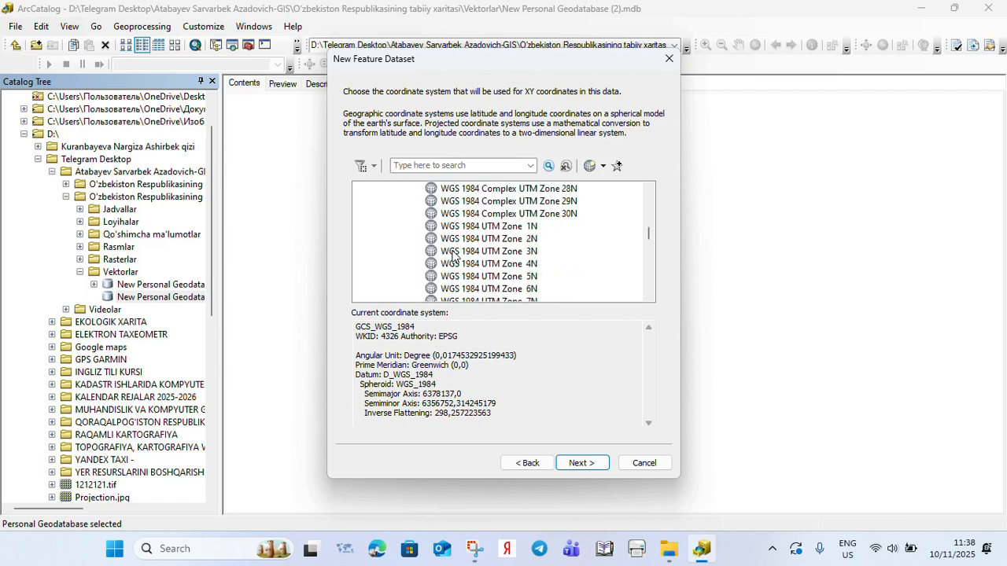
scroll(507, 238, "up", 2)
scroll(524, 249, "down", 1)
scroll(524, 249, "down", 10)
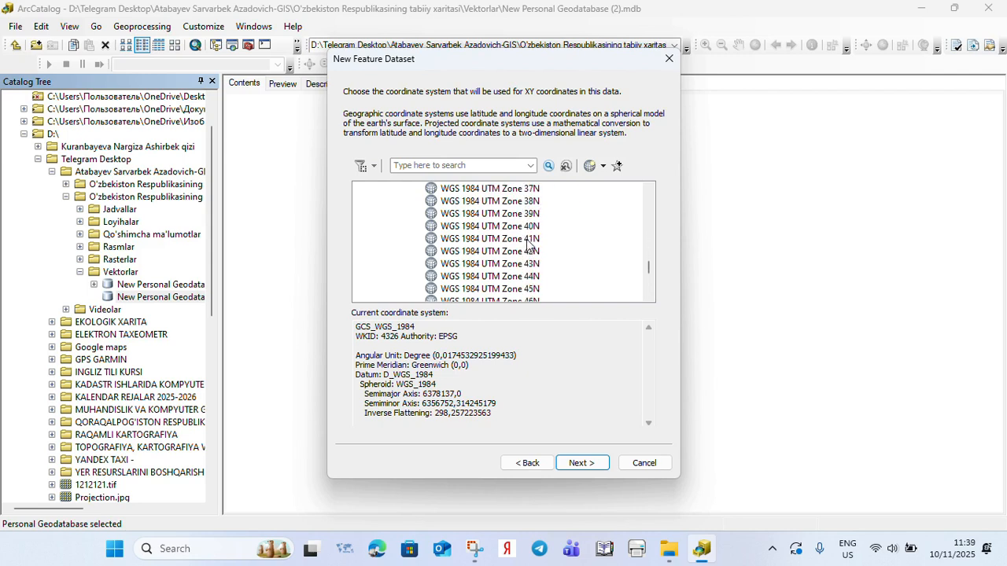
left_click(487, 228)
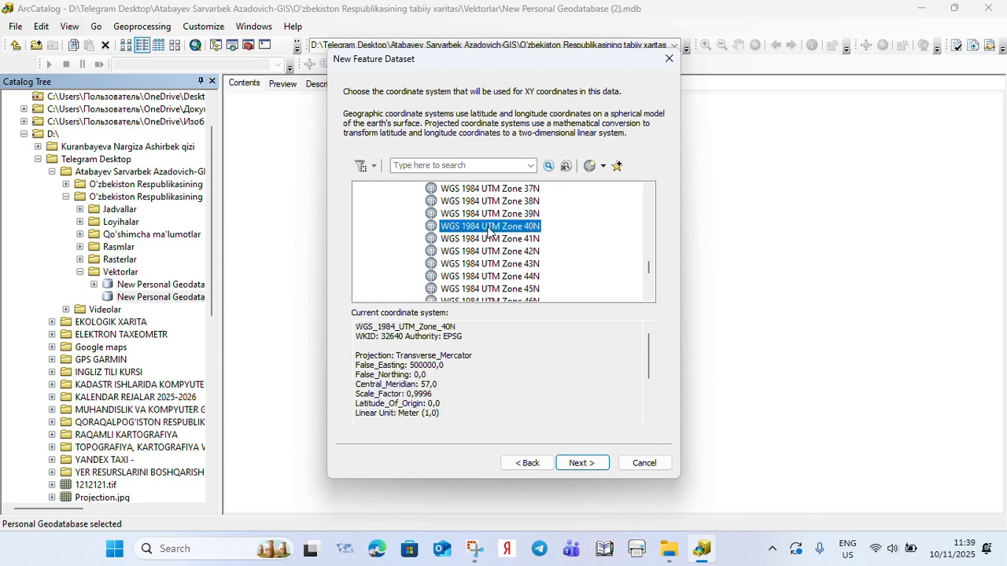
left_click(524, 240)
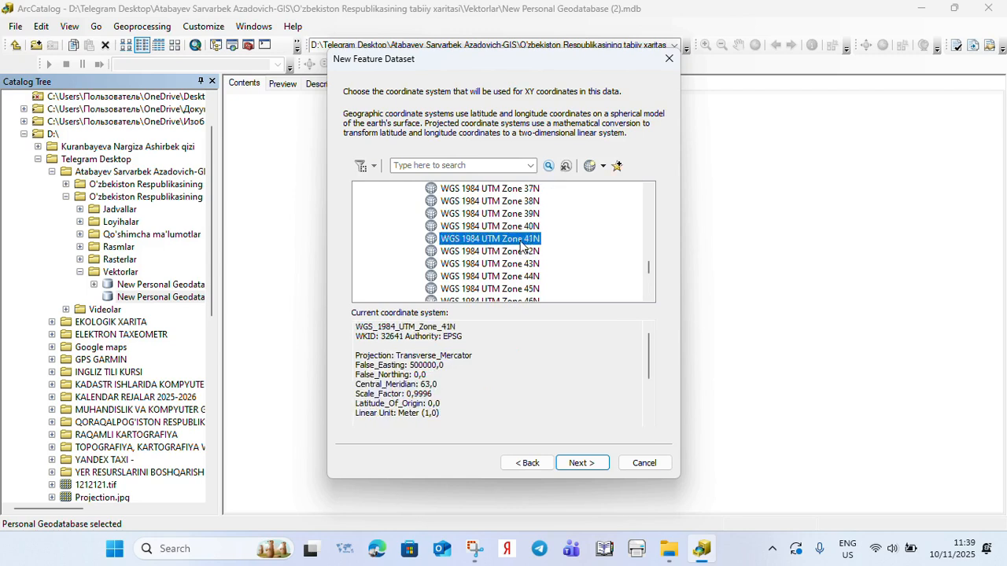
left_click(517, 263)
left_click(513, 252)
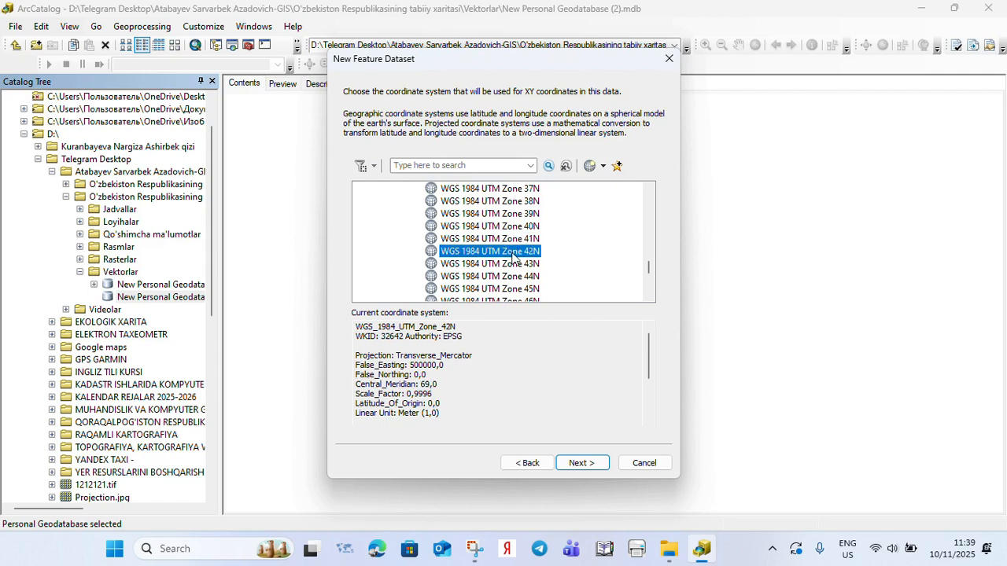
Compare UTM zones 41N, 42N and 43N once more, and select WGS 1984 UTM Zone 41N as the dataset's XY coordinate system.
left_click(516, 240)
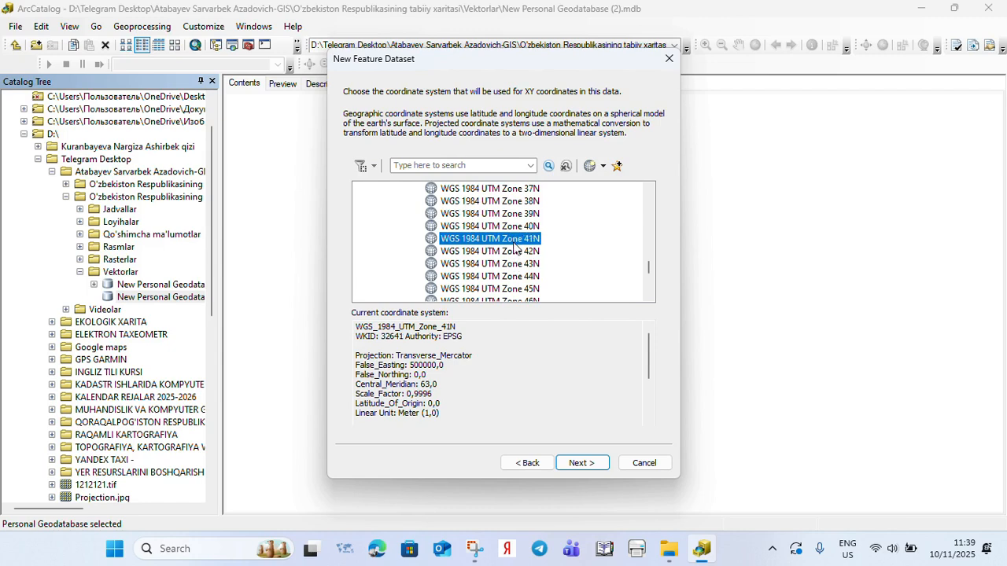
left_click(517, 252)
left_click(523, 265)
left_click(519, 252)
left_click(518, 239)
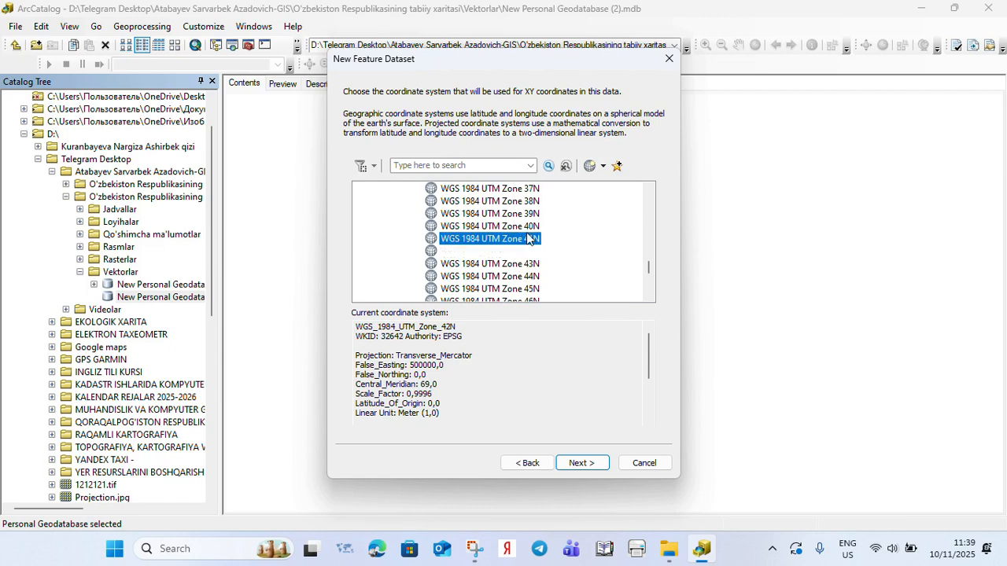
scroll(493, 247, "up", 5)
scroll(492, 247, "down", 5)
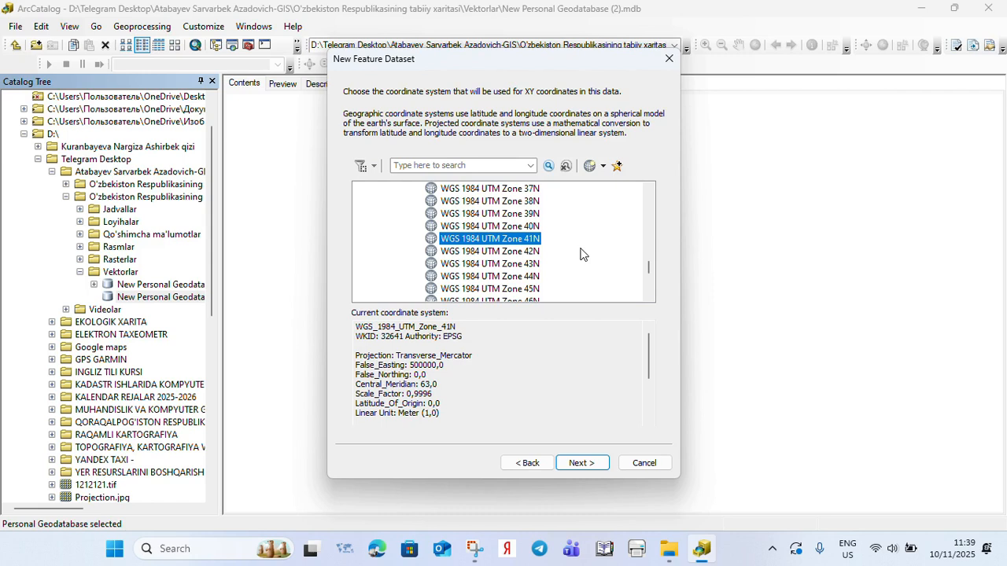
Compare WGS 1984 UTM zones 42N and 41N once more, and collapse the Northern Hemisphere, WGS 1984 and UTM folders.
left_click(507, 252)
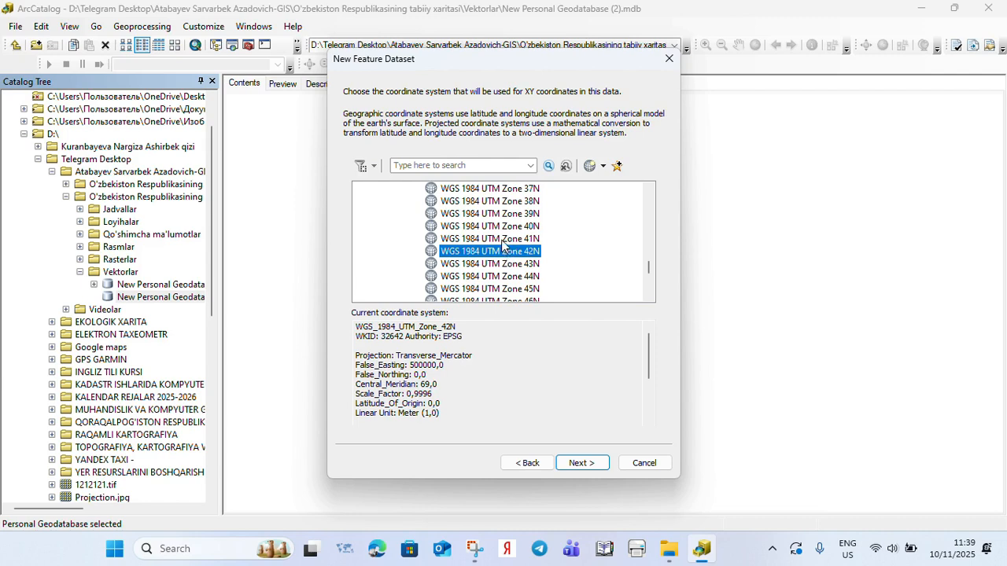
left_click(501, 239)
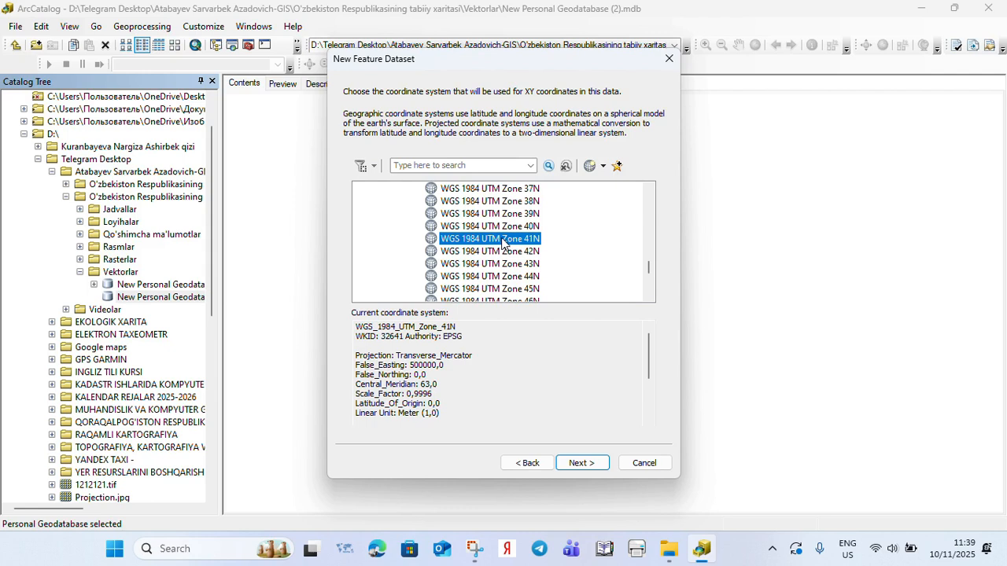
scroll(472, 243, "up", 10)
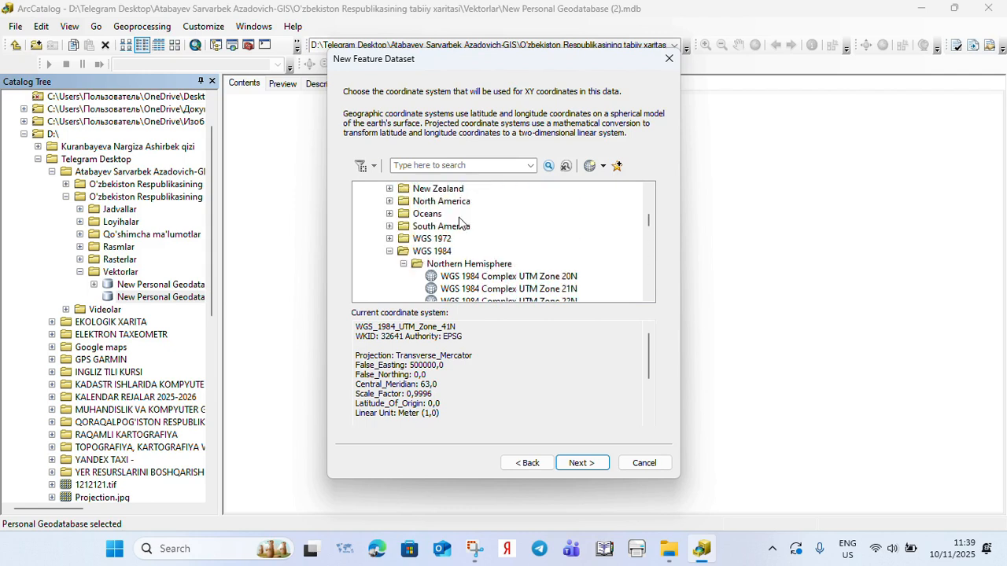
left_click(404, 264)
left_click(389, 252)
scroll(398, 255, "up", 2)
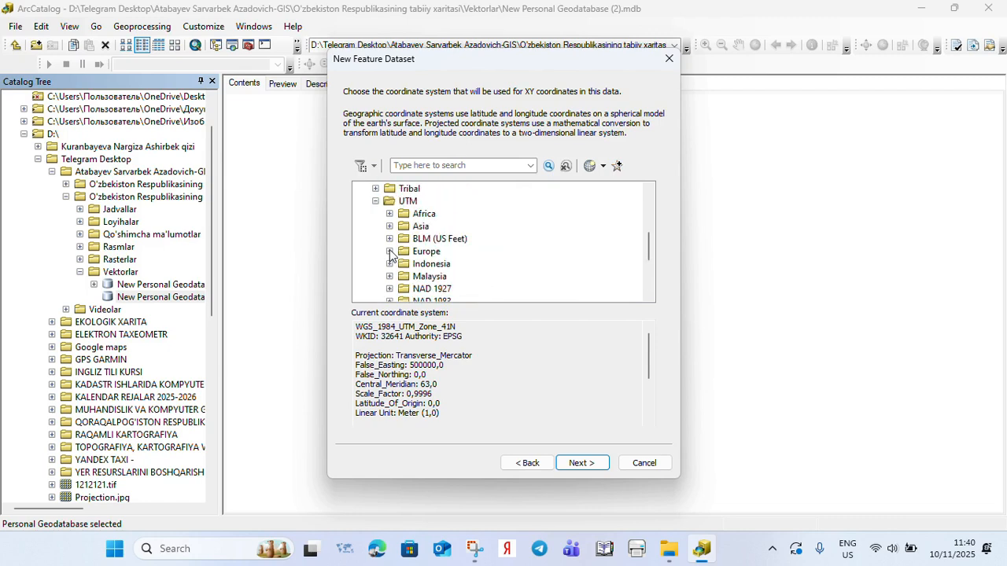
left_click(375, 201)
scroll(383, 224, "up", 3)
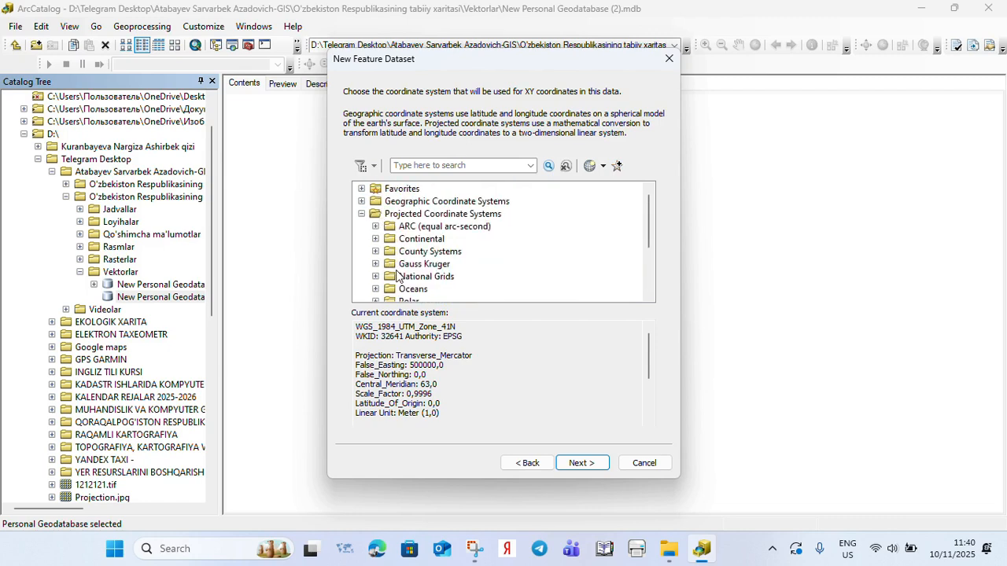
Expand the Gauss Kruger folder under Projected Coordinate Systems and open its Pulkovo 1942 group.
left_click(425, 265)
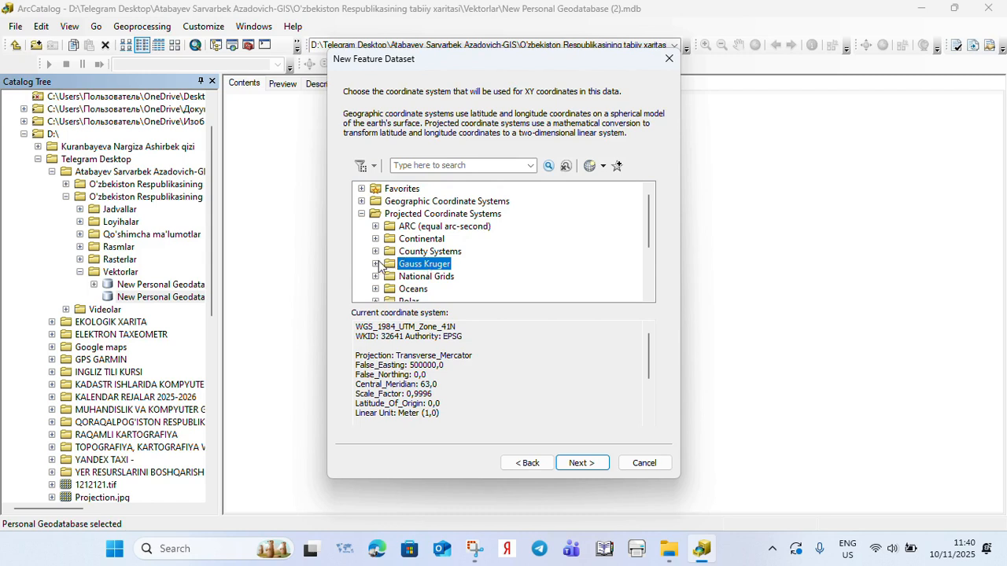
left_click(375, 264)
left_click(389, 276)
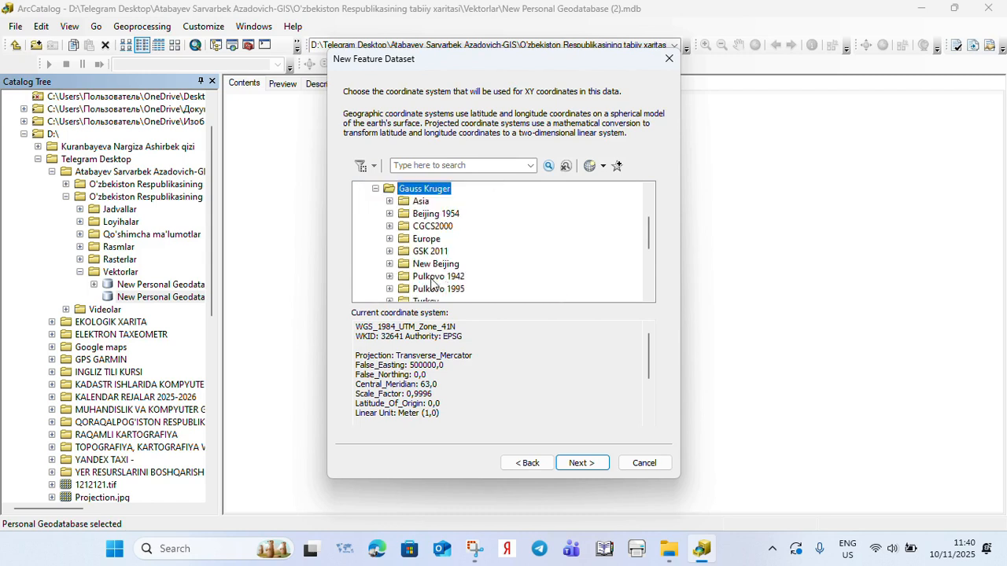
left_click(434, 280)
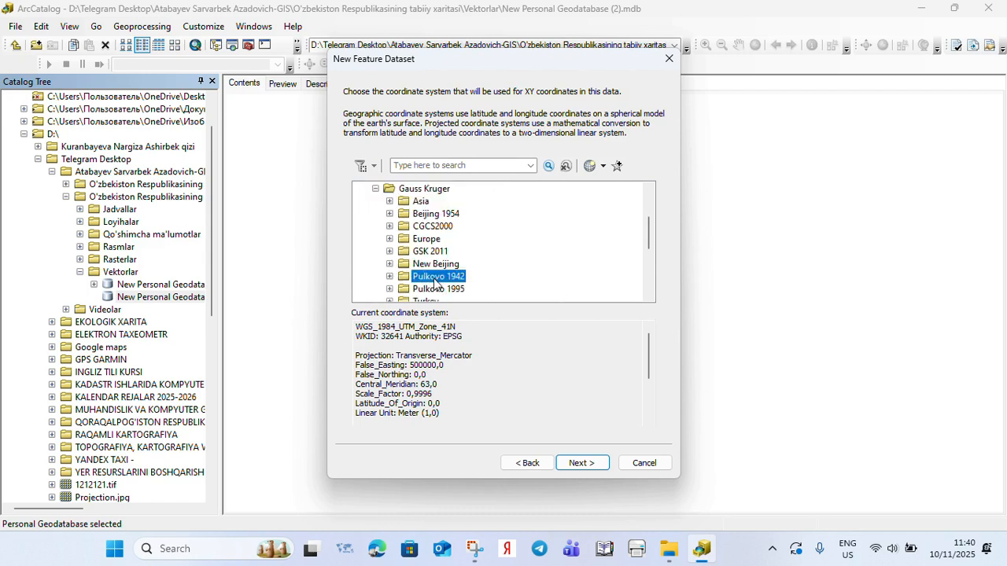
left_click(389, 276)
Find the Pulkovo 1942 GK zones 10N, 11N, 12N and 13N and inspect their projection parameters.
scroll(426, 264, "down", 20)
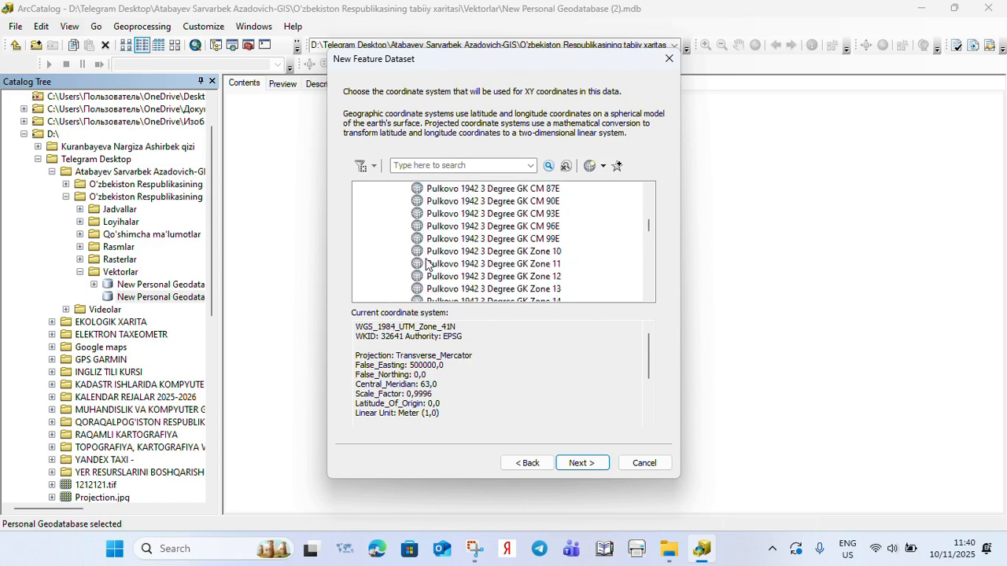
scroll(426, 264, "down", 7)
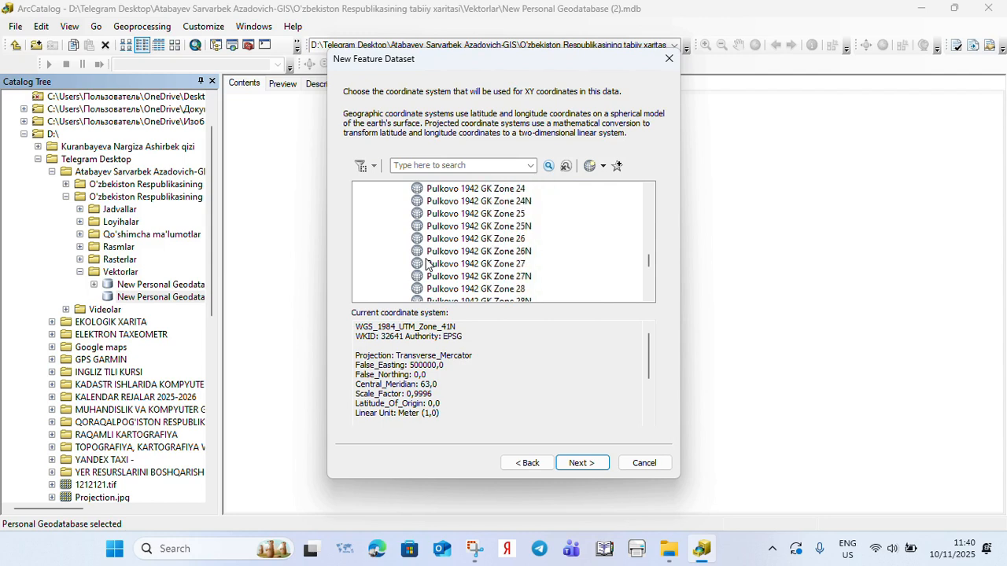
scroll(425, 265, "down", 2)
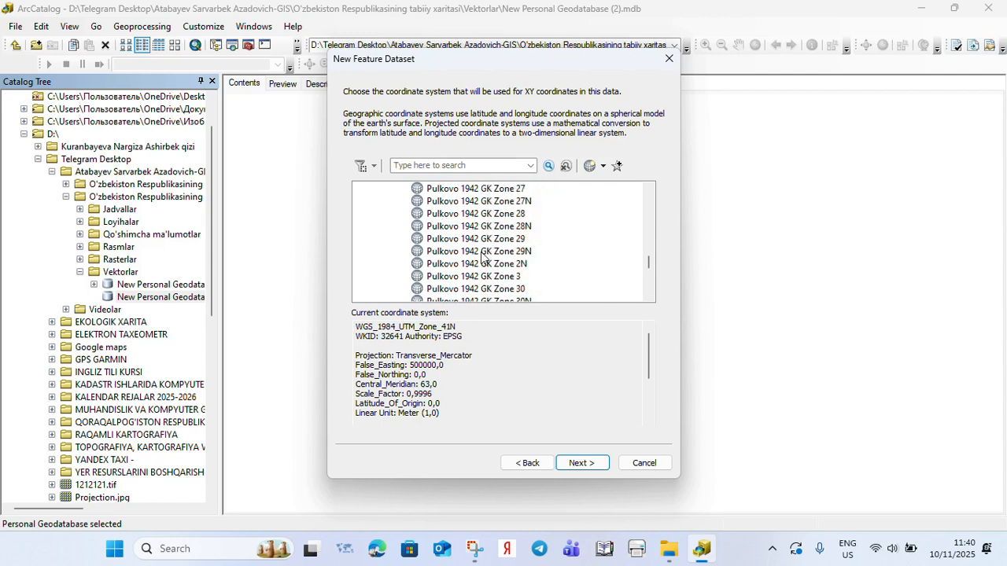
scroll(483, 258, "up", 9)
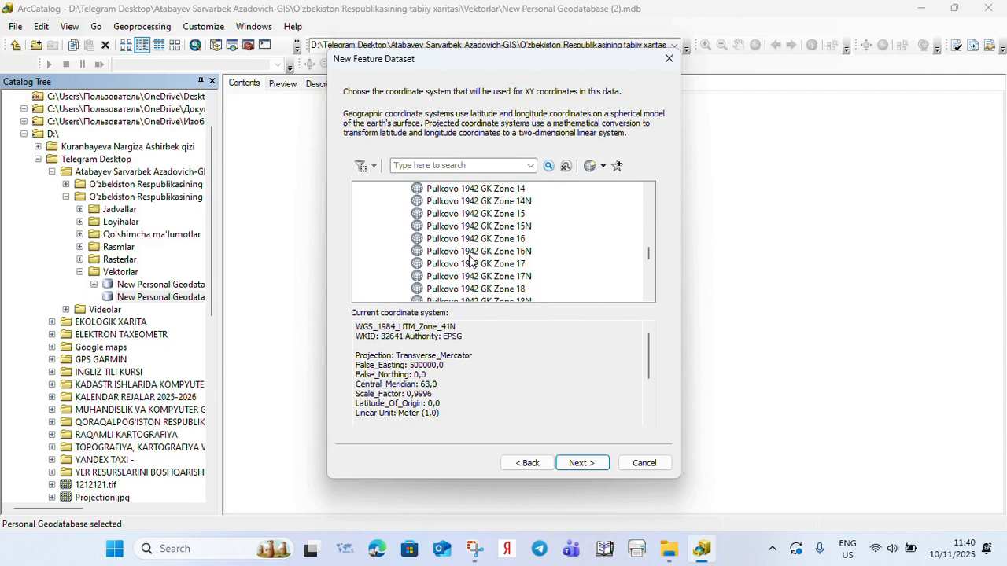
scroll(495, 235, "up", 4)
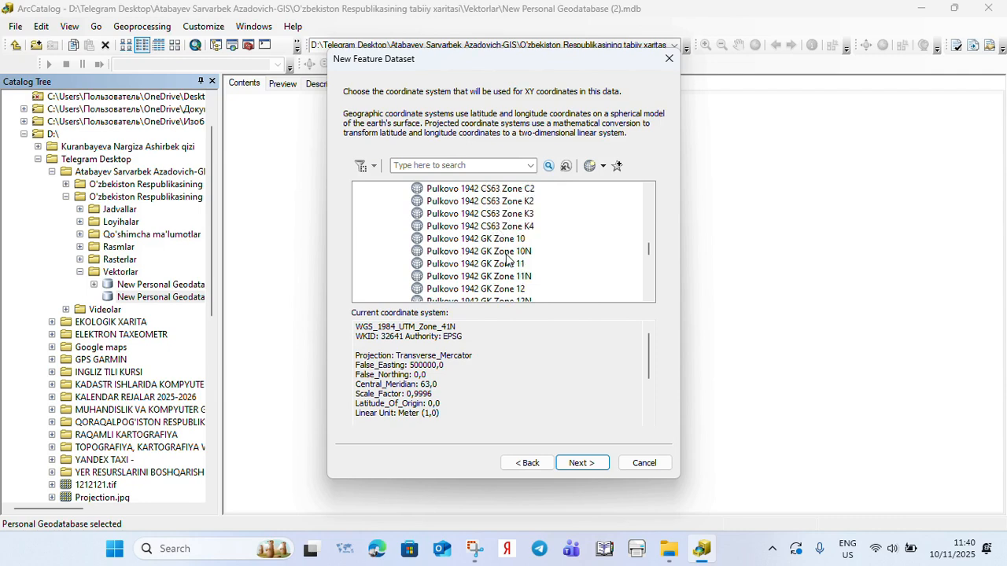
left_click(502, 251)
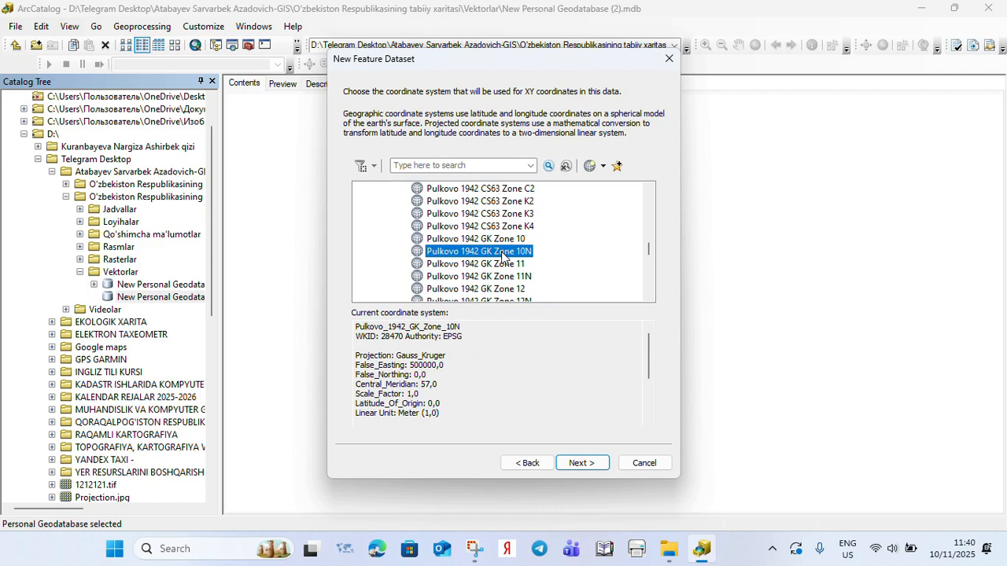
left_click(508, 276)
scroll(510, 275, "down", 2)
left_click(518, 228)
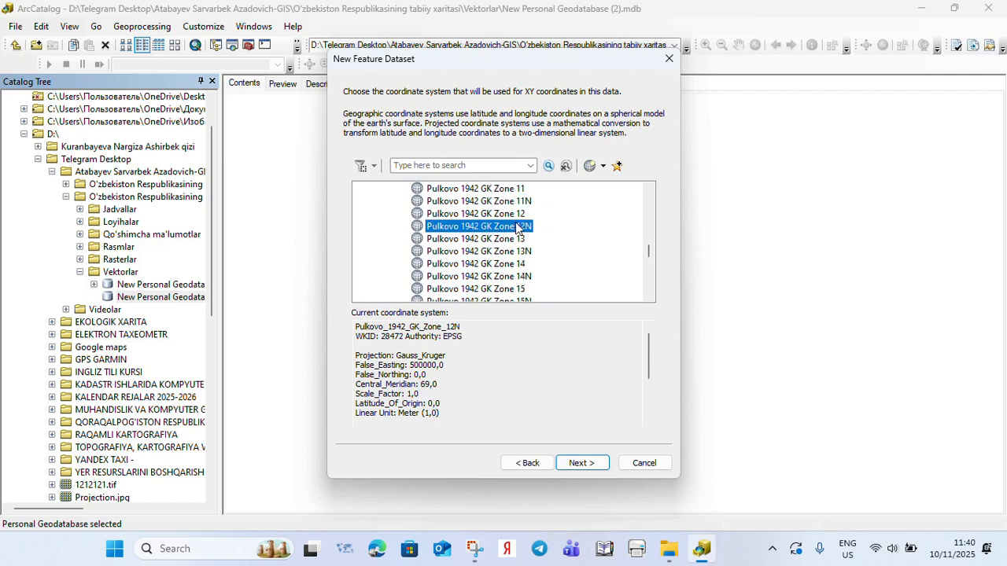
left_click(521, 252)
scroll(519, 254, "up", 1)
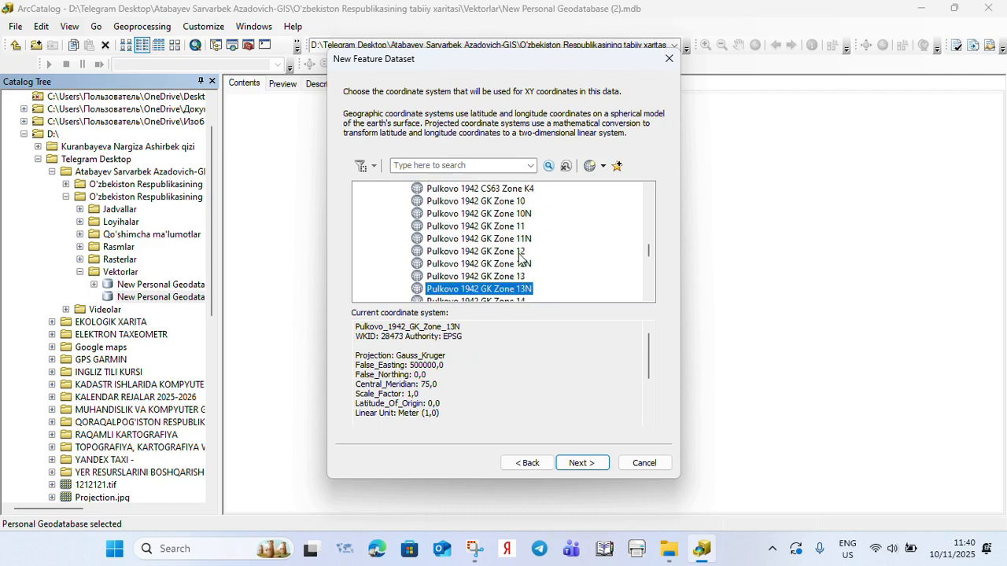
Inspect the parameters of Pulkovo 1942 GK zones 10, 11, 12 and 13 without the N suffix.
left_click(519, 203)
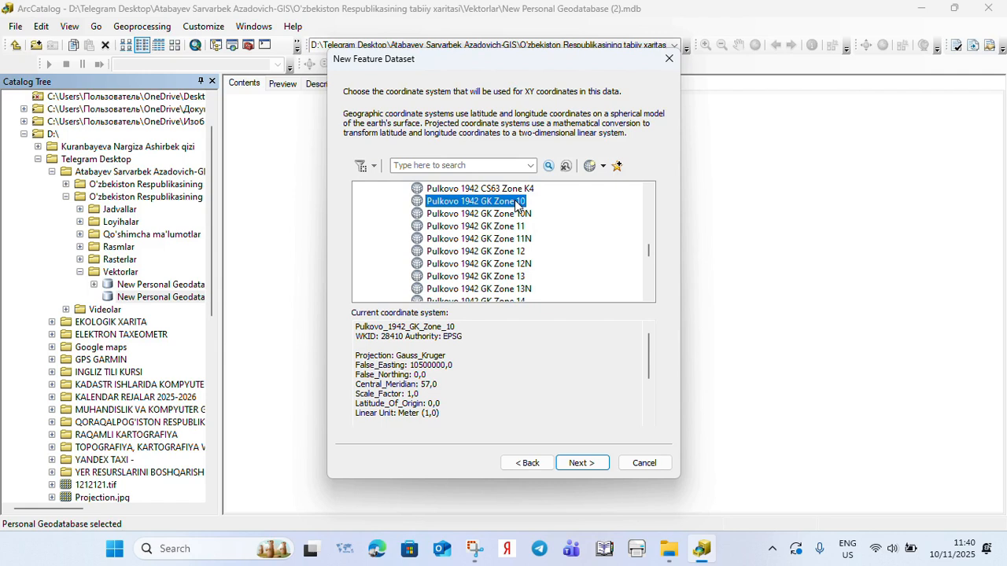
left_click(519, 227)
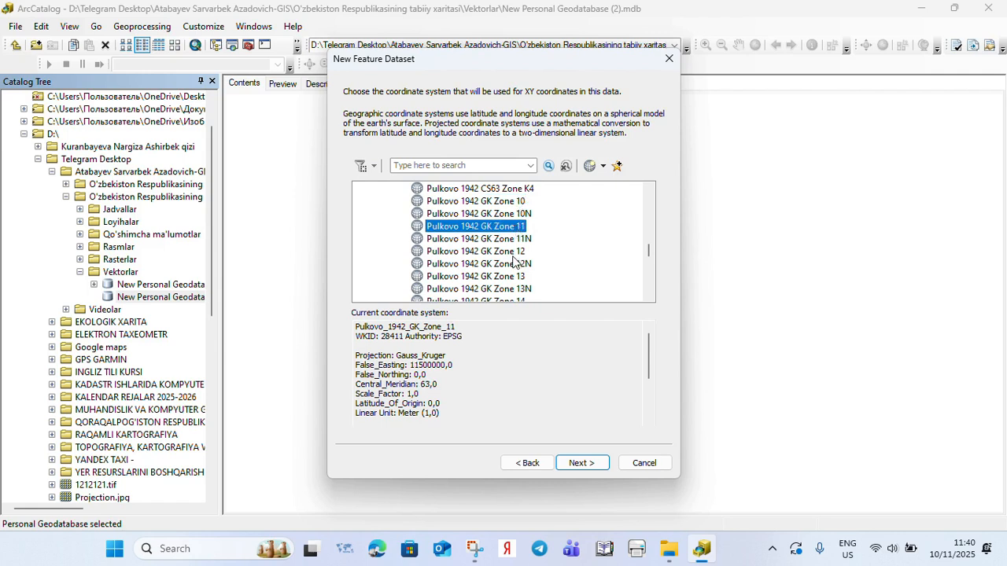
left_click(520, 251)
left_click(516, 277)
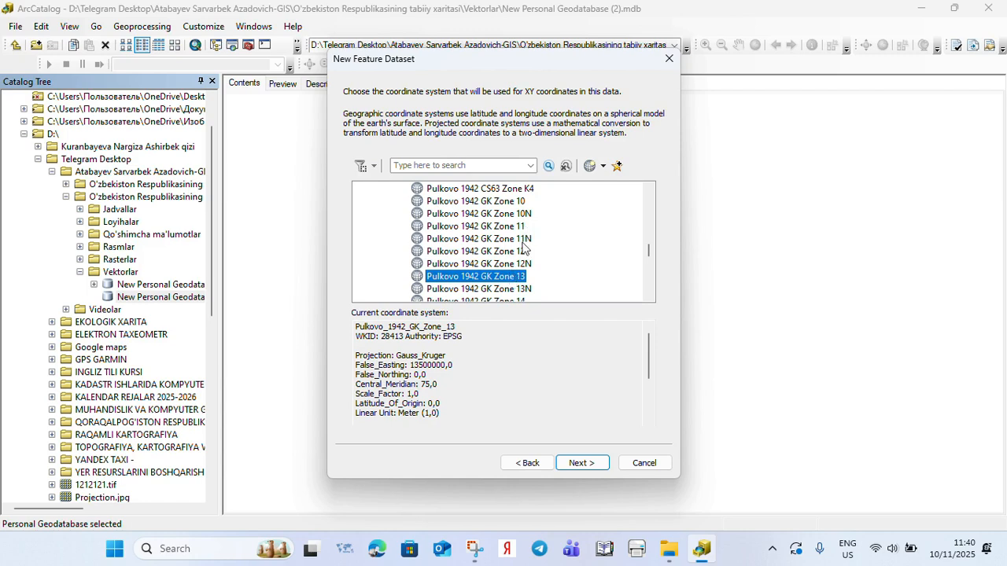
Compare Pulkovo 1942 GK Zone 10N with Zone 10, and review the parameters of zones 11N and 12N.
left_click(520, 216)
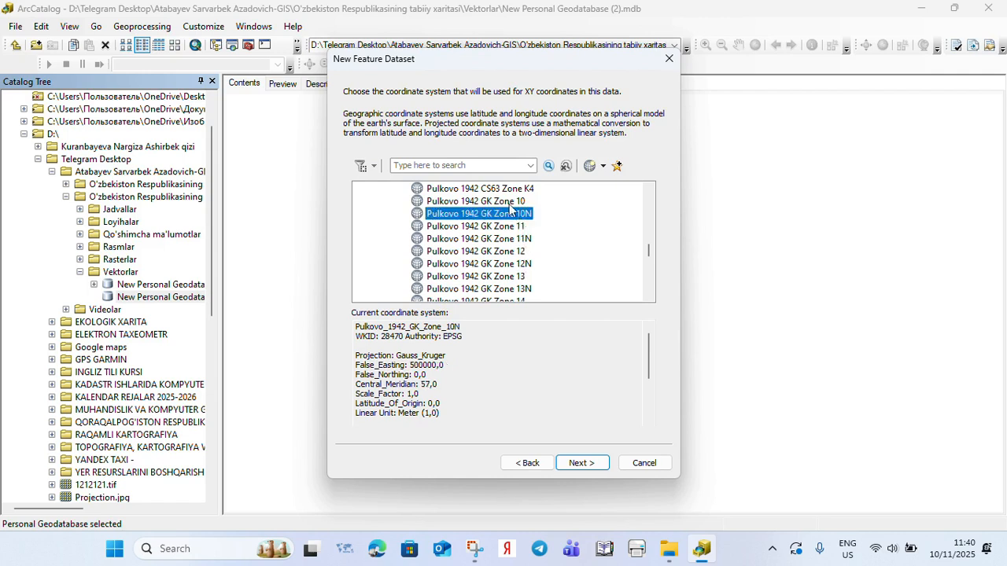
left_click(510, 202)
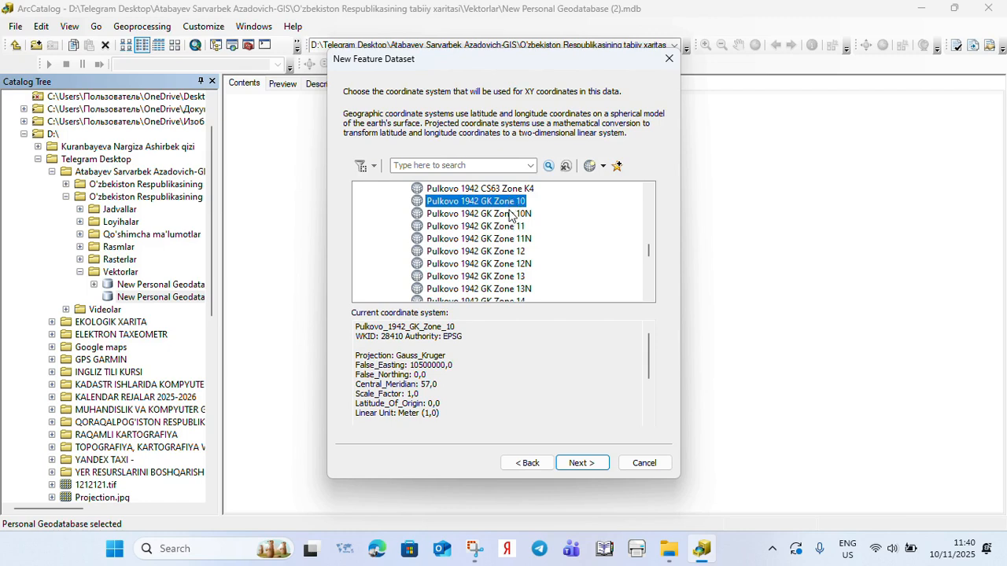
left_click(515, 219)
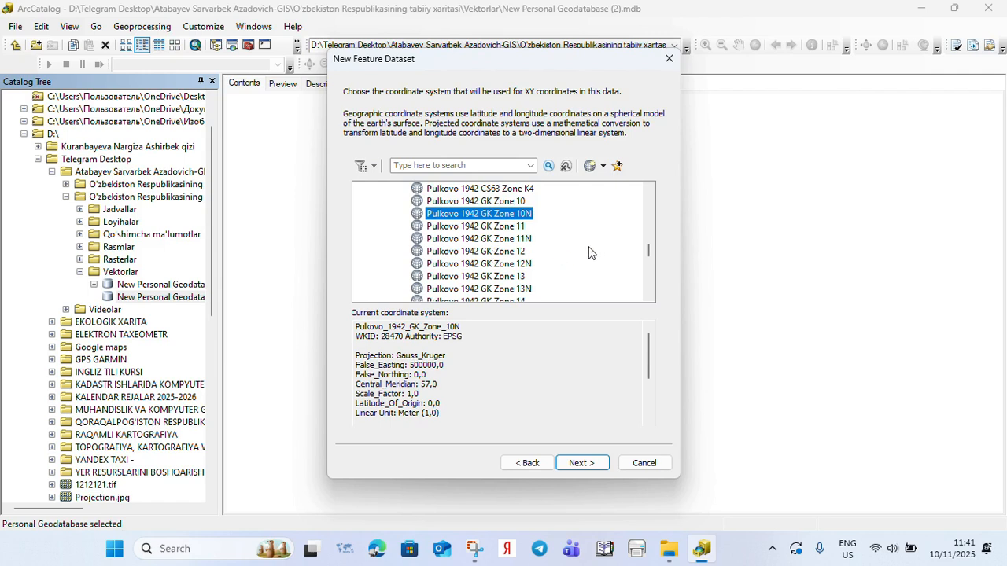
left_click(498, 242)
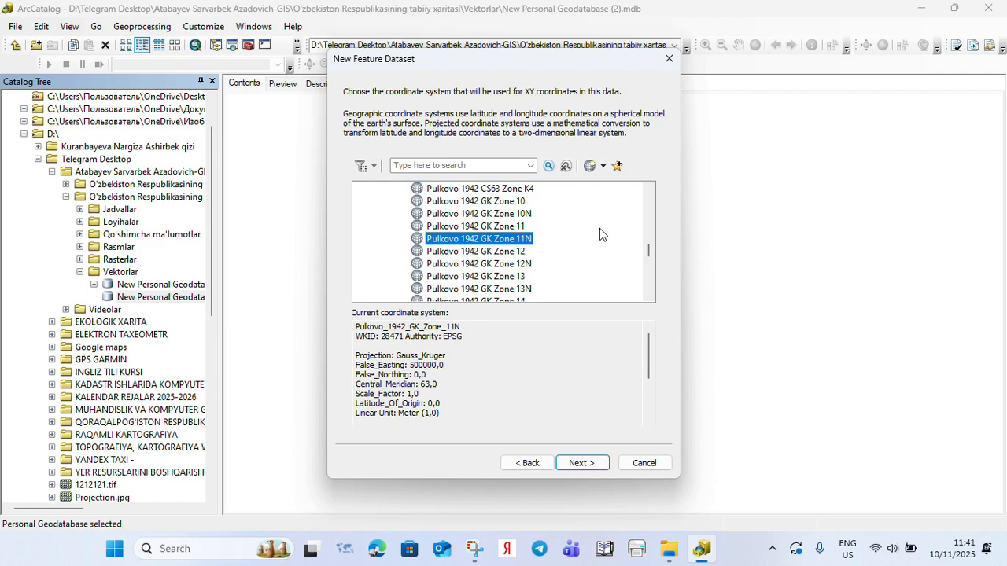
left_click(502, 266)
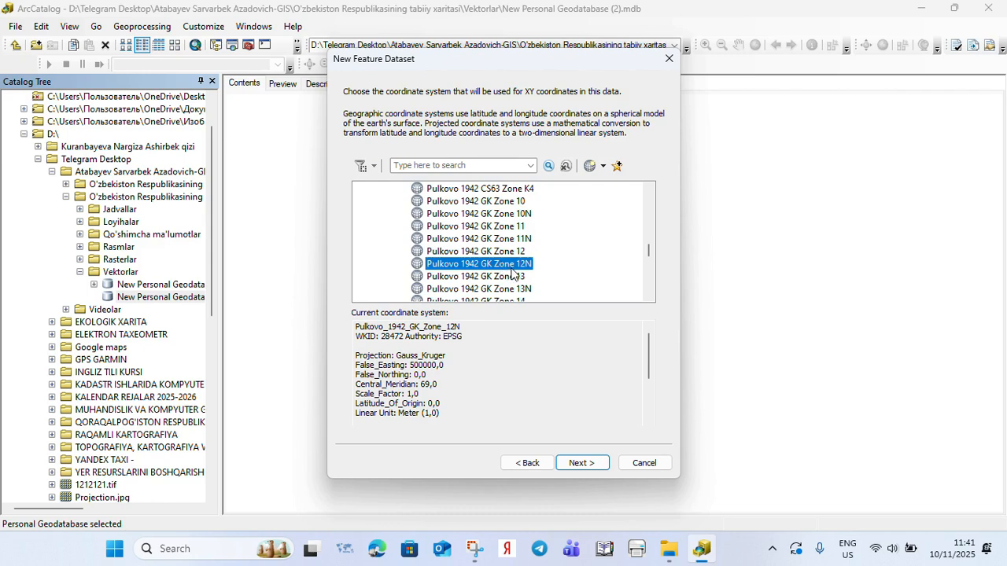
Set Pulkovo 1942 GK Zone 11N as the XY coordinate system and finish the dataset with no vertical system and default tolerances.
scroll(512, 271, "up", 4)
scroll(511, 271, "down", 3)
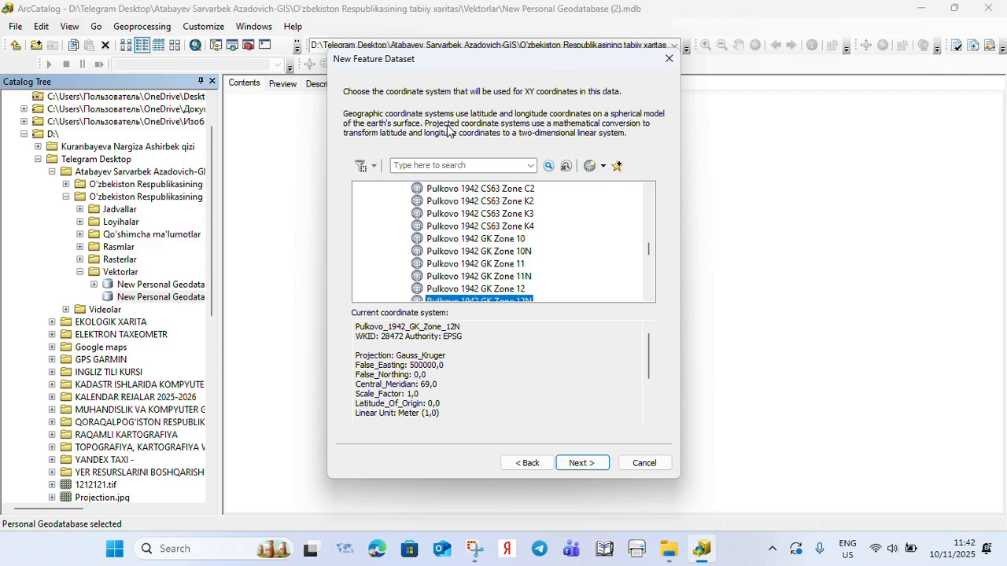
left_click(509, 281)
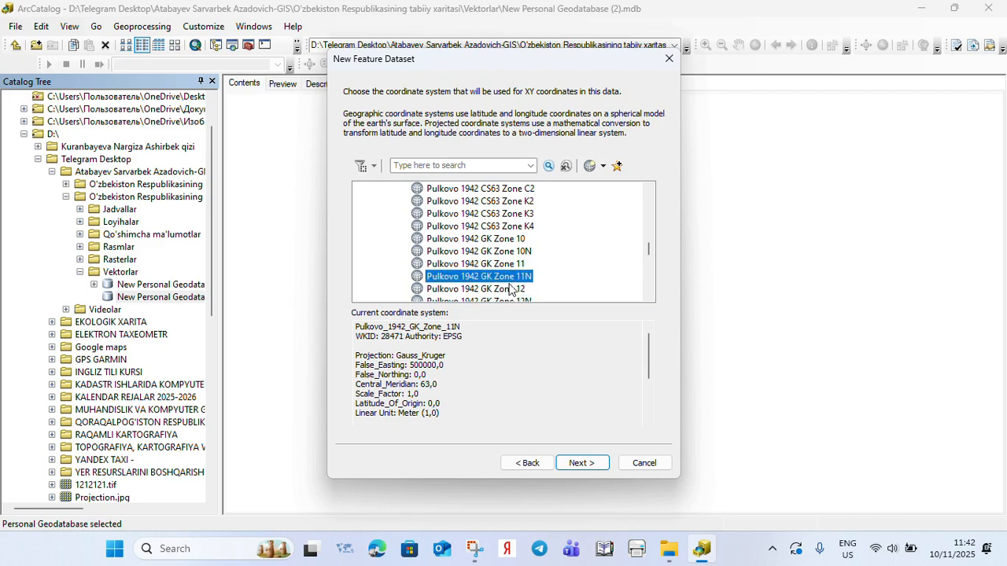
left_click(582, 464)
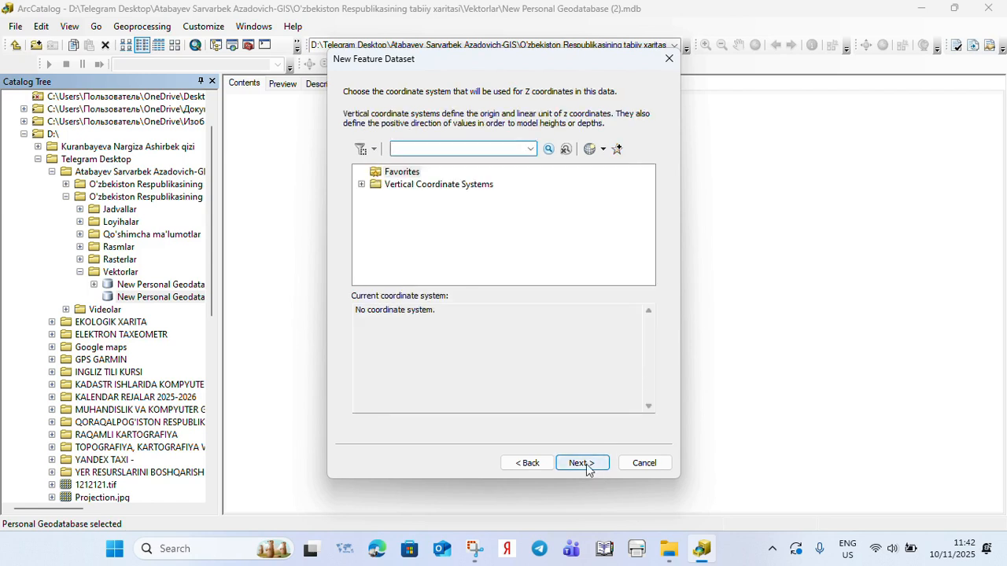
left_click(584, 463)
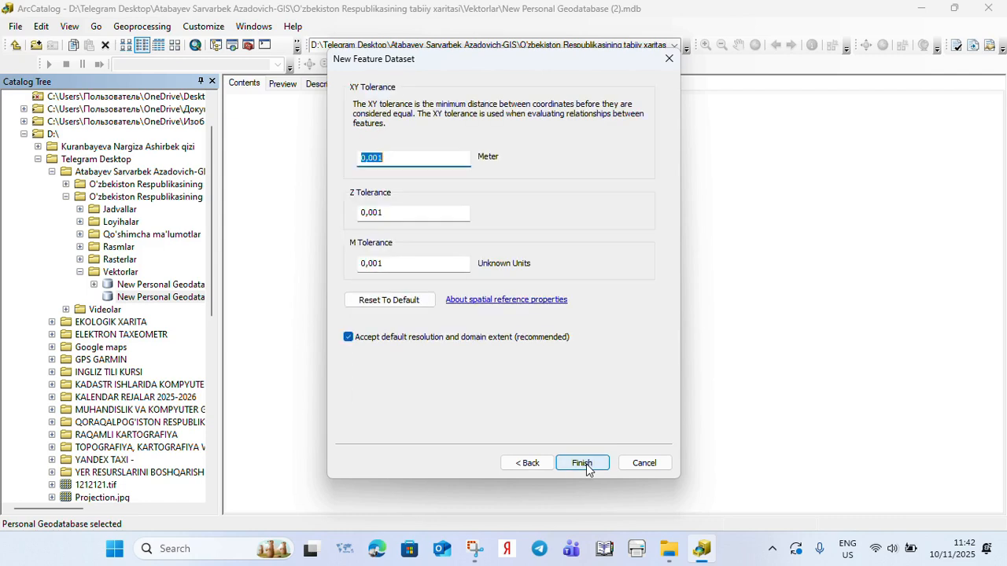
left_click(586, 464)
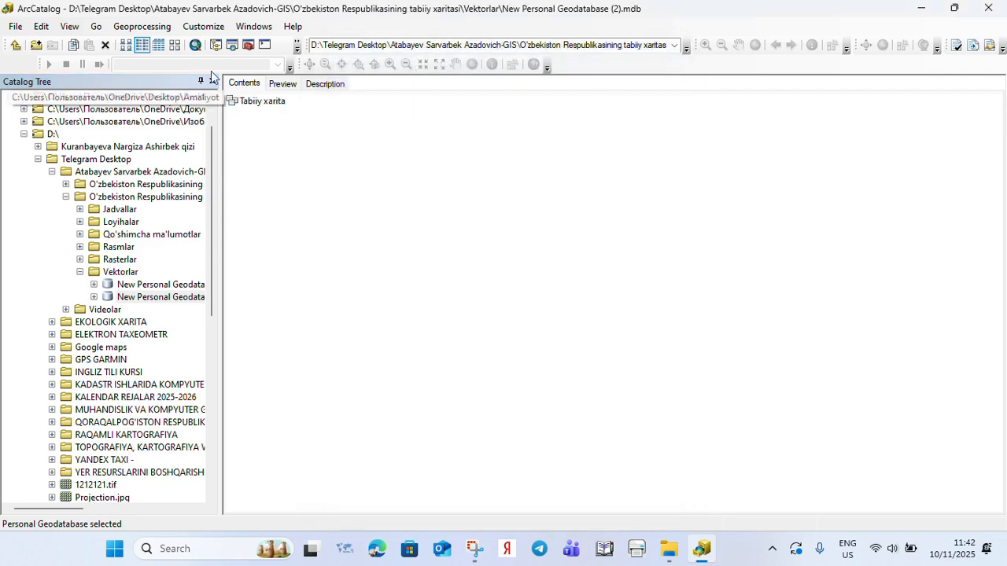
Open the Tabiiy xarita feature dataset and start creating a new feature class inside it.
double_click(260, 109)
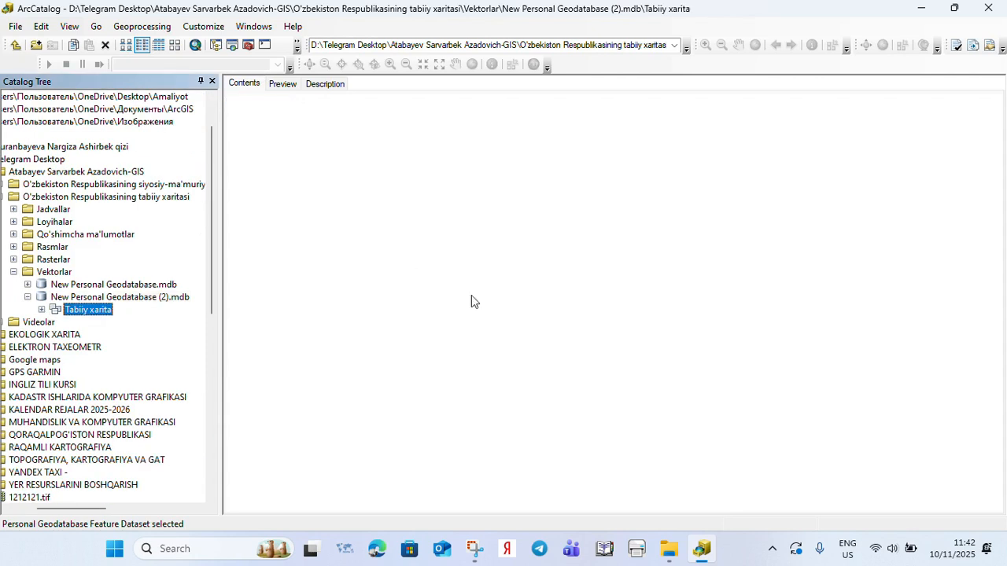
right_click(480, 150)
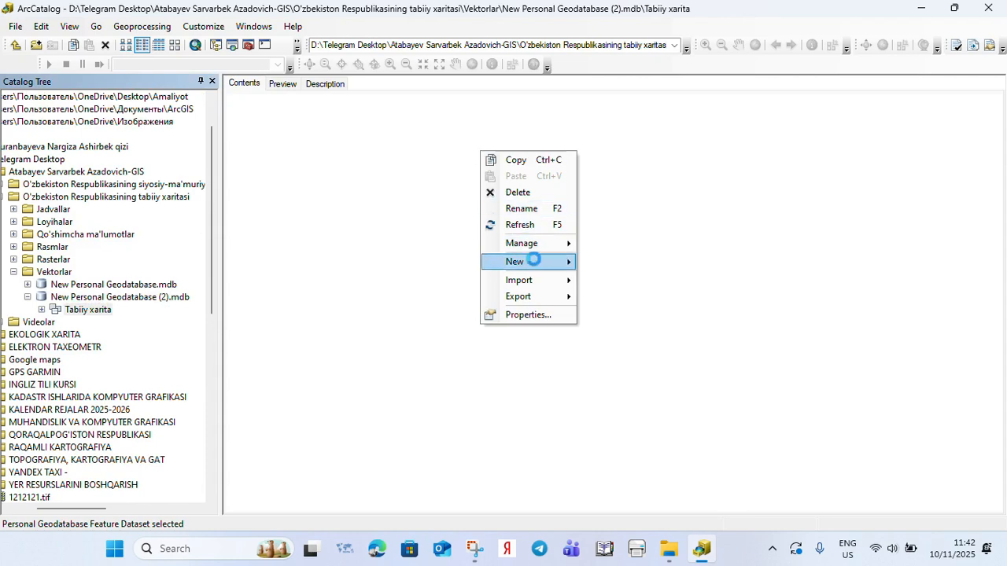
mouse_move(535, 263)
left_click(607, 266)
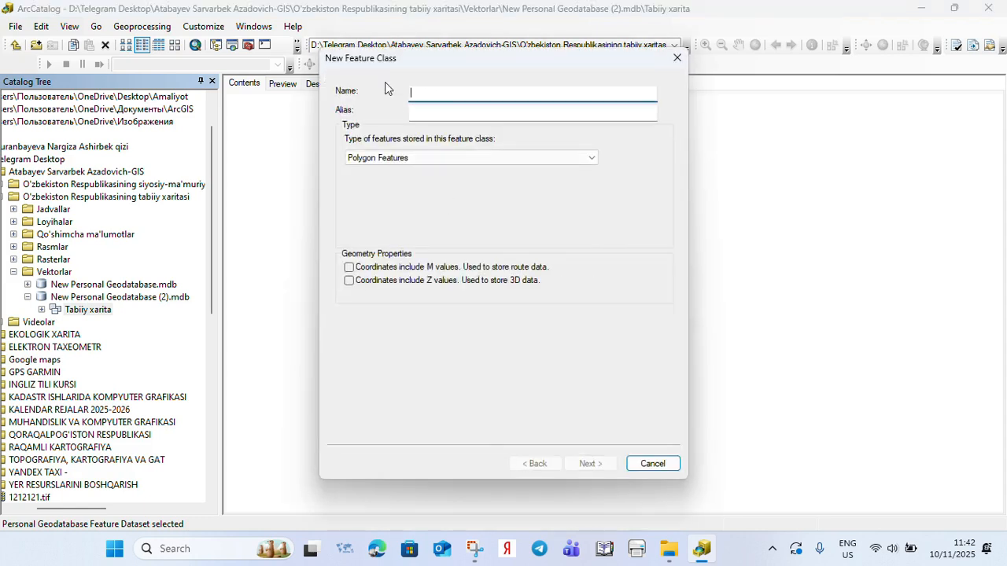
Review the feature types available for the new feature class.
left_click(399, 160)
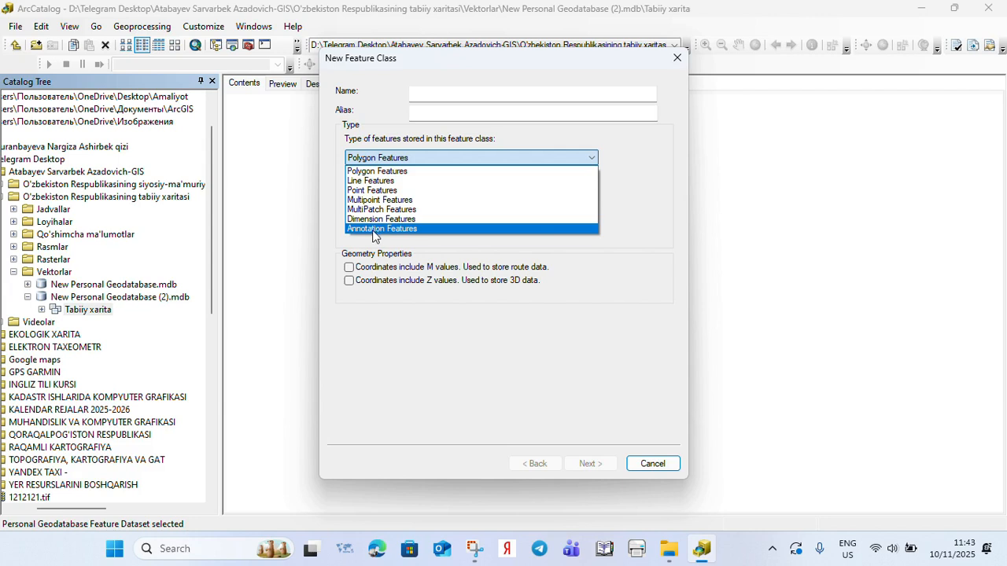
left_click(383, 256)
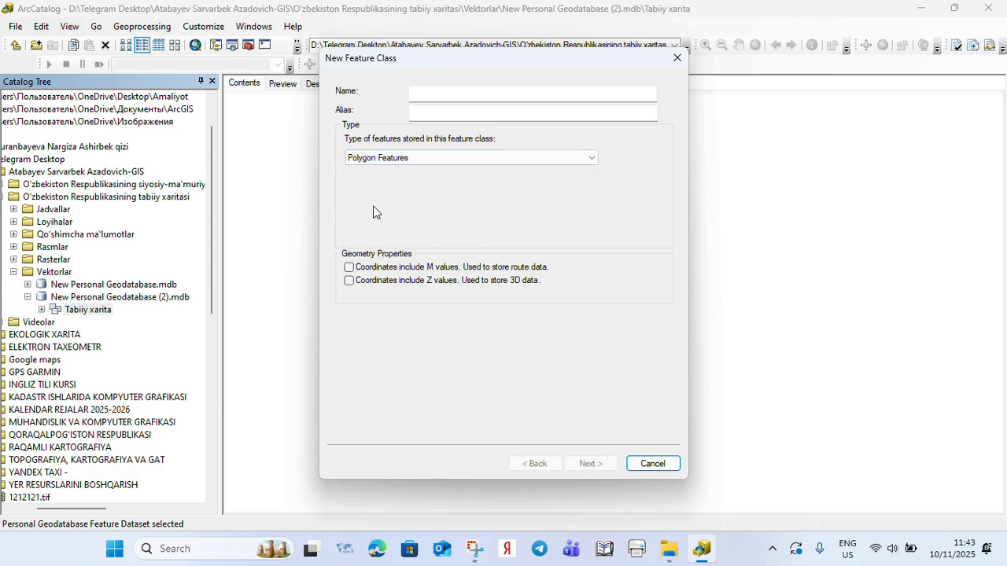
left_click(360, 162)
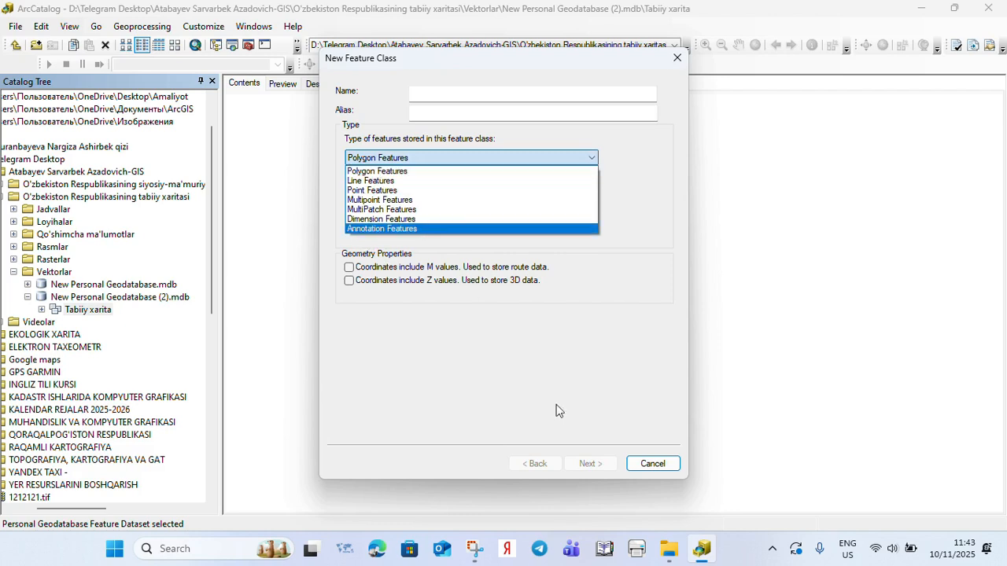
Switch to File Explorer, open the O'zbekistonning tabiiy xaritasi image from the Rasterlar folder and view its legend up close.
left_click(669, 548)
mouse_move(722, 465)
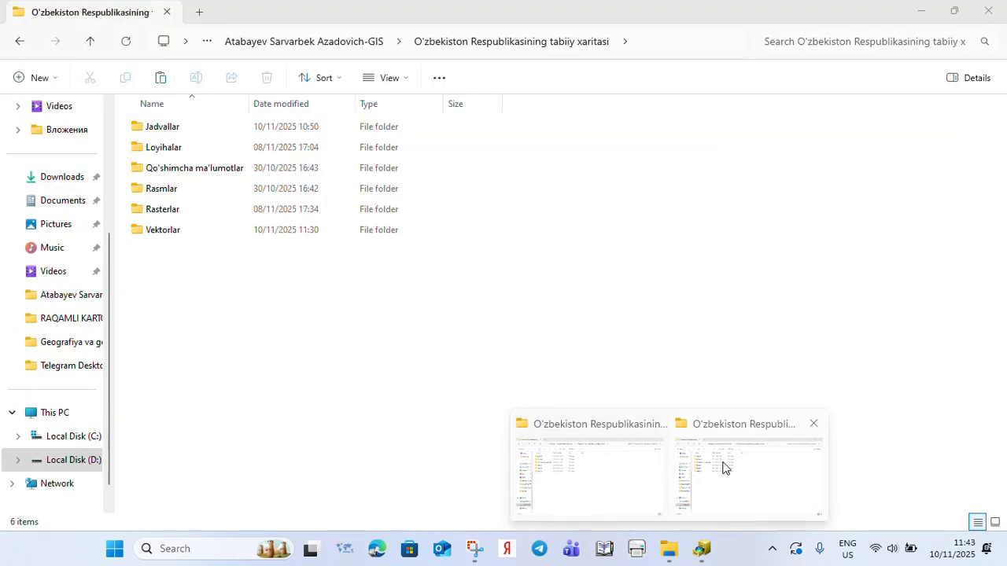
left_click(723, 467)
double_click(169, 210)
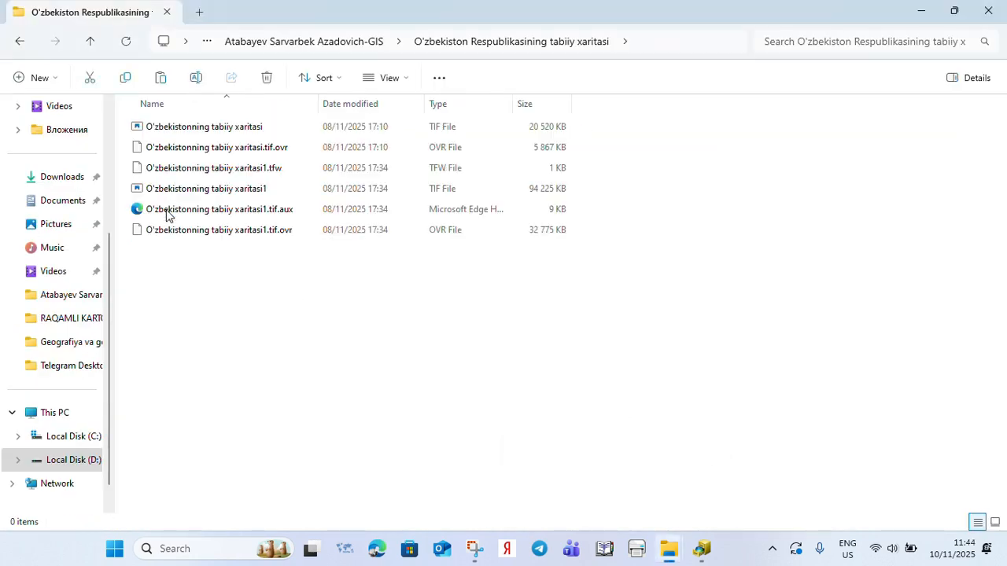
double_click(194, 130)
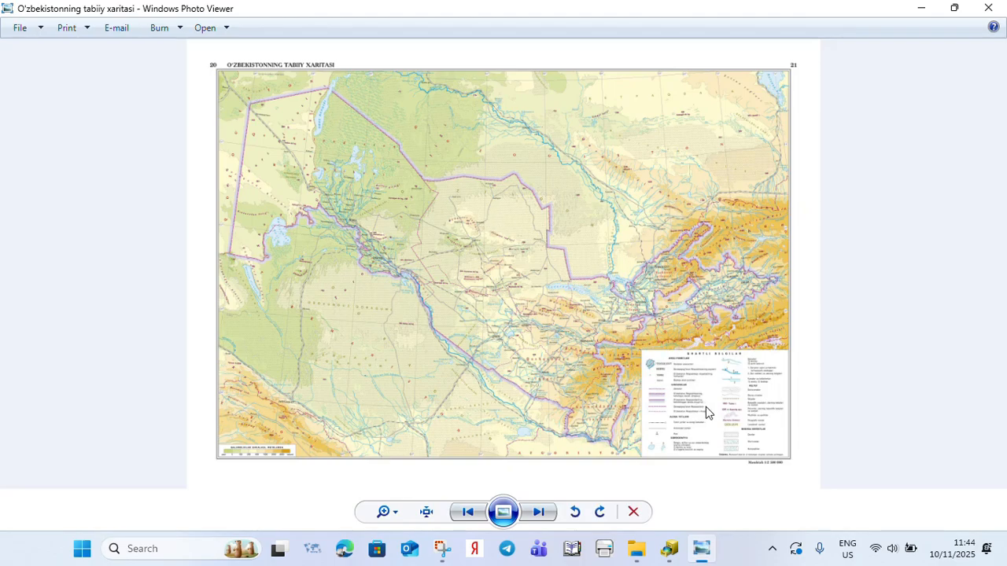
scroll(705, 408, "up", 3)
left_click_drag(749, 394, 471, 268)
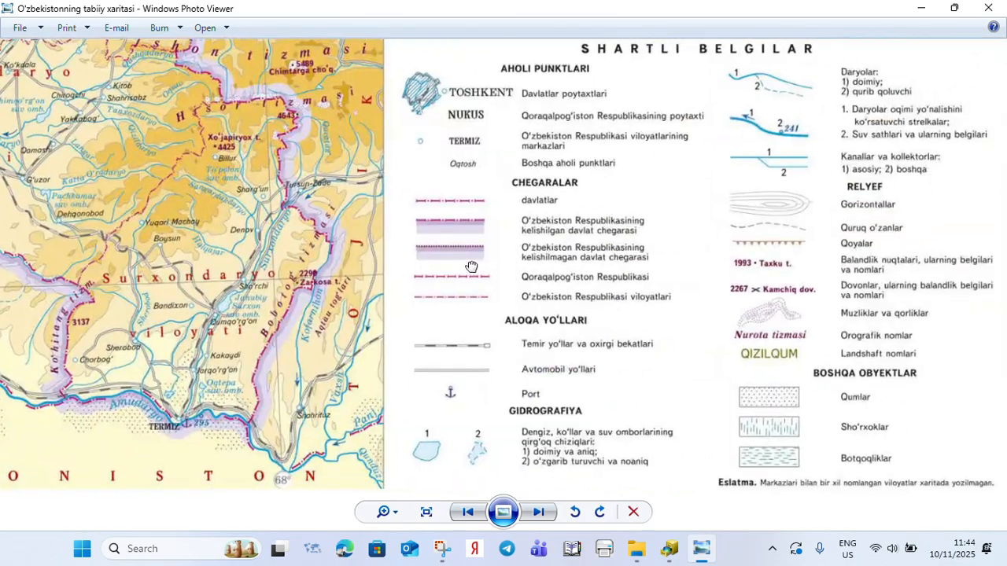
Examine the natural map and its legend for settlements, borders, roads, hydrography and relief objects.
scroll(649, 246, "down", 2)
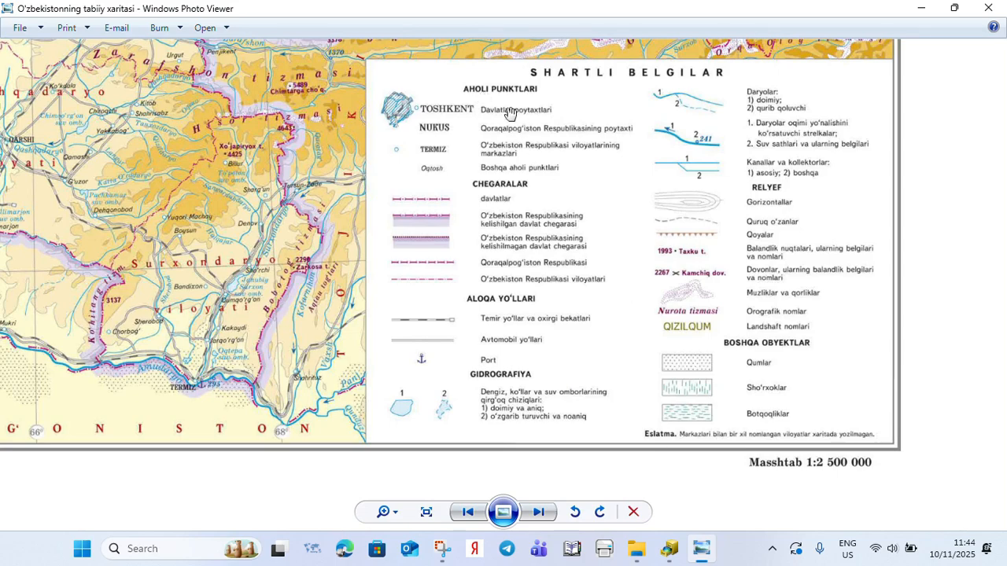
scroll(472, 161, "down", 3)
scroll(364, 201, "up", 4)
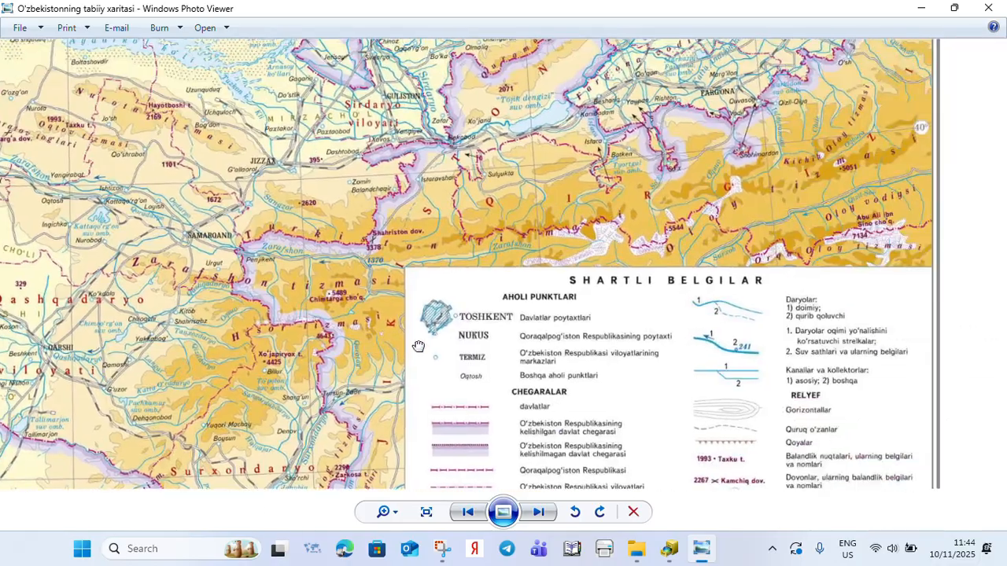
left_click_drag(363, 202, 846, 433)
left_click_drag(515, 217, 433, 389)
left_click_drag(761, 339, 343, 236)
left_click_drag(601, 402, 640, 236)
left_click_drag(587, 367, 608, 289)
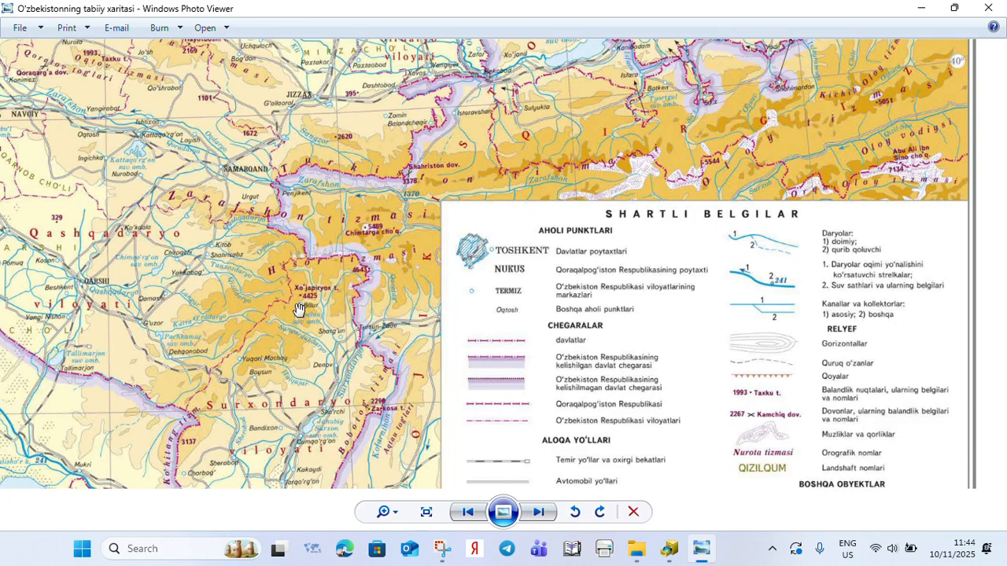
scroll(487, 292, "up", 1)
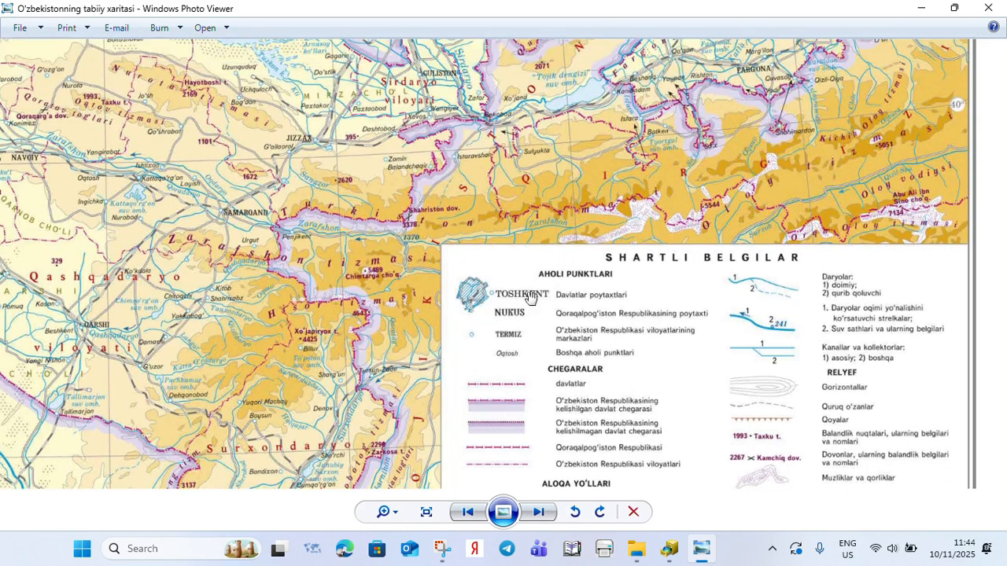
Switch back to ArcCatalog and set the new feature class's type to Point Features.
left_click(670, 548)
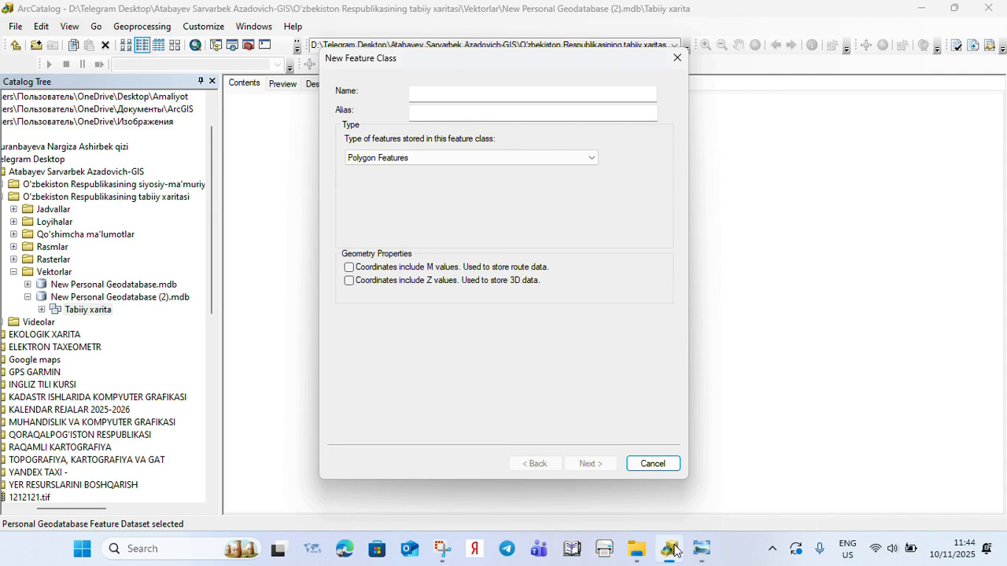
left_click(398, 155)
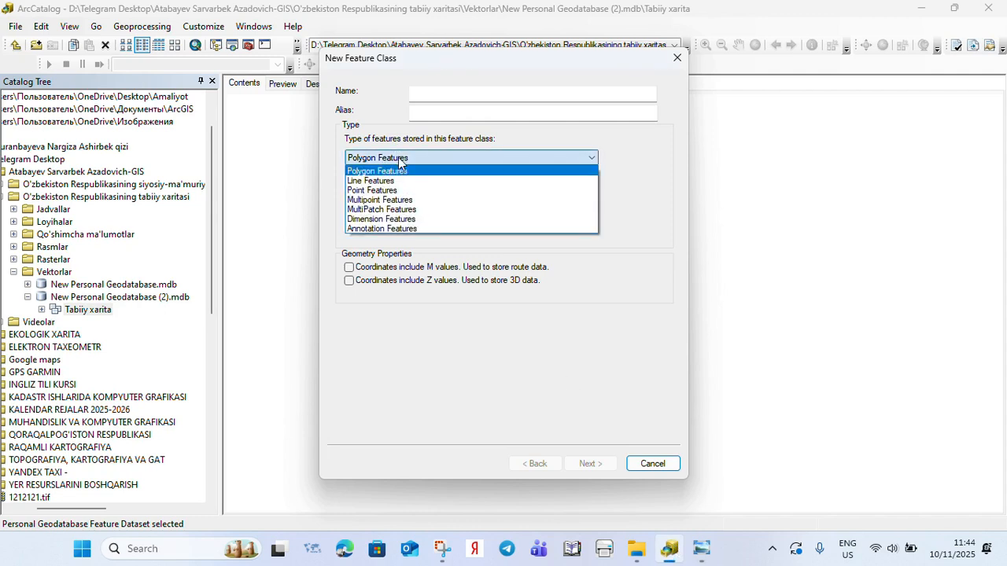
left_click(386, 189)
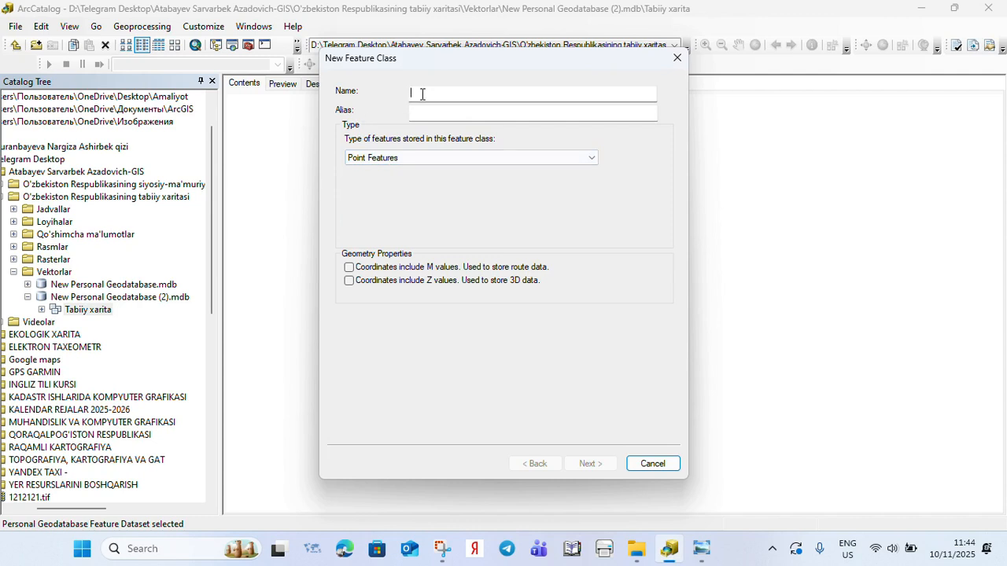
Name the point feature class Aholi_punktlari after the settlements heading in the map legend, and proceed to its field definitions.
left_click(422, 93)
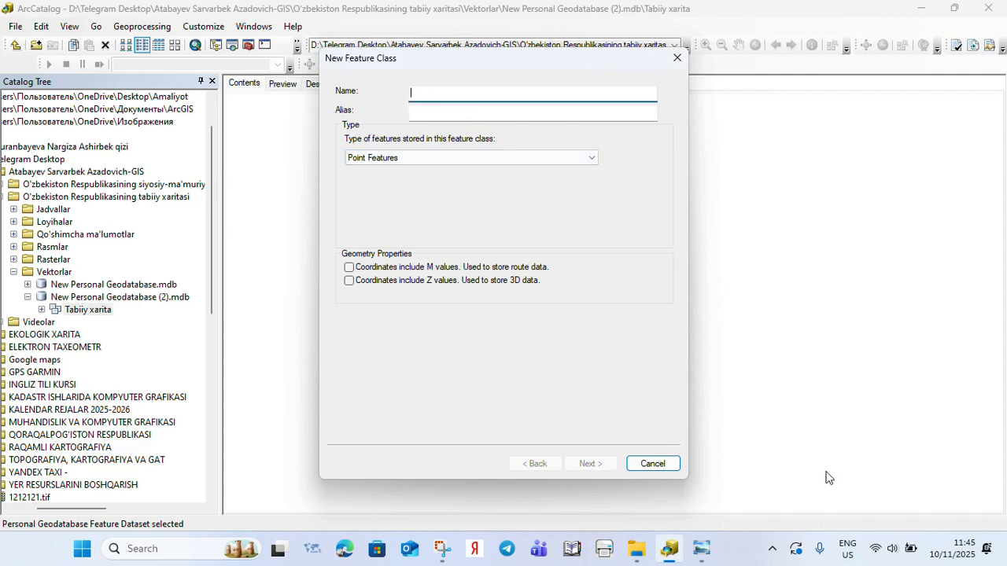
left_click(702, 549)
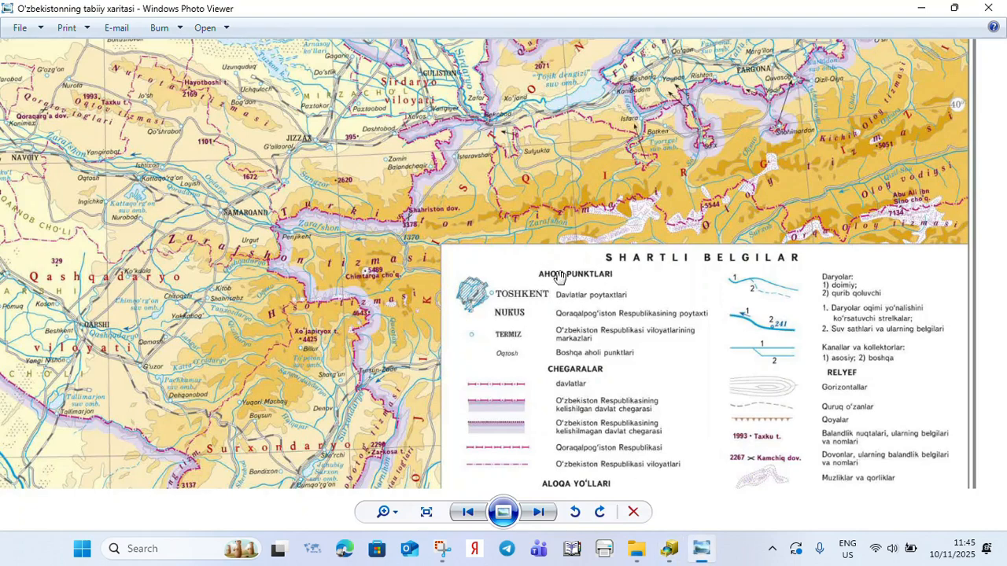
left_click(702, 548)
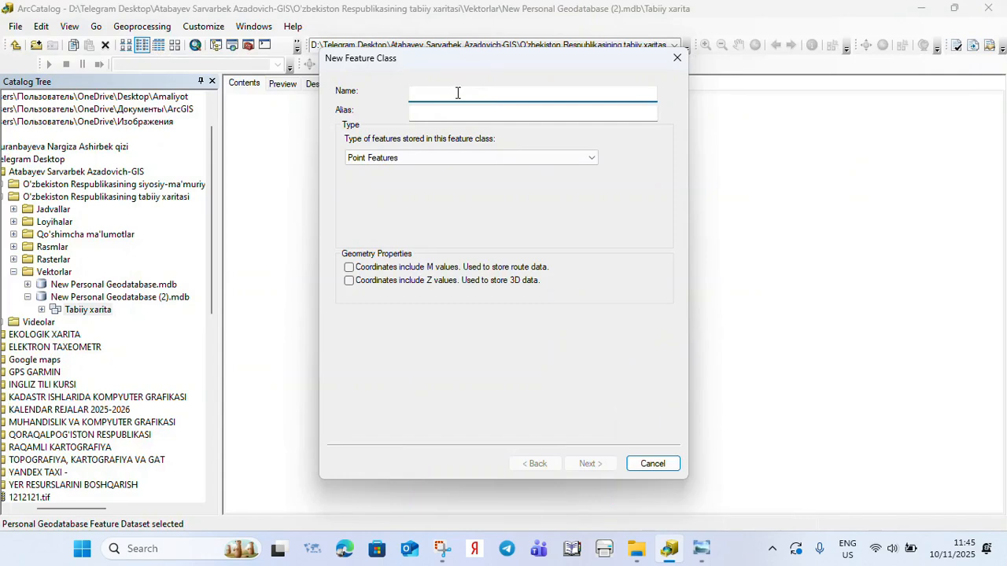
type("Aholi")
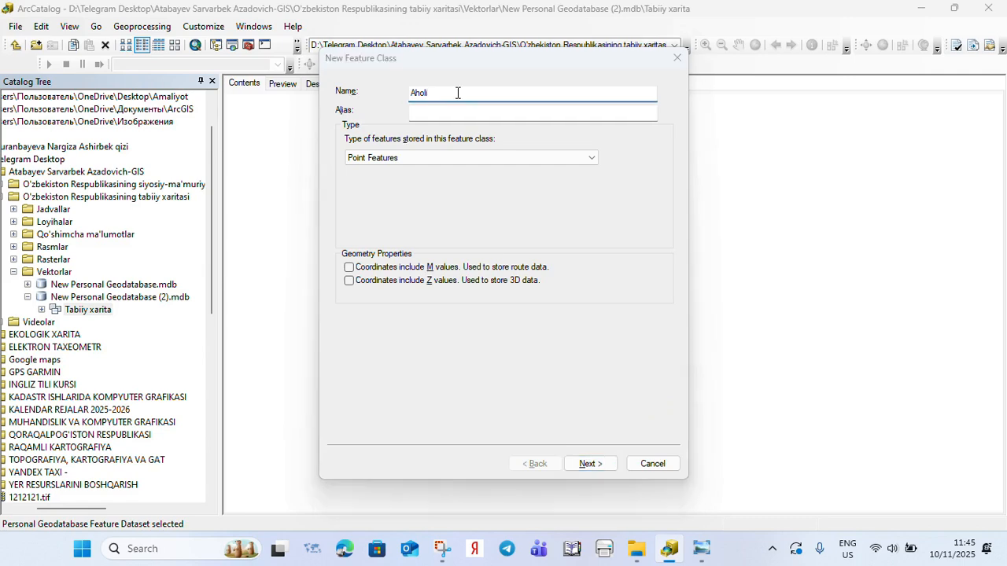
key("alt+Tab")
key("alt+Tab")
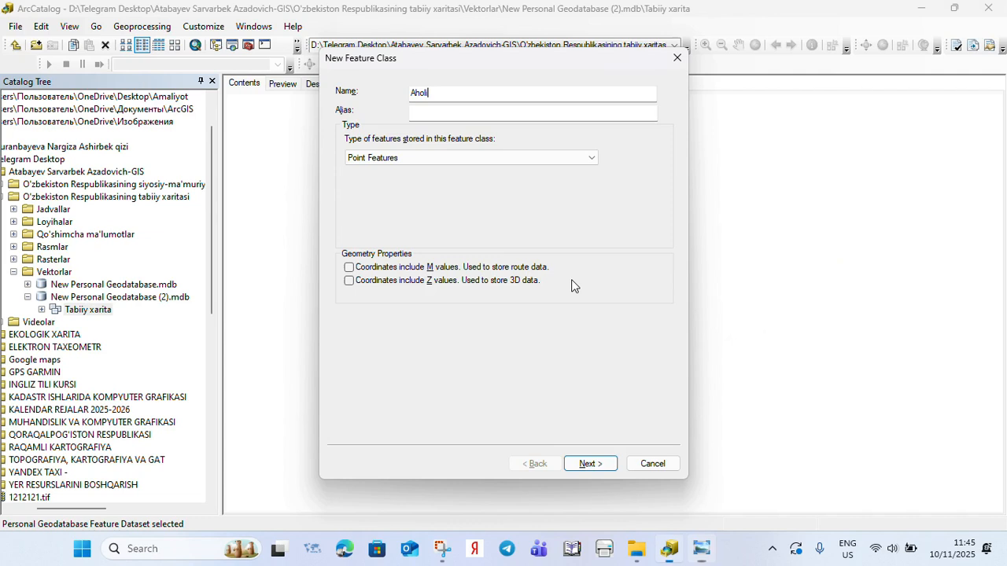
left_click_drag(441, 92, 416, 89)
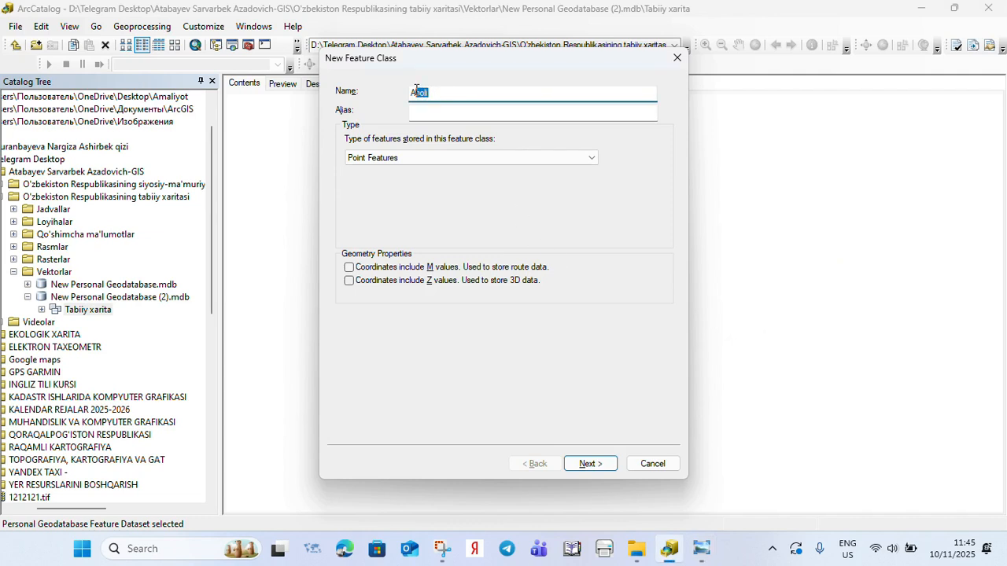
type("HOLI")
key("BackSpace")
key("BackSpace")
key("BackSpace")
key("BackSpace")
type("holi _punktlari")
left_click(440, 162)
left_click(441, 162)
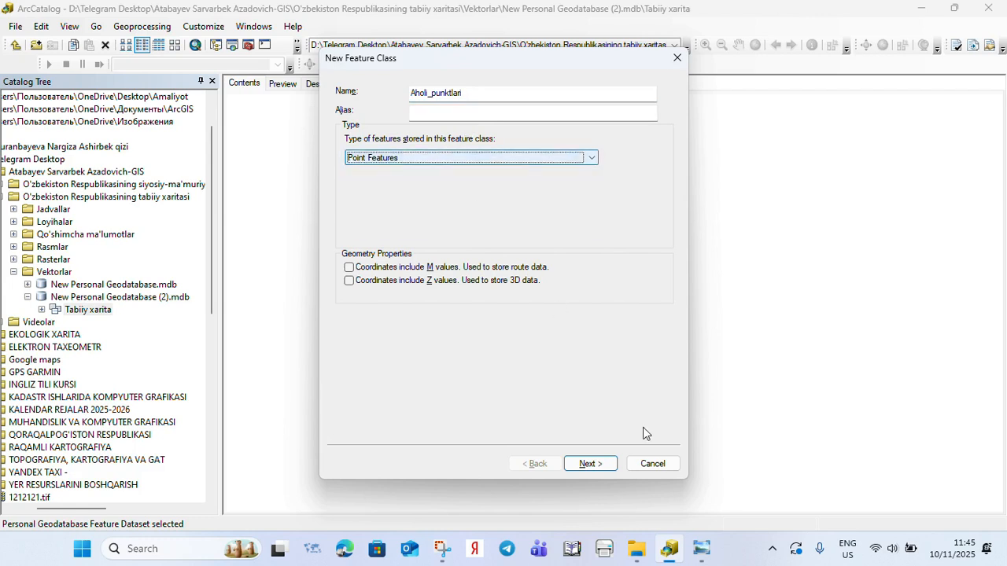
left_click(590, 465)
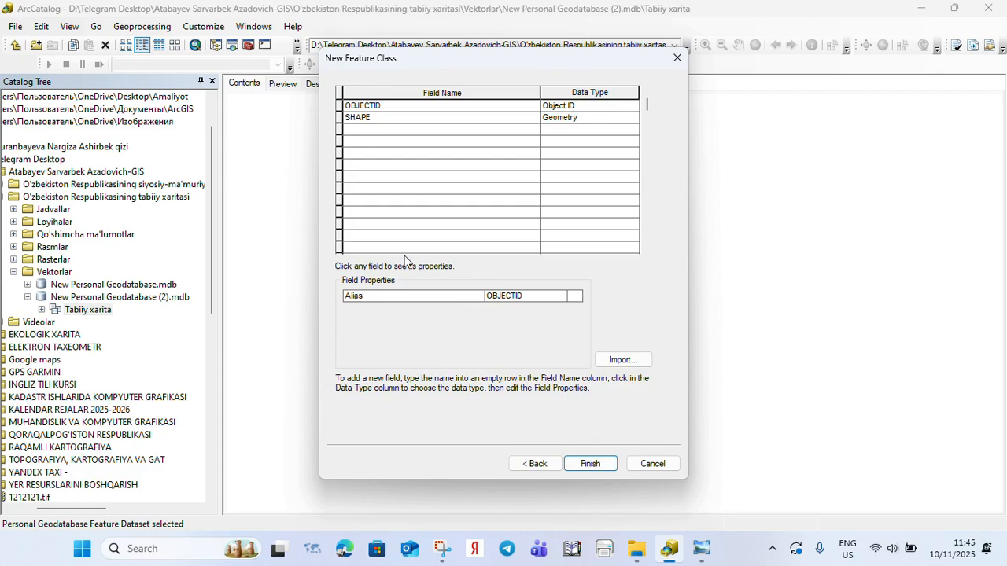
Add an Id field with the Double data type to the feature class.
left_click(374, 129)
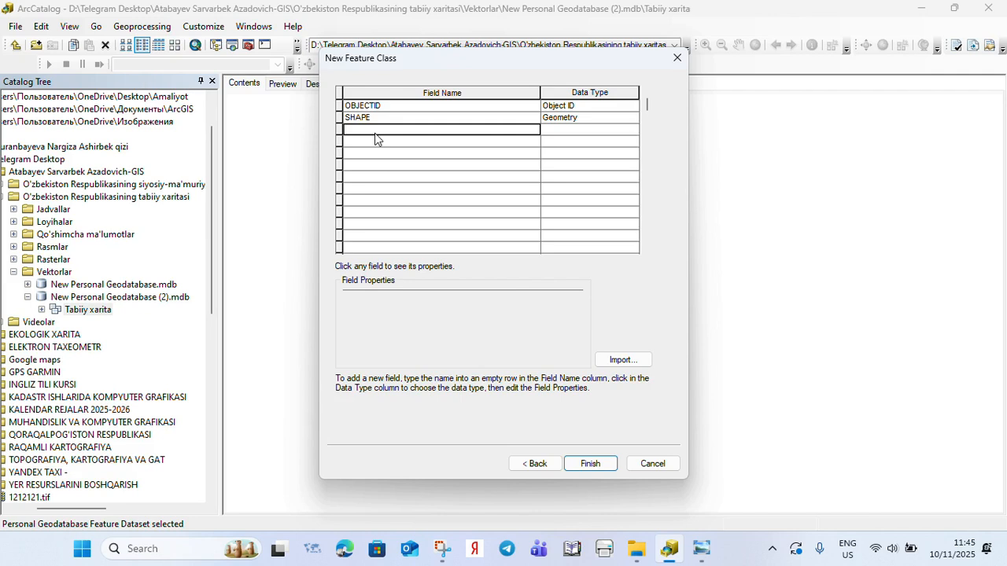
type("Id")
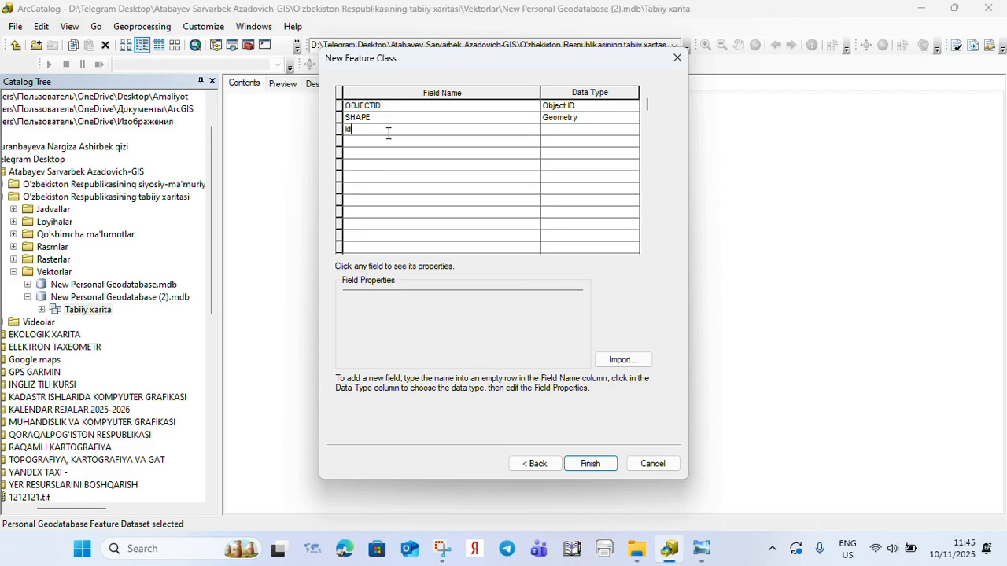
left_click(556, 132)
left_click(556, 132)
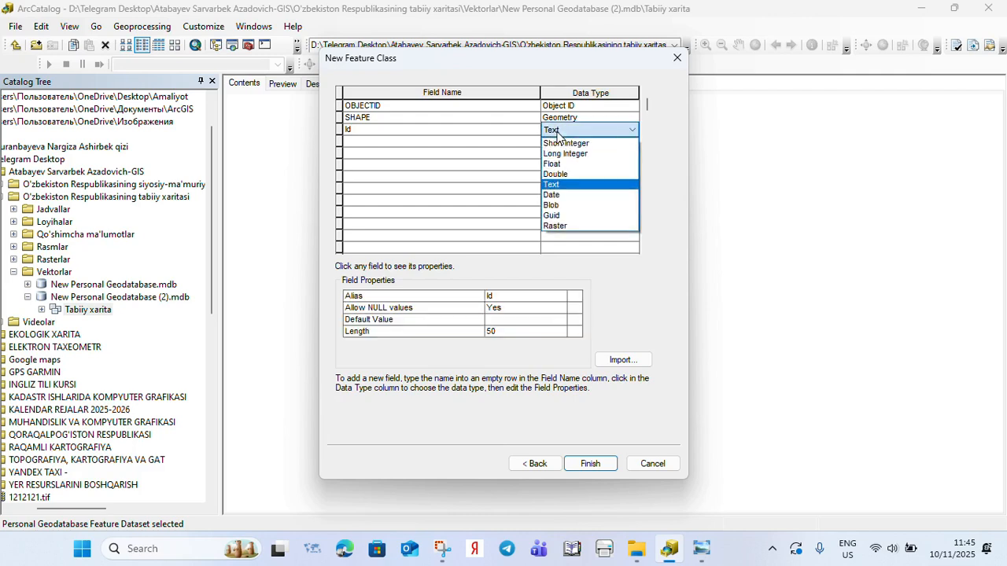
left_click(563, 174)
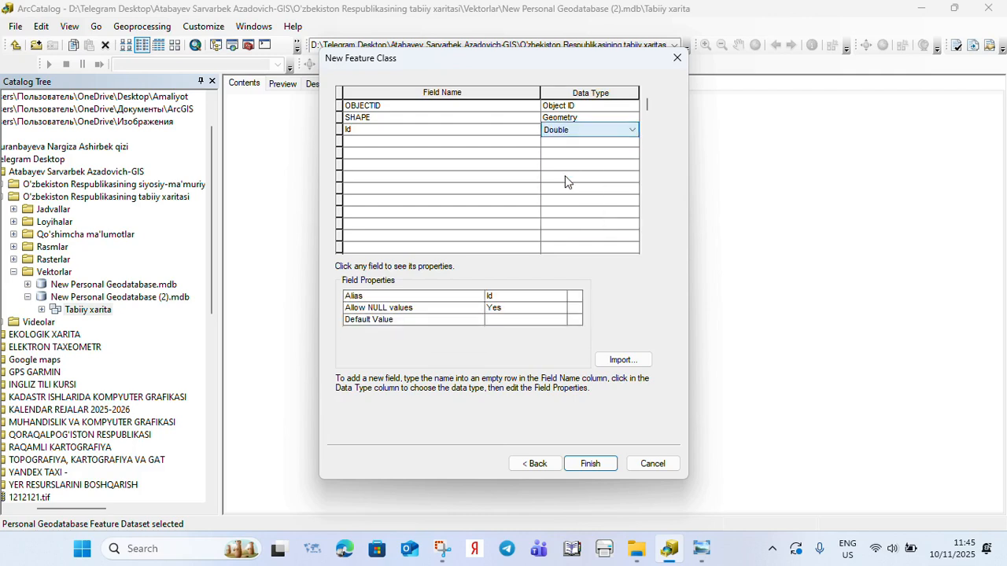
Add a Nomi field with the Text data type below the Id field.
left_click(518, 143)
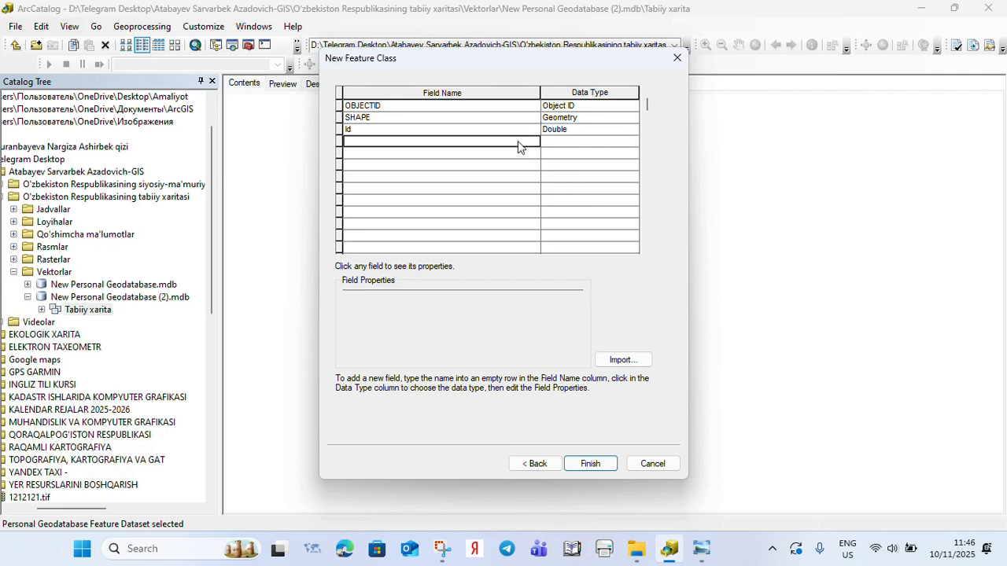
type("Nomi")
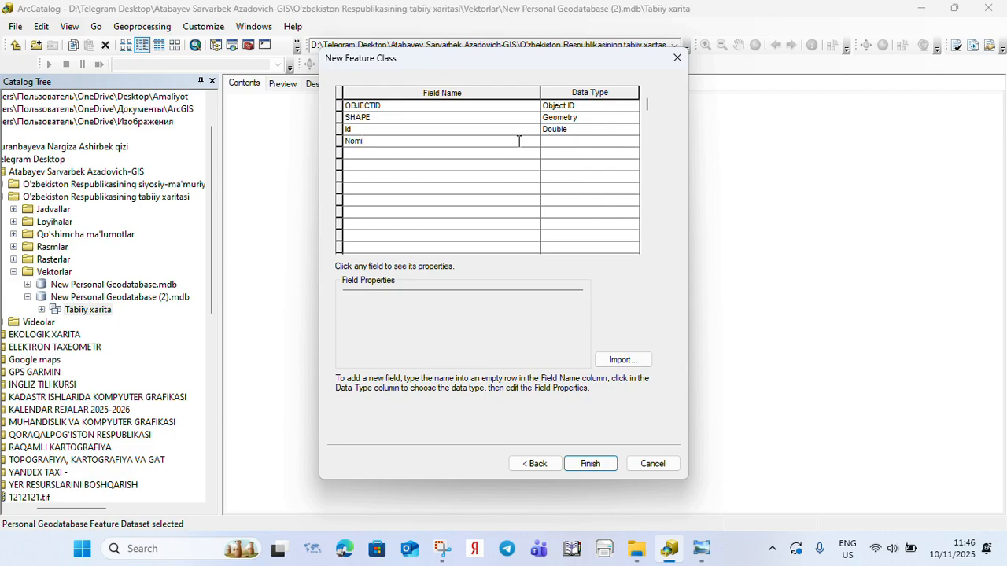
left_click(550, 141)
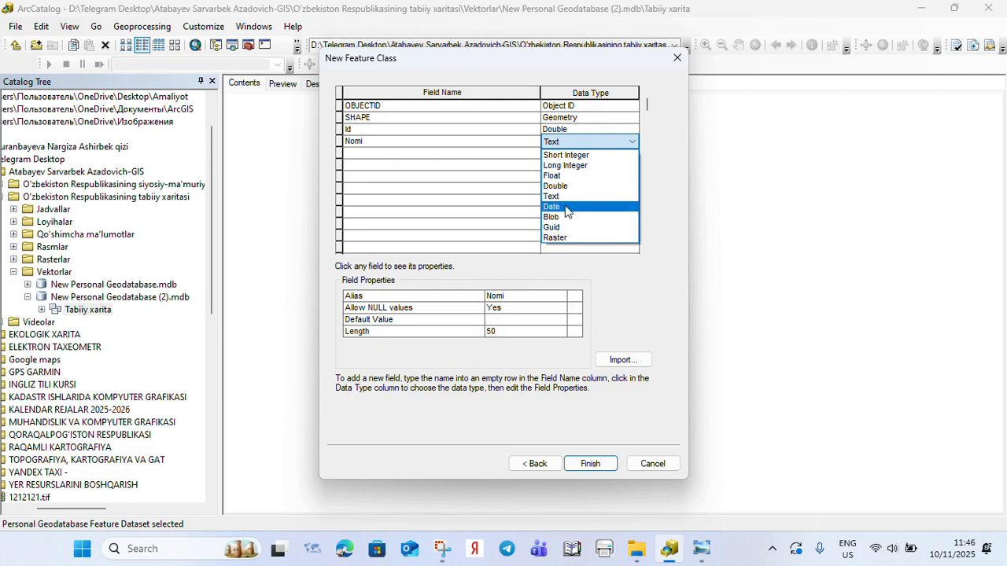
left_click(560, 198)
Add a Turi field with the Text data type below the Nomi field.
left_click(508, 155)
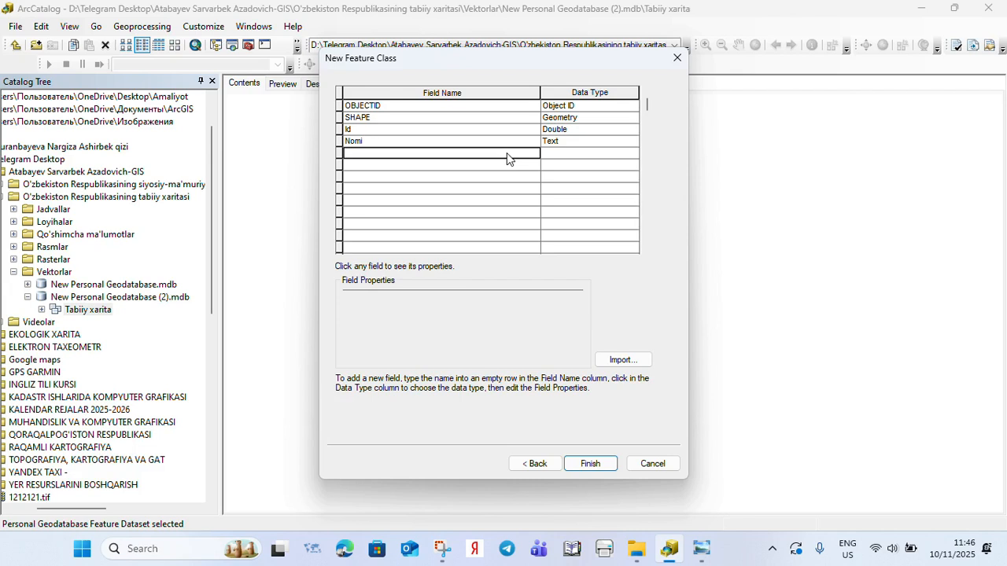
left_click(506, 152)
type("Turi")
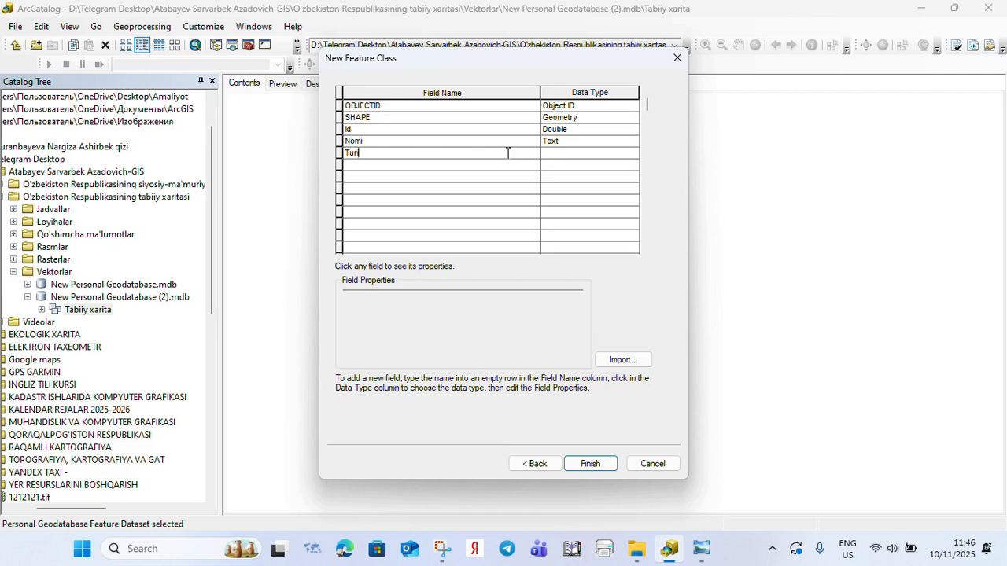
left_click(556, 154)
left_click(556, 154)
left_click(555, 154)
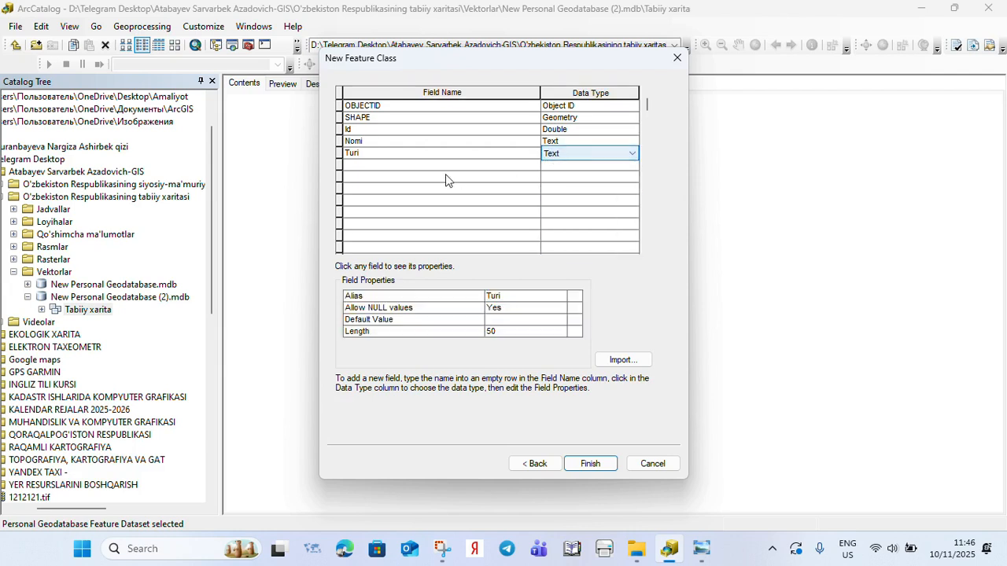
Add a Yili field with the Date data type below the Turi field.
left_click(434, 163)
type("A")
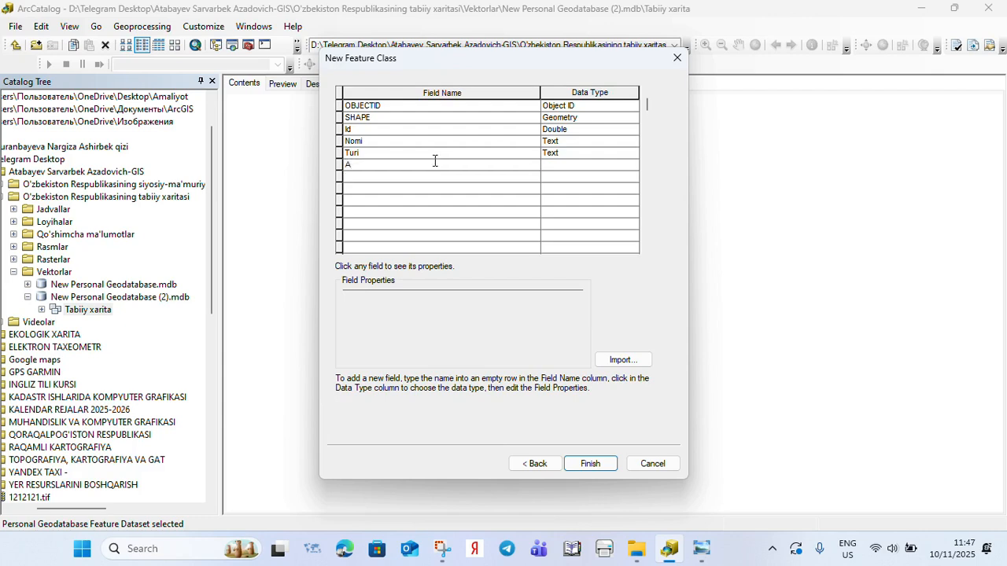
type("rea")
key("BackSpace")
key("BackSpace")
key("BackSpace")
key("BackSpace")
type("Yili")
left_click(580, 166)
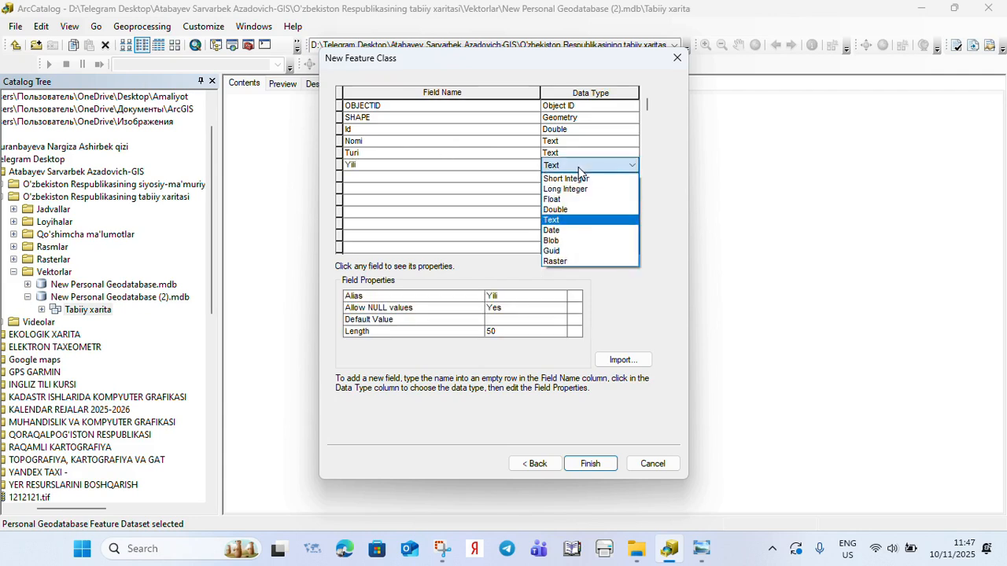
left_click(572, 231)
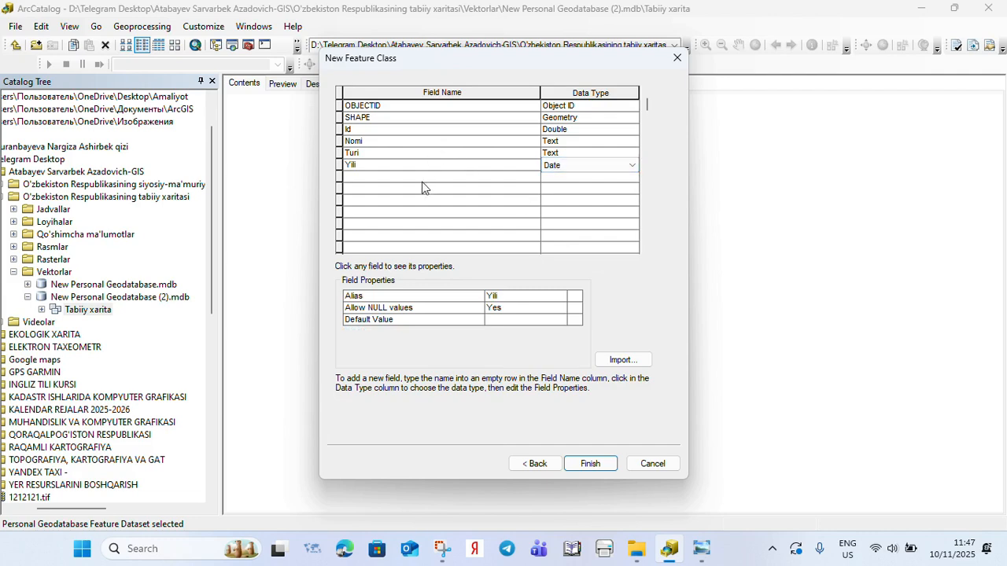
Add a Rasmi field with the Raster data type below the Yili field.
left_click(421, 178)
type("Rasmi")
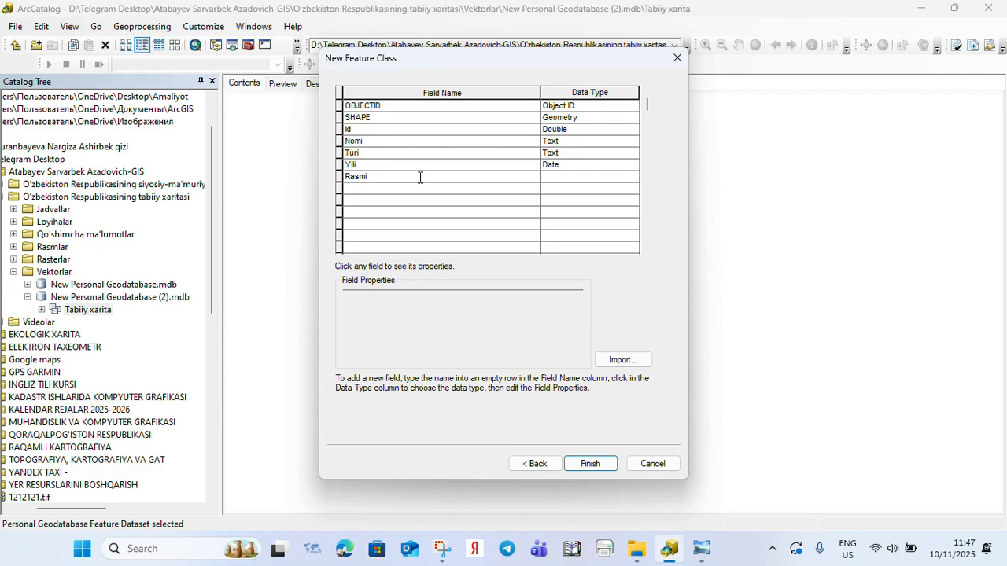
left_click(549, 178)
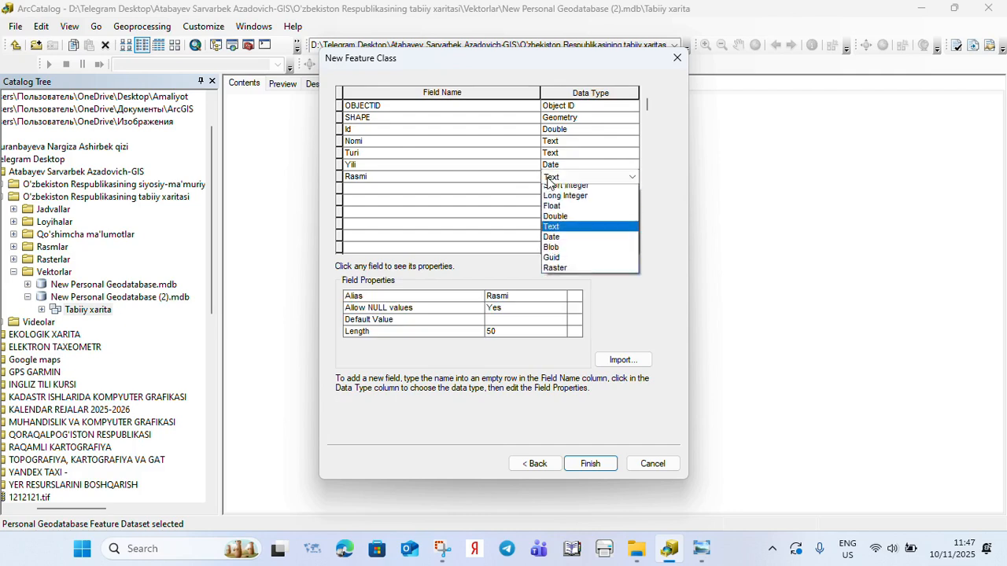
left_click(560, 285)
Add an Aholi_soni field with the Double data type below Rasmi and finish creating the feature class.
left_click(371, 189)
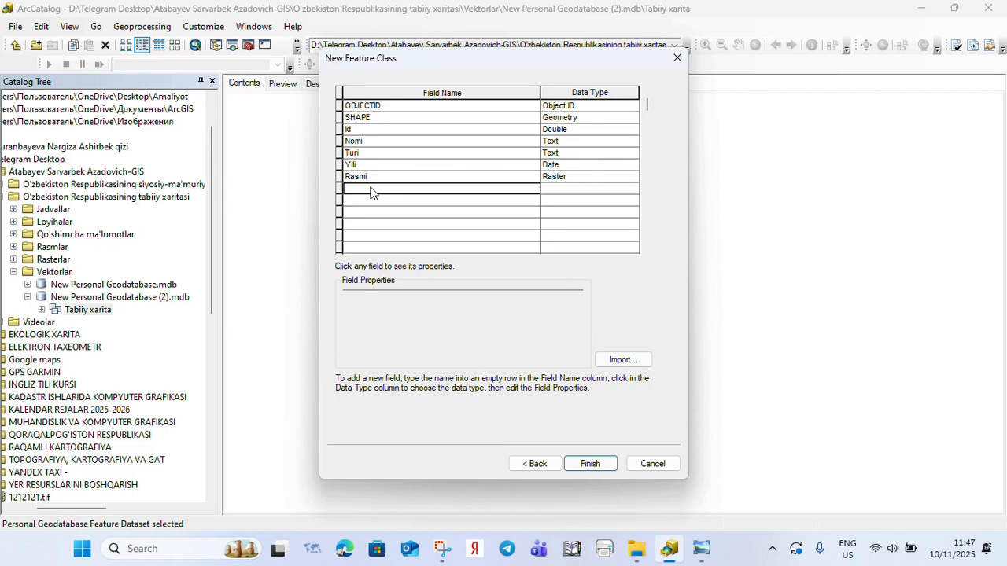
type("Aholi")
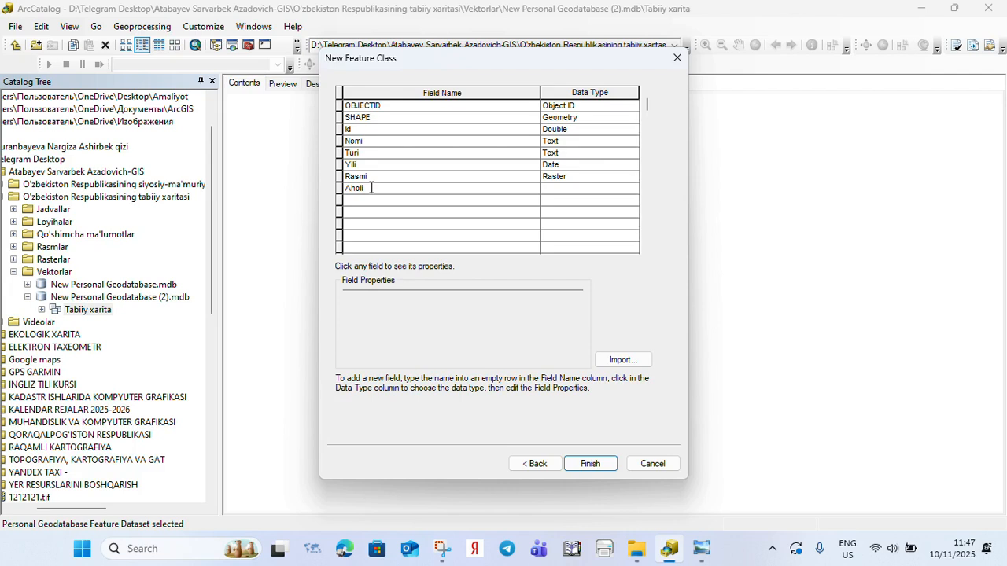
type("_soni")
left_click(568, 189)
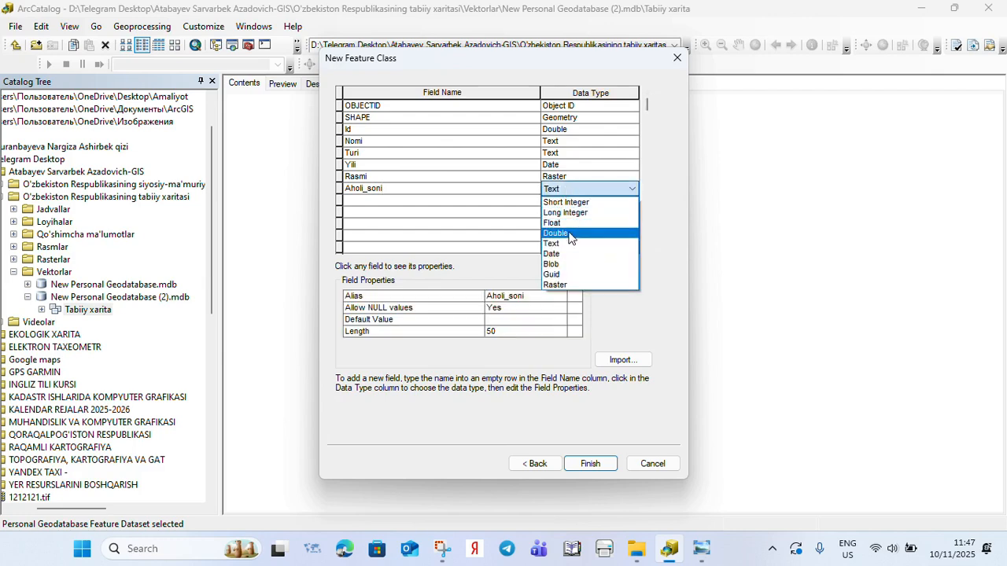
left_click(570, 228)
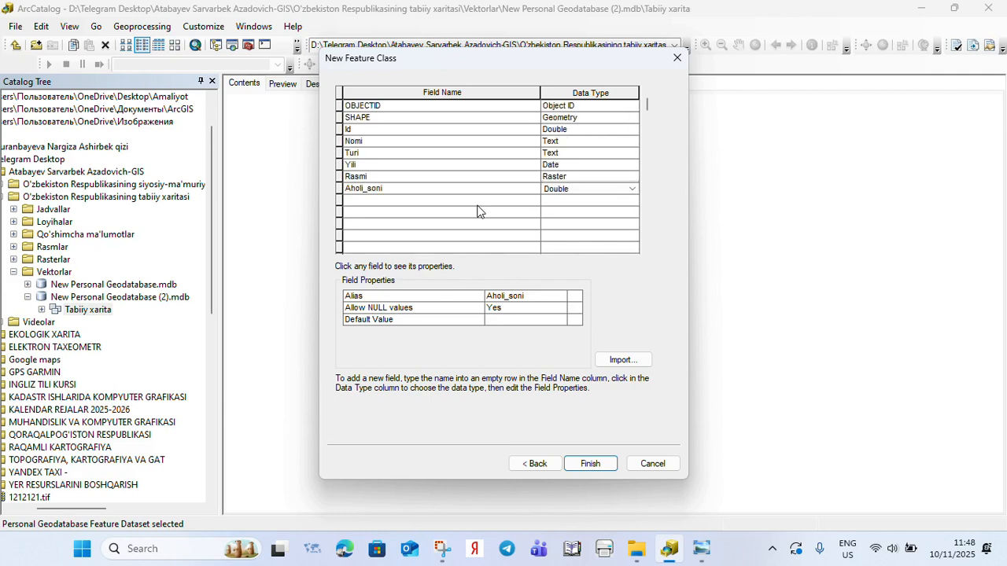
left_click(584, 465)
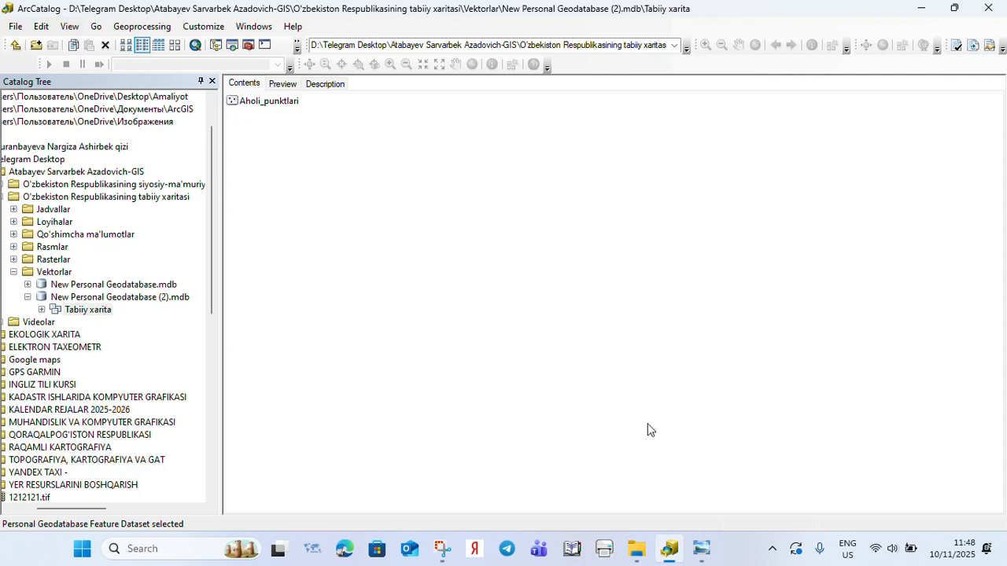
Switch to Windows Photo Viewer to examine the Chegaralar section of the natural map's legend, and return to ArcCatalog.
left_click(700, 546)
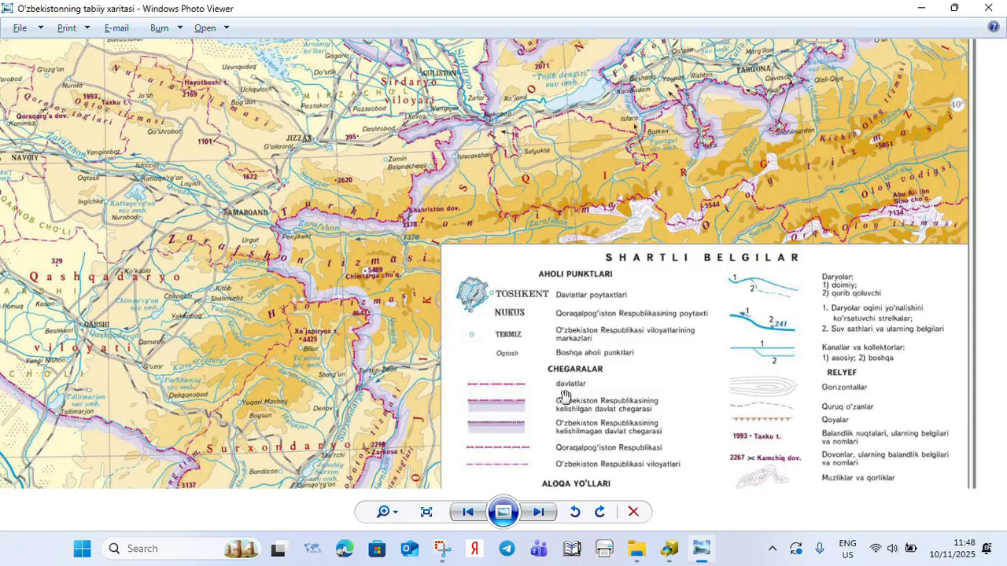
left_click_drag(565, 395, 578, 208)
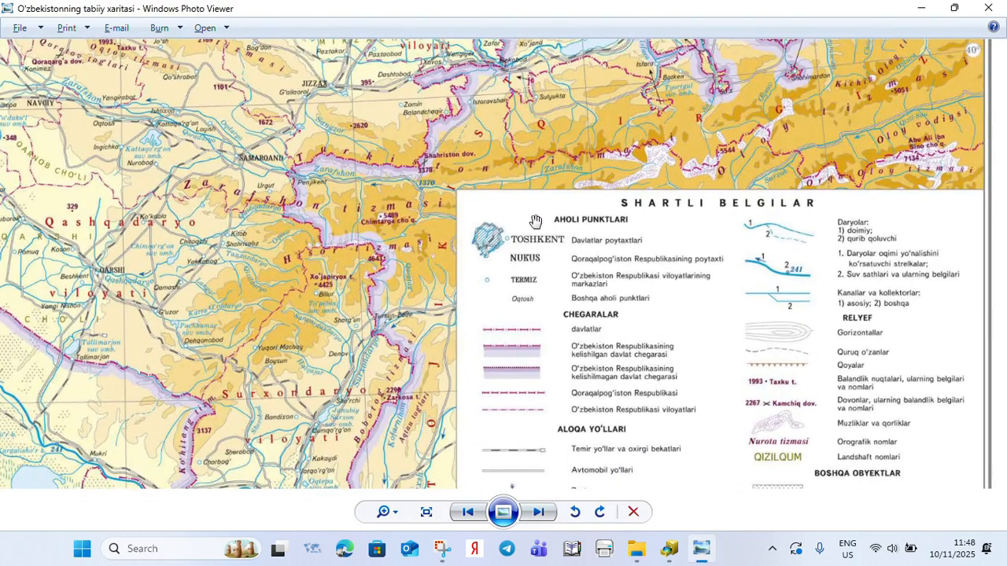
scroll(522, 335, "up", 3)
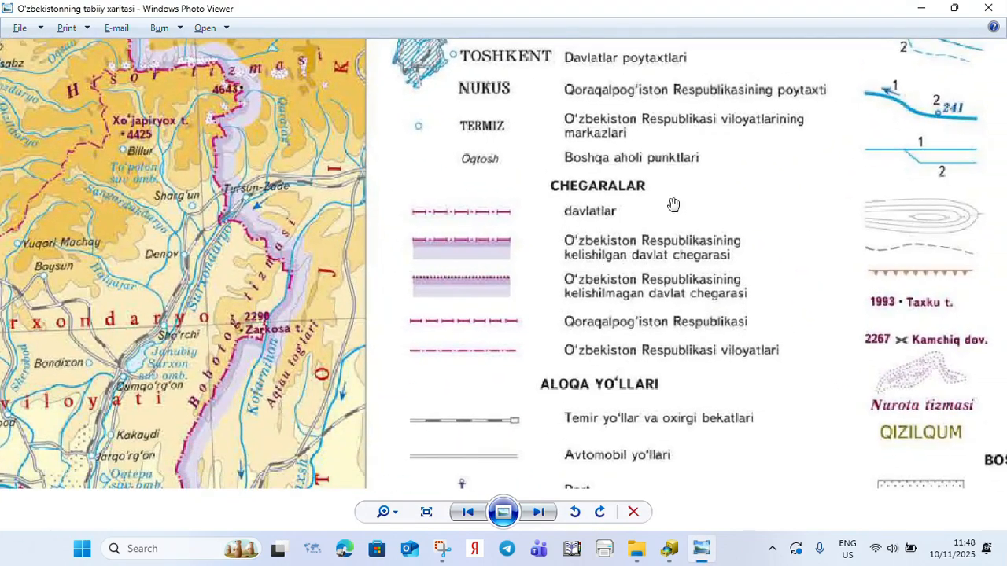
left_click(667, 548)
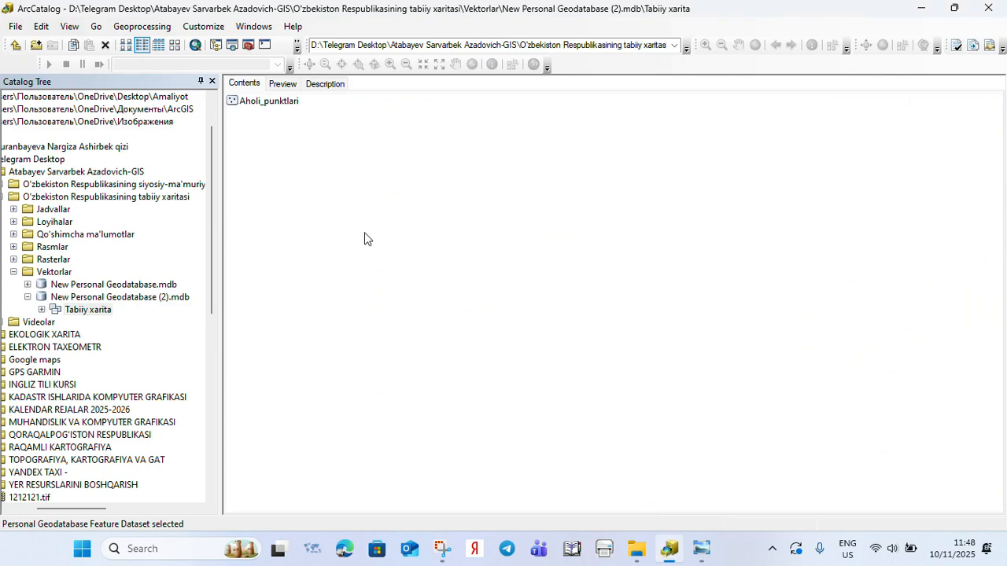
left_click(701, 550)
left_click(669, 549)
Start a new feature class named Chegaralar for Line Features in the Tabiiy xarita dataset and proceed to its field definitions.
right_click(477, 229)
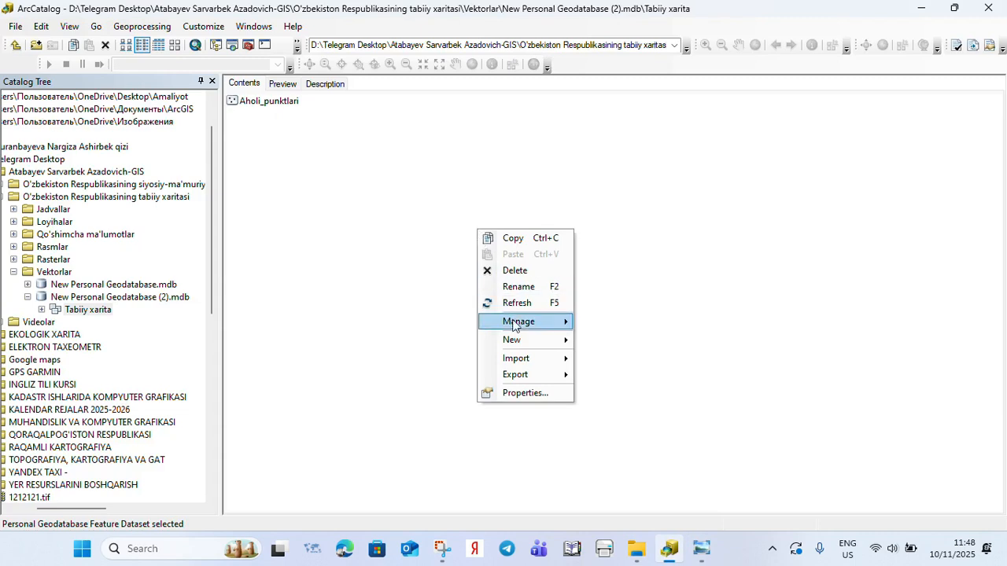
mouse_move(527, 343)
left_click(604, 340)
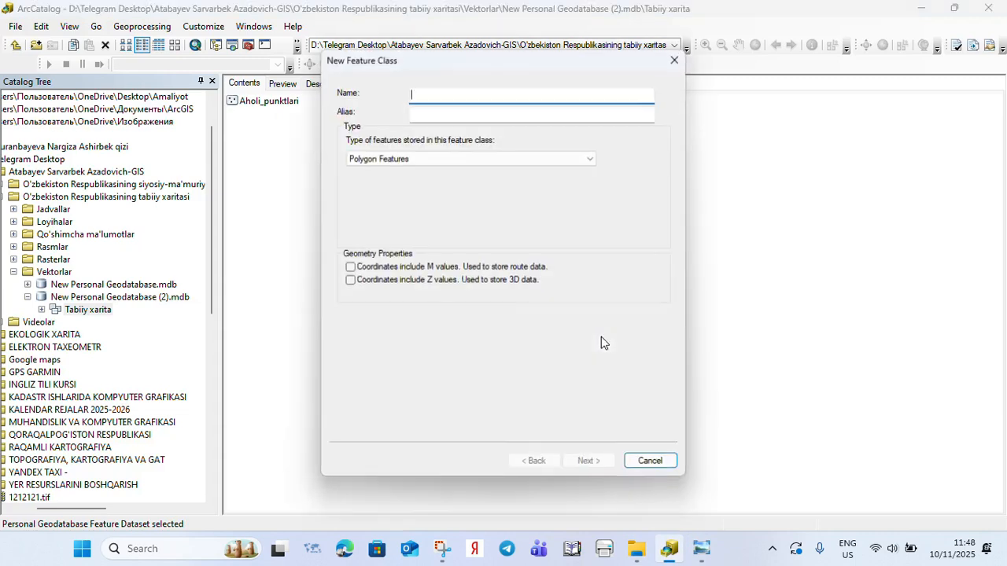
left_click(366, 160)
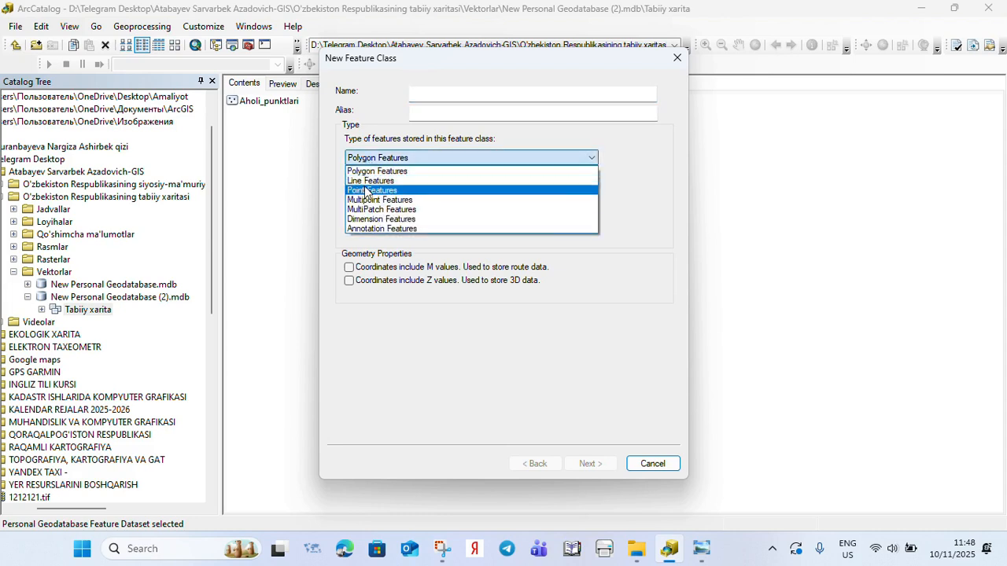
left_click(369, 177)
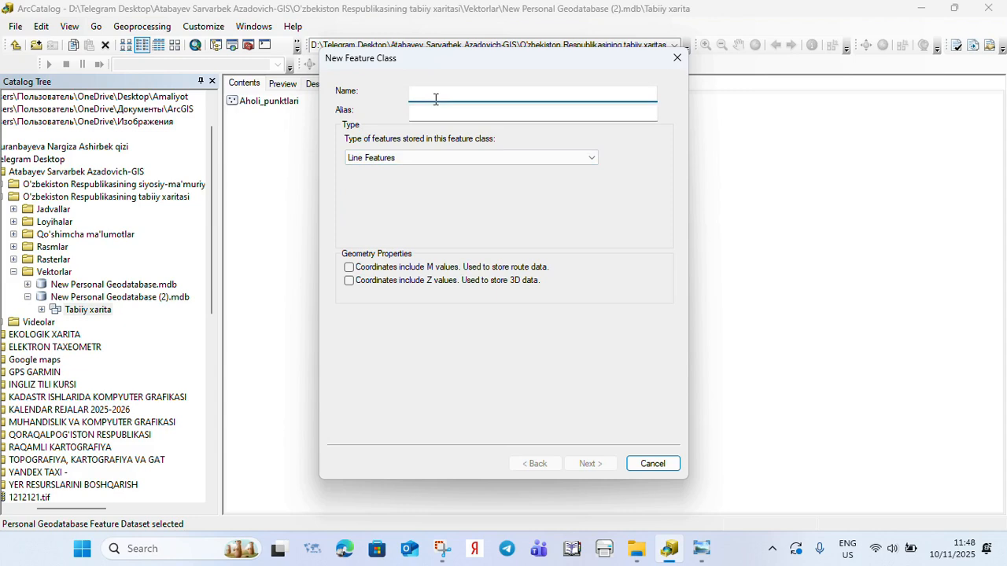
type("Chegarala")
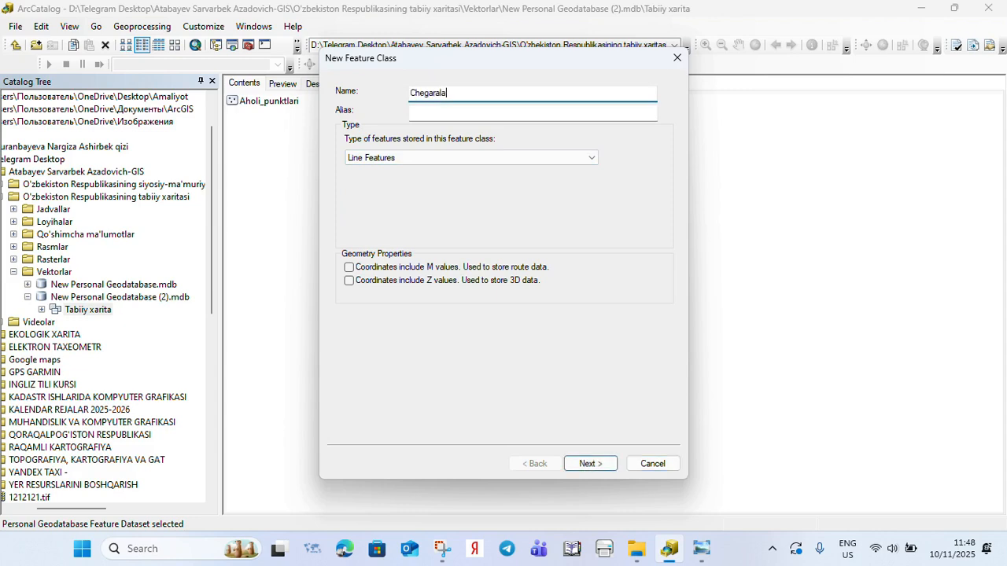
type("r")
left_click(589, 464)
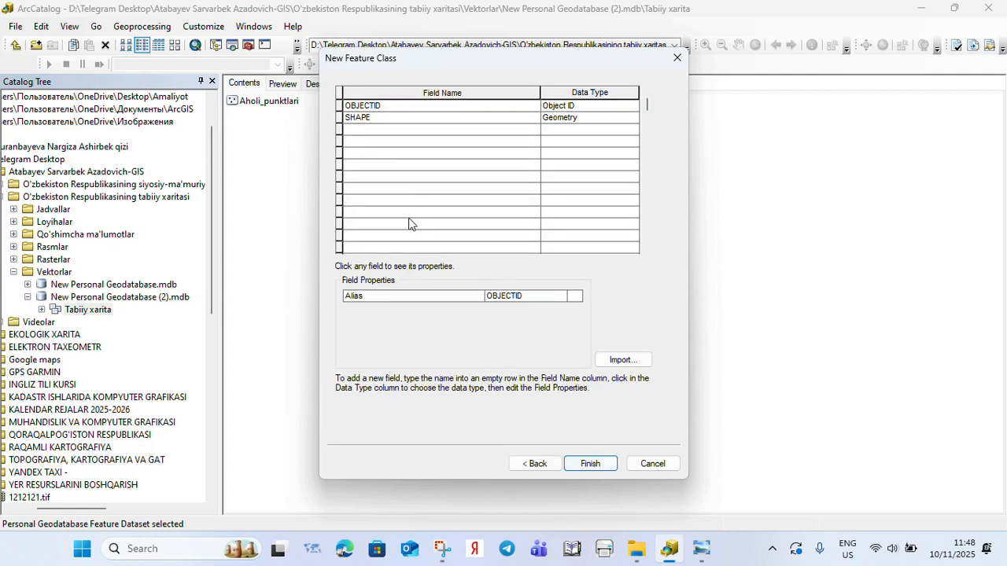
Add an Id field with the Double data type to the Chegaralar feature class.
left_click(381, 130)
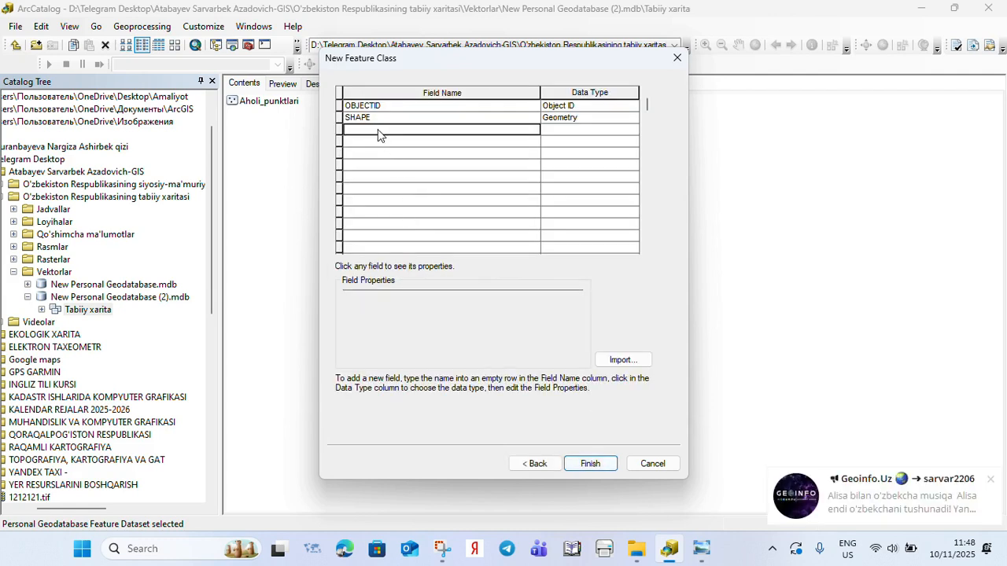
type("Id")
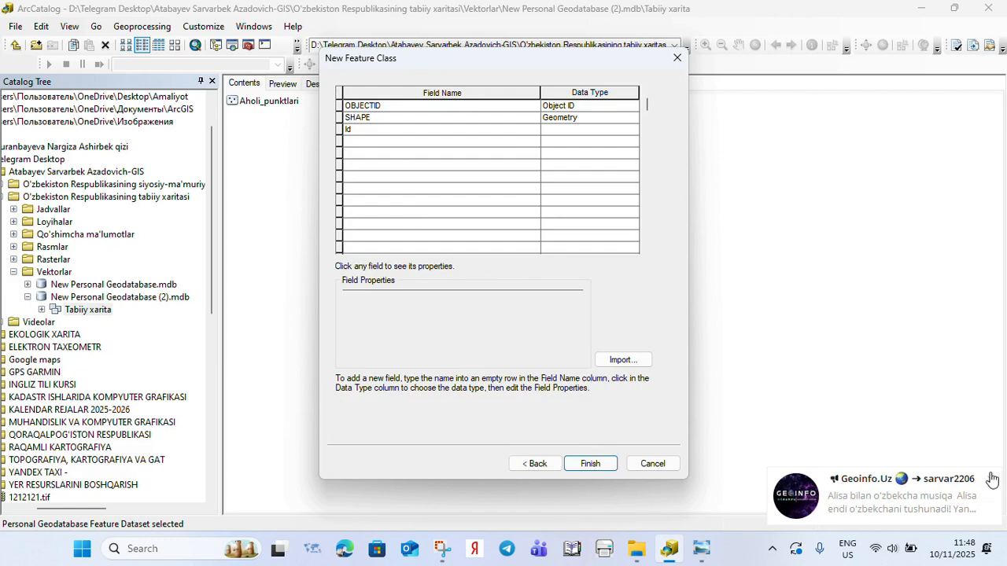
left_click(568, 132)
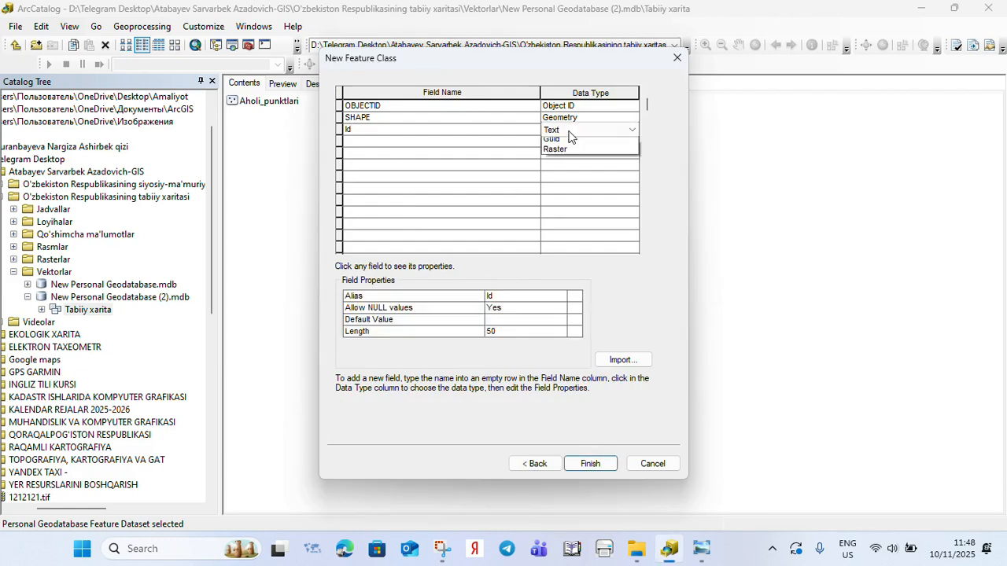
left_click(557, 174)
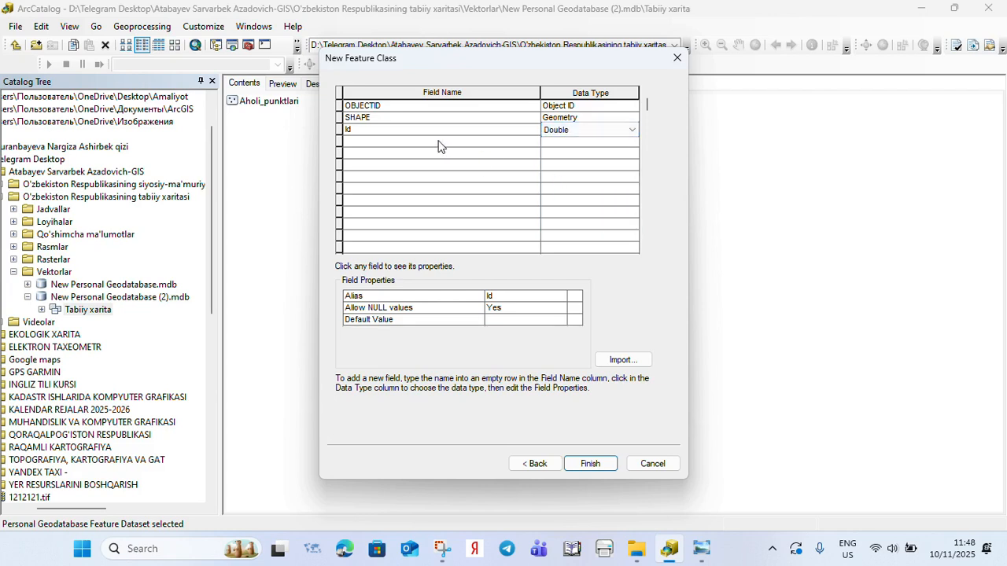
Add a Turi field with the Text data type below Id and finish creating the Chegaralar feature class.
left_click(428, 141)
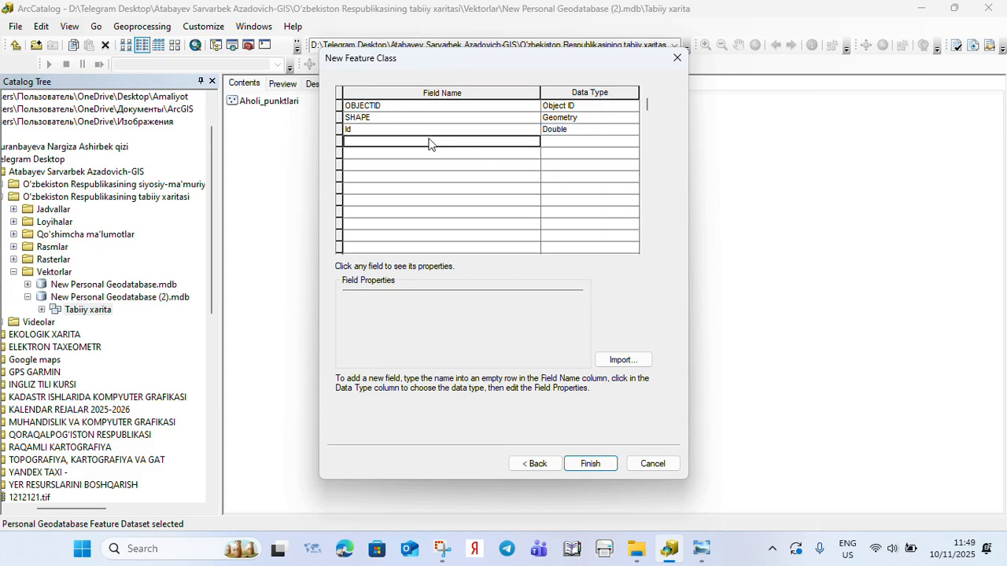
left_click(429, 142)
type("Tur")
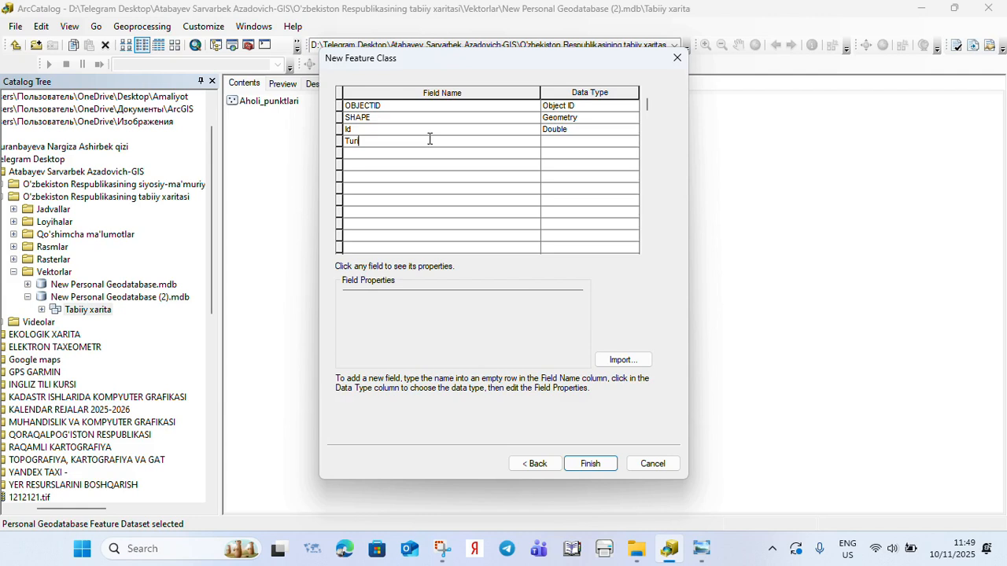
type("i")
left_click(590, 143)
left_click(582, 146)
left_click(500, 156)
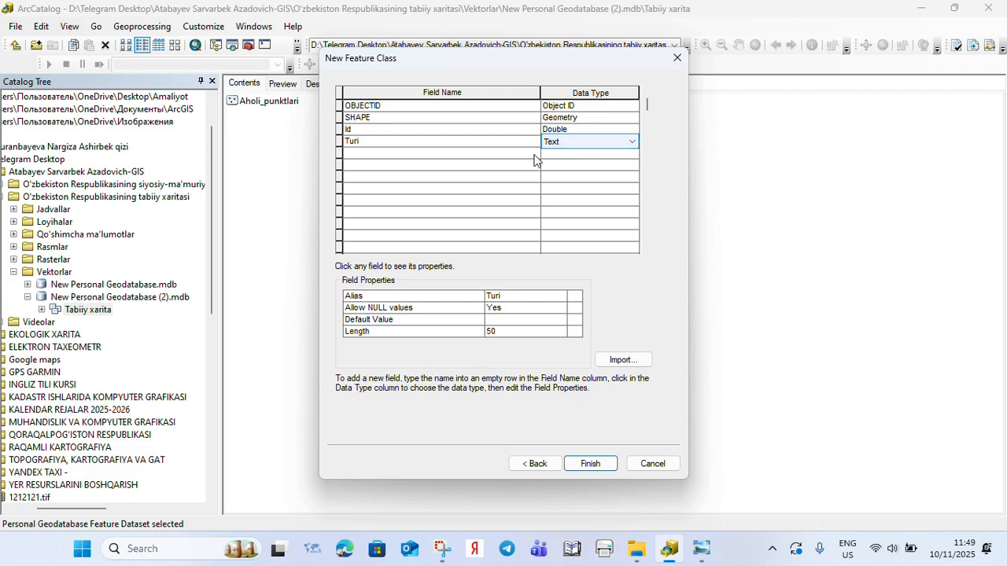
left_click(589, 464)
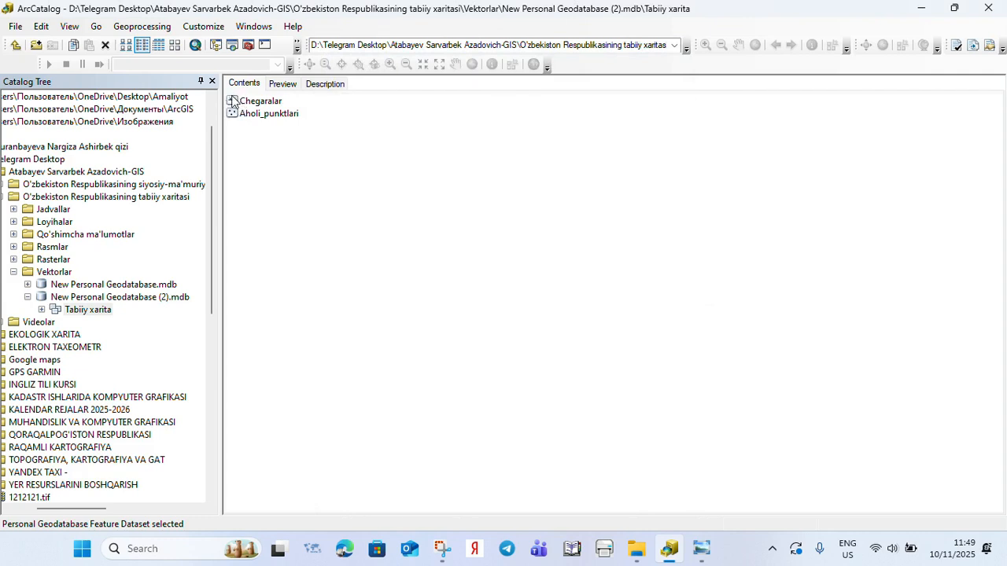
Switch to Windows Photo Viewer to examine the Aloqa yo'llari and Gidrografiya legend sections, and return to ArcCatalog.
left_click(701, 549)
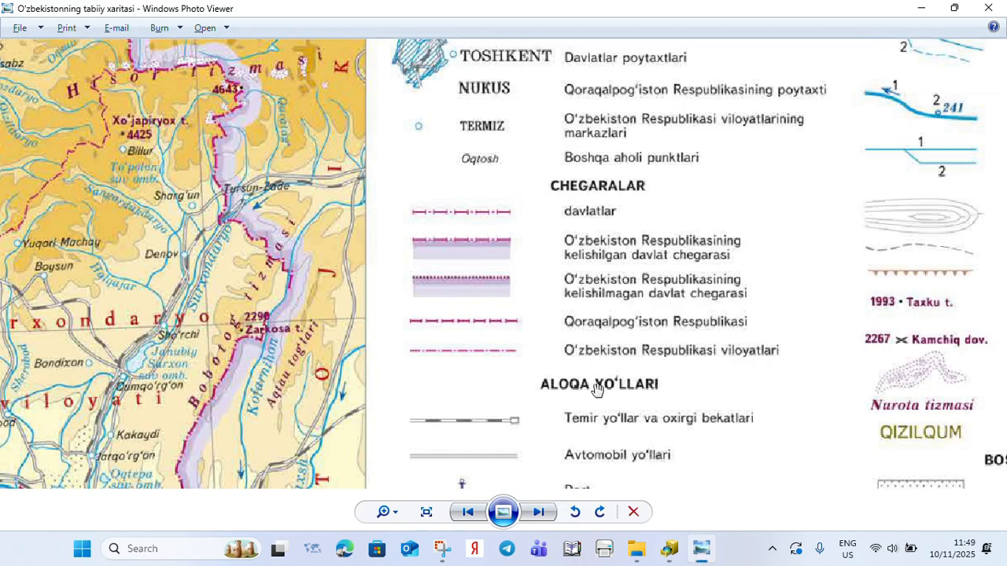
left_click_drag(597, 392, 540, 311)
left_click_drag(552, 362, 519, 281)
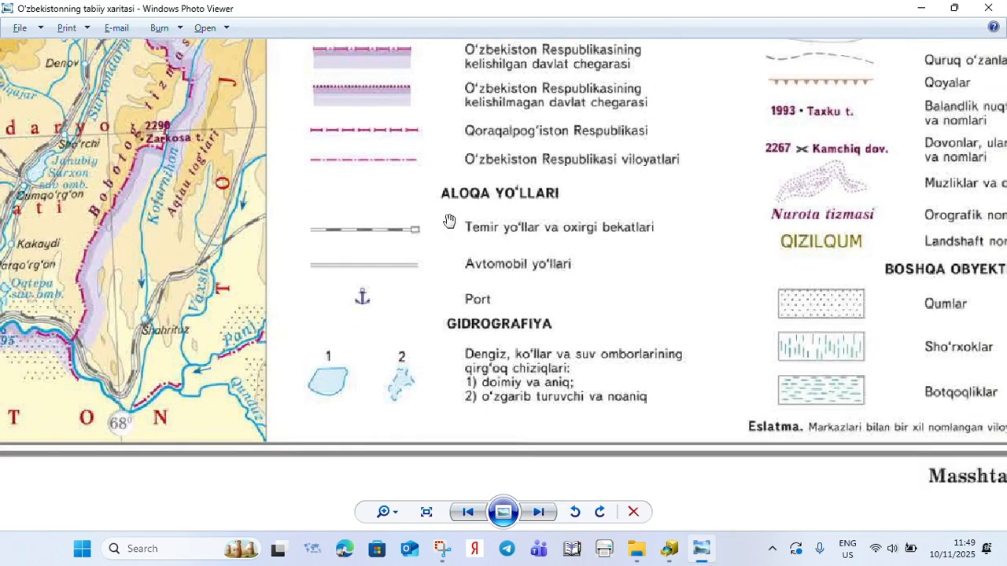
left_click_drag(482, 230, 430, 254)
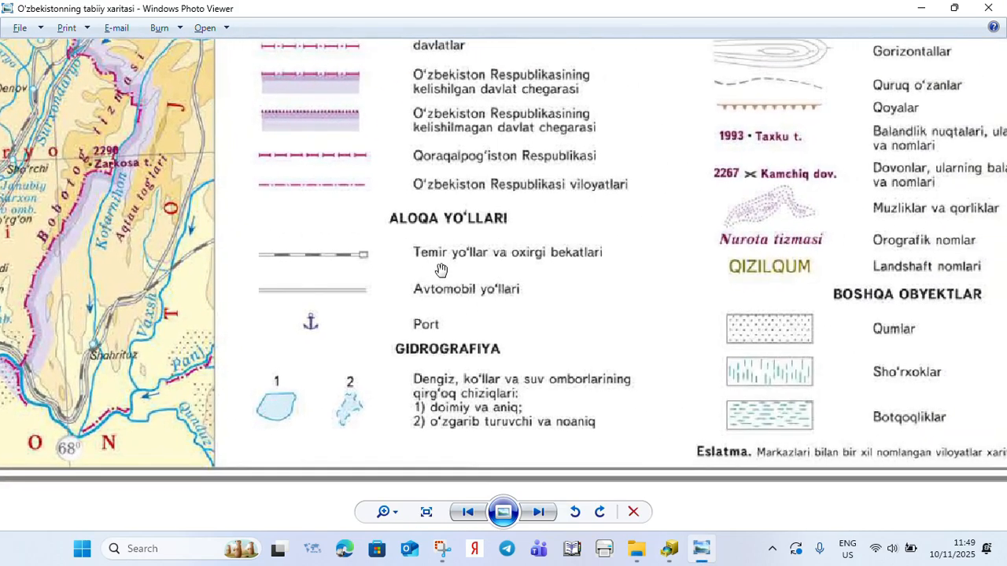
left_click_drag(406, 219, 376, 208)
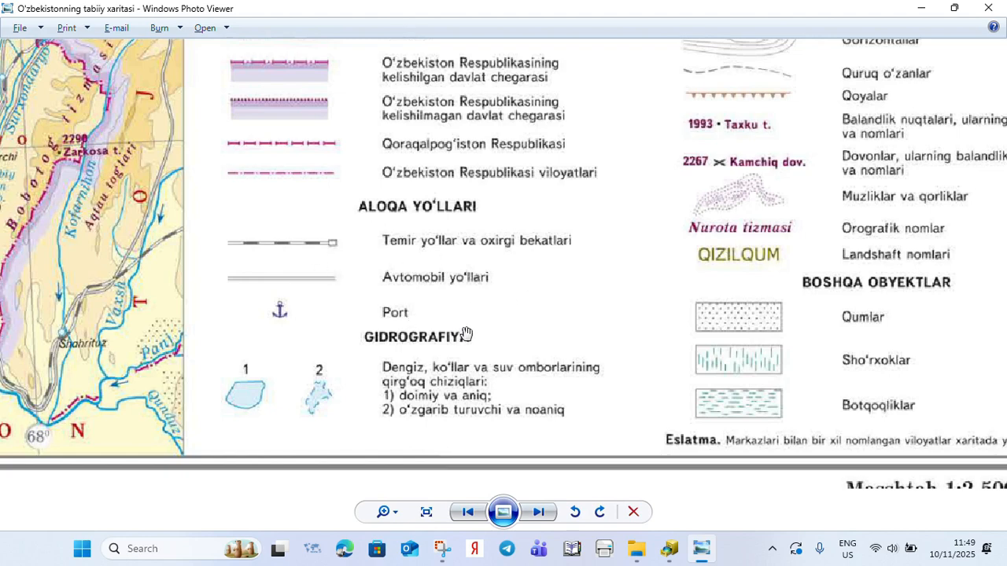
left_click(669, 548)
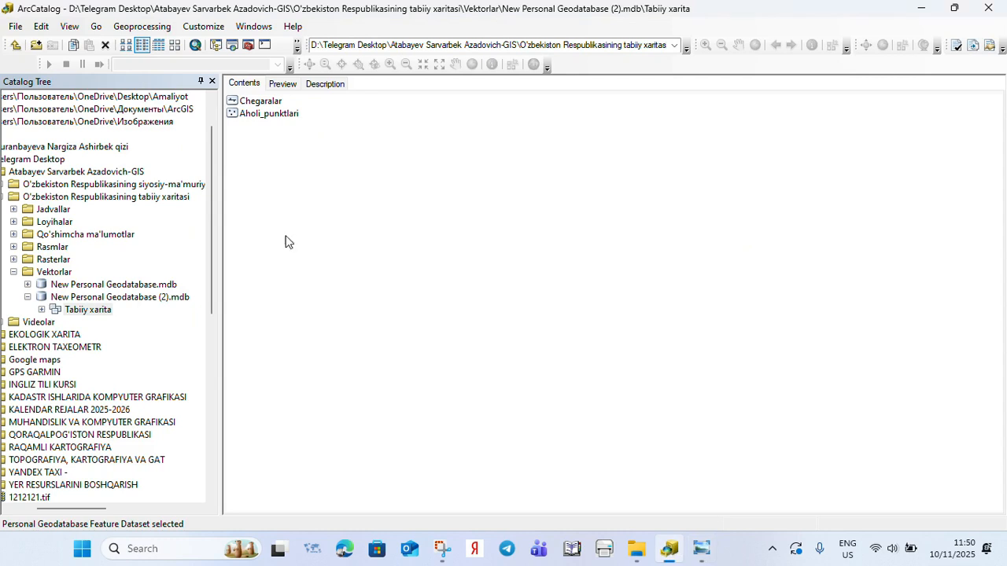
Start a new feature class named Temir_yollari for Line Features in the Tabiiy xarita dataset and proceed to its field definitions.
right_click(404, 224)
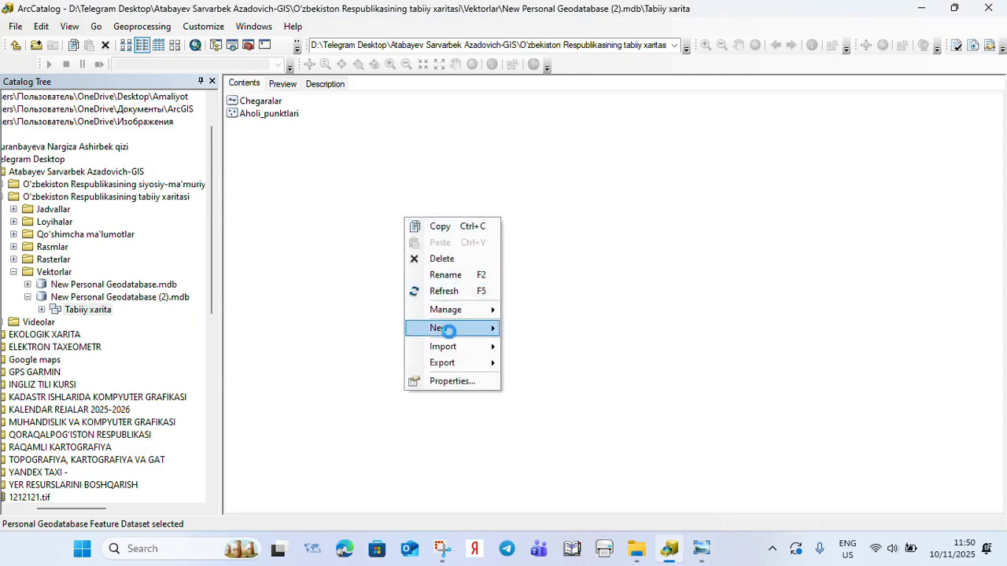
mouse_move(450, 329)
left_click(543, 330)
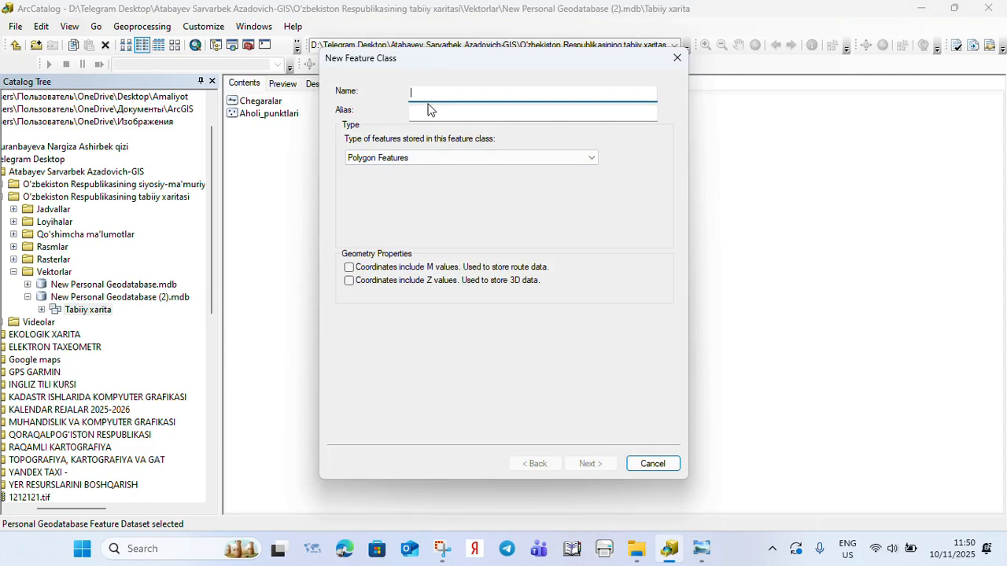
type("T")
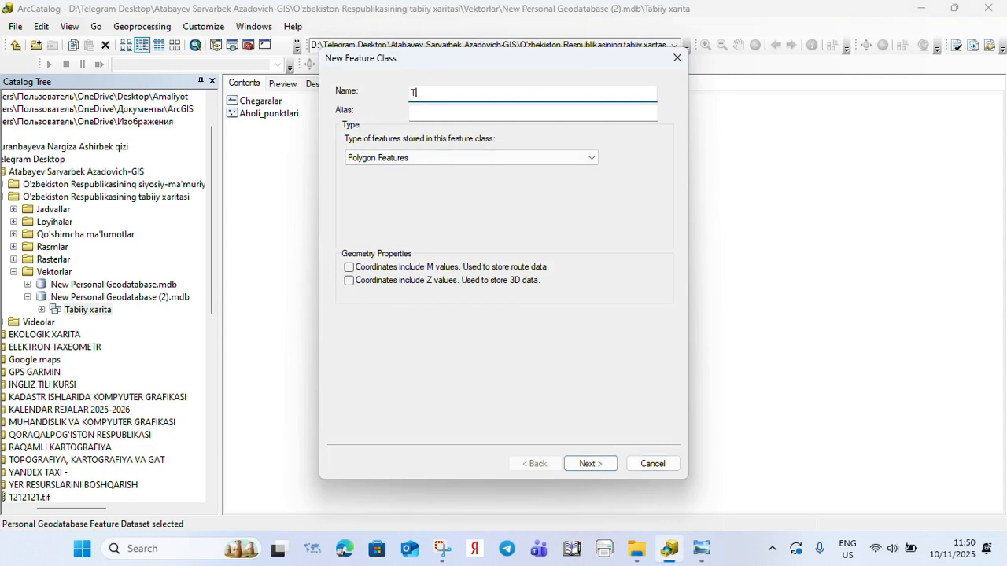
type("emir_yo")
type("k")
key("BackSpace")
key("BackSpace")
type("llari")
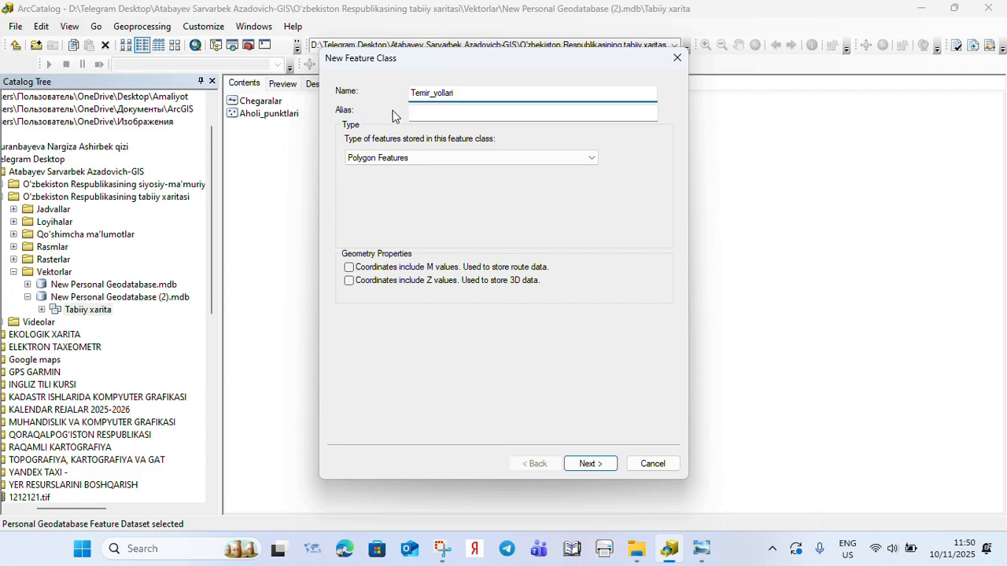
left_click(443, 93)
left_click(394, 160)
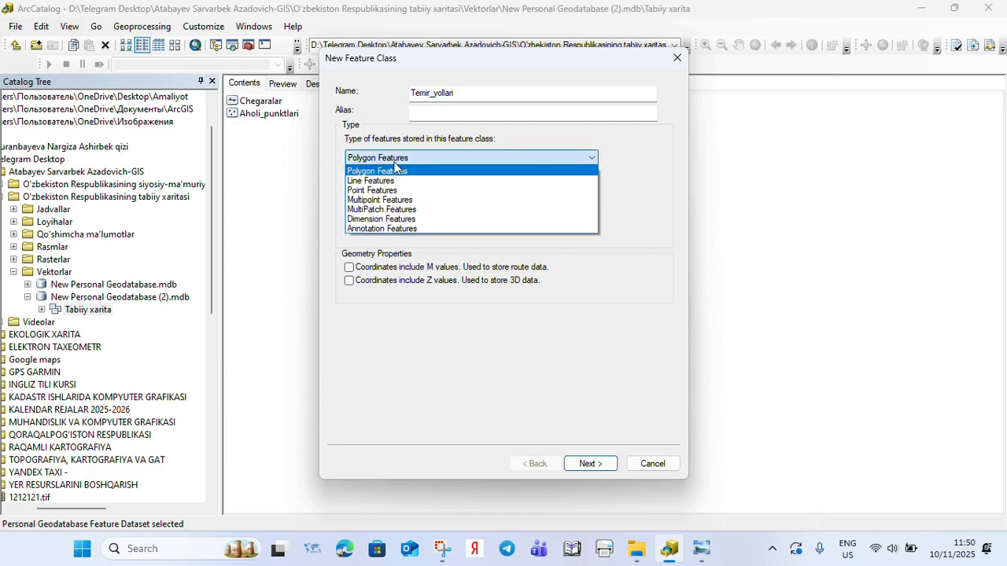
left_click(384, 181)
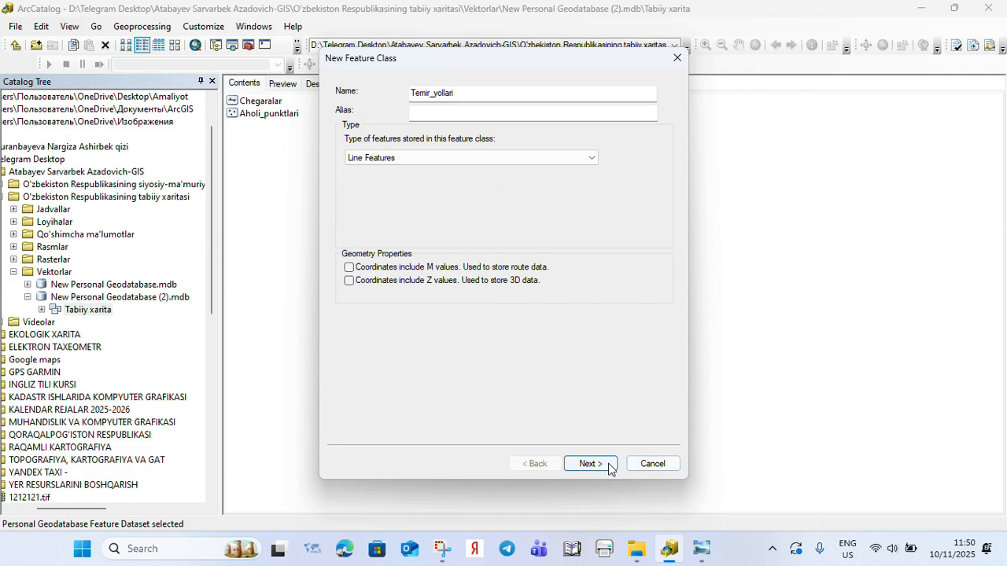
left_click(609, 465)
Add an Id field with the Double data type to the Temir_yollari feature class.
left_click(401, 142)
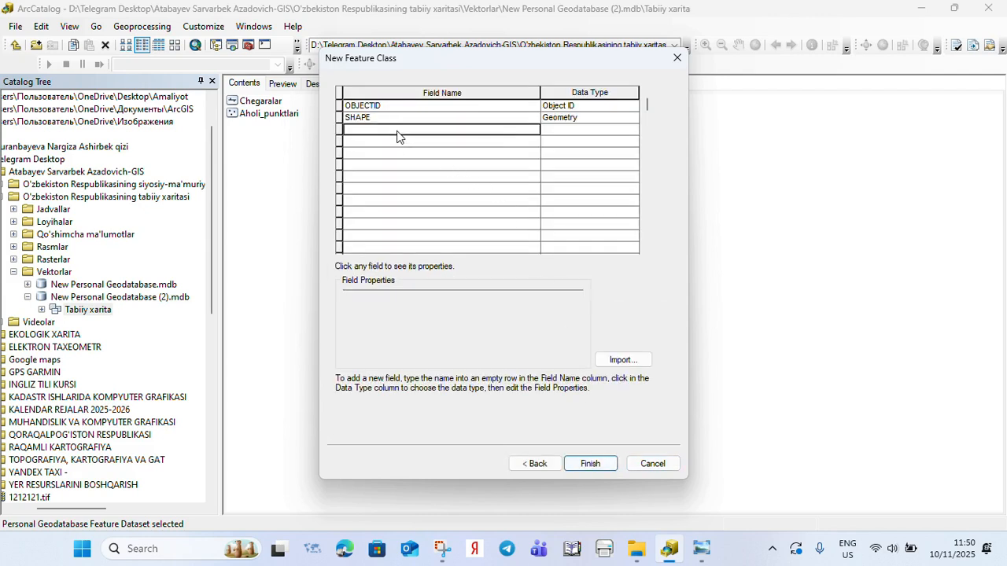
type("Id")
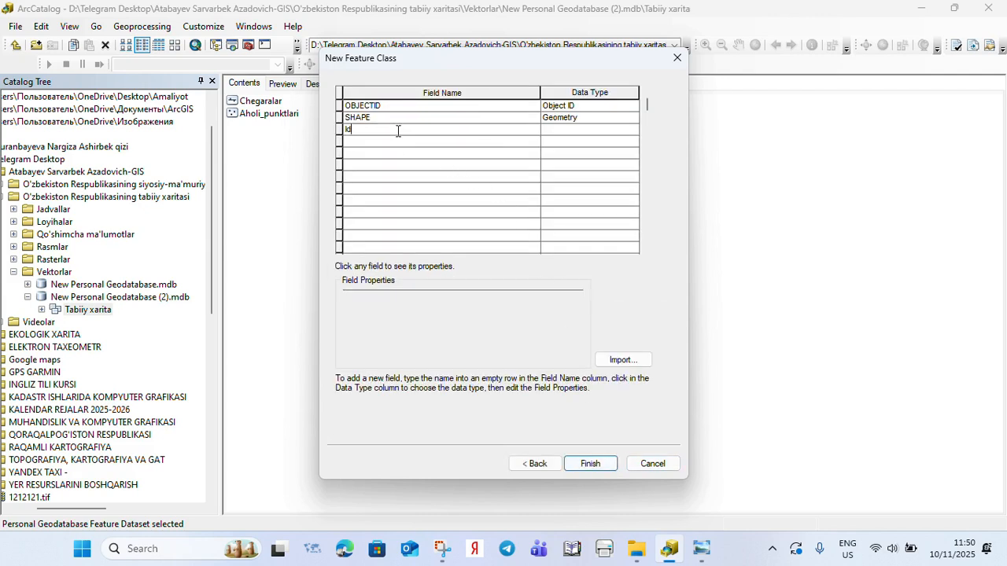
left_click(572, 131)
left_click(560, 174)
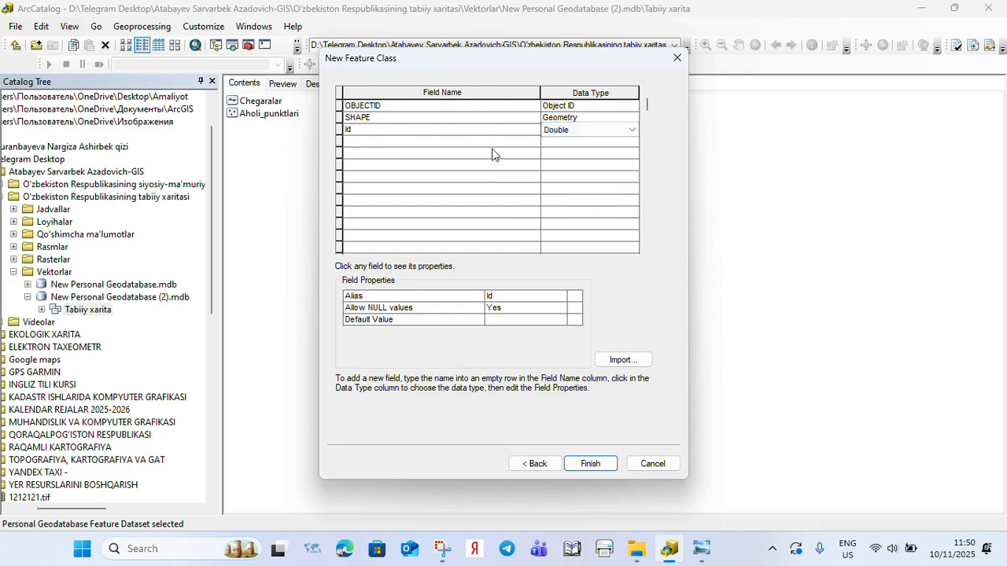
Add a Double field for Bekatlar soni and finish creating Temir_yollari, accepting Bekatlar_soni as the field name.
left_click(490, 144)
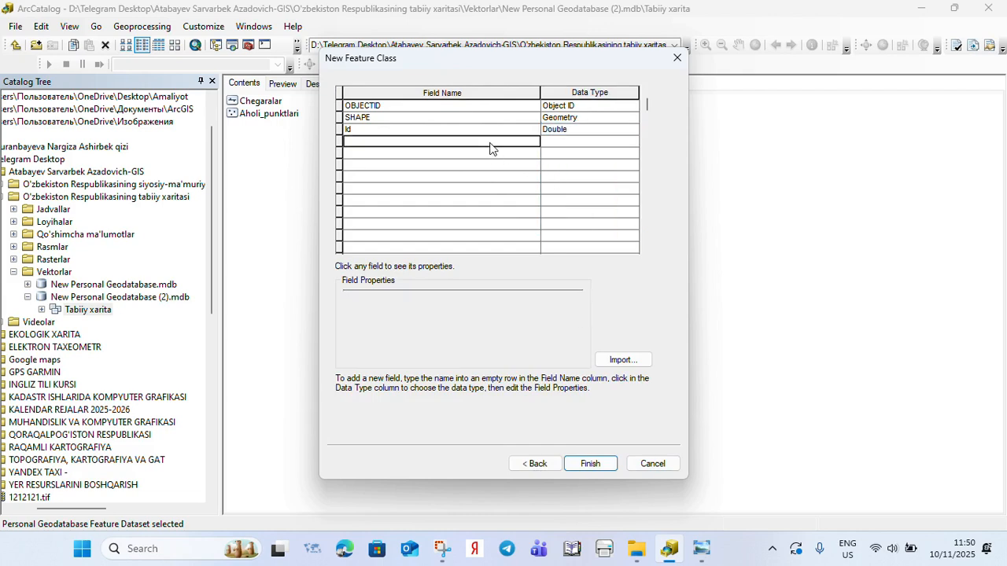
type("Be")
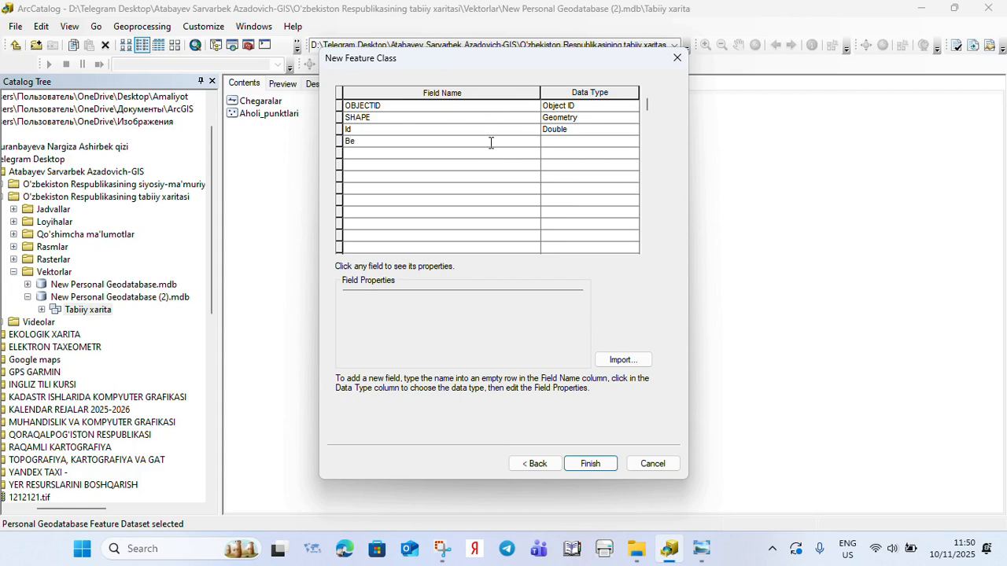
type("katlar soni")
left_click(554, 147)
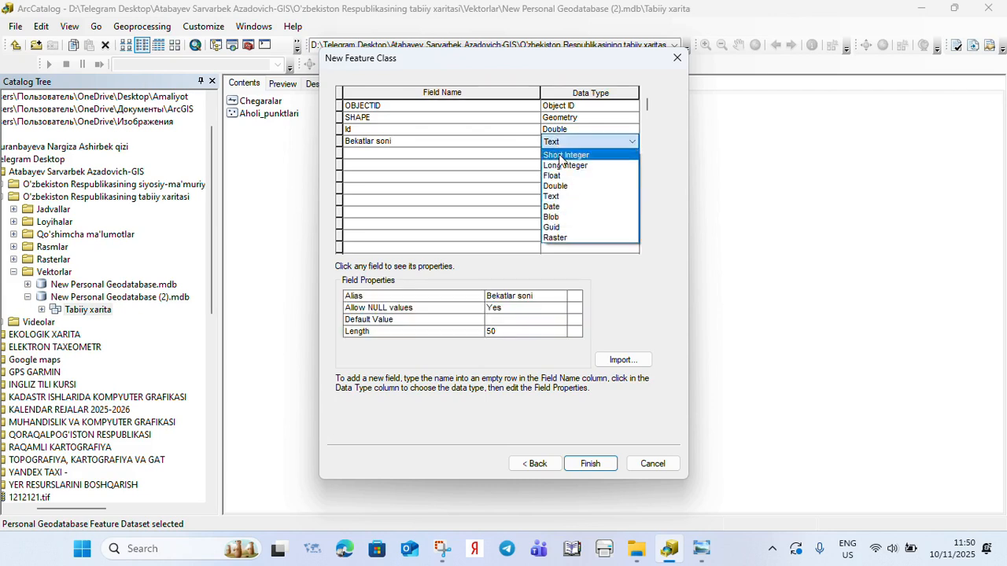
left_click(582, 189)
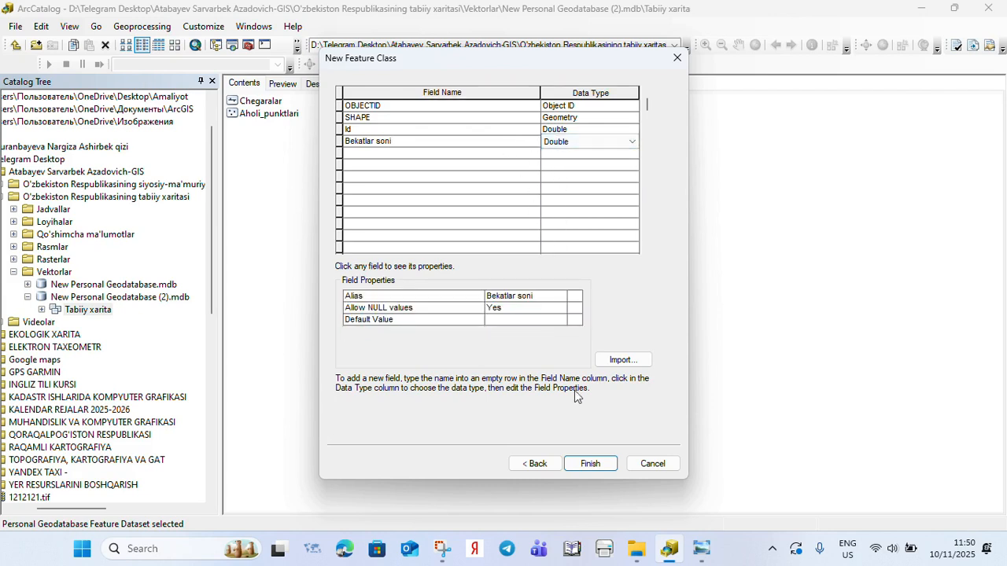
left_click(592, 464)
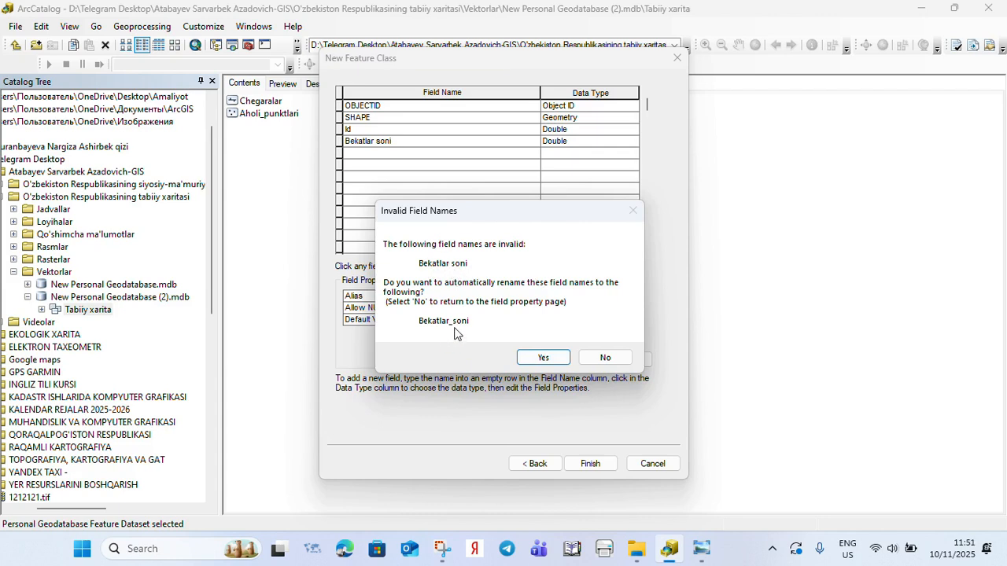
left_click(543, 357)
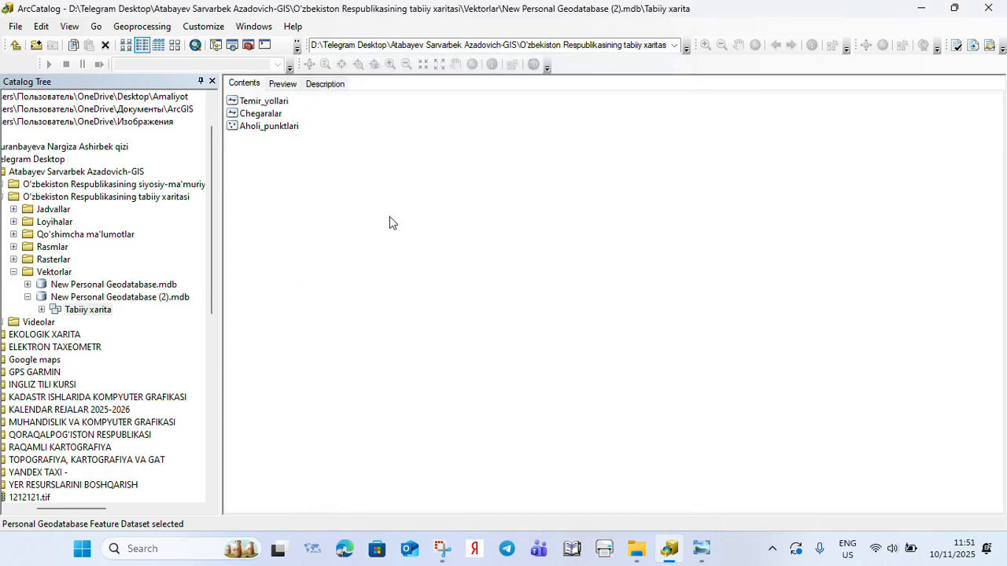
Switch to Windows Photo Viewer to examine the Gidrografiya legend entries for seas, lakes and reservoirs, and return to ArcCatalog.
left_click(703, 549)
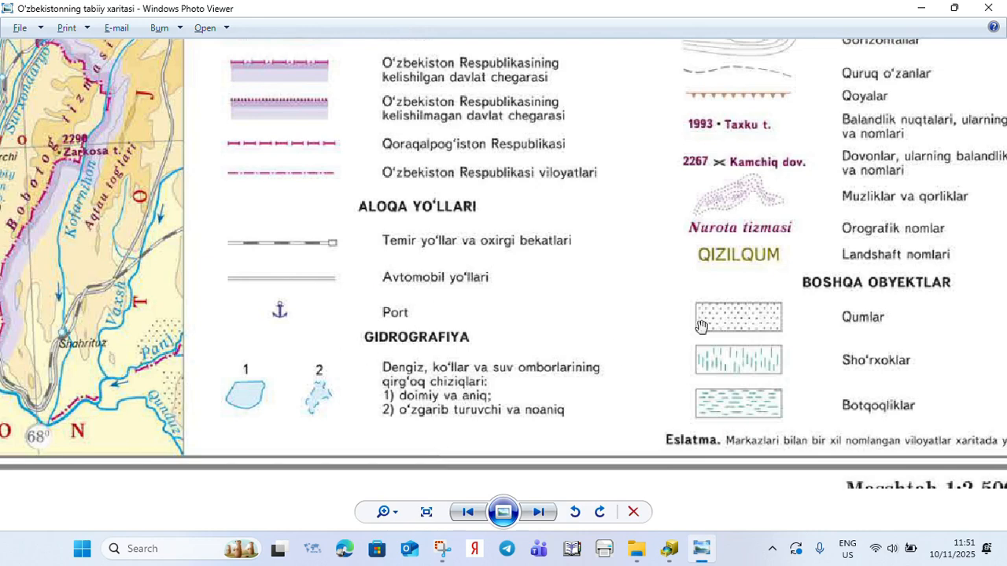
left_click_drag(443, 372, 404, 316)
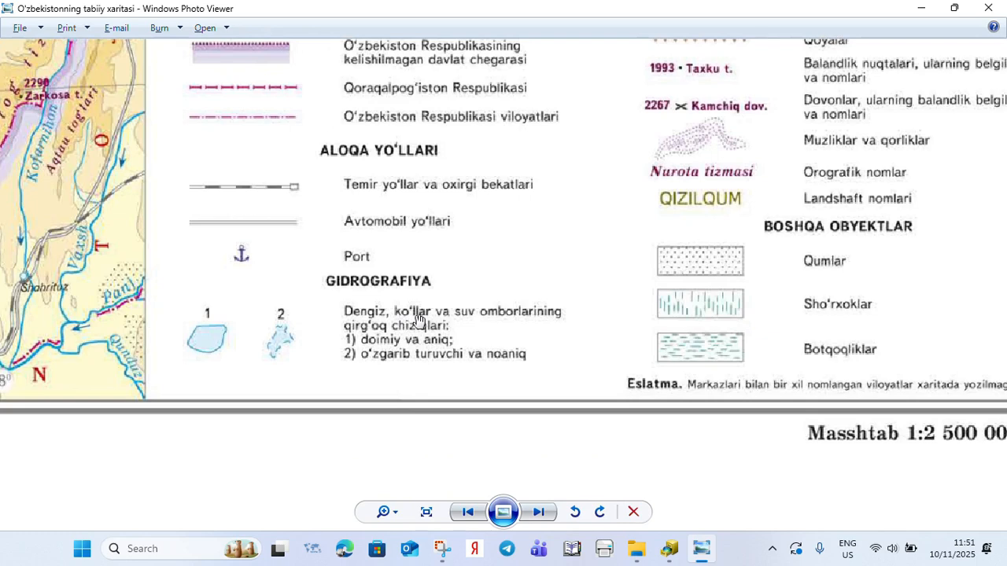
left_click_drag(419, 319, 422, 358)
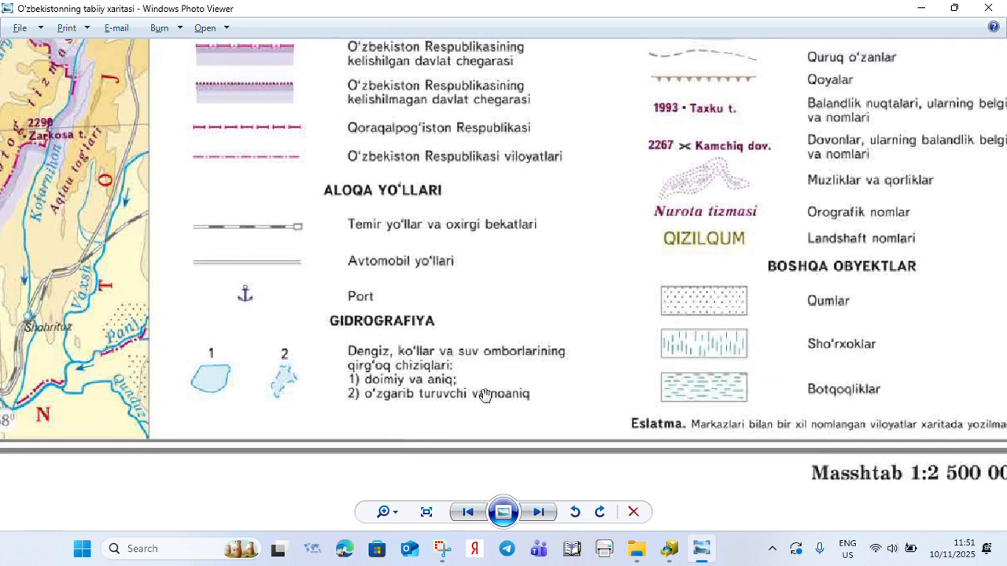
left_click(679, 553)
Start a new feature class named Gidrografiya_M for Polygon Features in the Tabiiy xarita dataset and proceed to its field definitions.
right_click(286, 180)
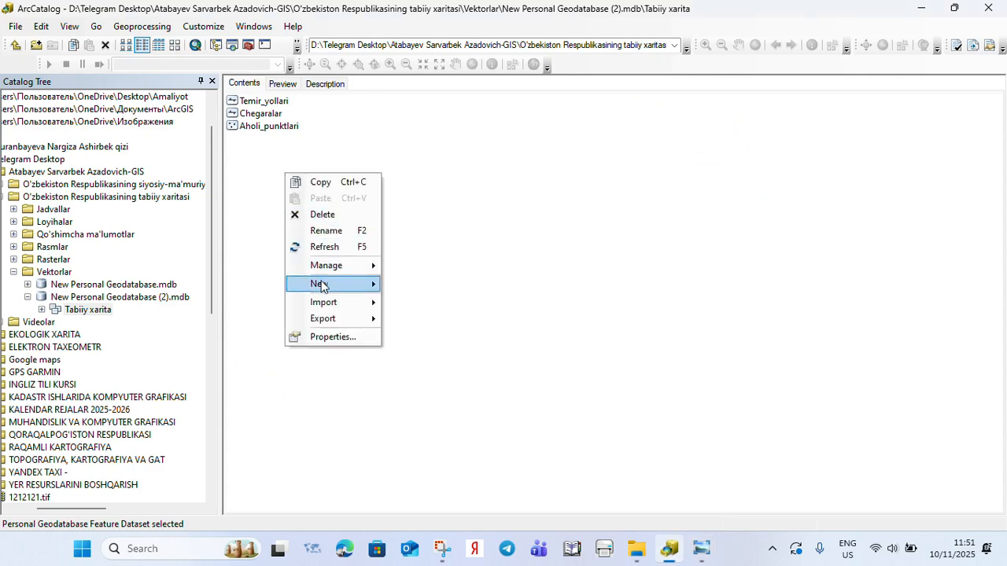
mouse_move(321, 285)
left_click(476, 286)
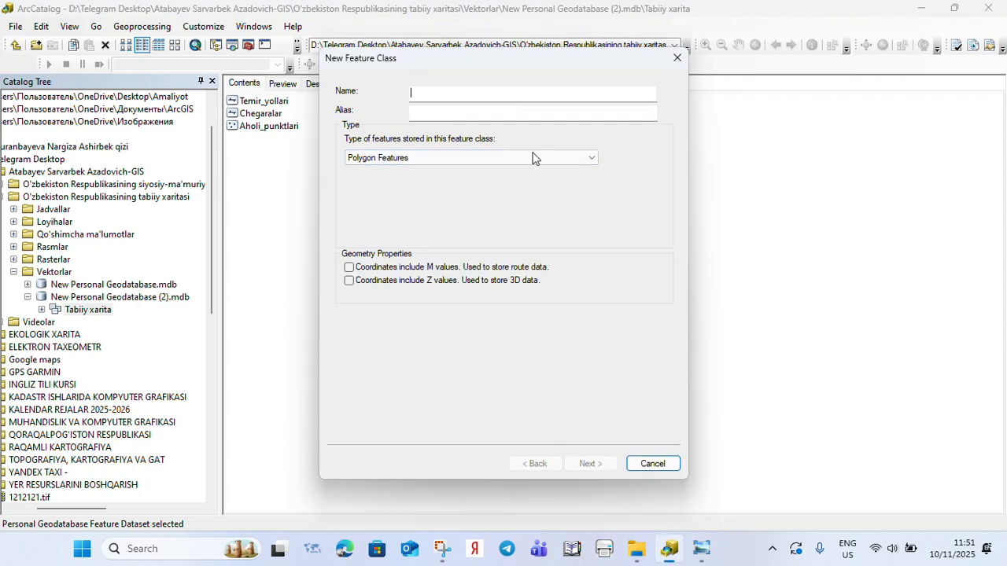
left_click(476, 93)
type("Gidrografiya")
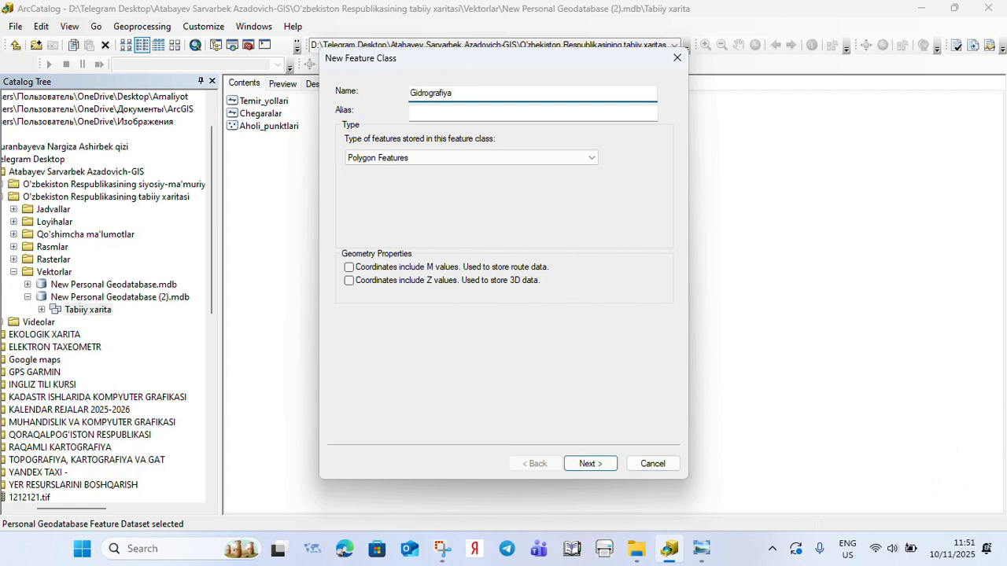
type("_M")
left_click(590, 464)
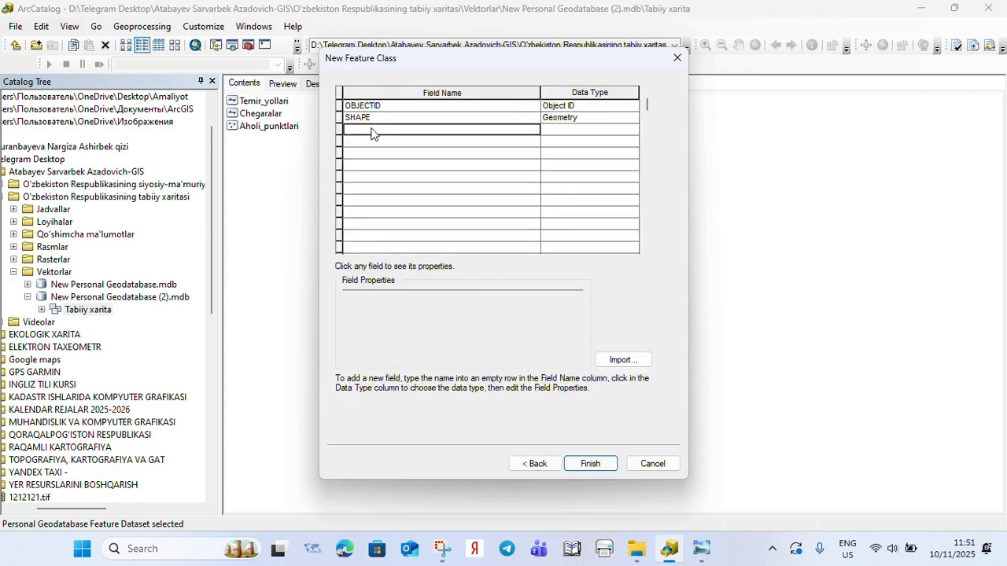
Add an Id field with the Double data type and a Nomi field with the Text data type to the hydrography feature class.
left_click(373, 129)
type("Id")
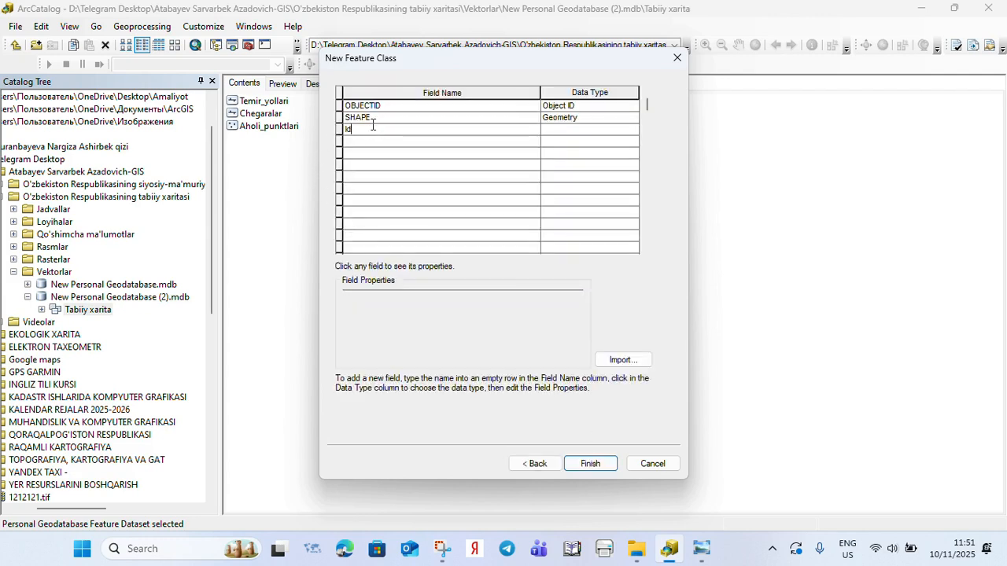
left_click(577, 130)
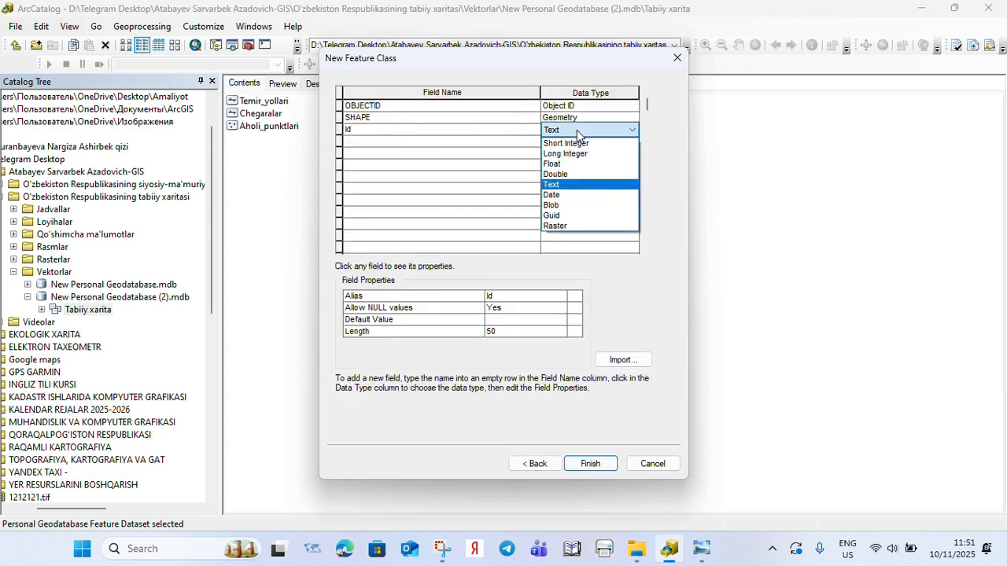
left_click(555, 175)
left_click(383, 142)
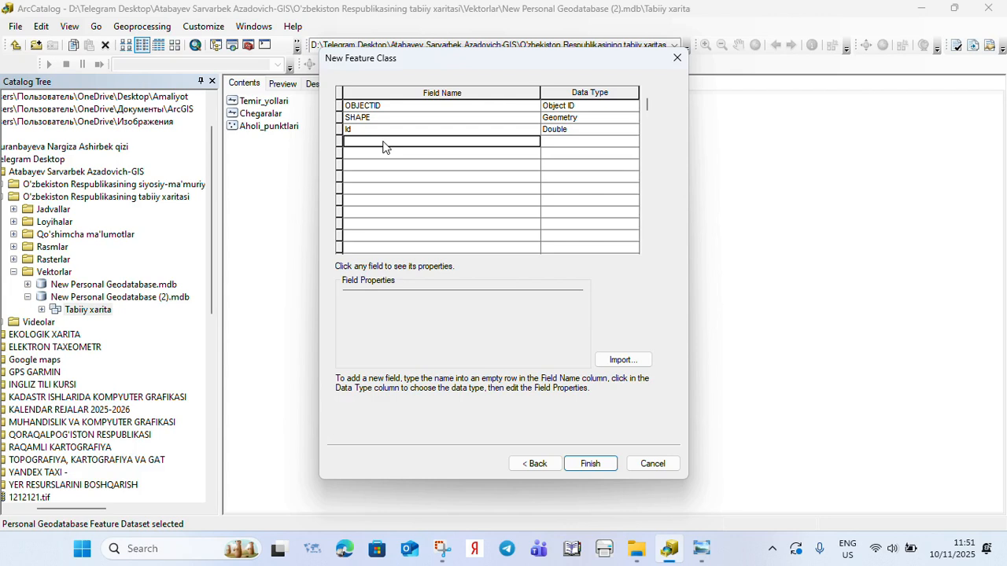
type("Nomi")
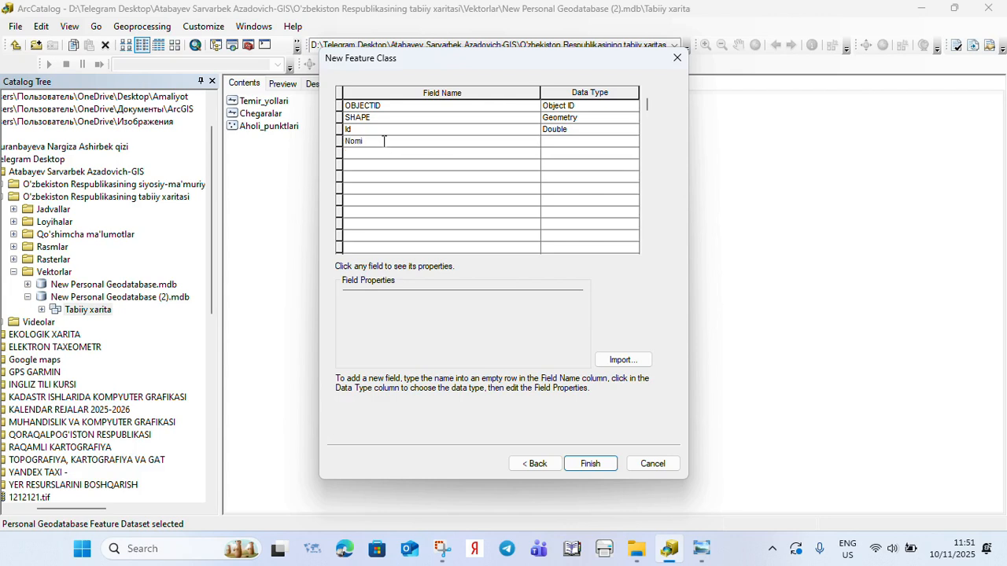
left_click(562, 142)
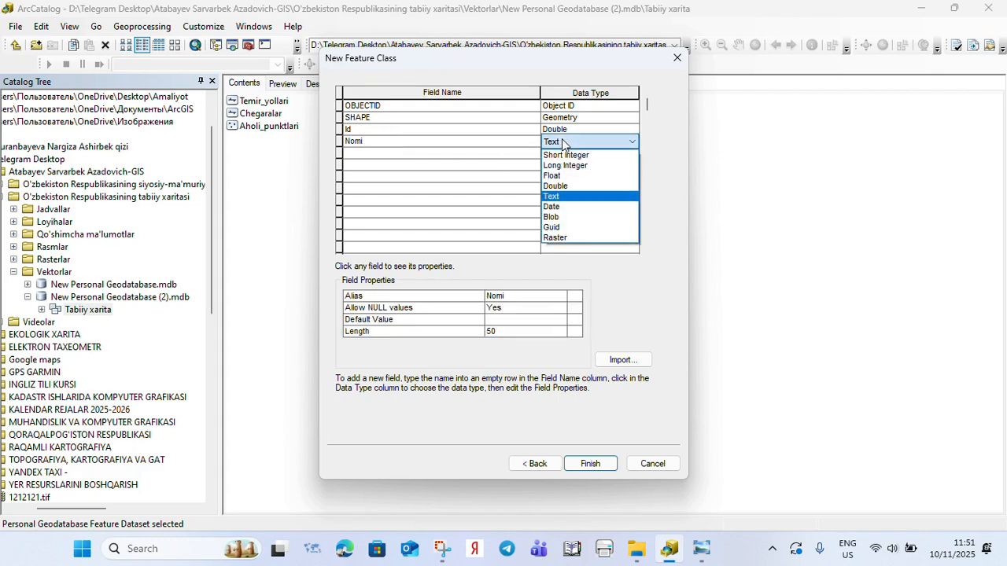
left_click(562, 144)
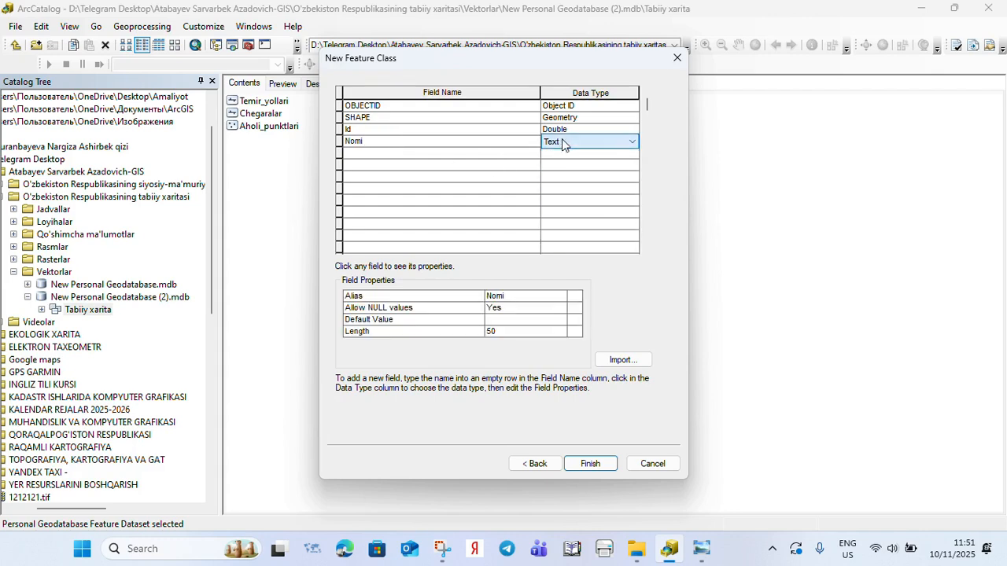
Add a Chuqurligi field with the Double data type below Nomi.
left_click(423, 154)
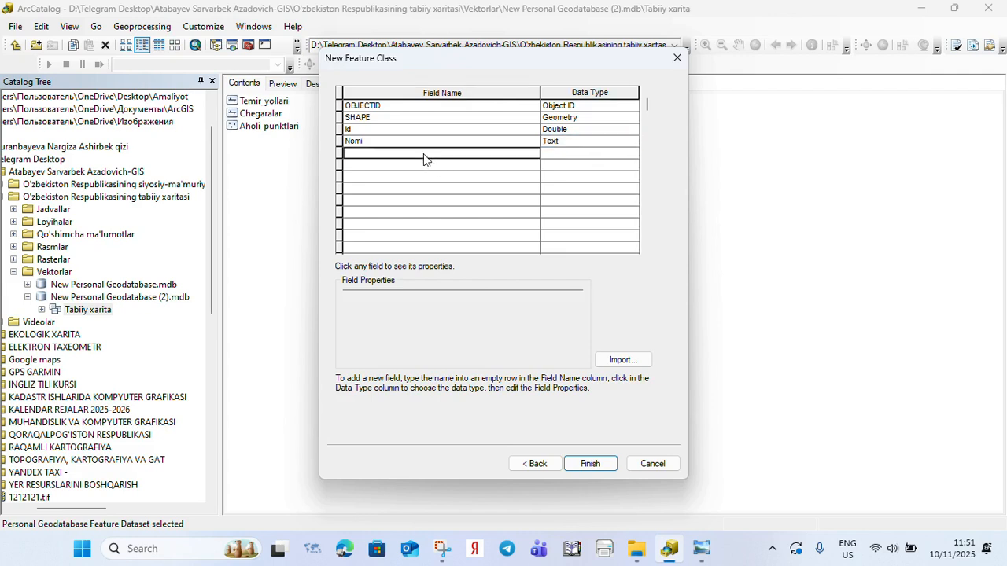
type("Chuqur")
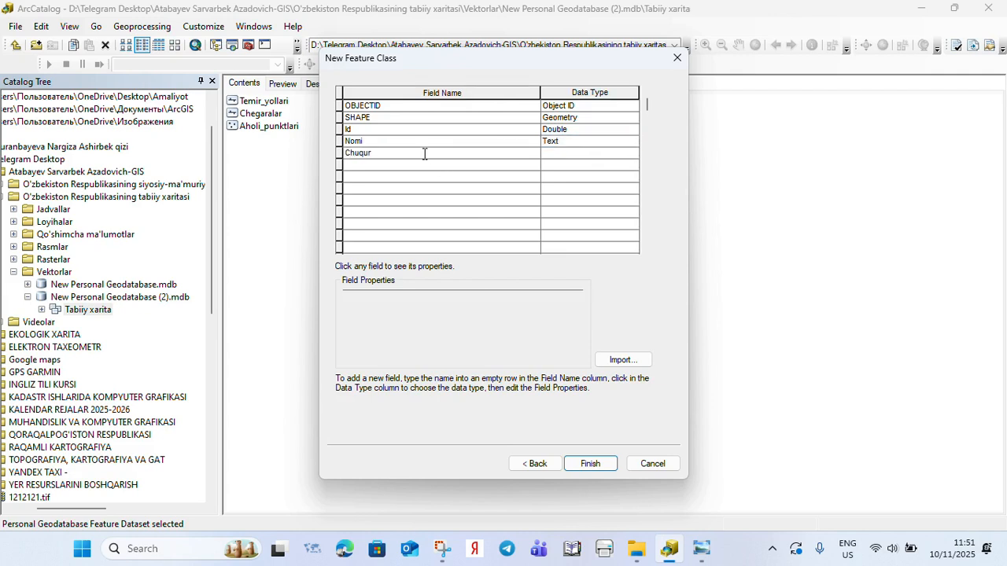
type("ligi")
left_click(565, 160)
left_click(568, 198)
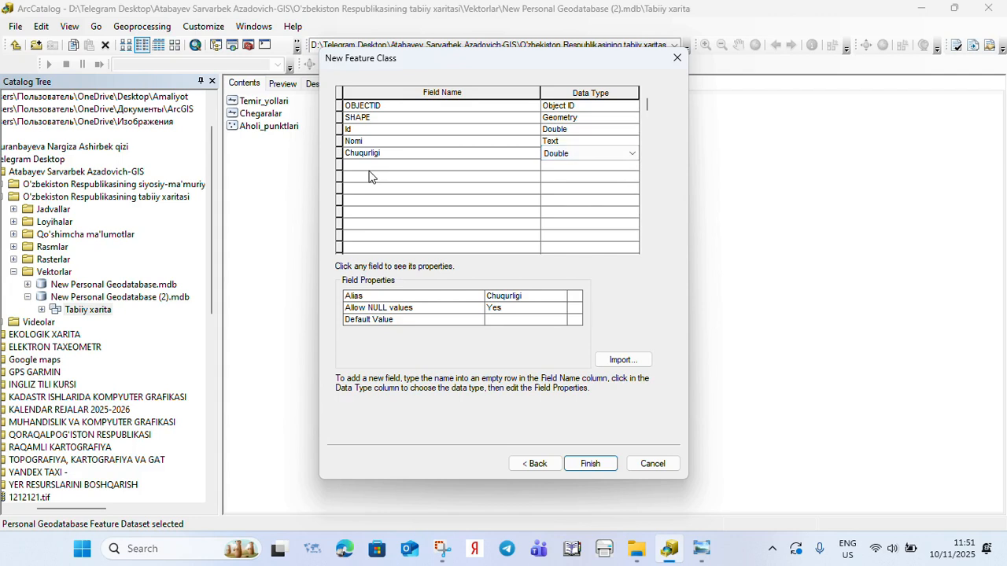
Add a Suv_sigimi field with the Double data type below Chuqurligi.
left_click(365, 164)
type("Suv")
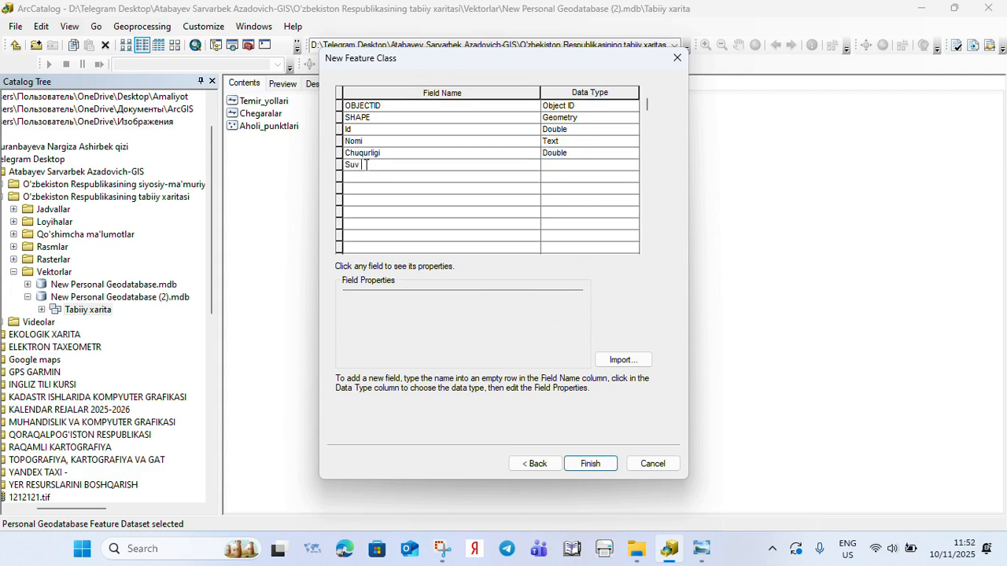
type("_sigimi")
left_click(554, 167)
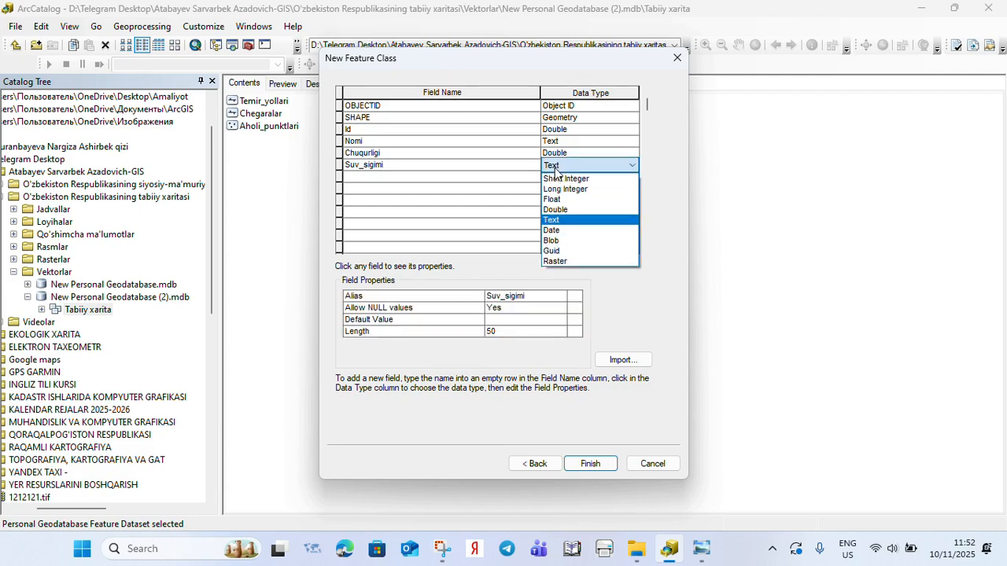
left_click(558, 210)
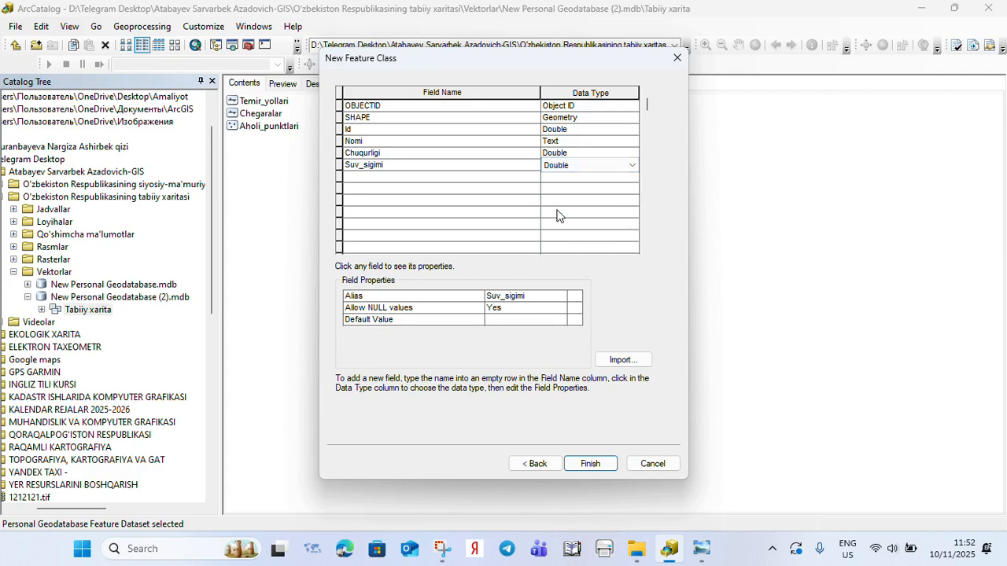
left_click(420, 177)
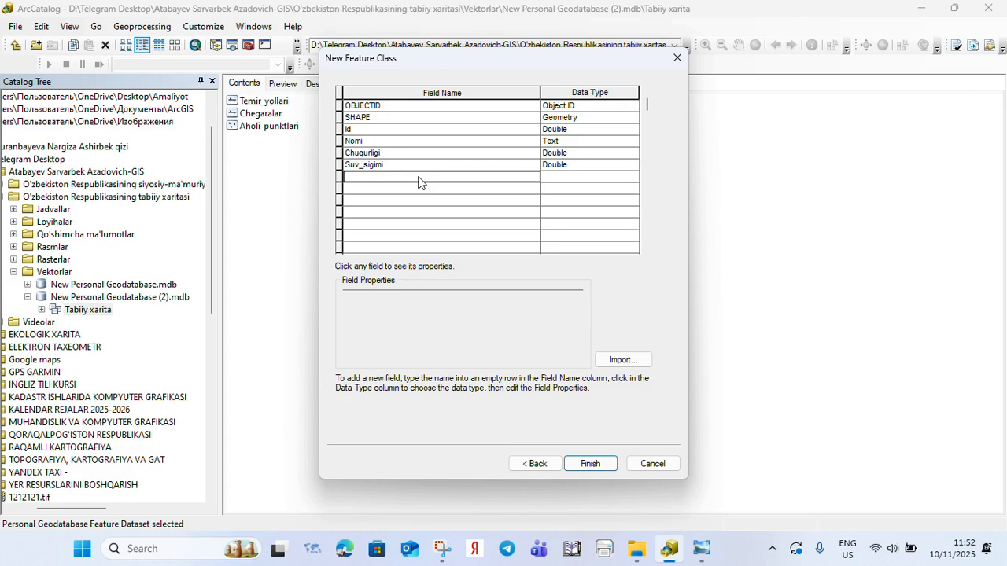
Add a Rasmi field with the Raster data type below Suv_sigimi.
type("Rasmi")
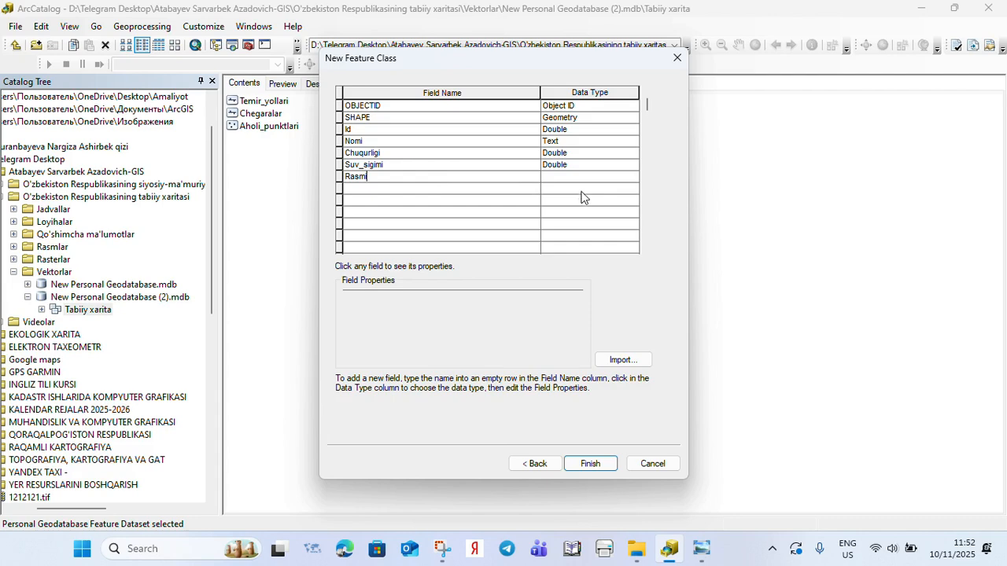
left_click(559, 178)
left_click(555, 273)
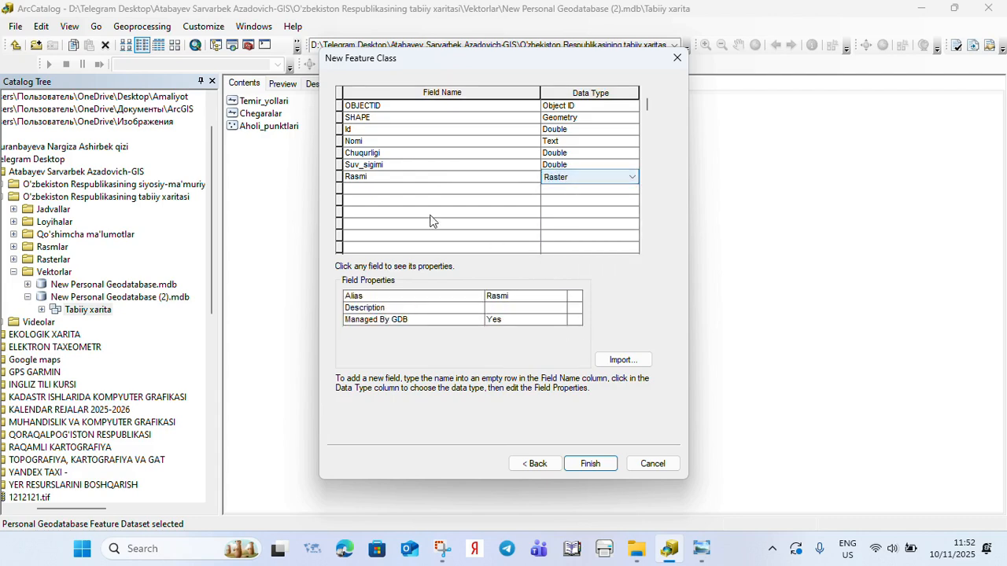
Add a Yili field with the Date data type below Rasmi and finish creating the hydrography feature class.
left_click(352, 191)
type("Yil")
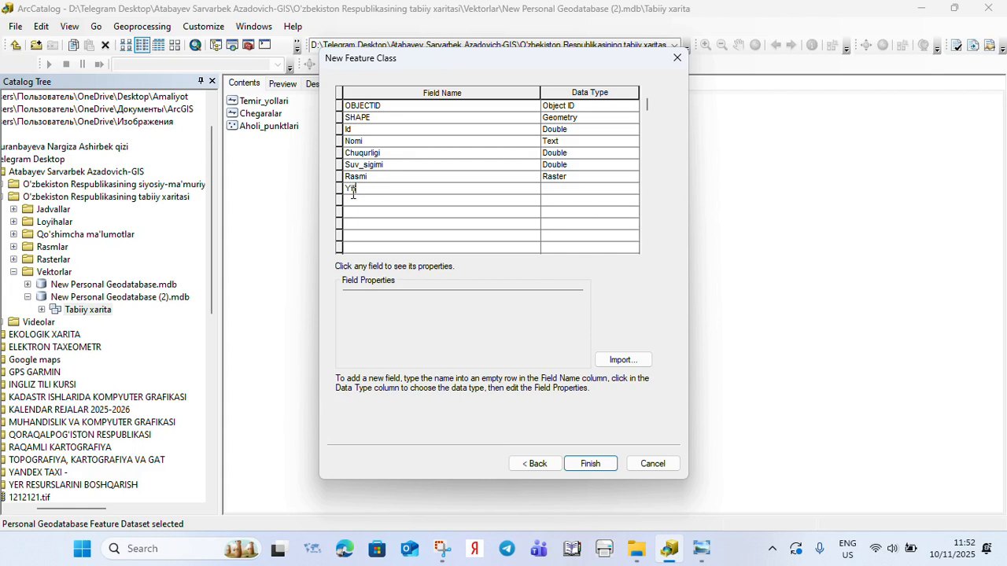
left_click(565, 192)
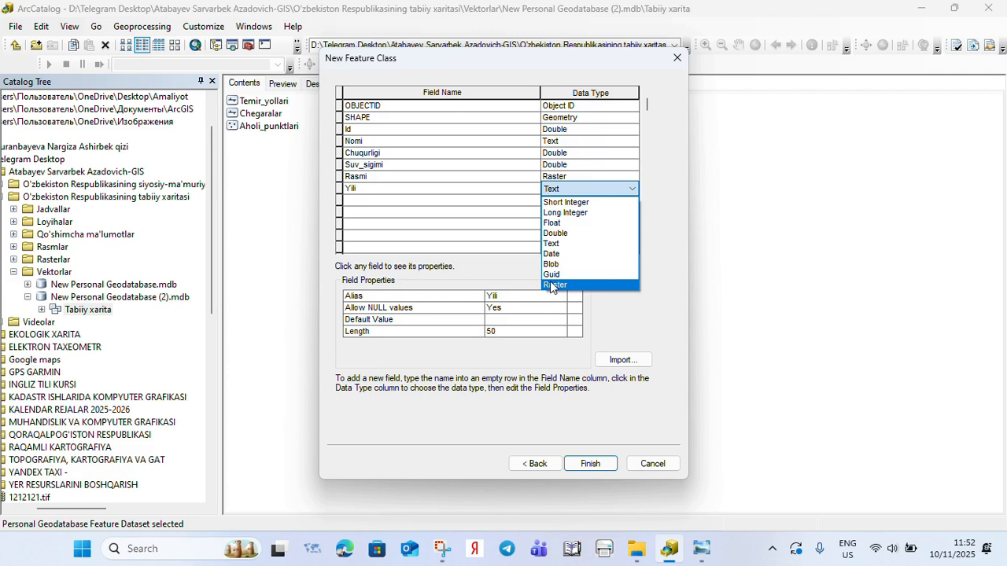
left_click(556, 254)
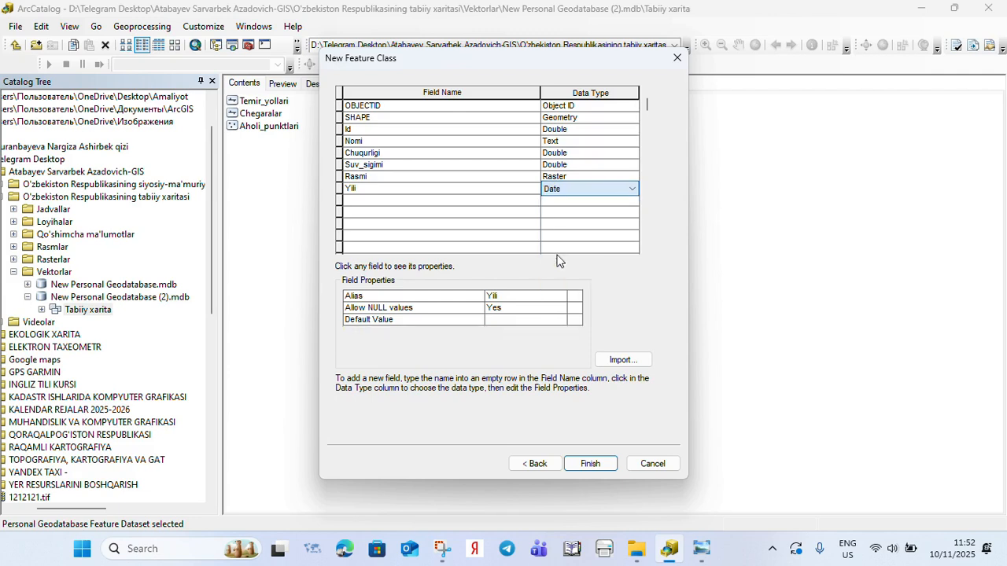
left_click(503, 200)
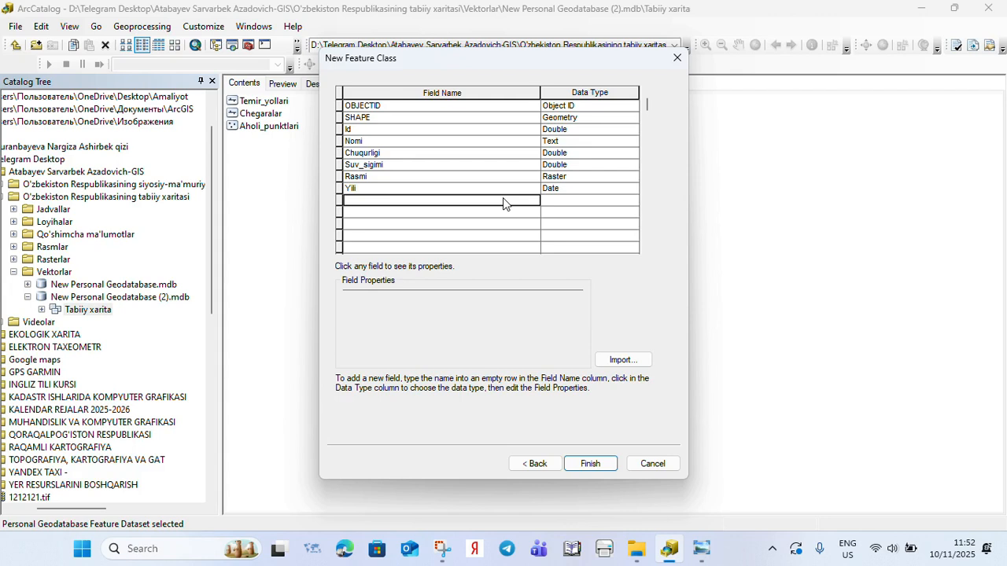
left_click(604, 464)
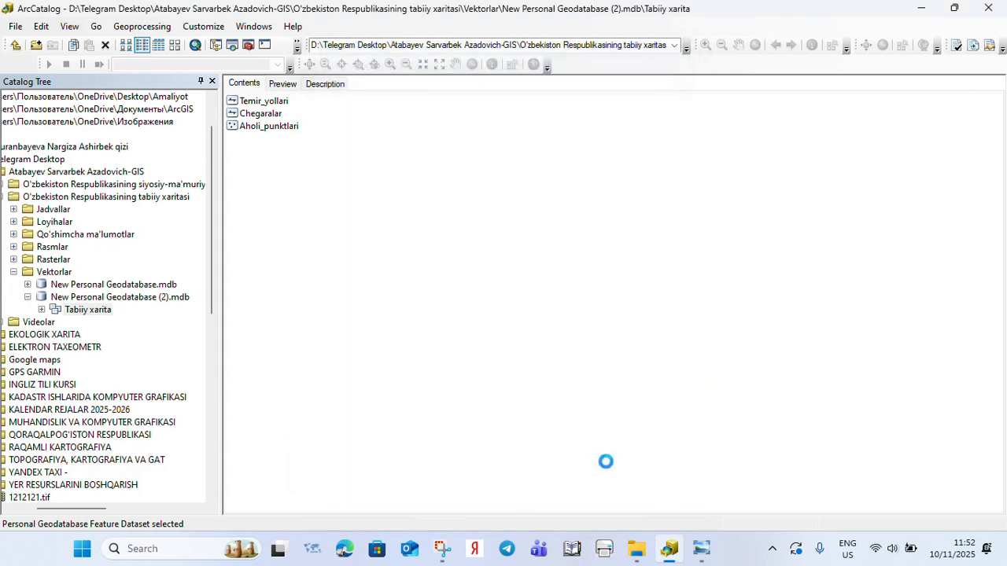